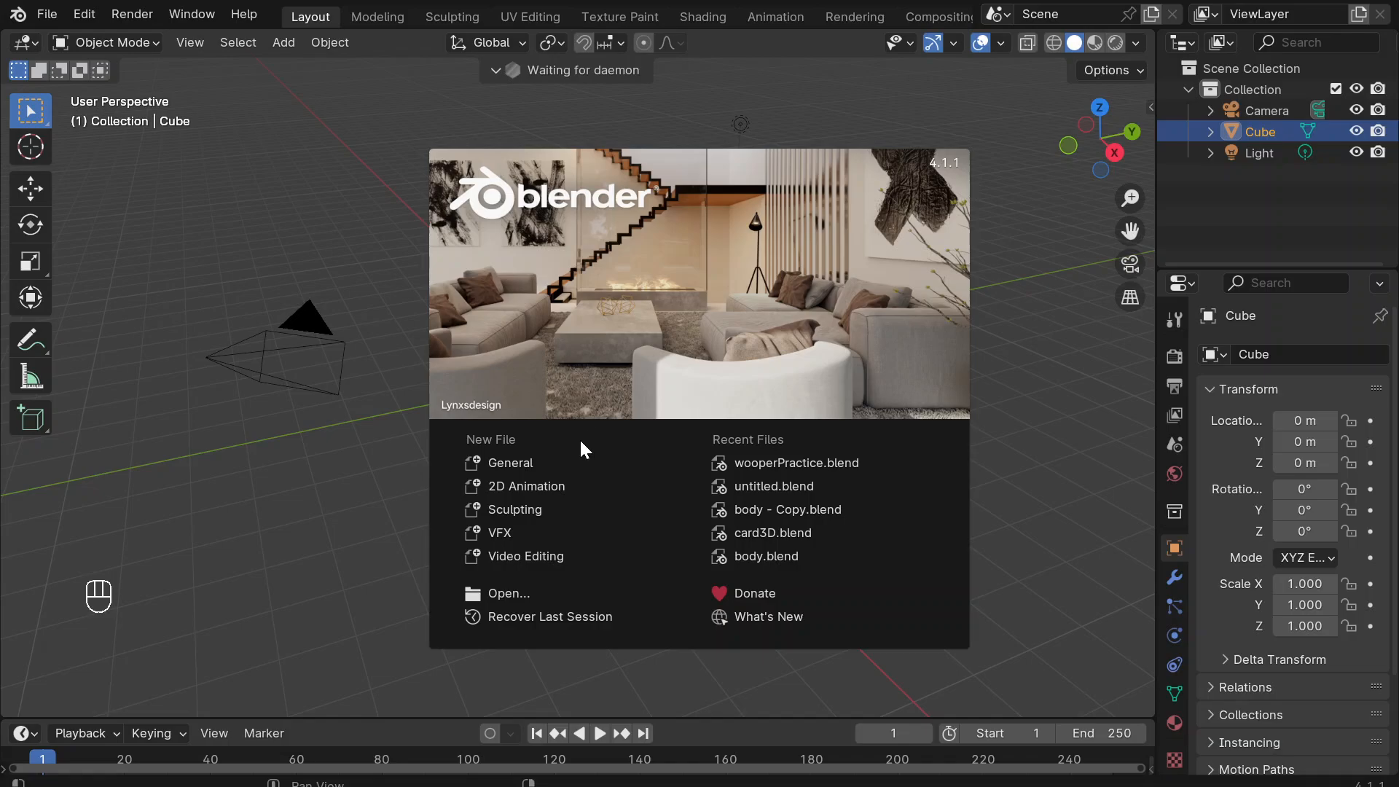
Dismiss the splash screen and delete all the default objects from the scene.
{"action": "left_click", "coordinate": [332, 501]}
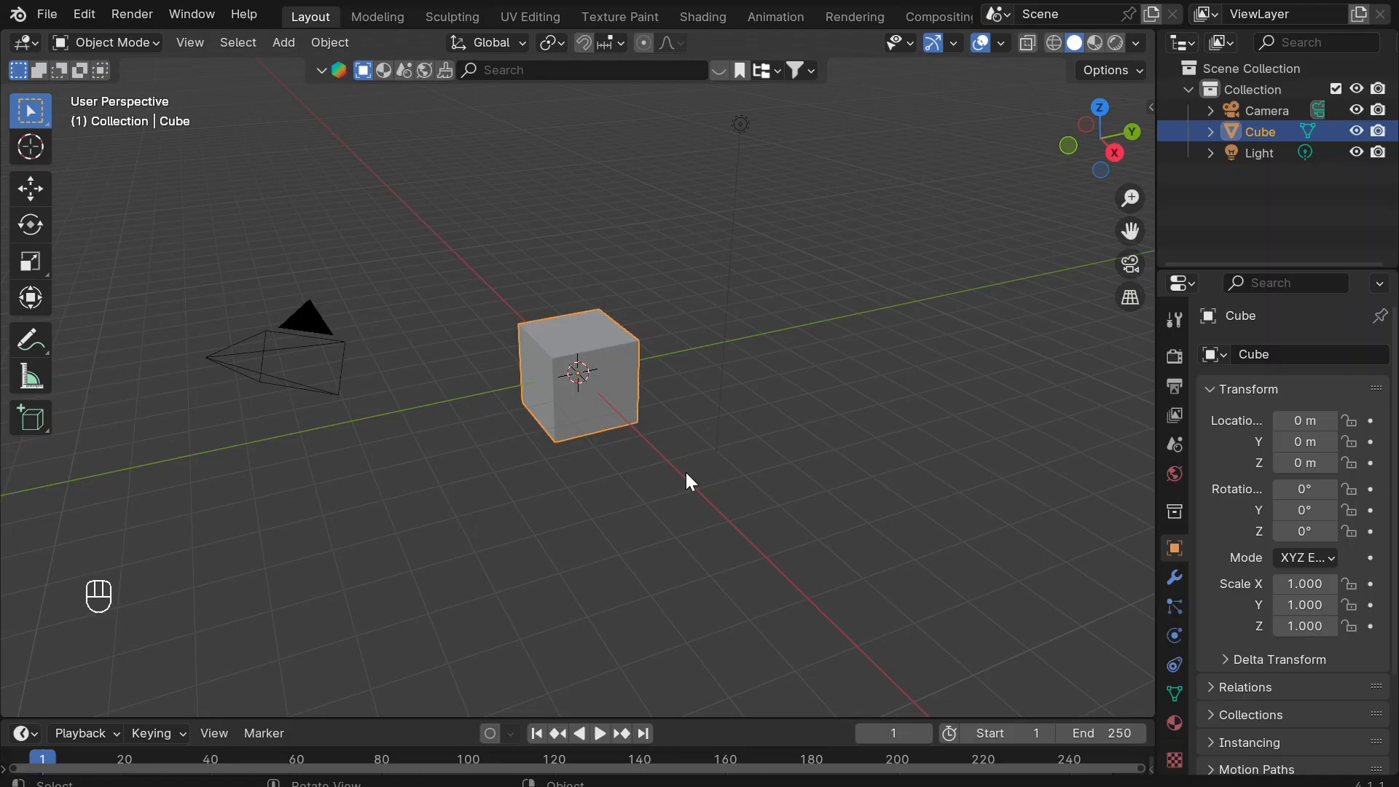
{"action": "key", "text": "a"}
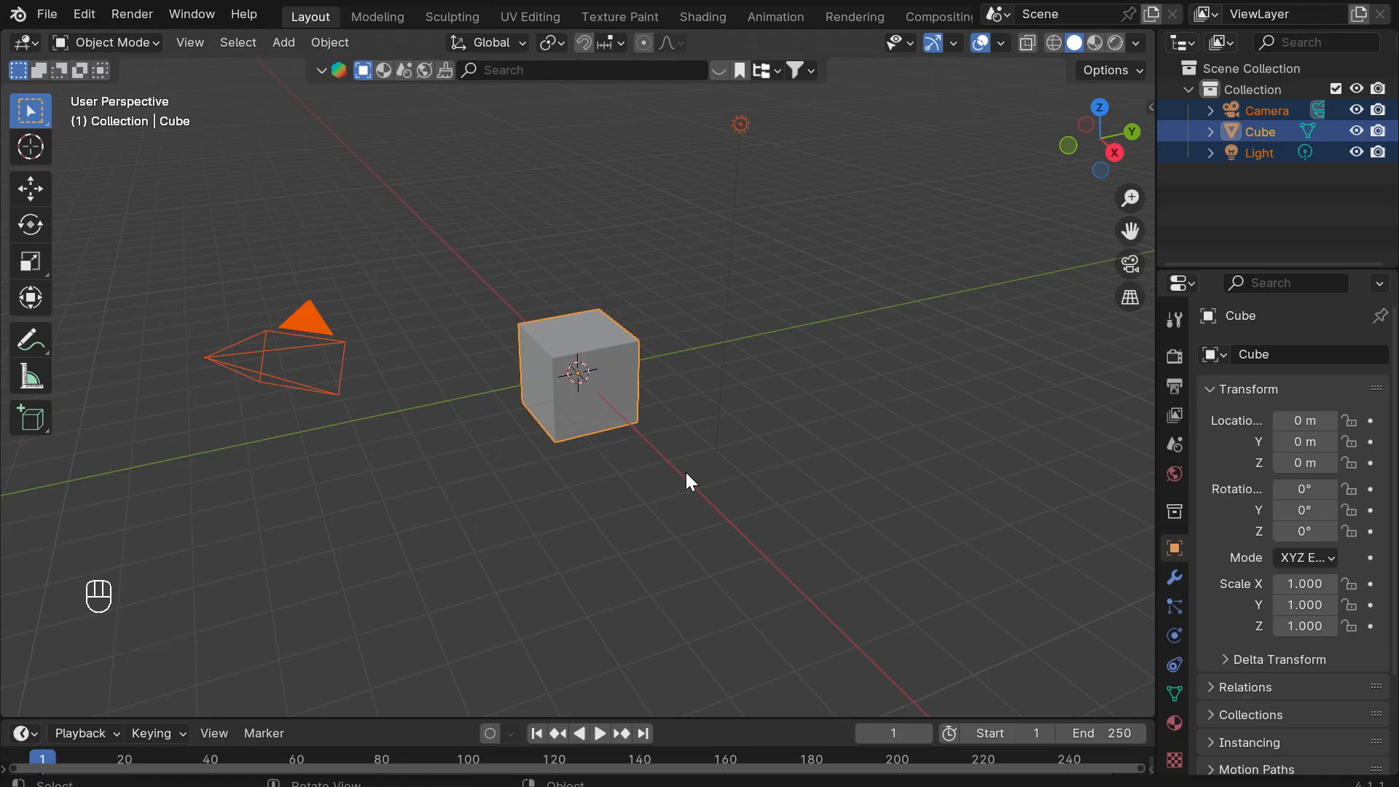
{"action": "key", "text": "Delete"}
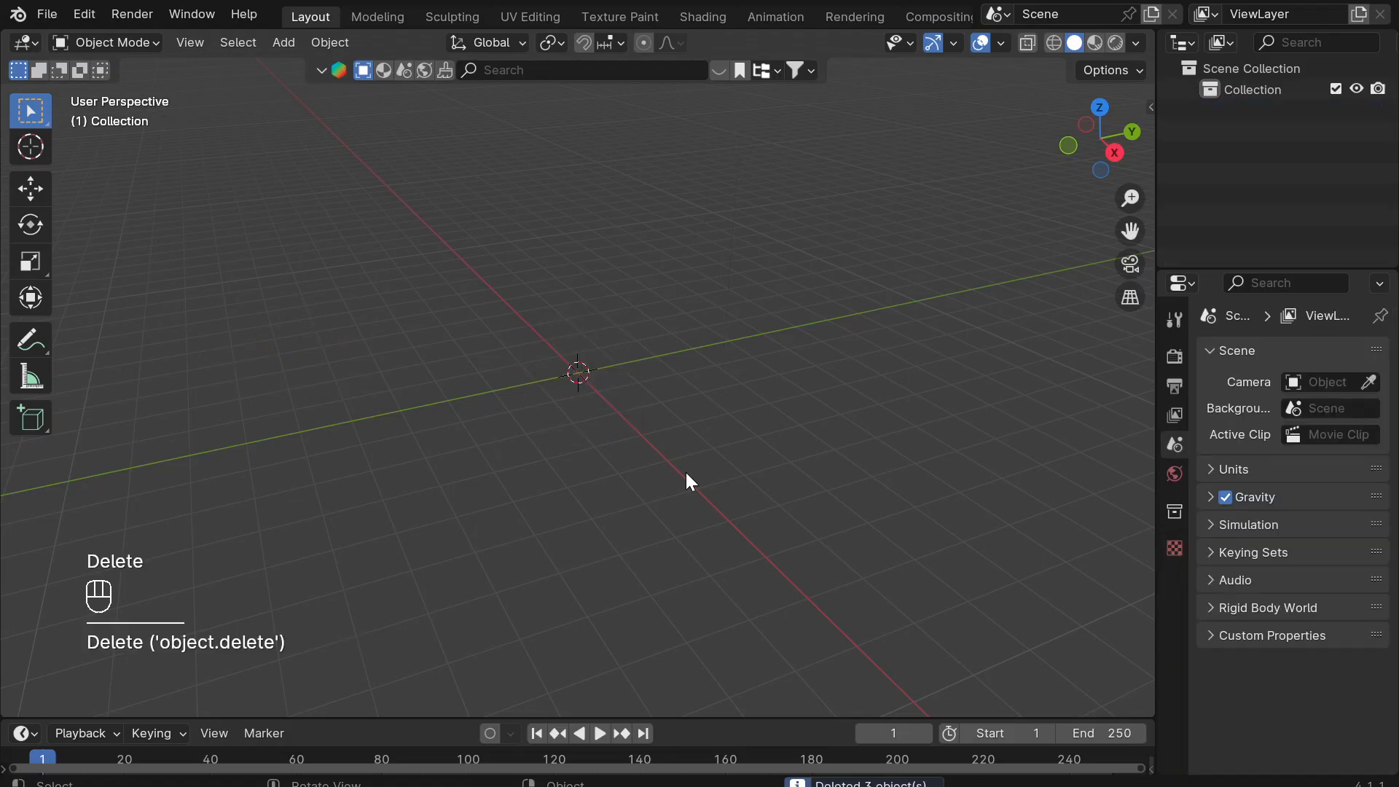
Rename the default collection as "reference images".
{"action": "double_click", "coordinate": [1253, 89]}
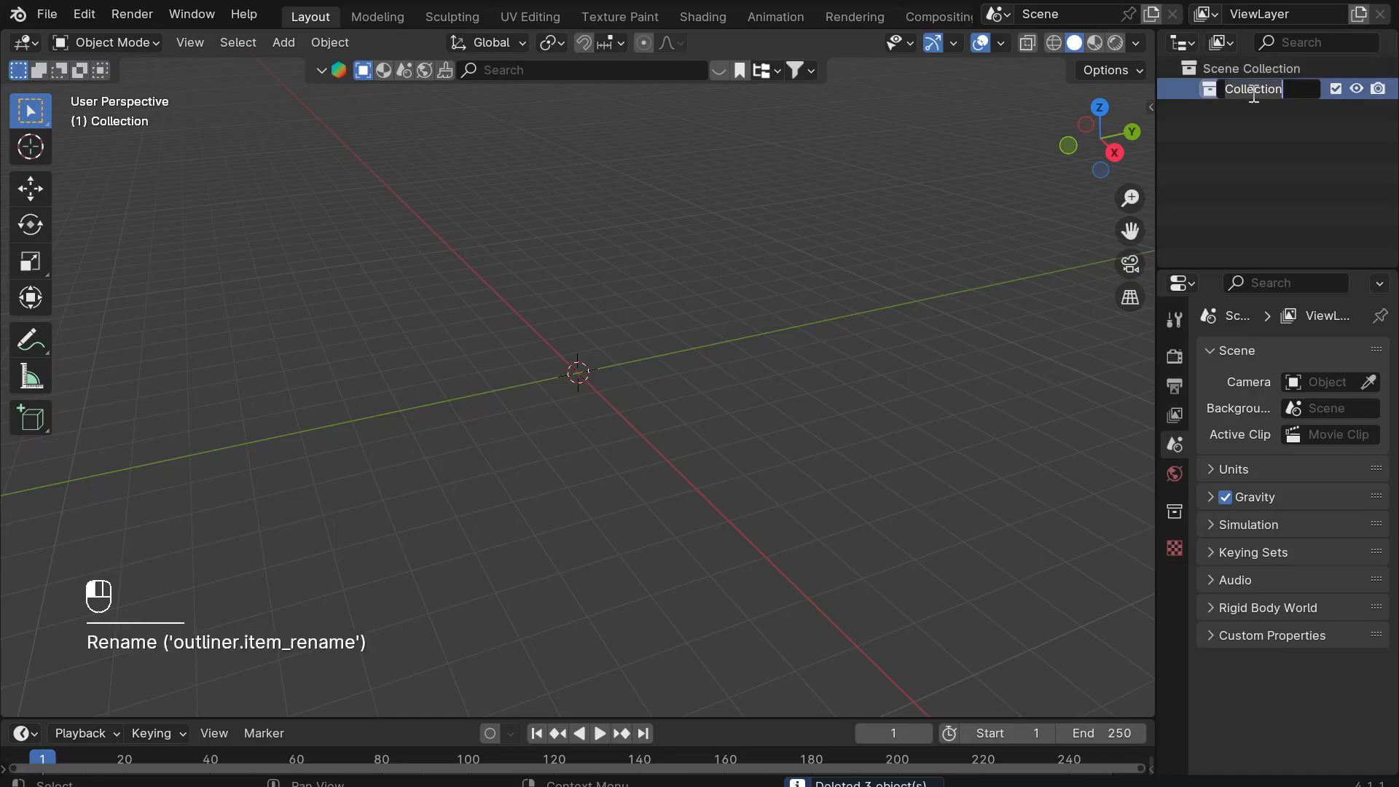
{"action": "type", "text": "refe"}
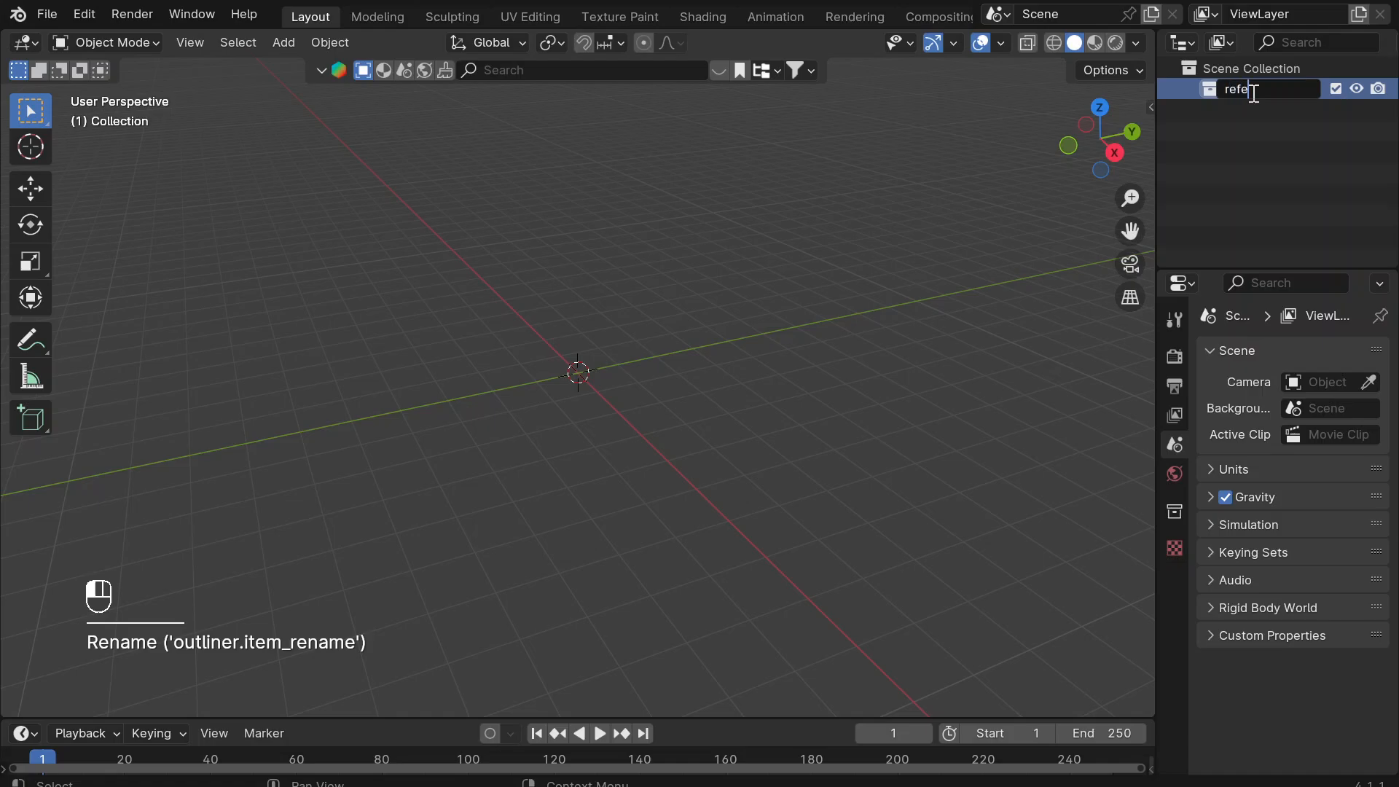
{"action": "type", "text": "rence images"}
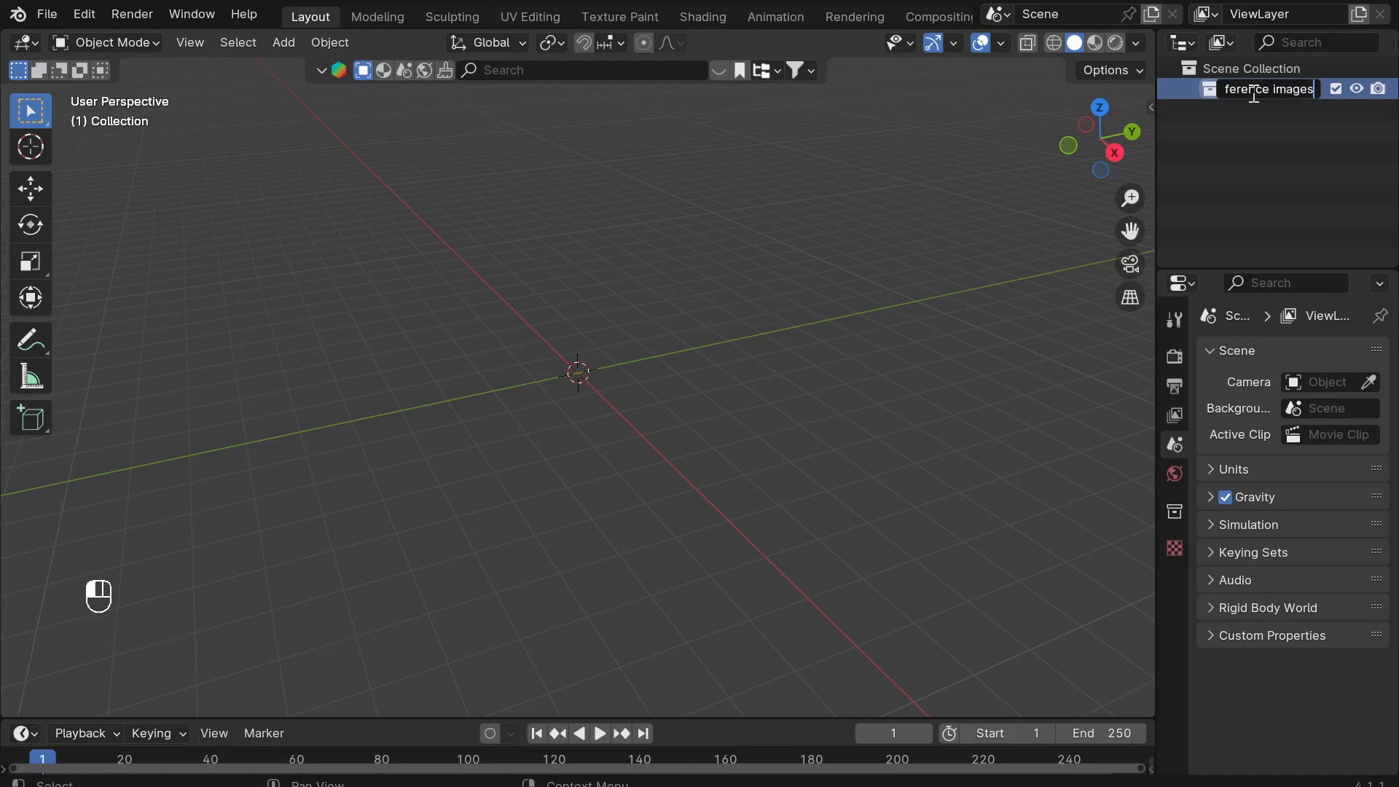
{"action": "key", "text": "Return"}
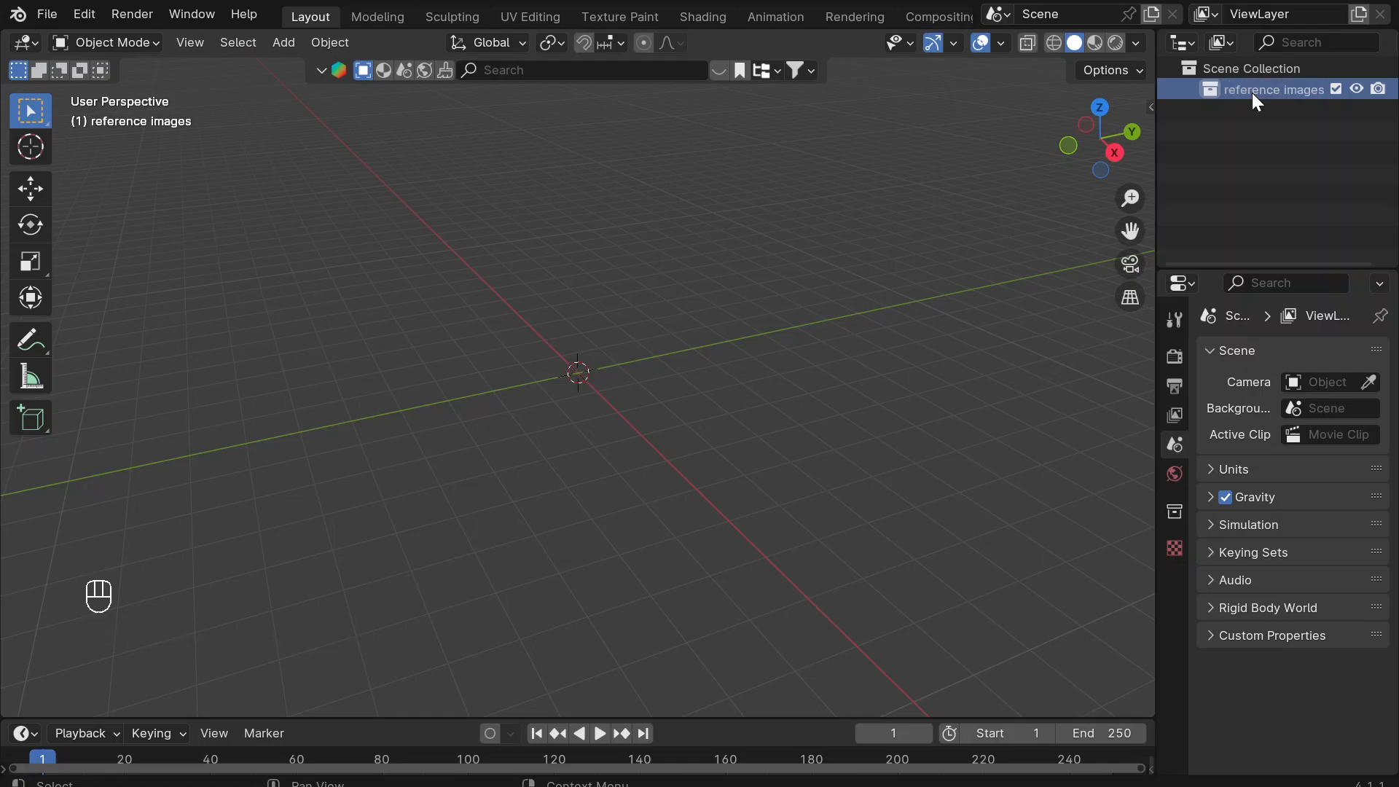
Create a second collection directly under the Scene Collection and name it "Wooper".
{"action": "right_click", "coordinate": [1245, 137]}
{"action": "right_click", "coordinate": [1242, 146]}
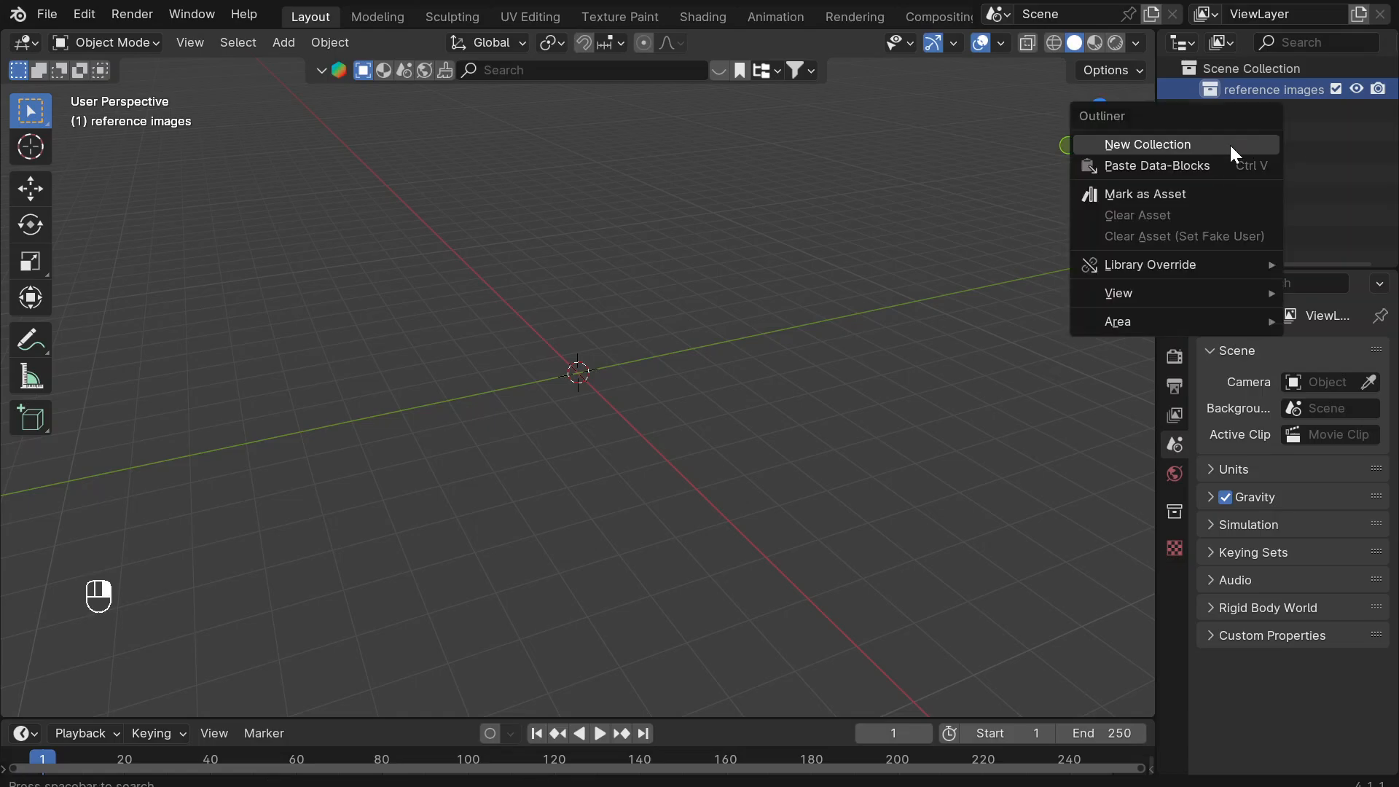
{"action": "left_click", "coordinate": [1166, 147]}
{"action": "left_click_drag", "start_coordinate": [1260, 111], "coordinate": [1231, 65]}
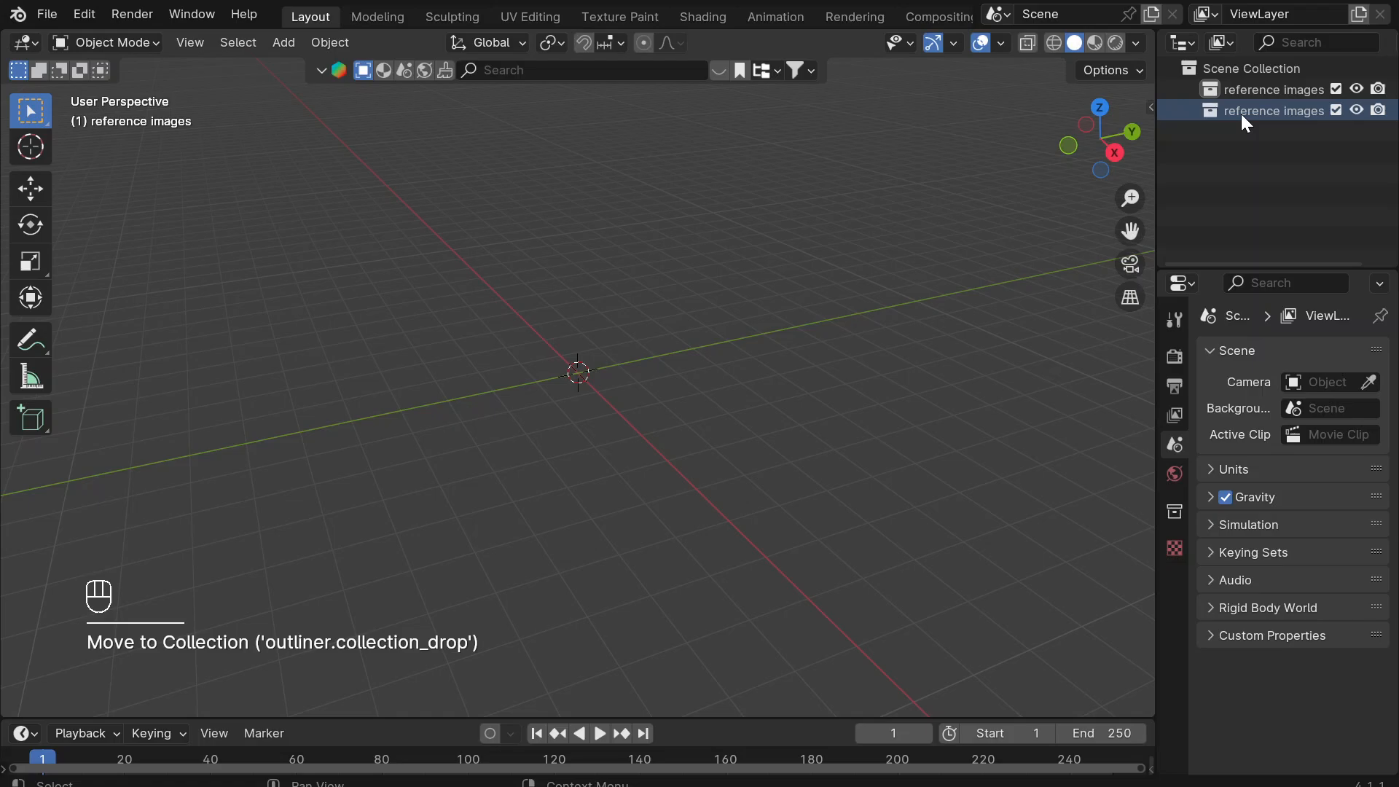
{"action": "double_click", "coordinate": [1242, 114]}
{"action": "type", "text": "Wooper"}
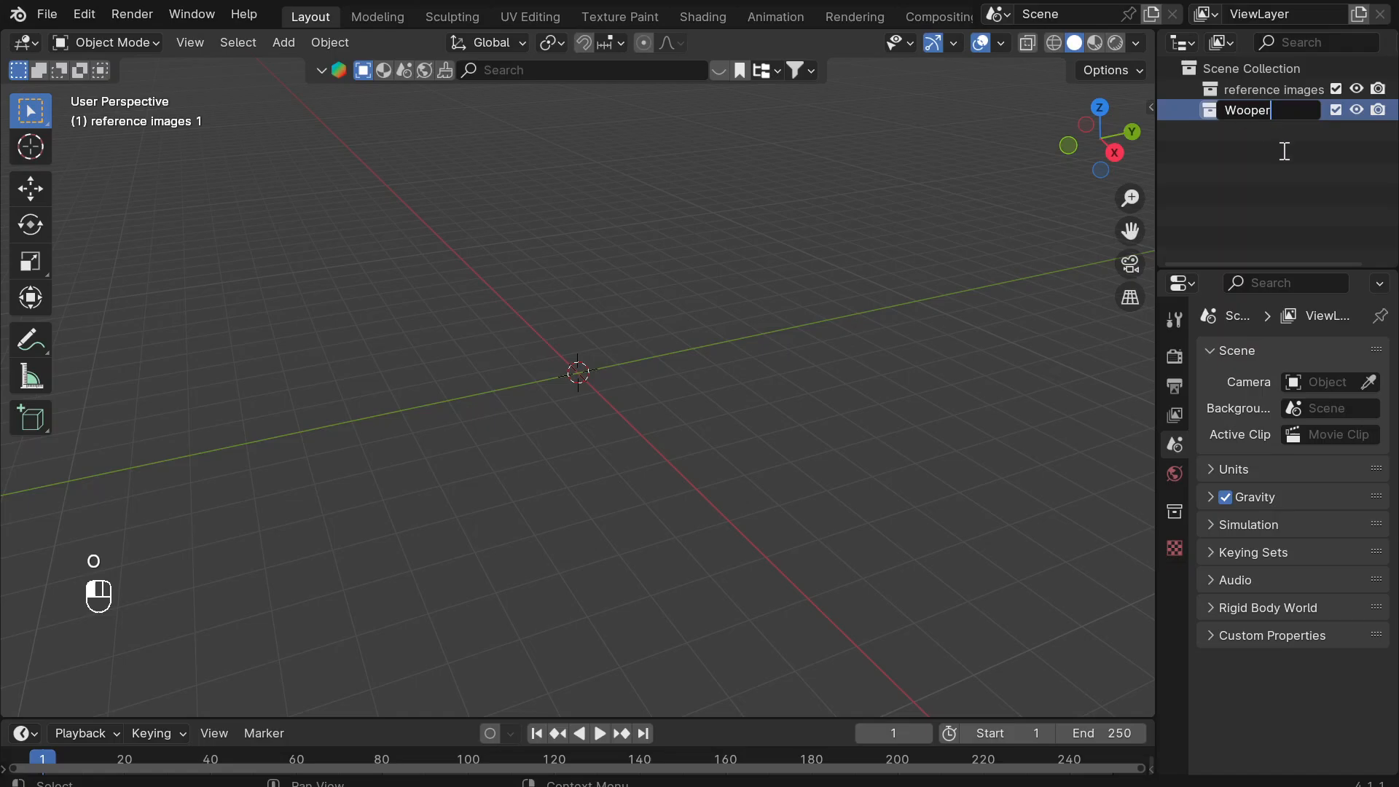
{"action": "key", "text": "Return"}
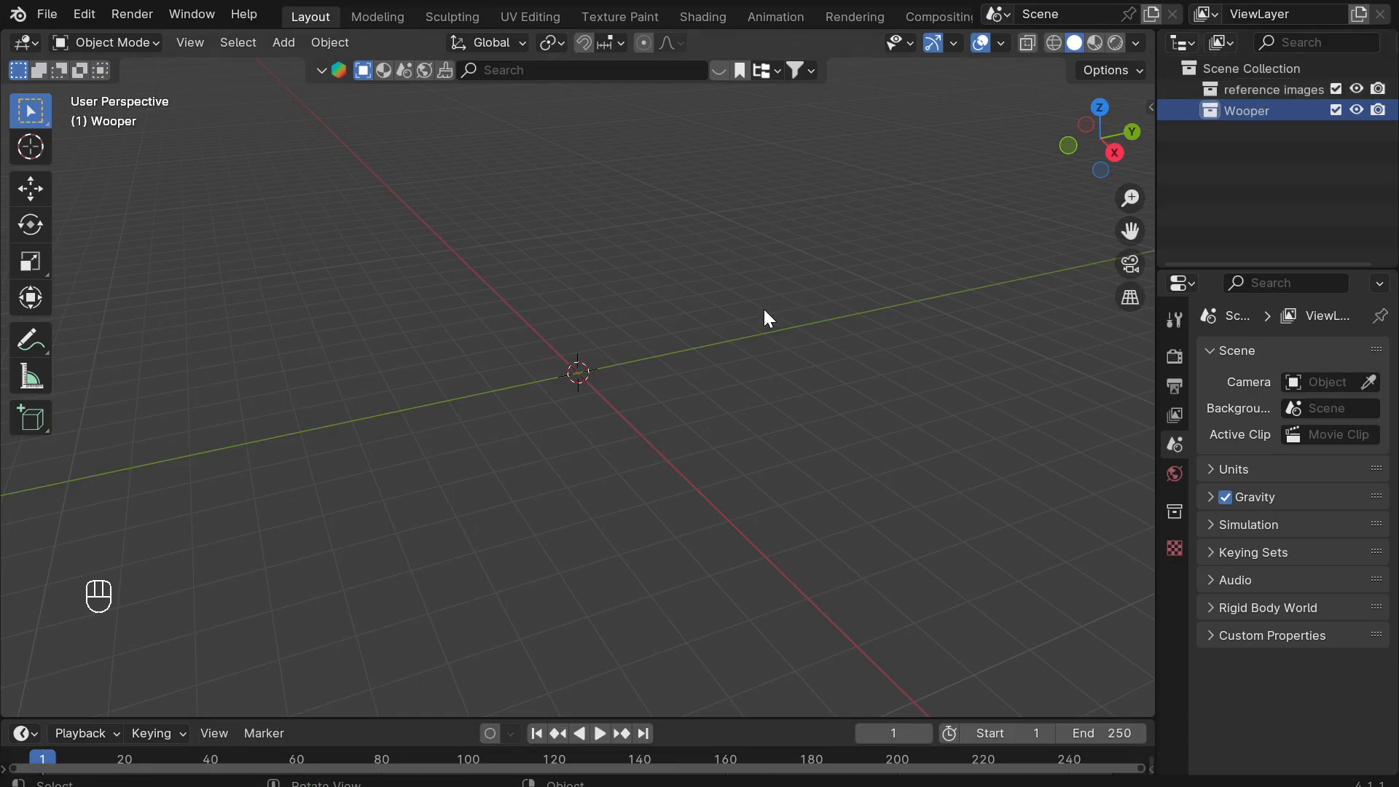
Add the coloured Wooper picture to the scene as a reference image.
{"action": "middle_click_drag", "start_coordinate": [557, 448], "coordinate": [557, 447]}
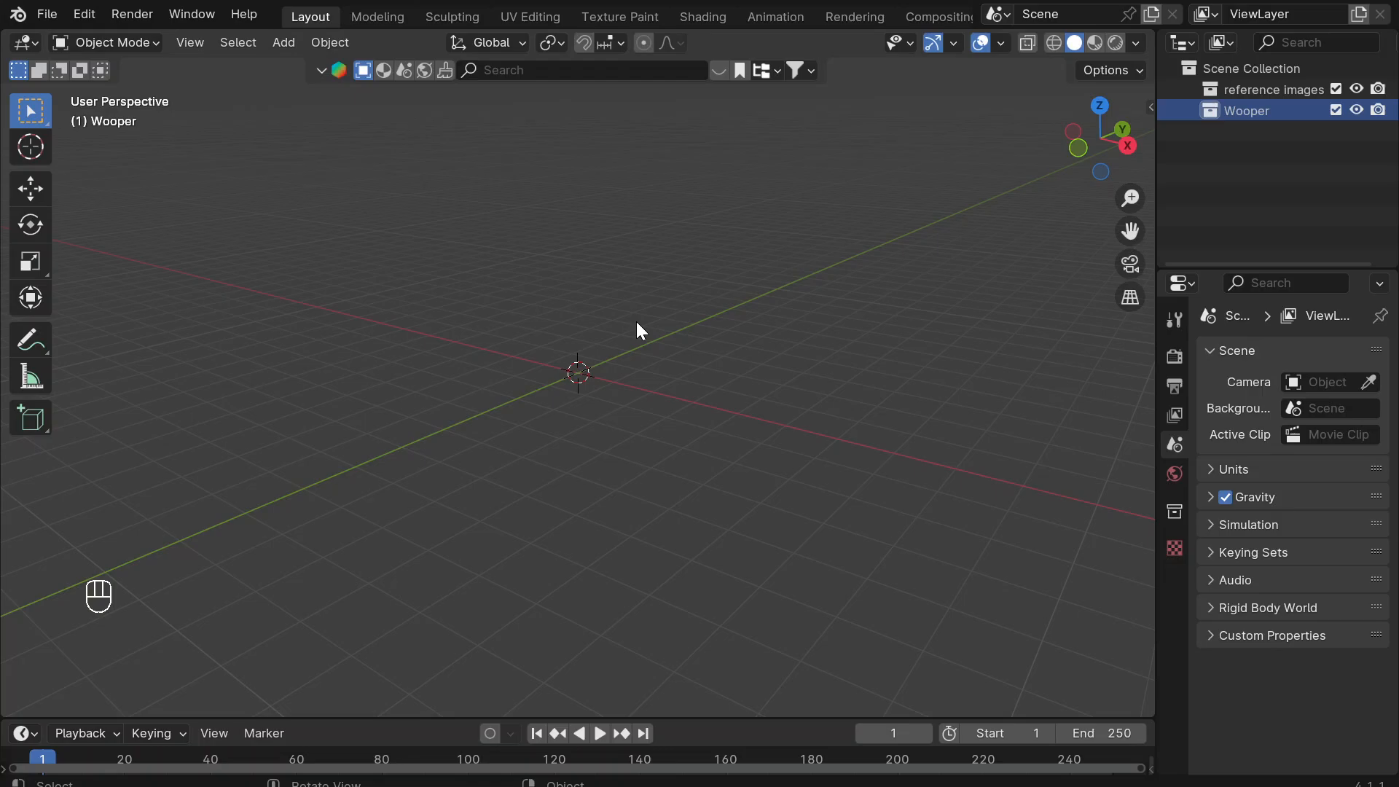
{"action": "key", "text": "a"}
{"action": "key", "text": "Delete"}
{"action": "left_click_drag", "start_coordinate": [754, 237], "coordinate": [332, 493]}
{"action": "key", "text": "shift"}
{"action": "key", "text": "shift+a"}
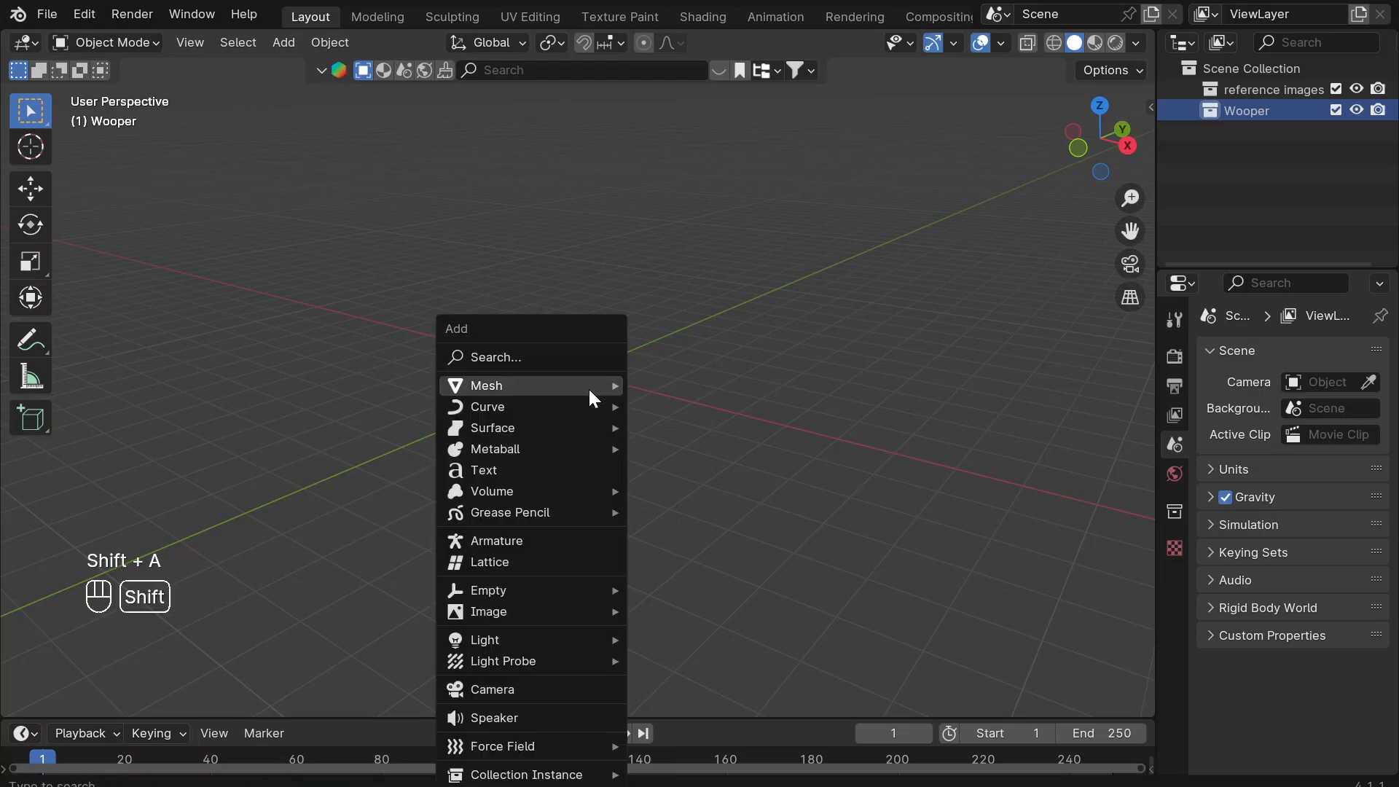
{"action": "mouse_move", "coordinate": [588, 387]}
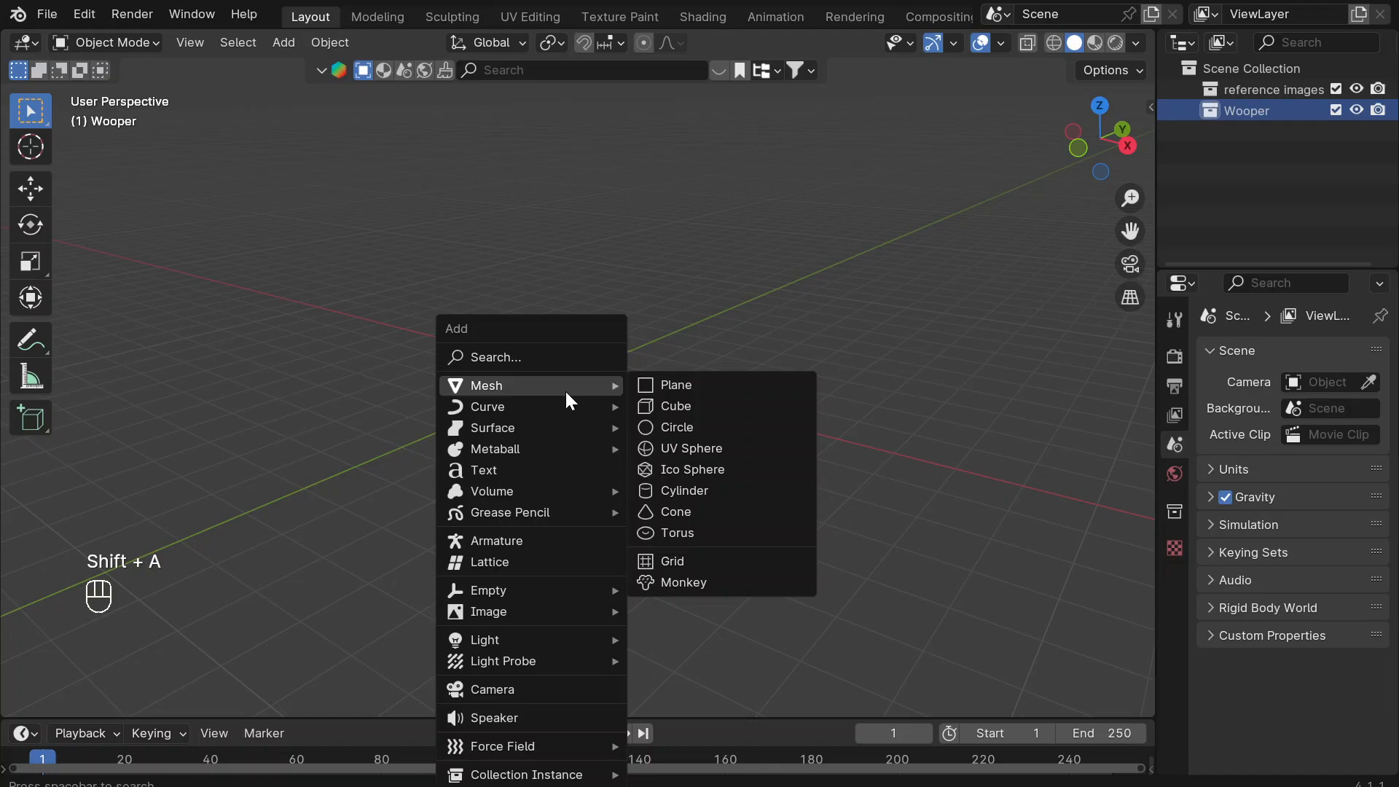
{"action": "mouse_move", "coordinate": [480, 613]}
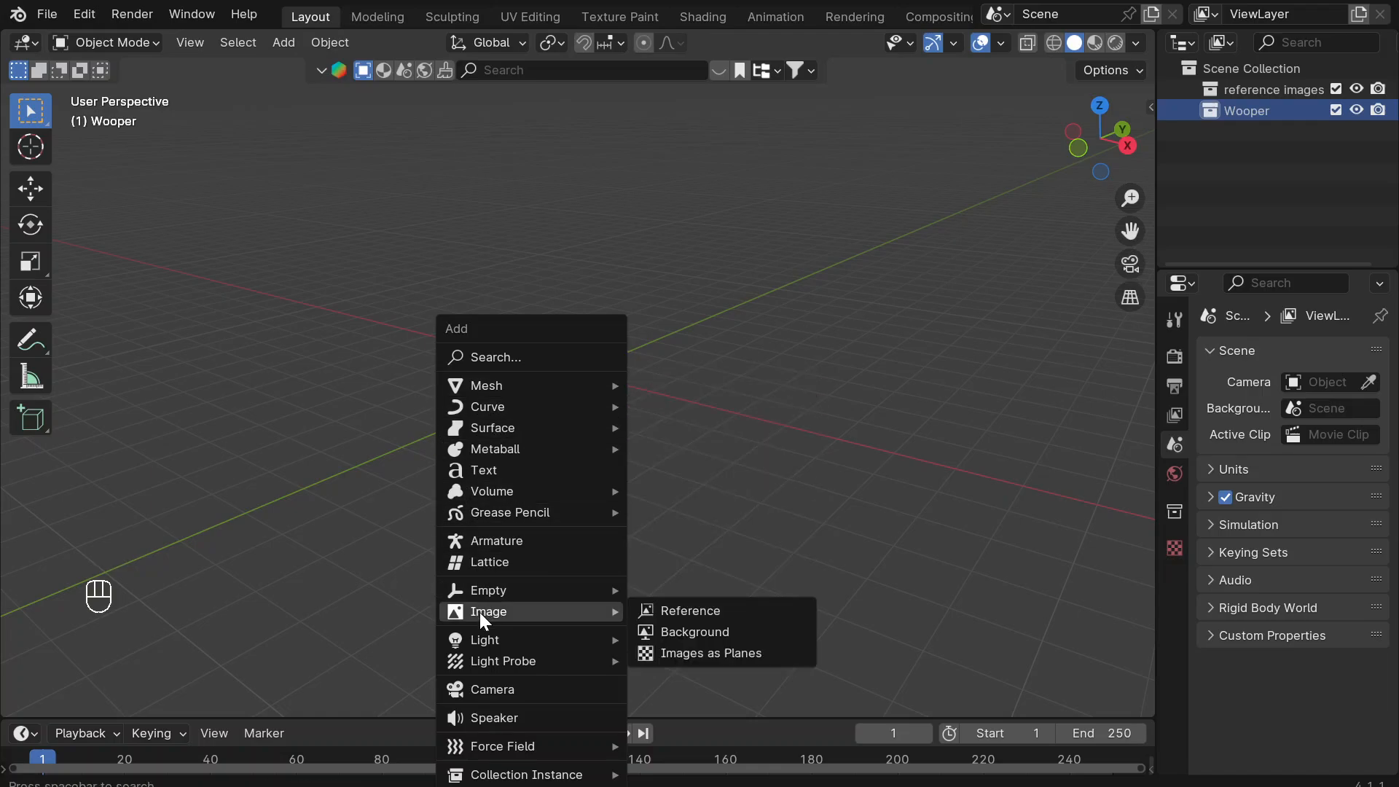
{"action": "left_click", "coordinate": [653, 609]}
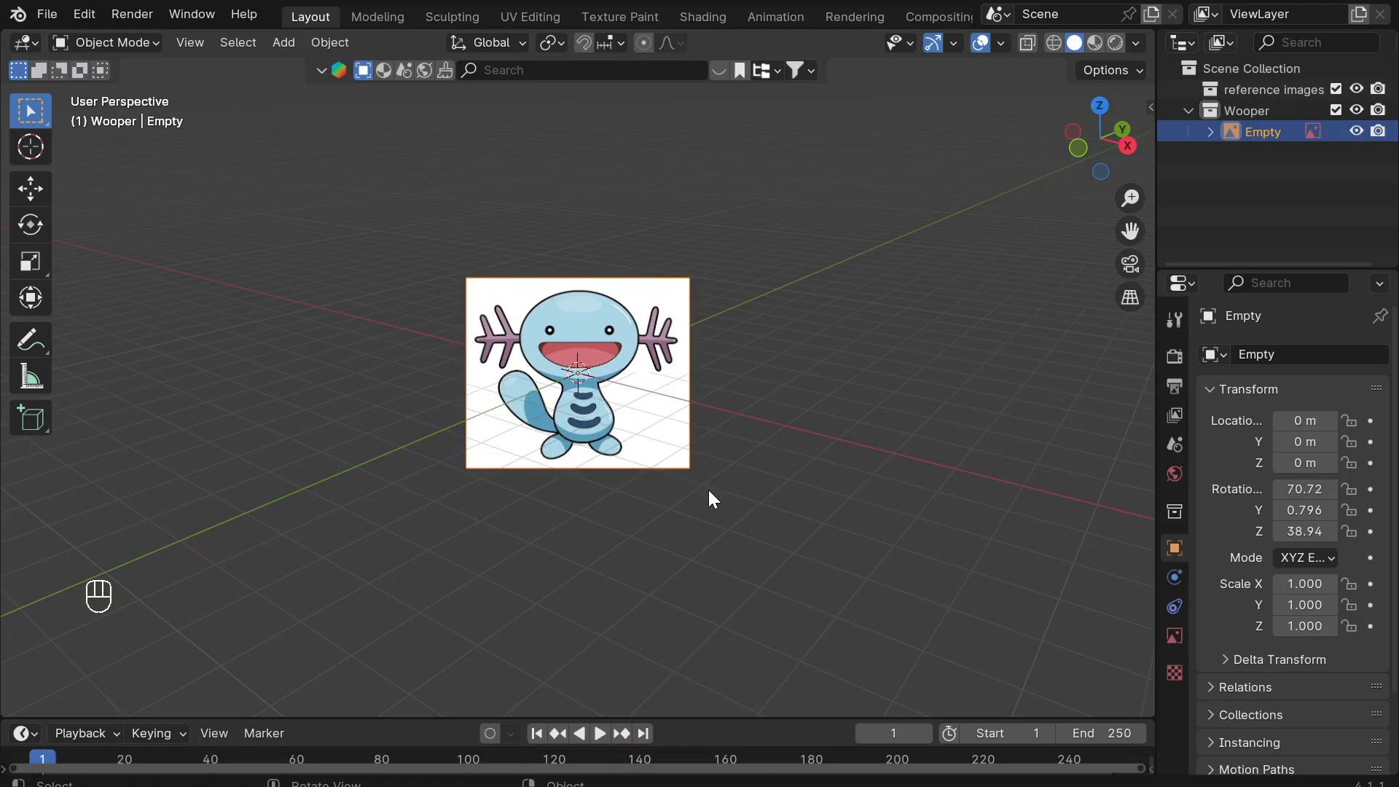
Clear the coloured Wooper image's rotation and rotate it 90° about the global X axis so it stands upright.
{"action": "middle_click_drag", "start_coordinate": [709, 491], "coordinate": [706, 485]}
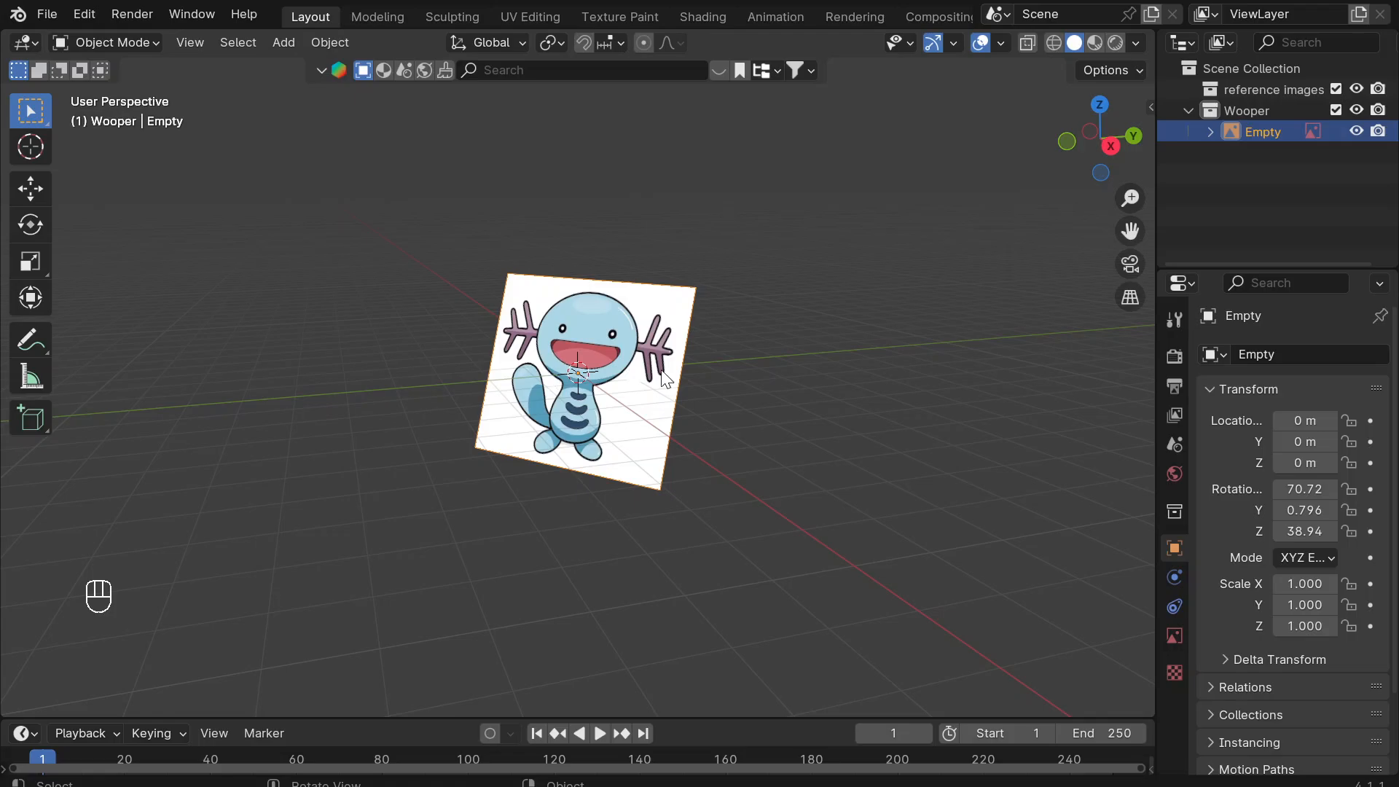
{"action": "left_click", "coordinate": [742, 342]}
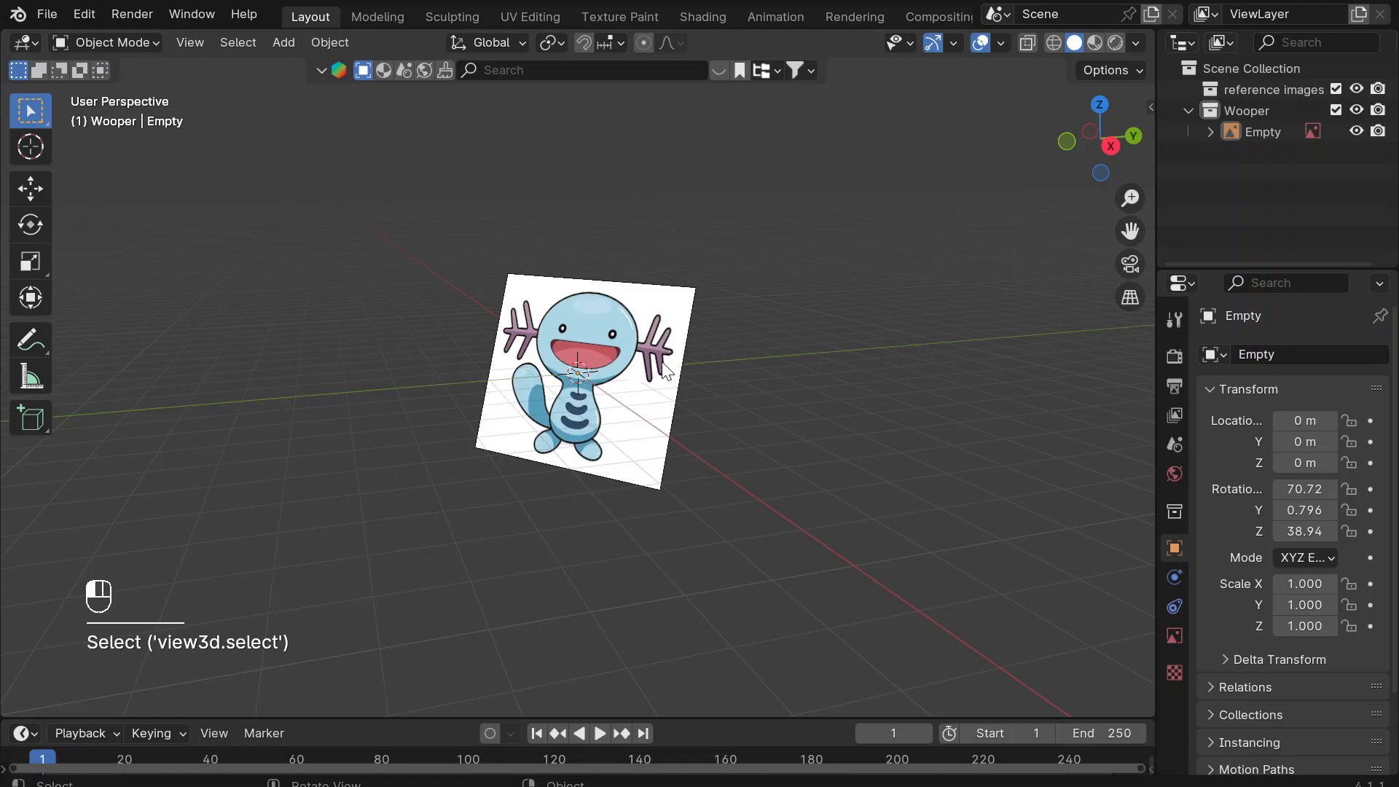
{"action": "left_click", "coordinate": [698, 310]}
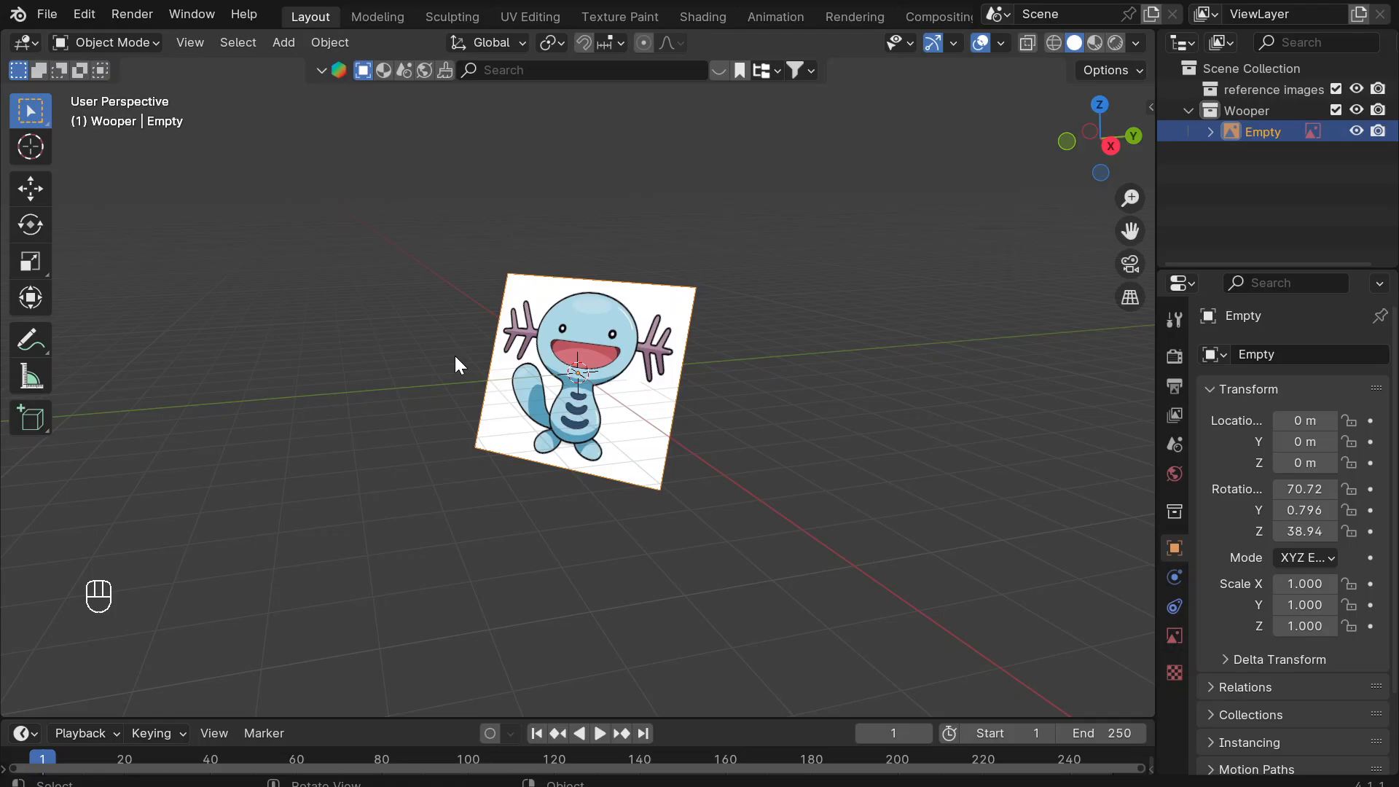
{"action": "middle_click_drag", "start_coordinate": [455, 356], "coordinate": [531, 366]}
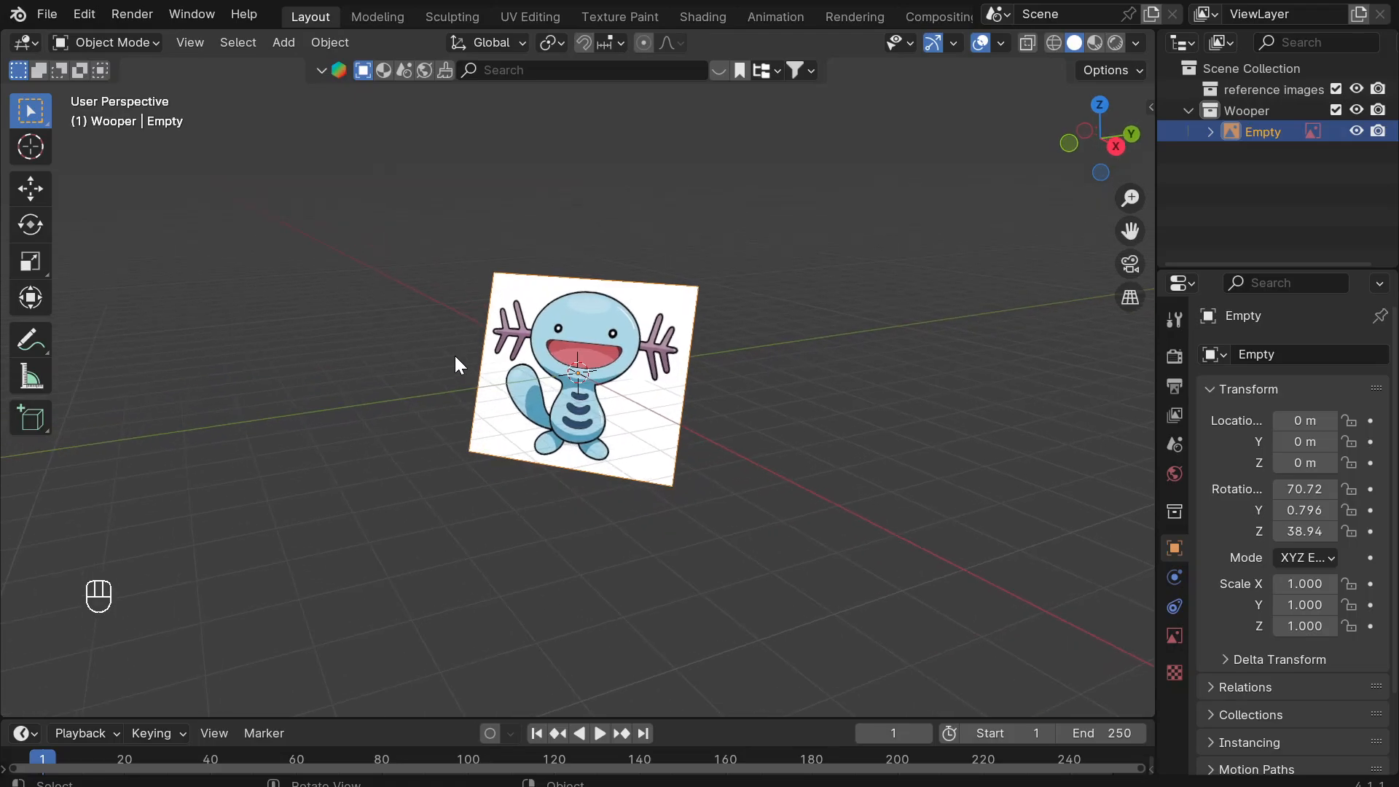
{"action": "left_click", "coordinate": [391, 362]}
{"action": "left_click", "coordinate": [540, 357]}
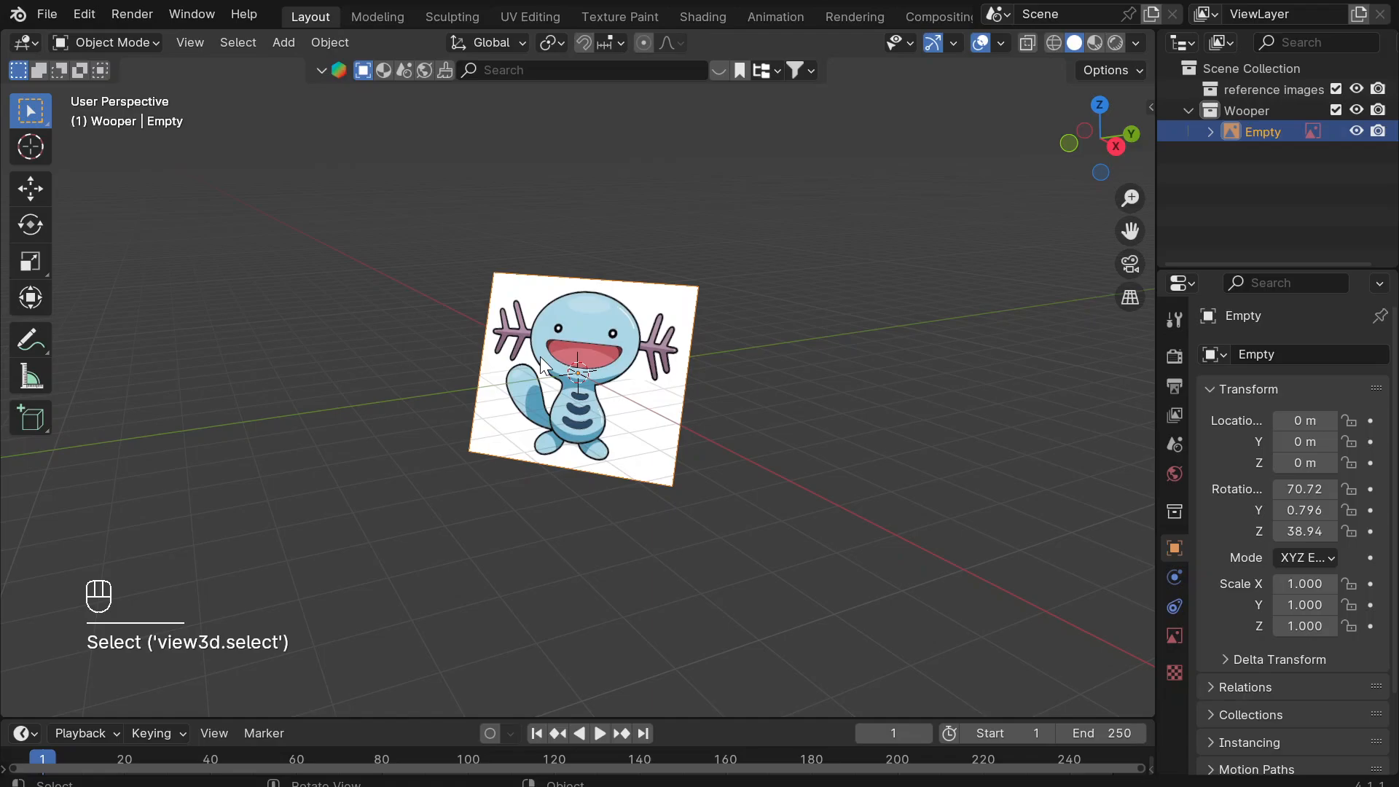
{"action": "key", "text": "alt+r"}
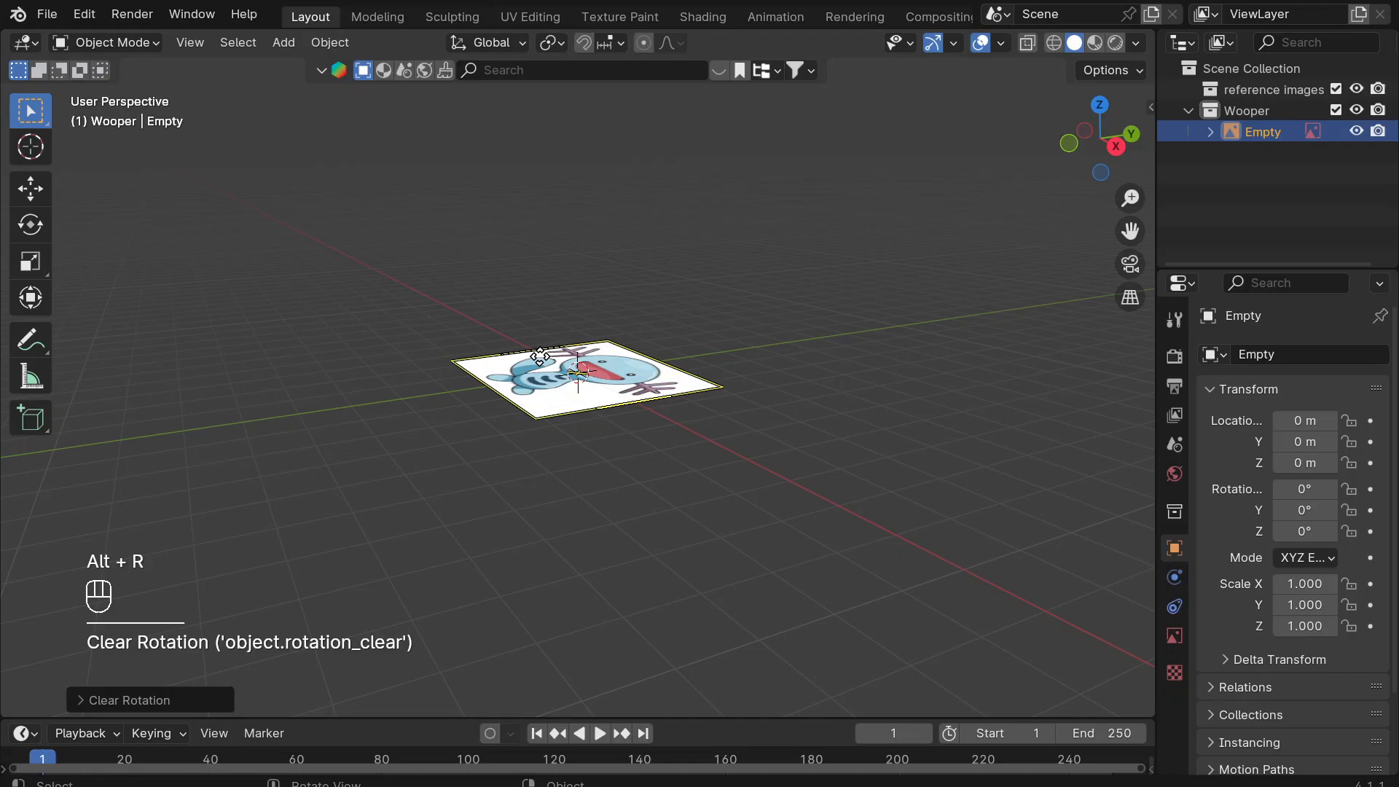
{"action": "middle_click_drag", "start_coordinate": [540, 356], "coordinate": [540, 356]}
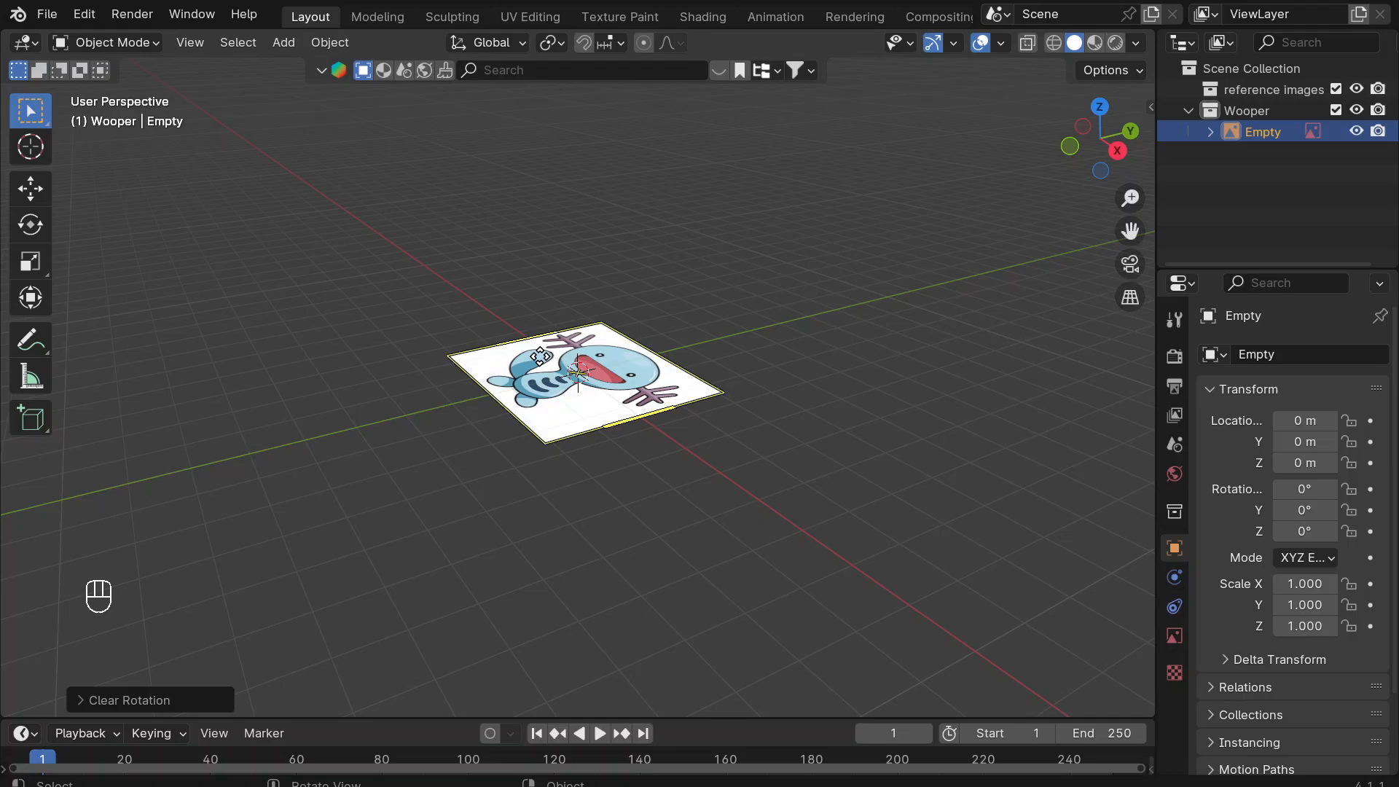
{"action": "key", "text": "r"}
{"action": "type", "text": "x"}
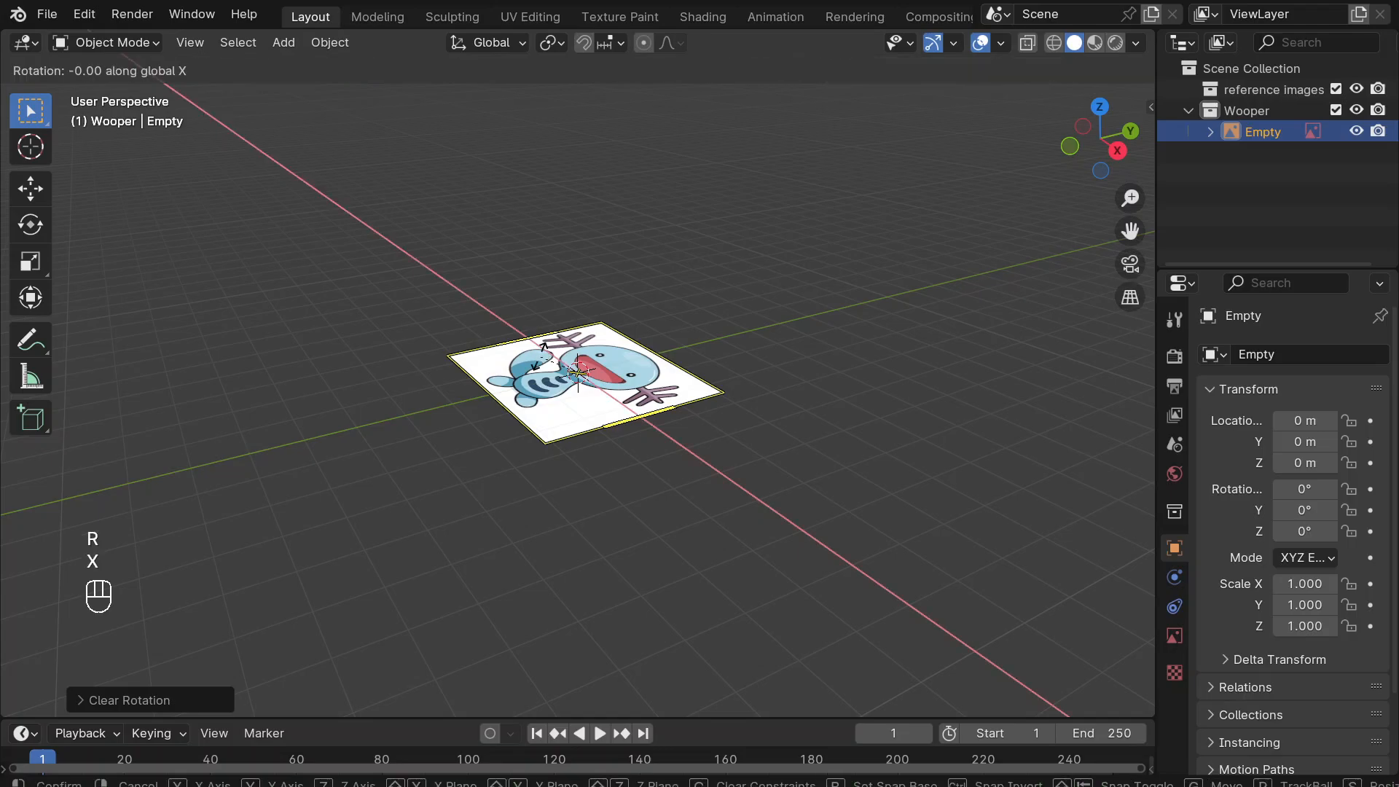
{"action": "type", "text": "90"}
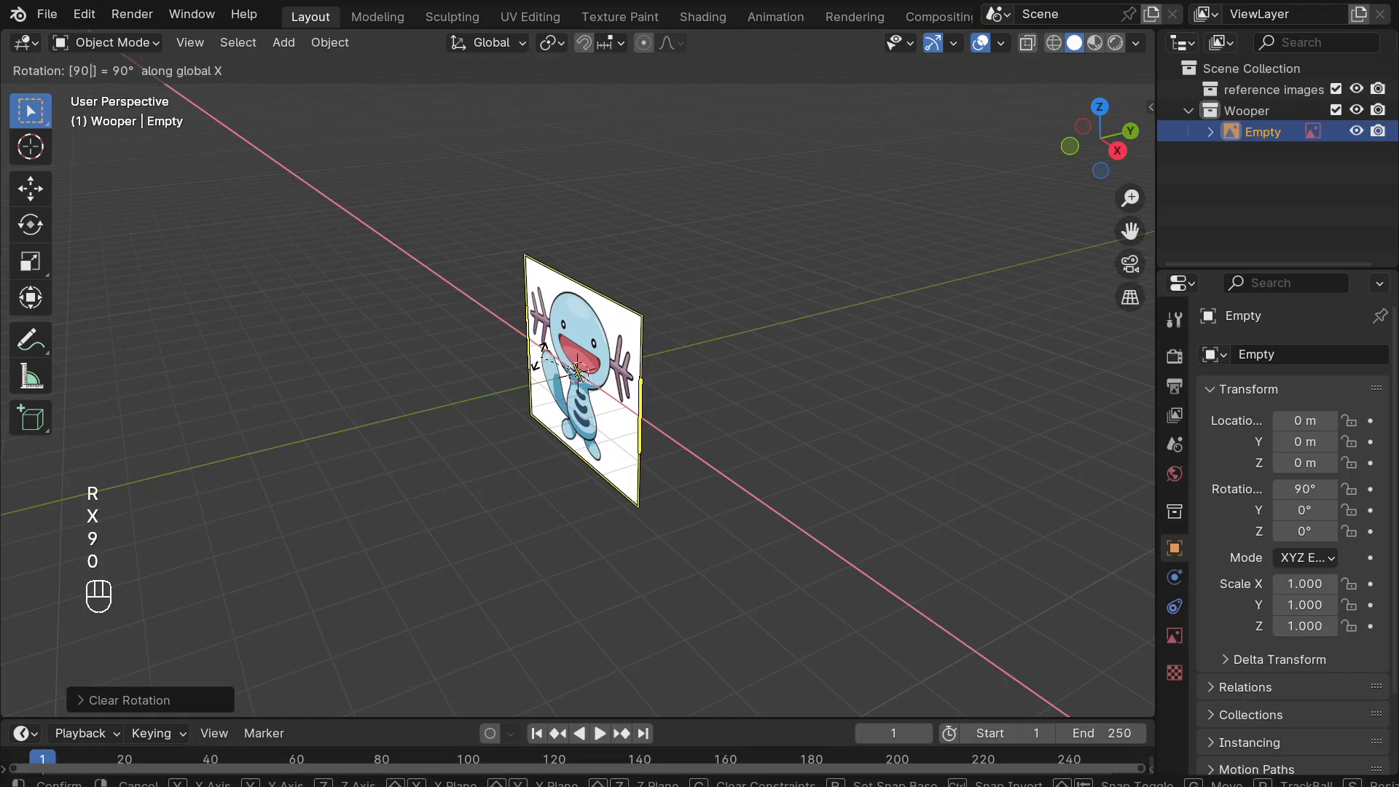
{"action": "left_click", "coordinate": [540, 356]}
Move the coloured Wooper image about 5.26 m along the positive Y axis, behind the origin.
{"action": "middle_click_drag", "start_coordinate": [670, 434], "coordinate": [617, 423]}
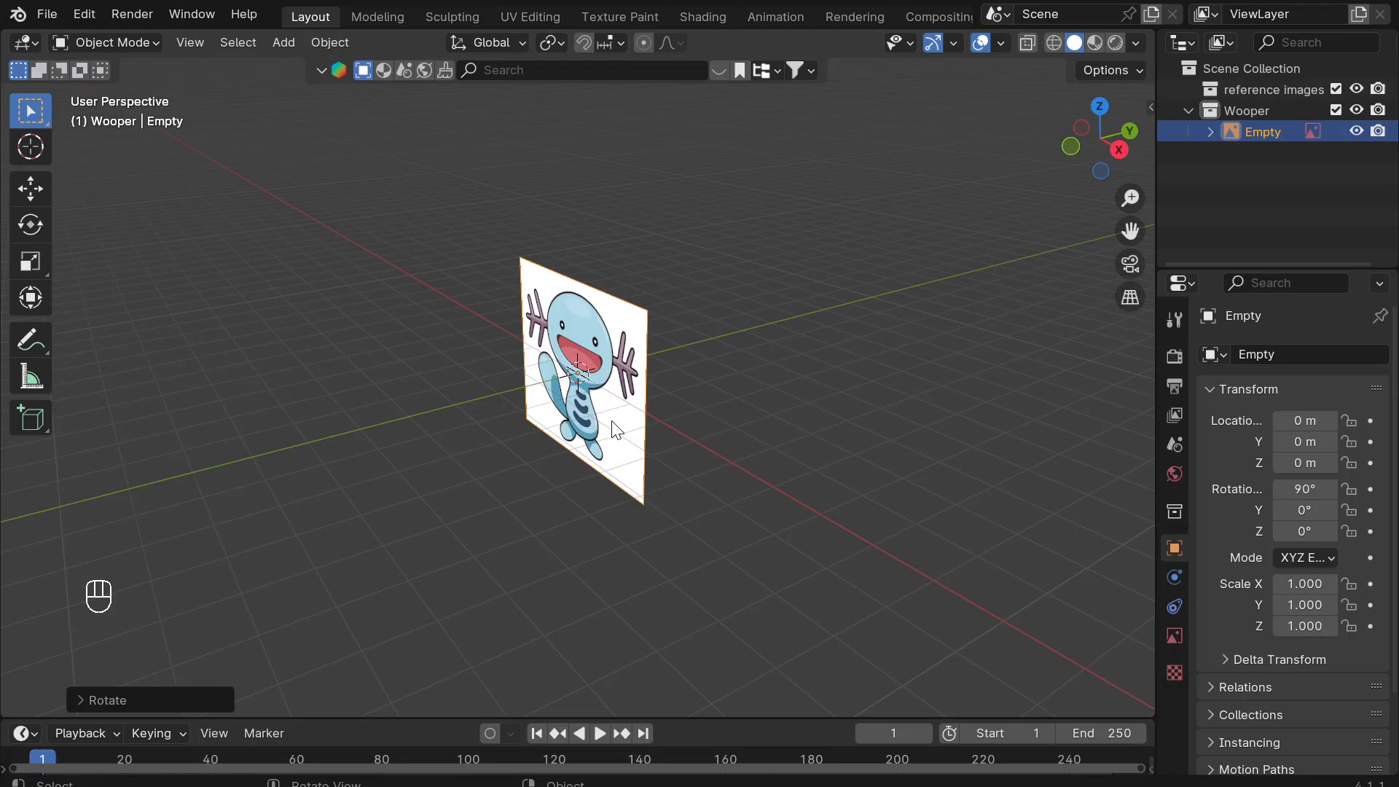
{"action": "key", "text": "g"}
{"action": "key", "text": "y"}
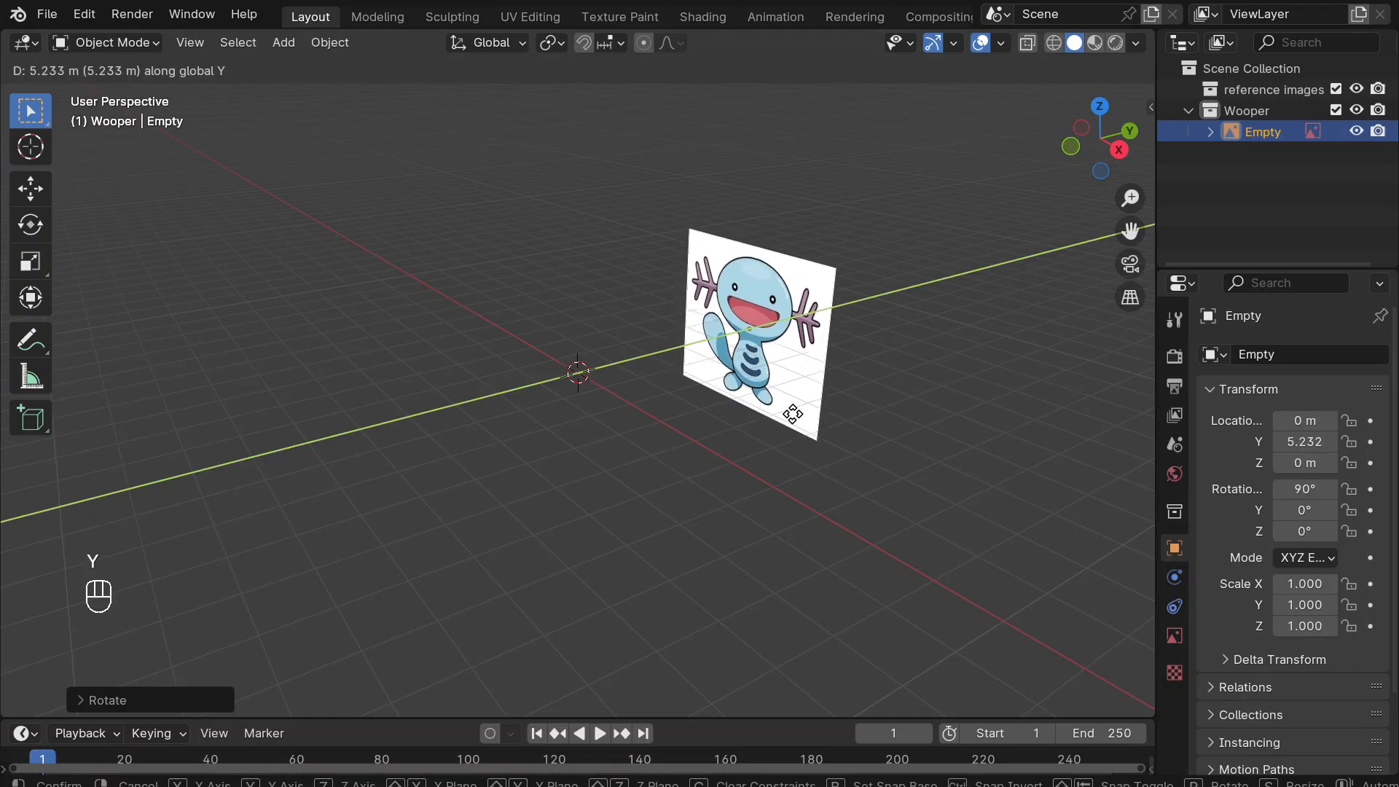
{"action": "left_click", "coordinate": [787, 413]}
Add the Wooper line drawing to the scene as a second reference image.
{"action": "left_click", "coordinate": [628, 505], "text": "shift"}
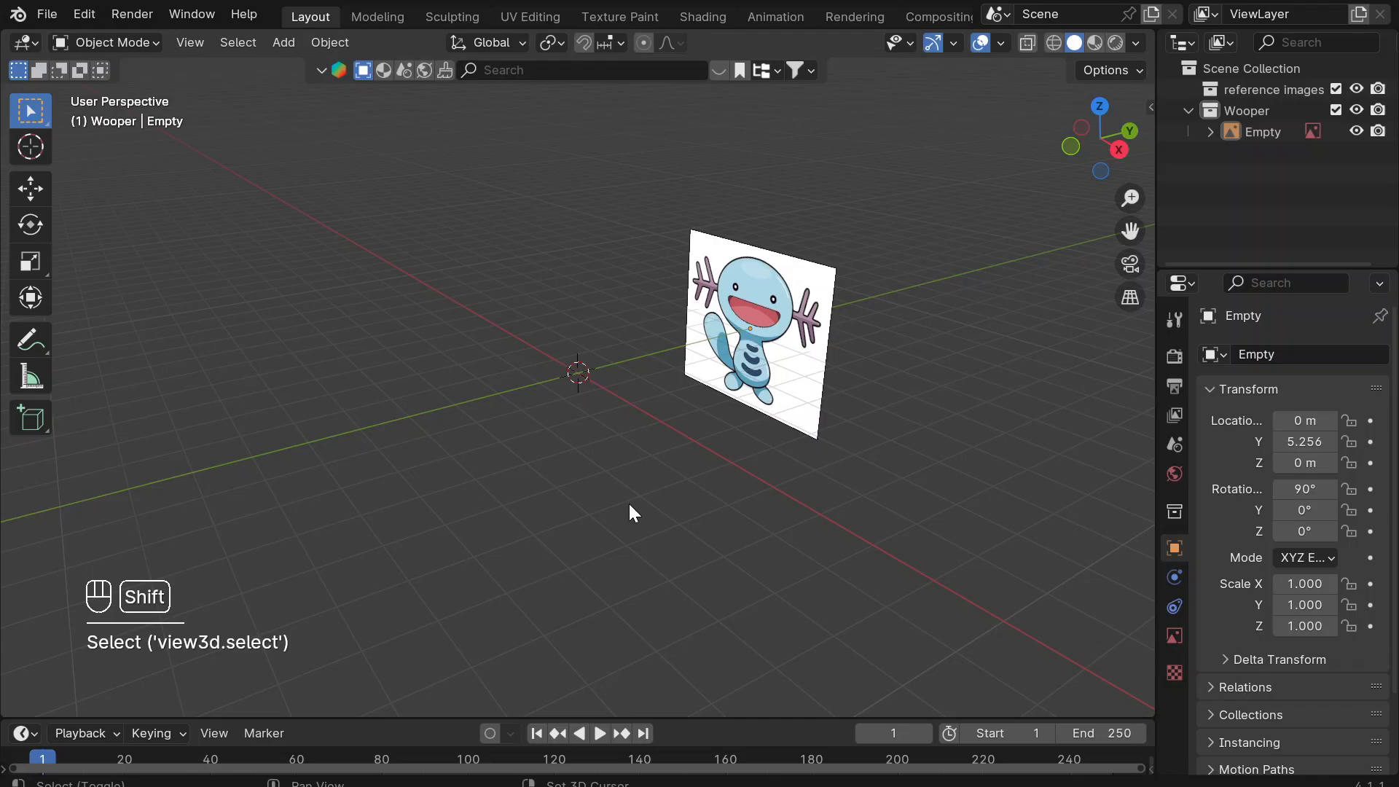
{"action": "key", "text": "shift+a"}
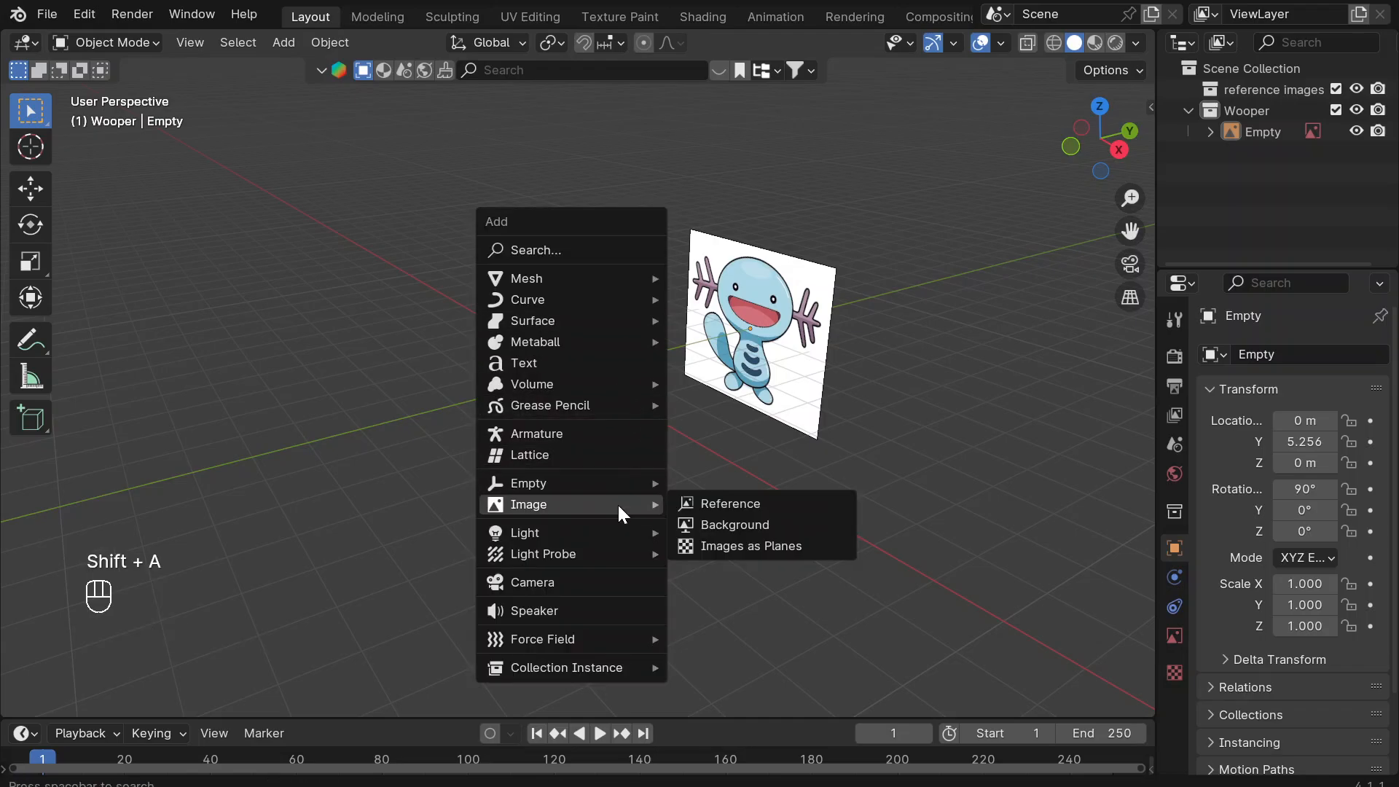
{"action": "key", "text": "Escape"}
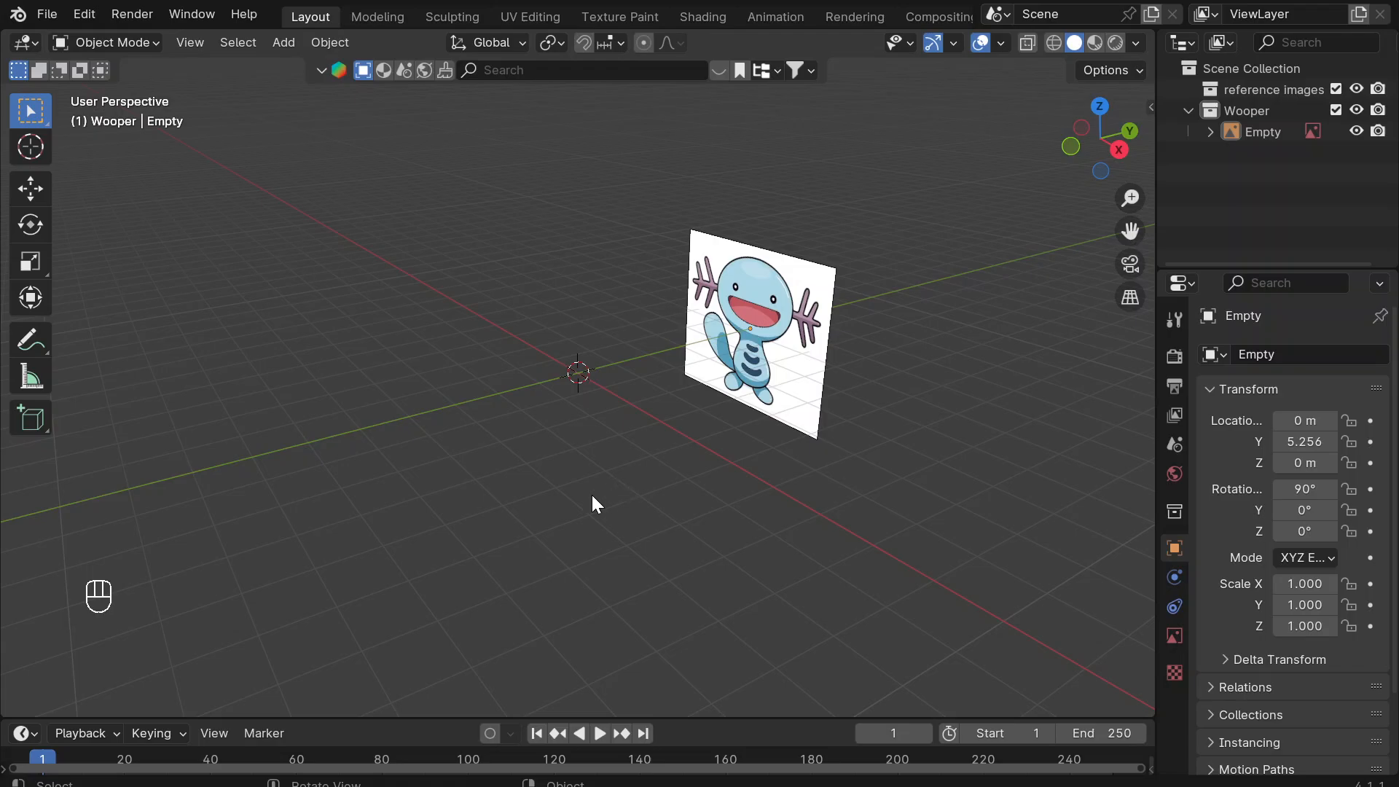
{"action": "left_click", "coordinate": [1045, 661]}
{"action": "middle_click_drag", "start_coordinate": [434, 521], "coordinate": [539, 461]}
Clear the line drawing's rotation and rotate it 90° about the global X axis.
{"action": "left_click", "coordinate": [535, 355]}
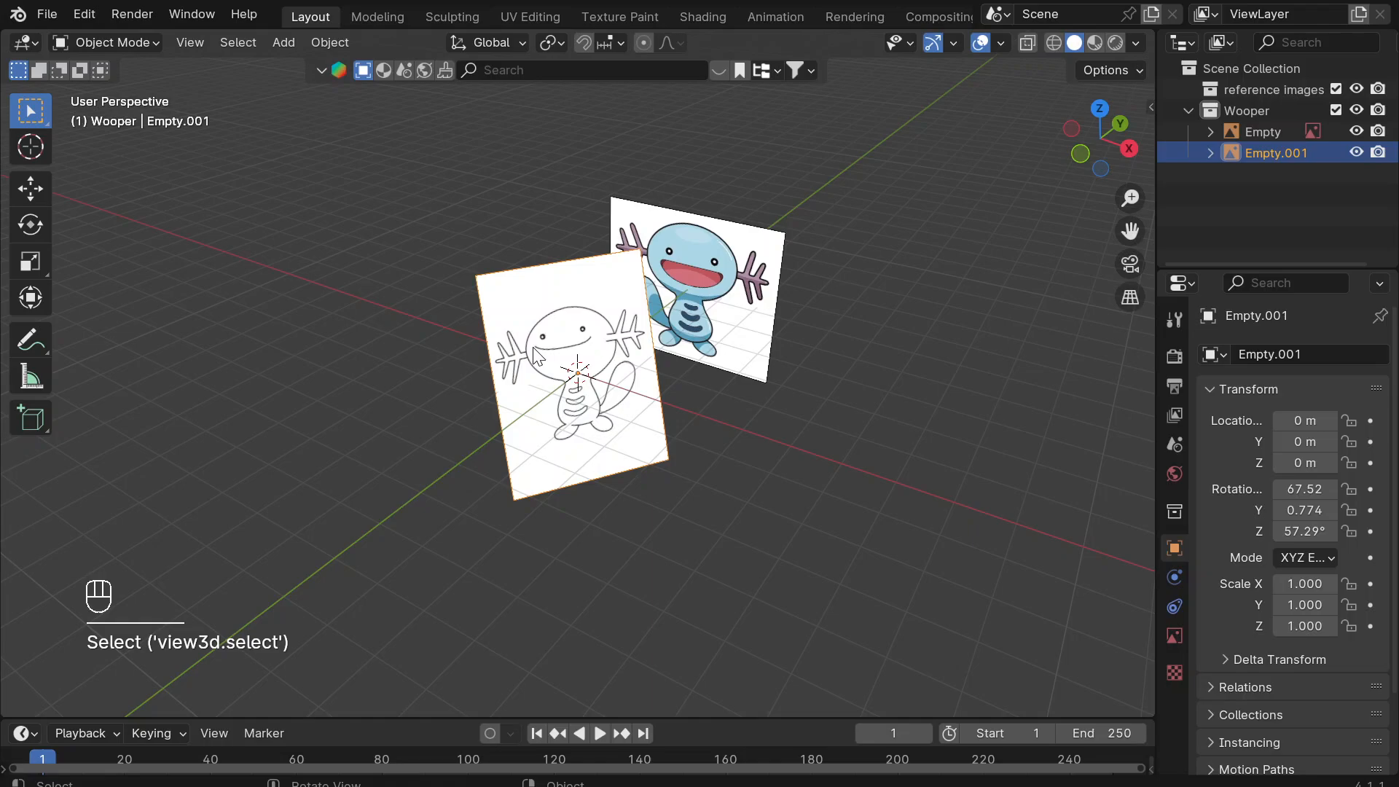
{"action": "key", "text": "alt+r"}
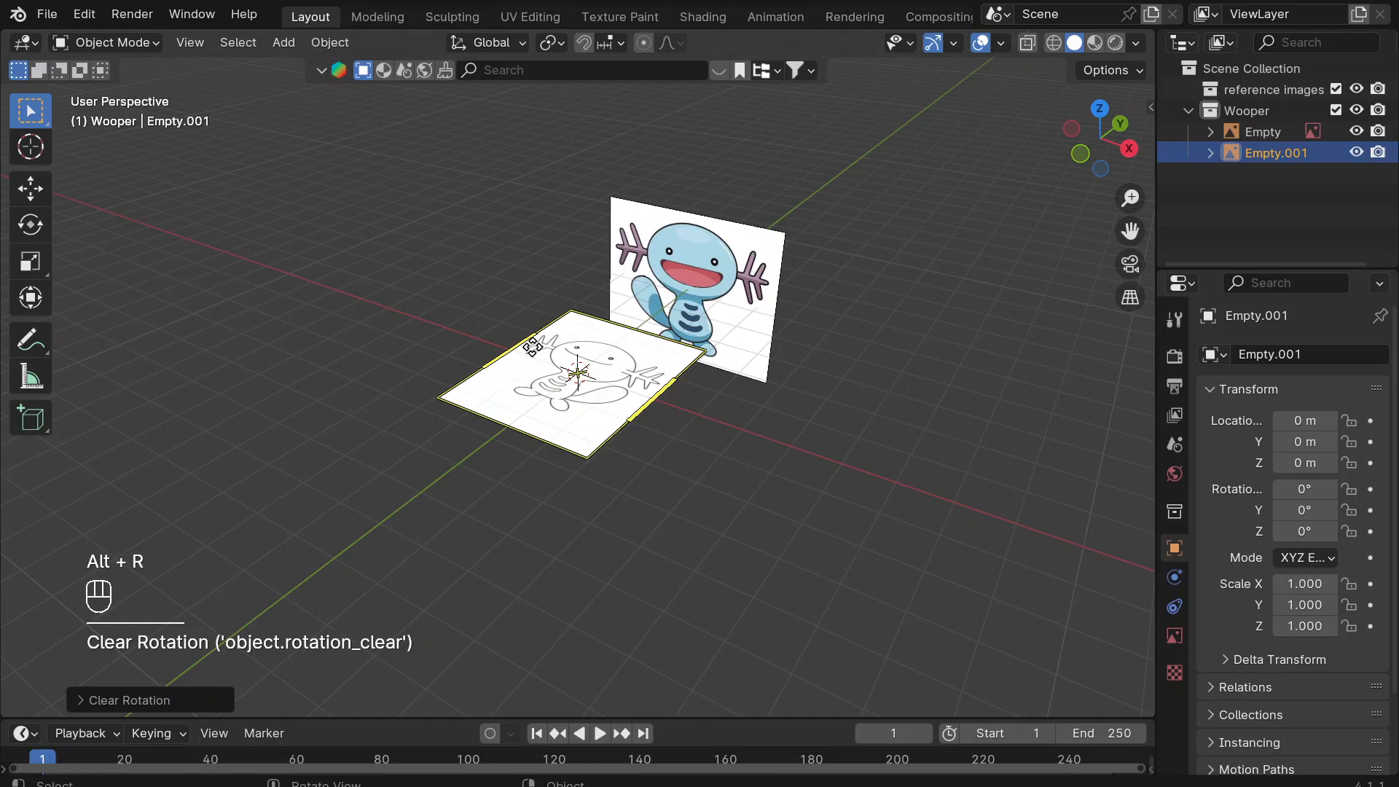
{"action": "key", "text": "r"}
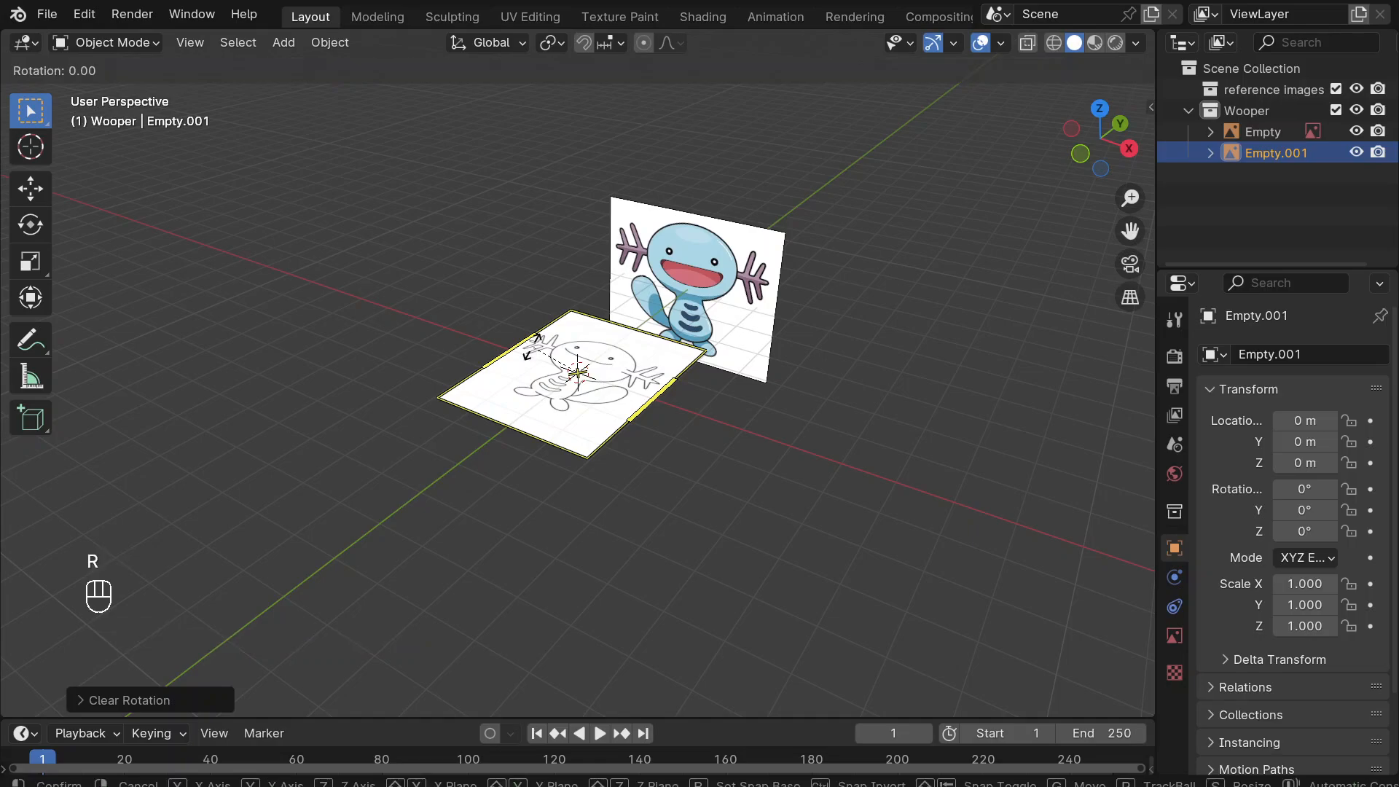
{"action": "type", "text": "x"}
{"action": "type", "text": "90"}
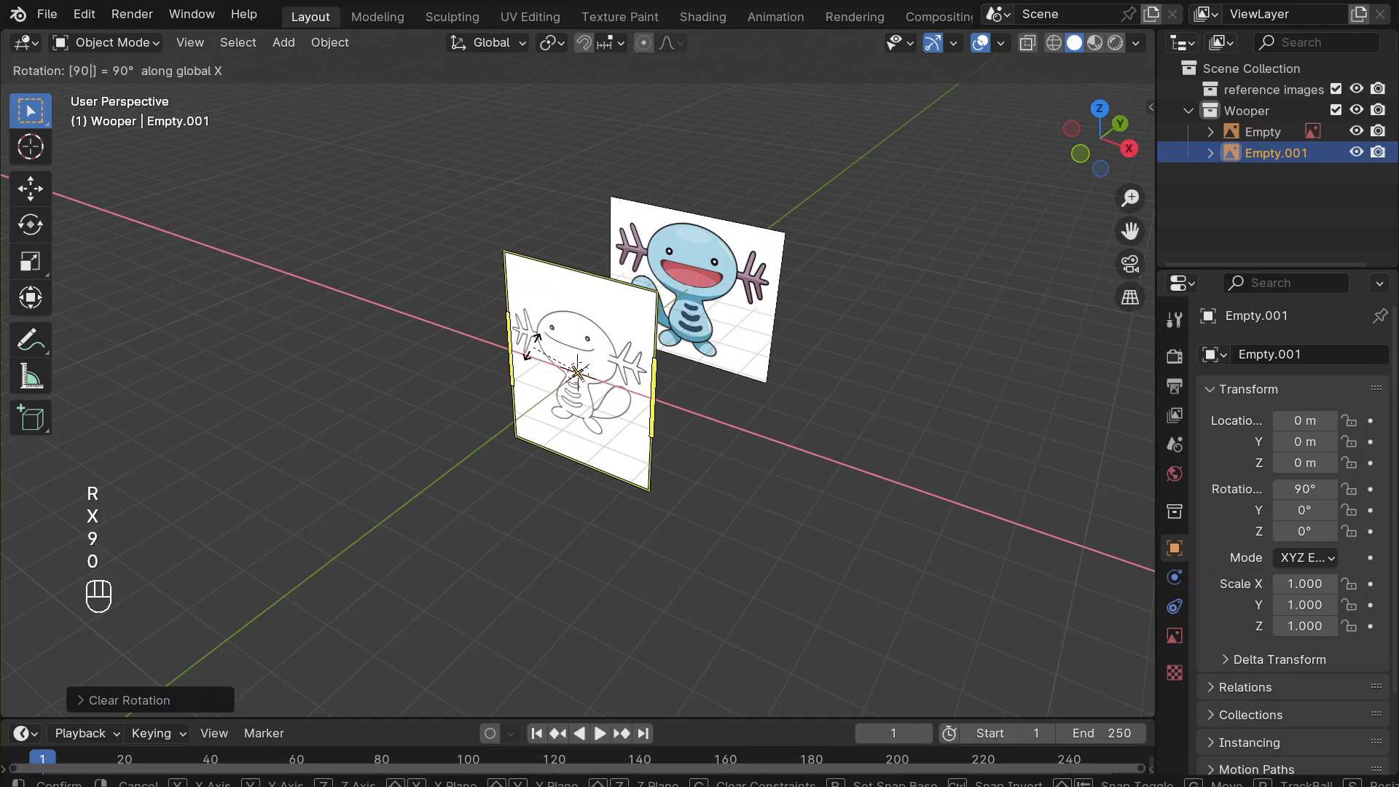
{"action": "left_click", "coordinate": [532, 348]}
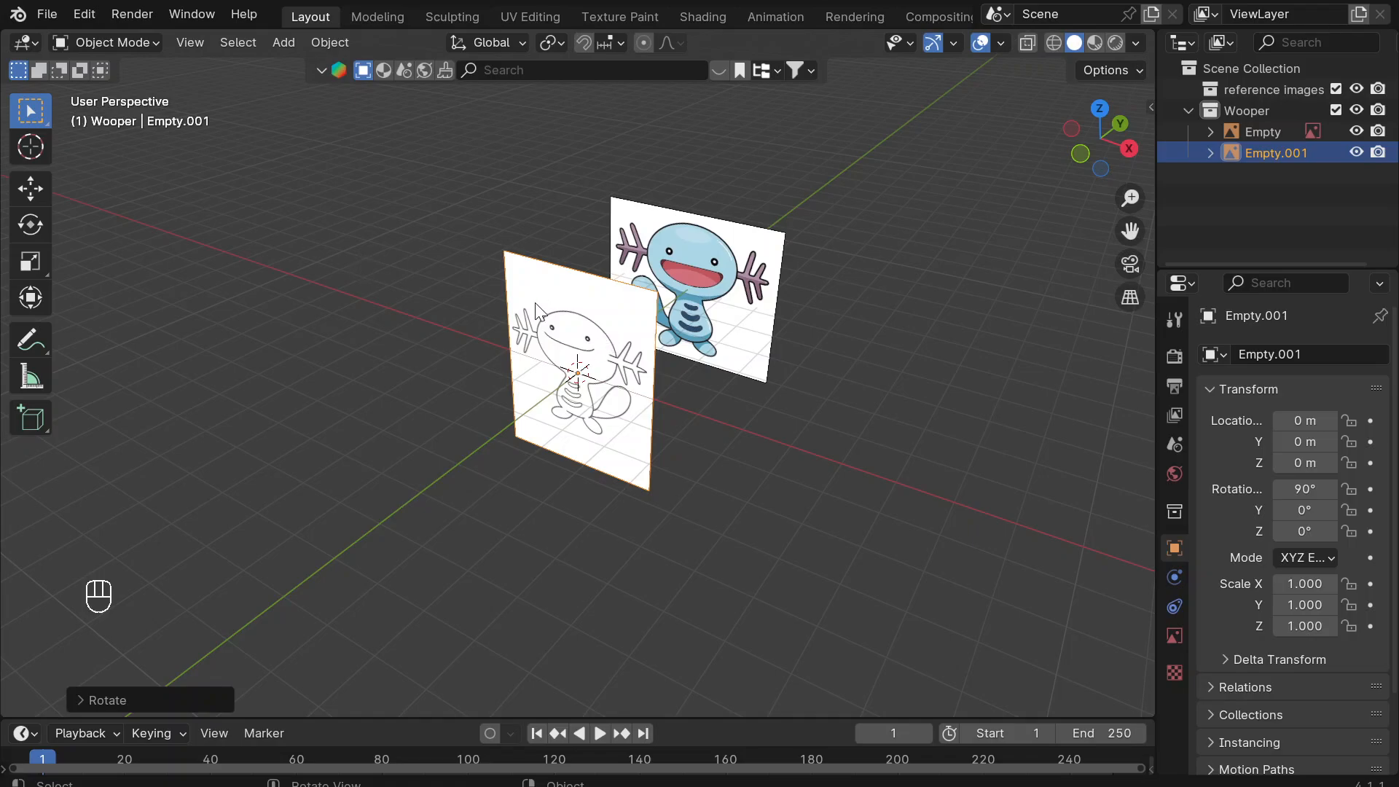
Rotate the Wooper line drawing 90° about the global Z axis so it stands perpendicular to the coloured image.
{"action": "left_click", "coordinate": [715, 290]}
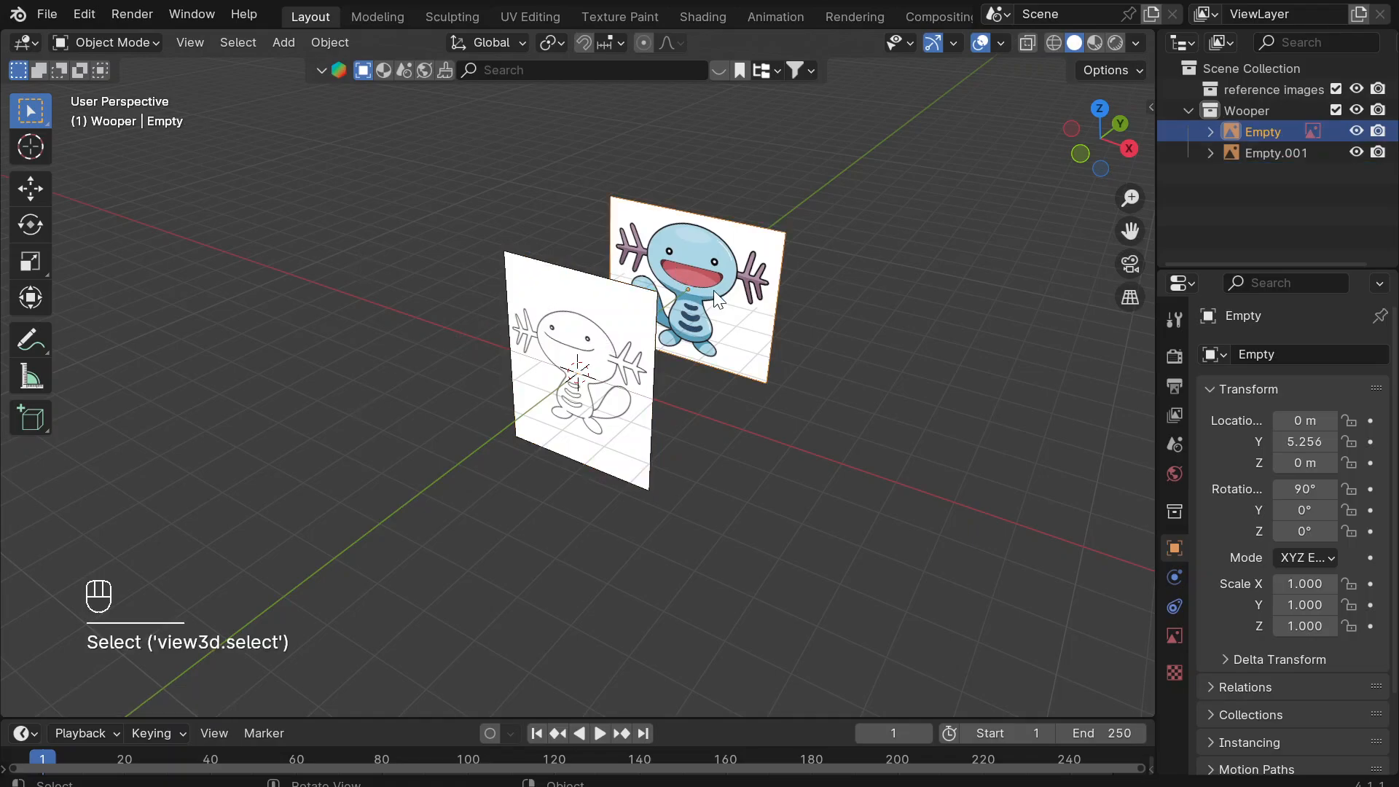
{"action": "left_click", "coordinate": [596, 346]}
{"action": "key", "text": "r"}
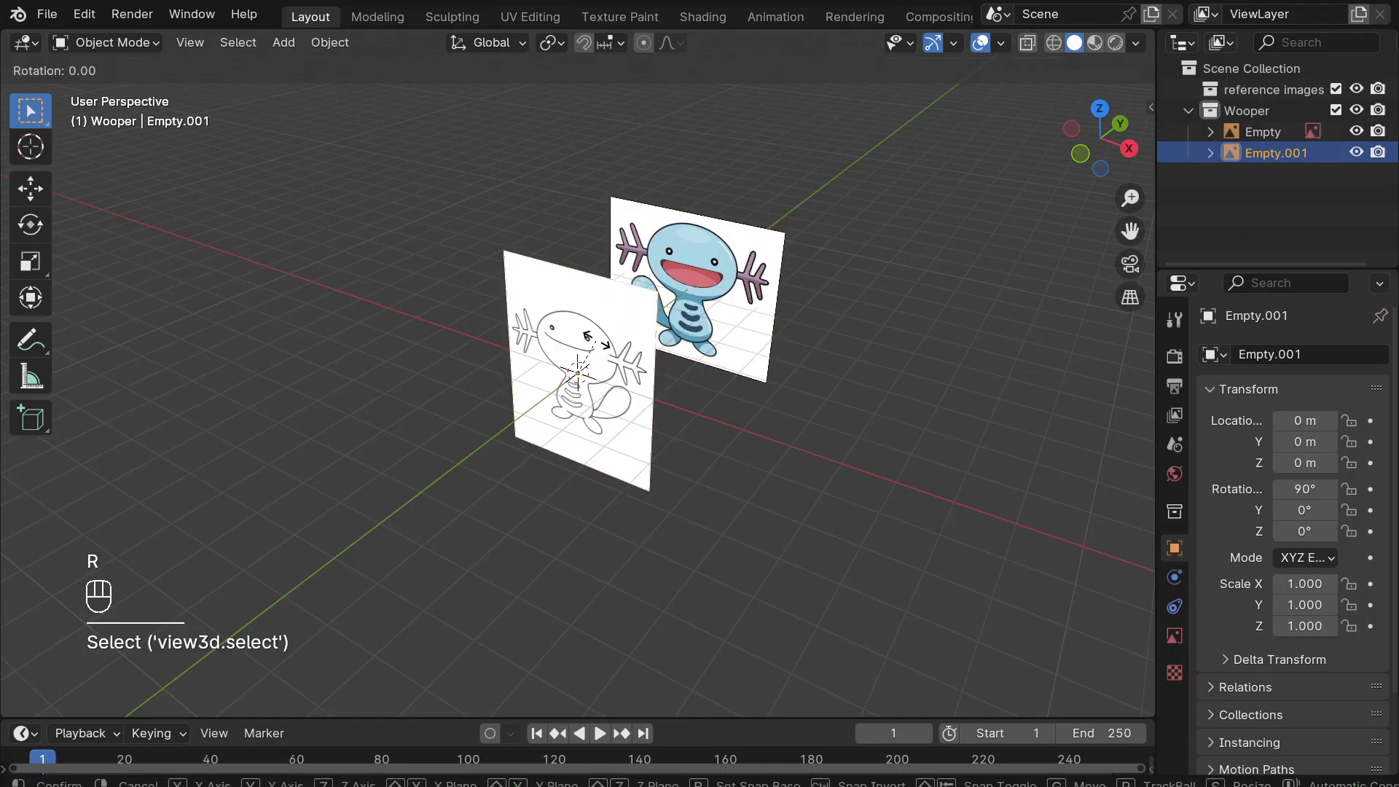
{"action": "key", "text": "z"}
{"action": "key", "text": "9"}
{"action": "key", "text": "0"}
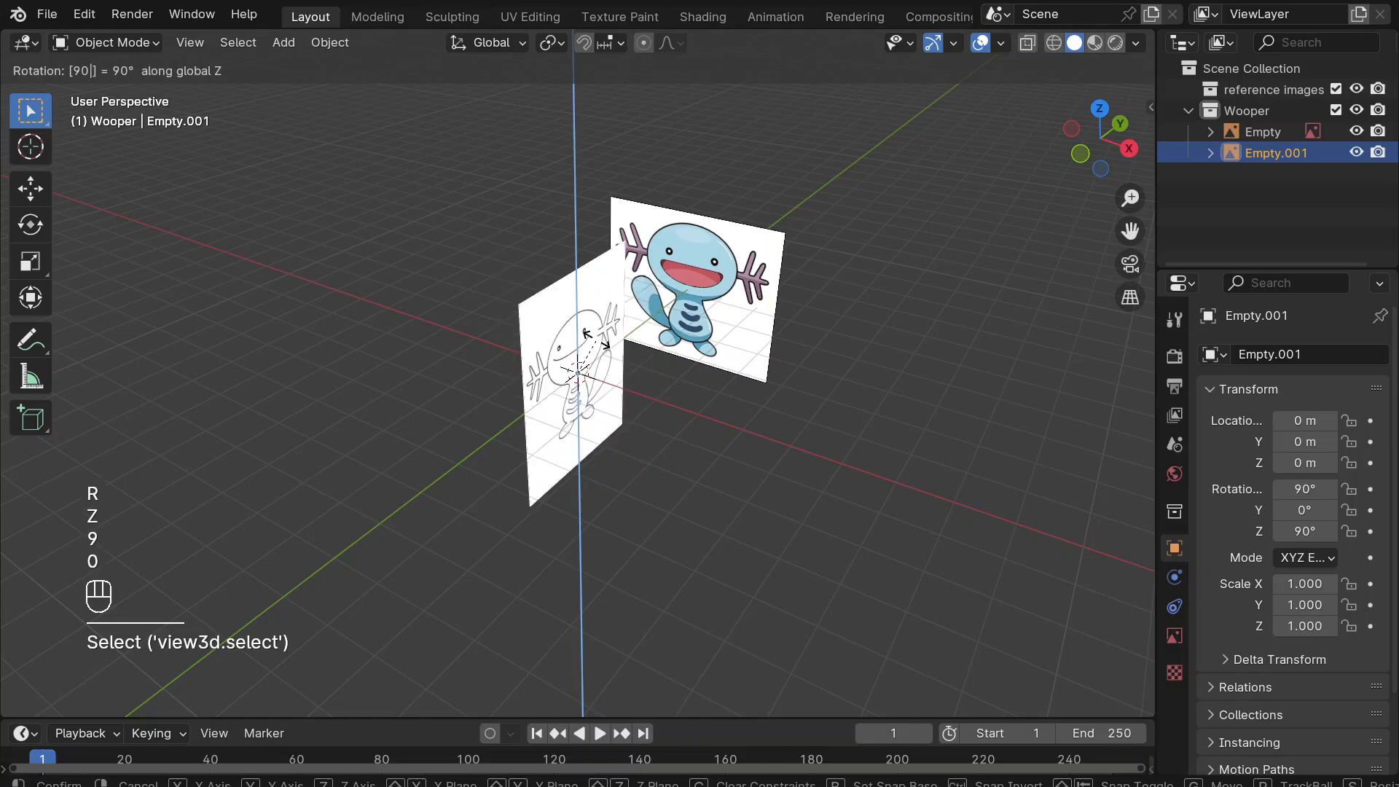
{"action": "left_click", "coordinate": [596, 339]}
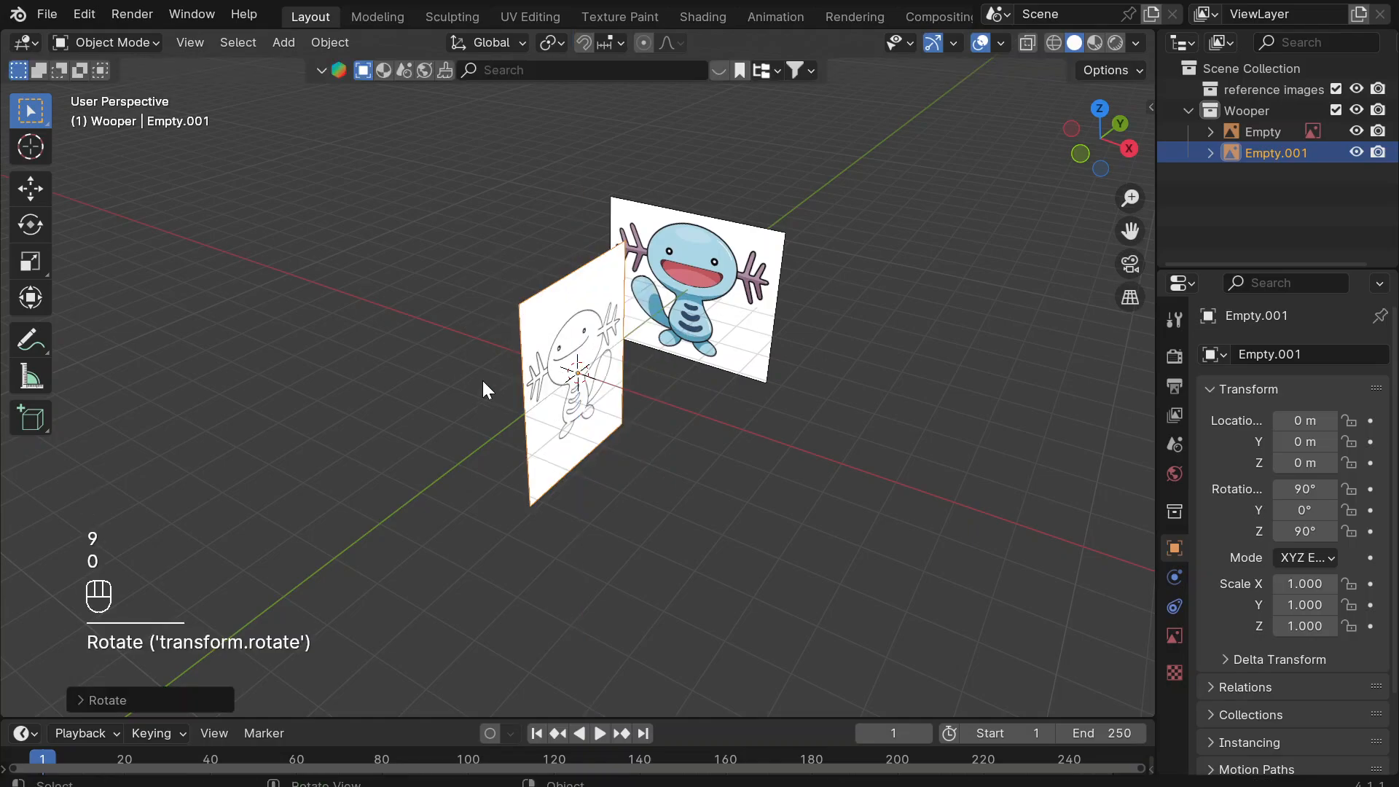
Move the line drawing about 3.58 m along the negative X axis and deselect it.
{"action": "left_click", "coordinate": [579, 313]}
{"action": "middle_click_drag", "start_coordinate": [700, 374], "coordinate": [789, 426]}
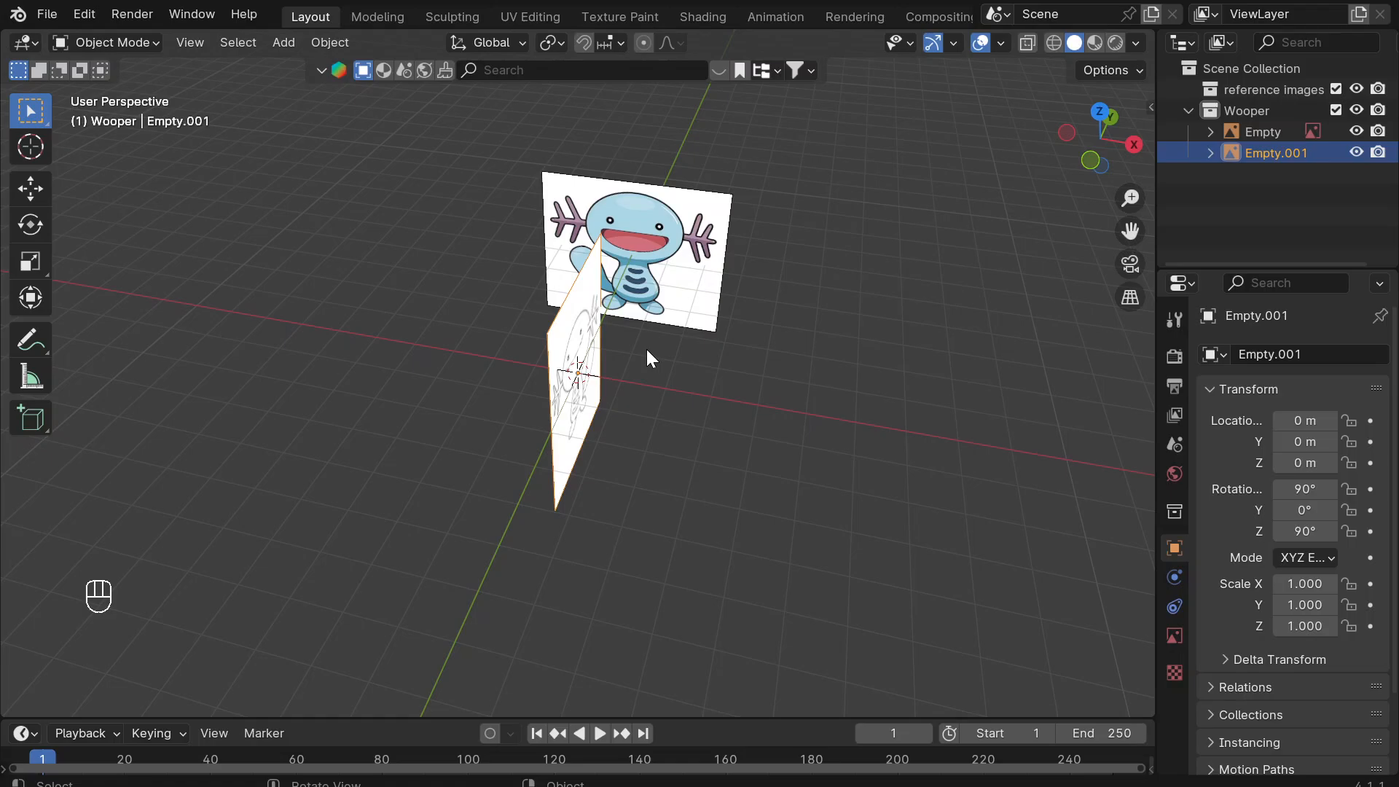
{"action": "key", "text": "g"}
{"action": "key", "text": "x"}
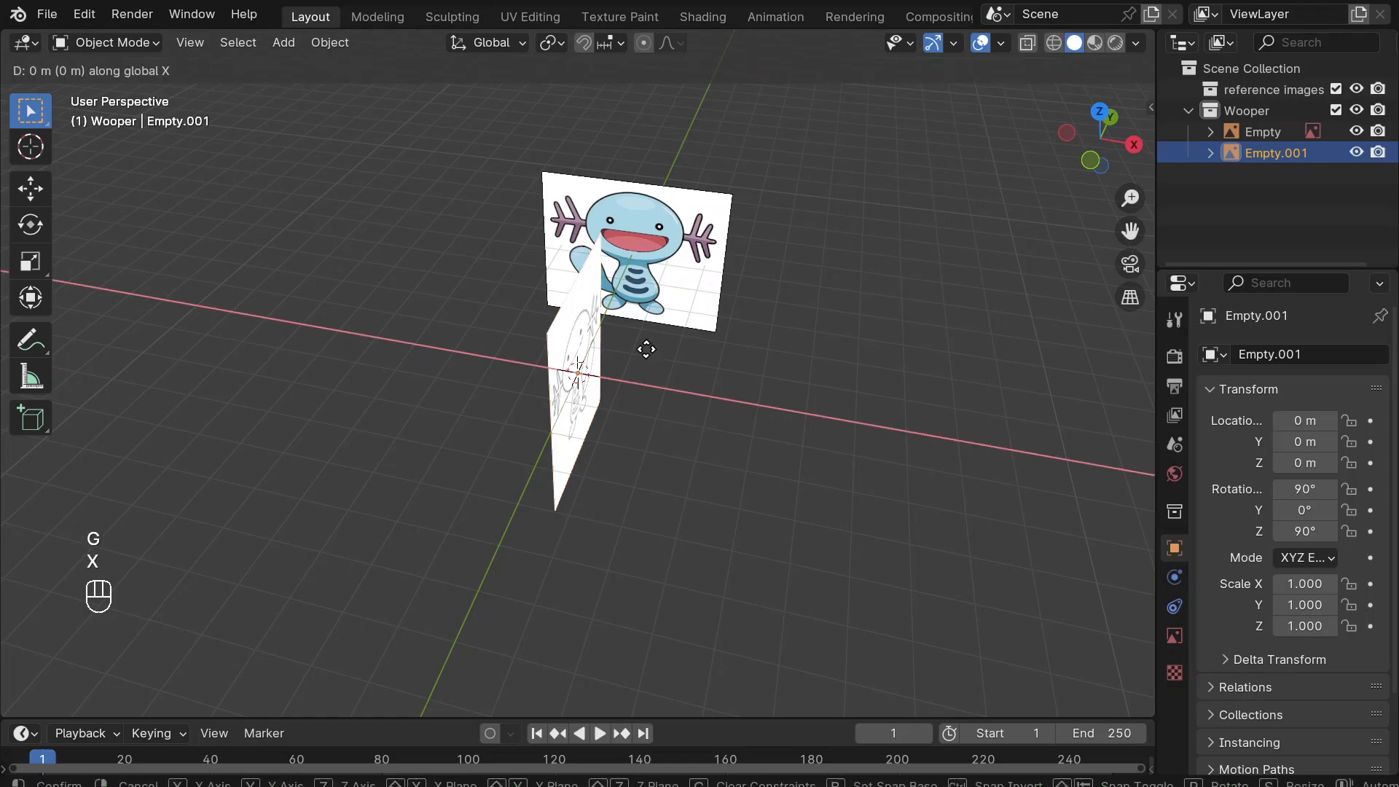
{"action": "left_click", "coordinate": [495, 350]}
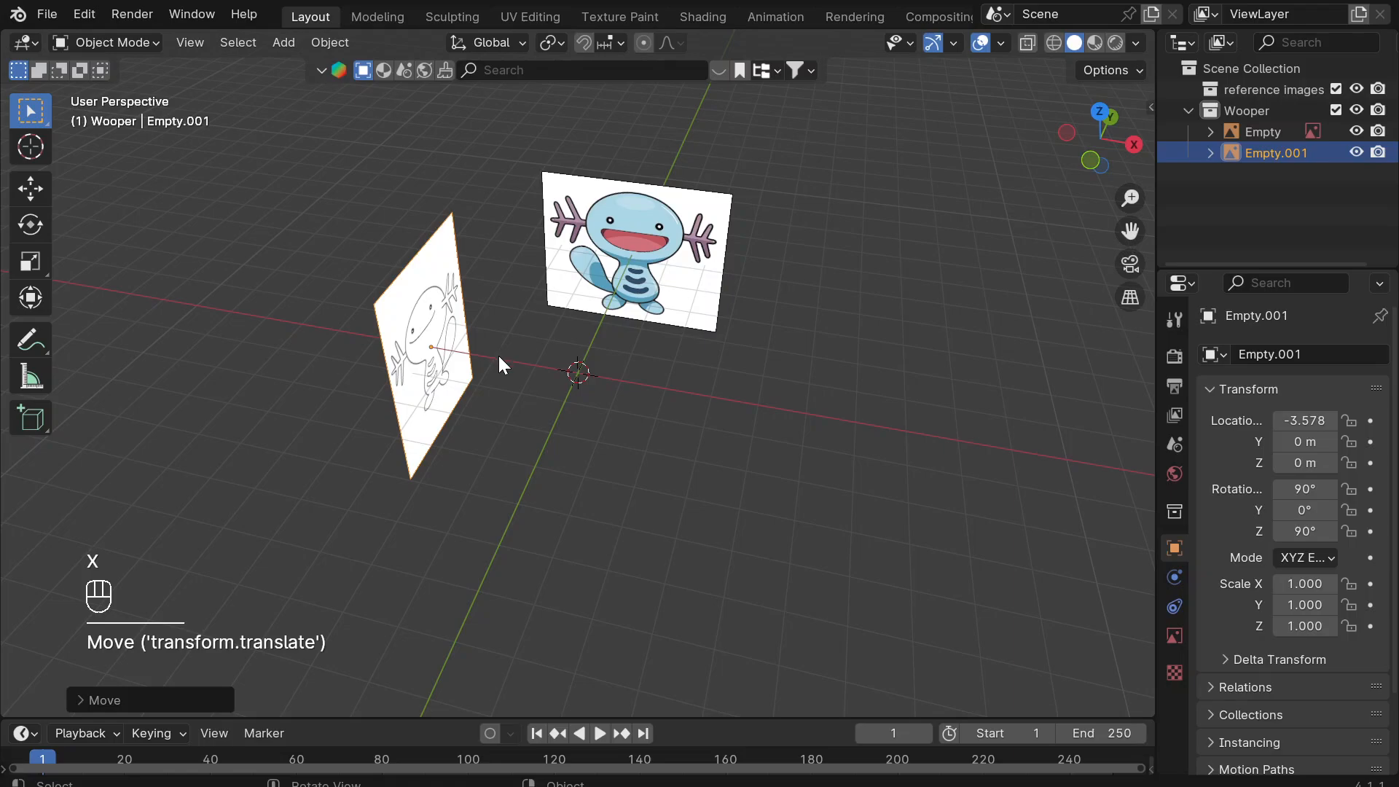
{"action": "left_click", "coordinate": [758, 411]}
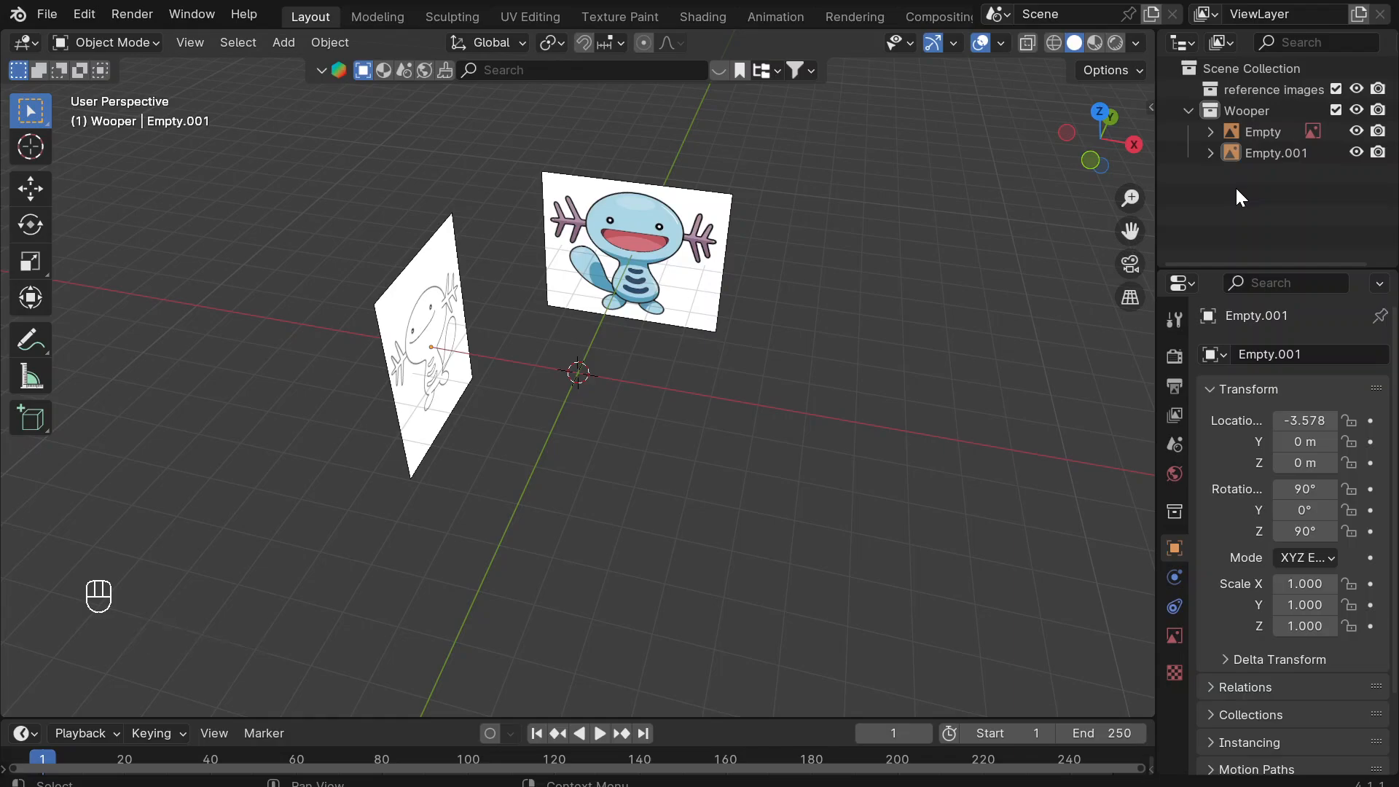
Move both Wooper images into the reference images collection and save the scene as a new file.
{"action": "left_click_drag", "start_coordinate": [1226, 178], "coordinate": [1276, 89]}
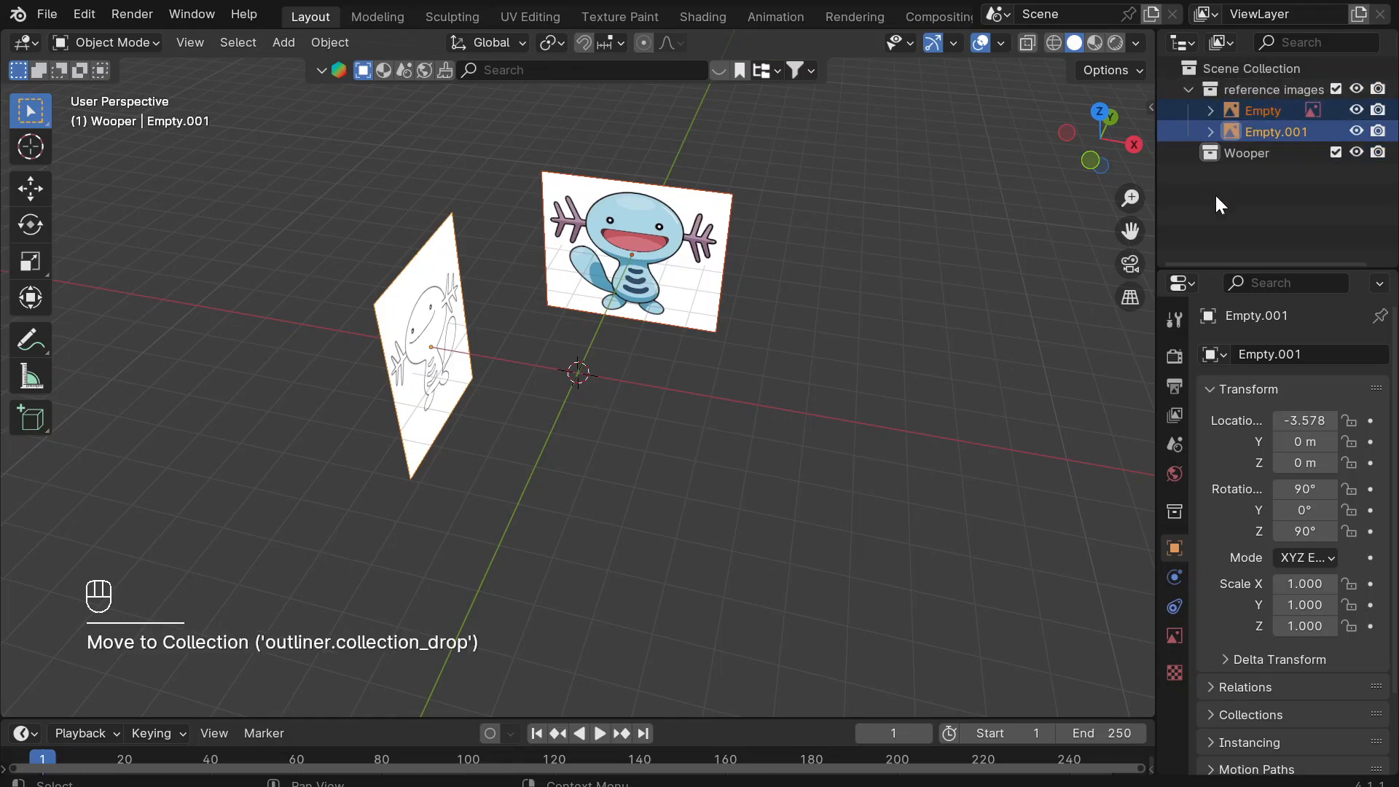
{"action": "left_click", "coordinate": [916, 362]}
{"action": "middle_click_drag", "start_coordinate": [915, 362], "coordinate": [794, 488]}
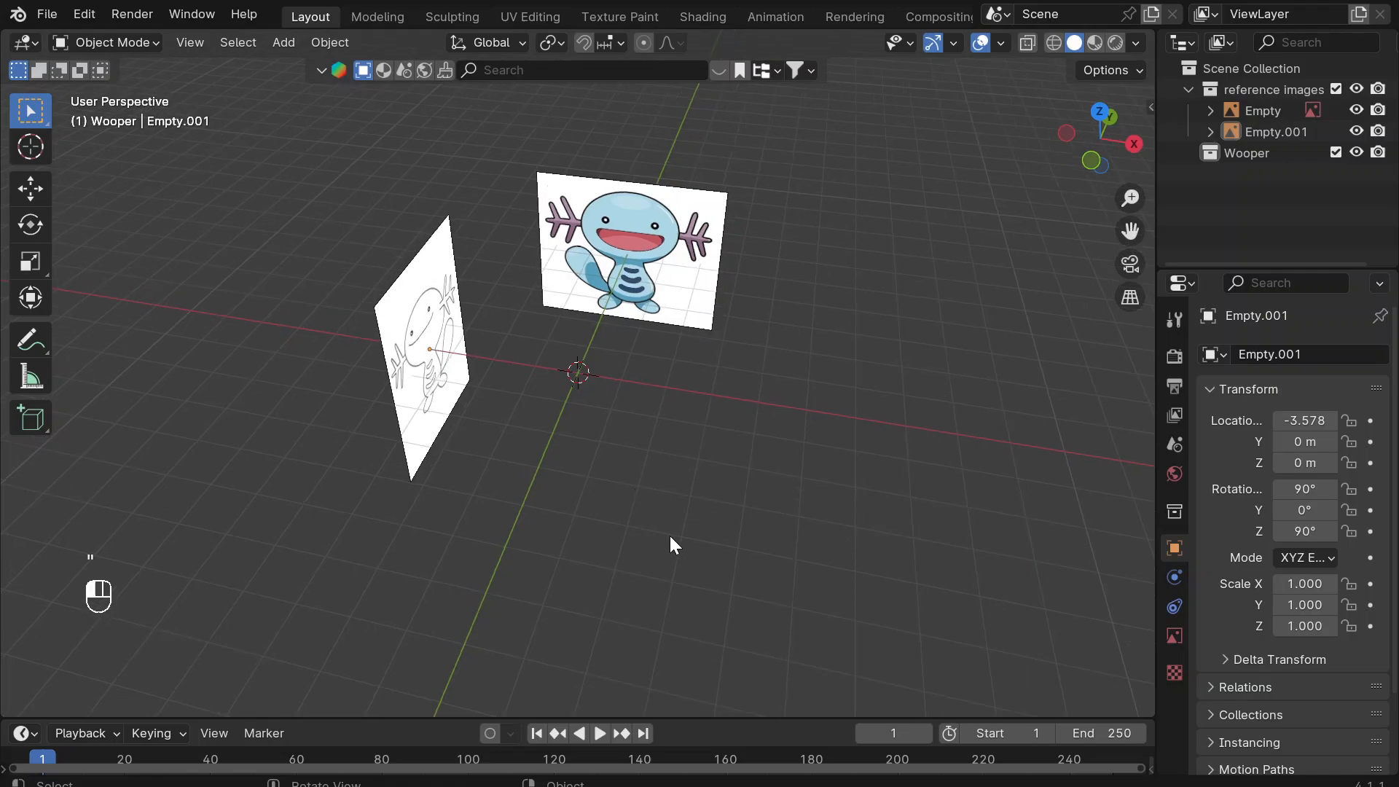
{"action": "left_click", "coordinate": [40, 14]}
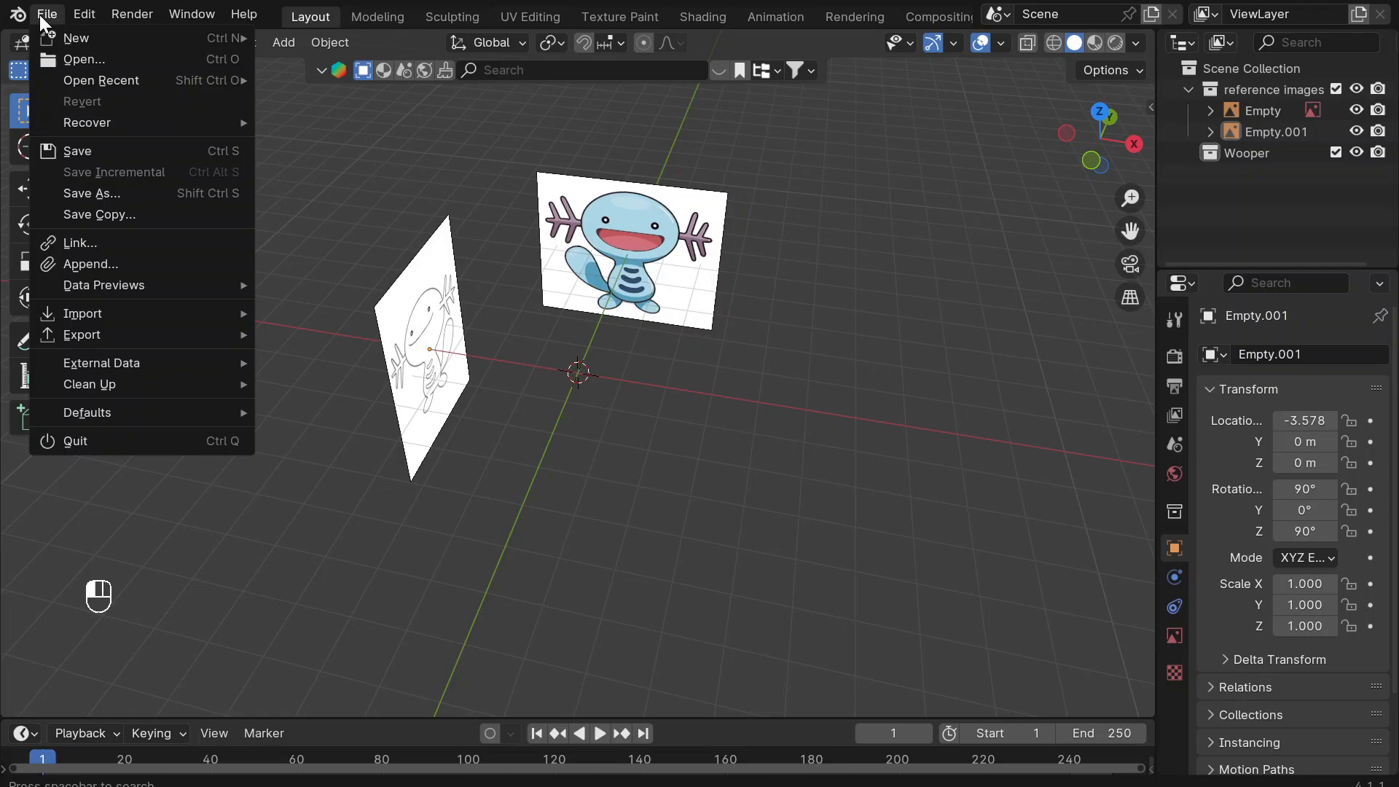
{"action": "left_click", "coordinate": [154, 194]}
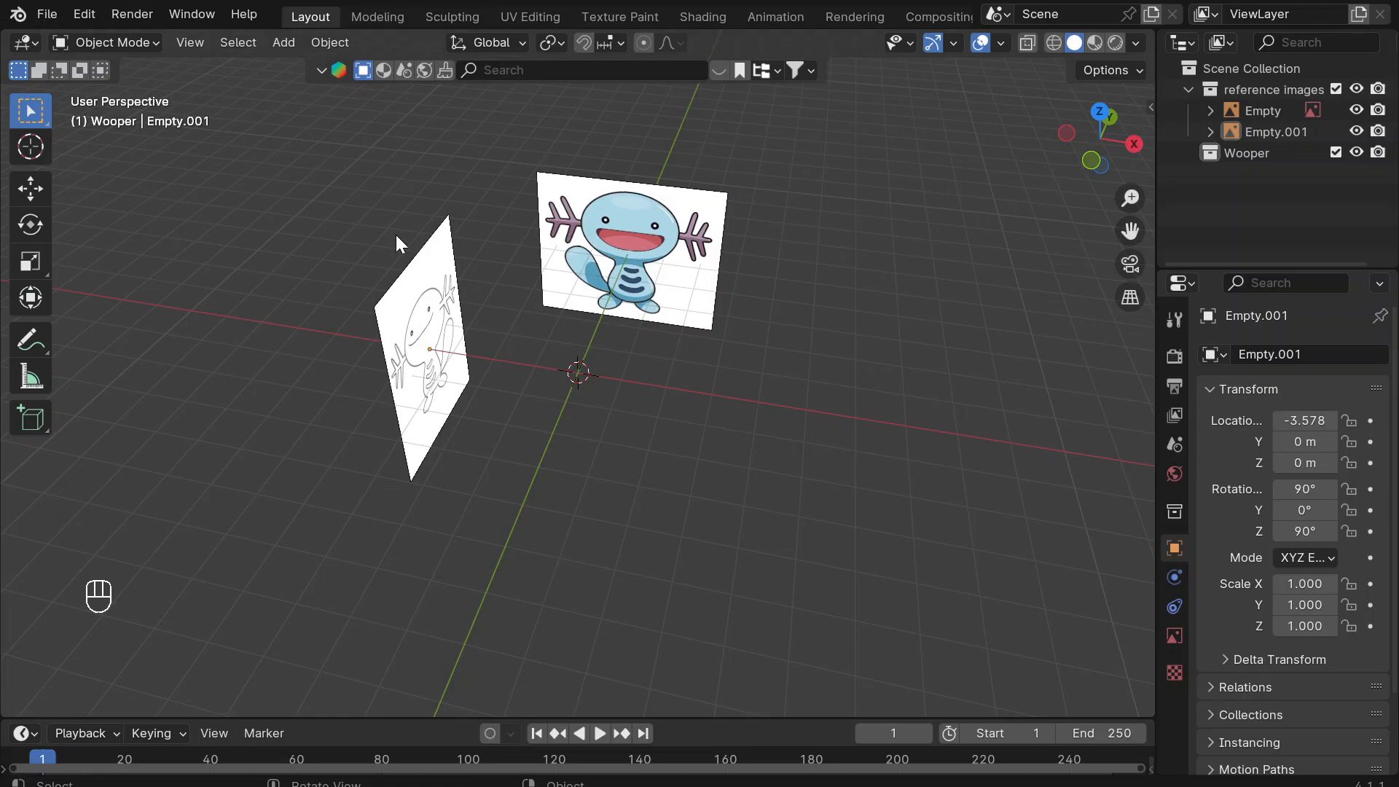
Move the coloured Wooper image freely away from its place and undo that move.
{"action": "left_click", "coordinate": [676, 274]}
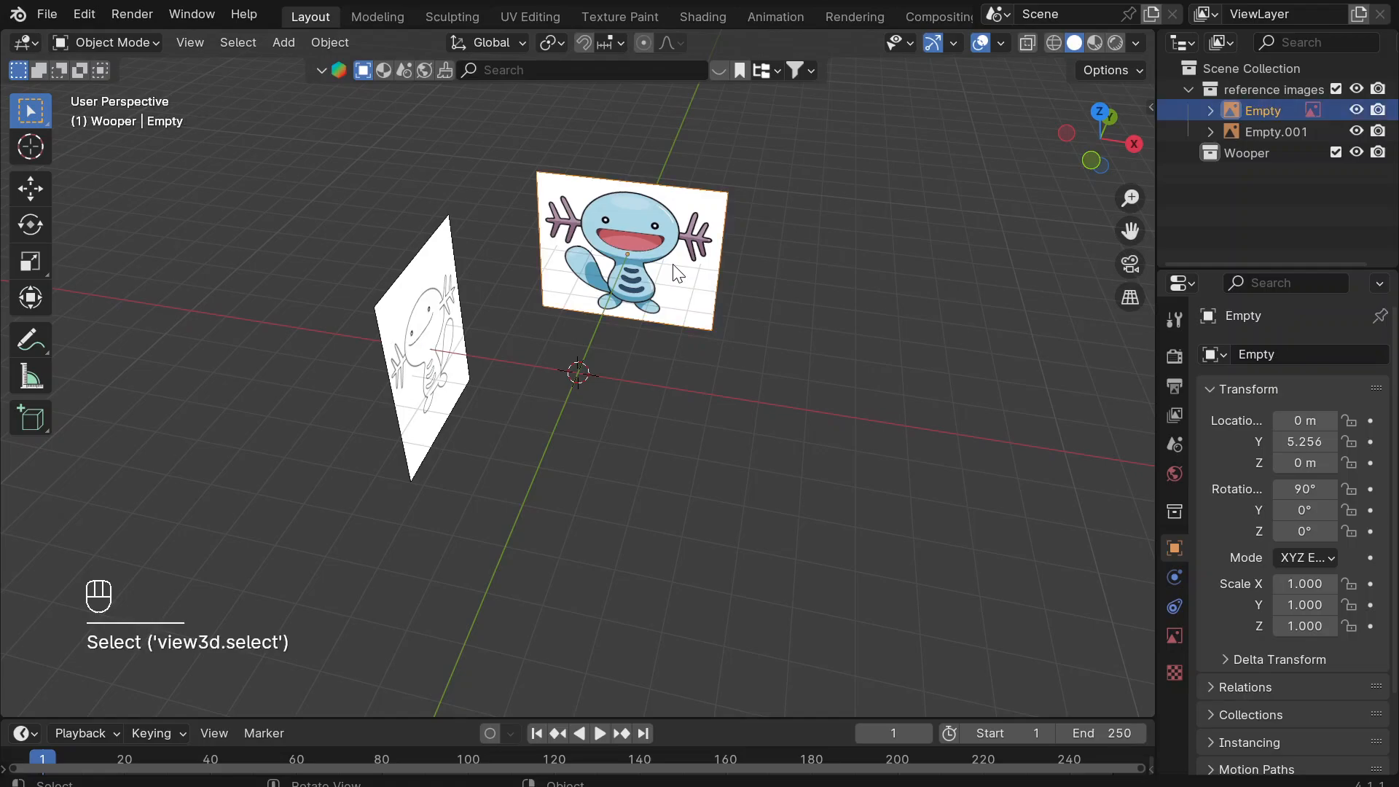
{"action": "key", "text": "g"}
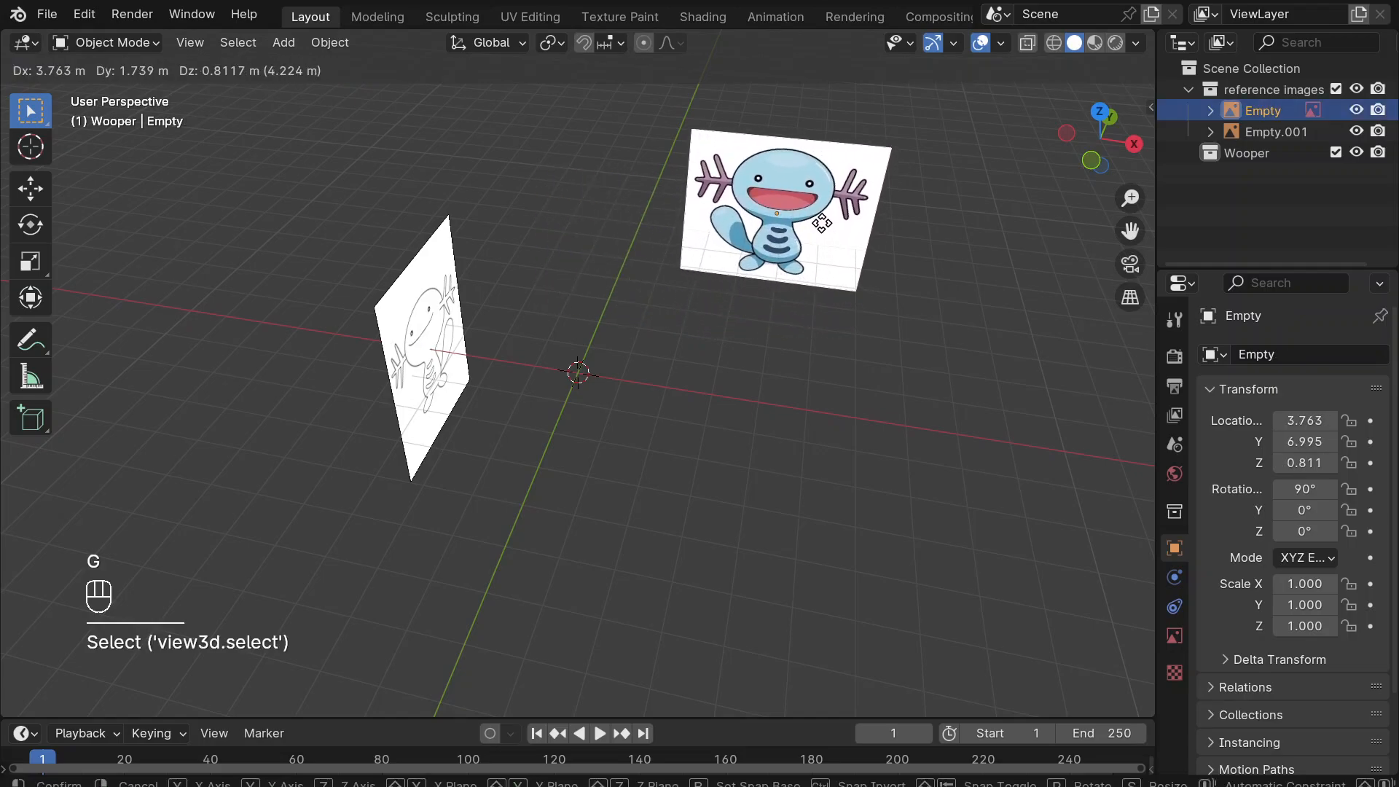
{"action": "left_click", "coordinate": [823, 223]}
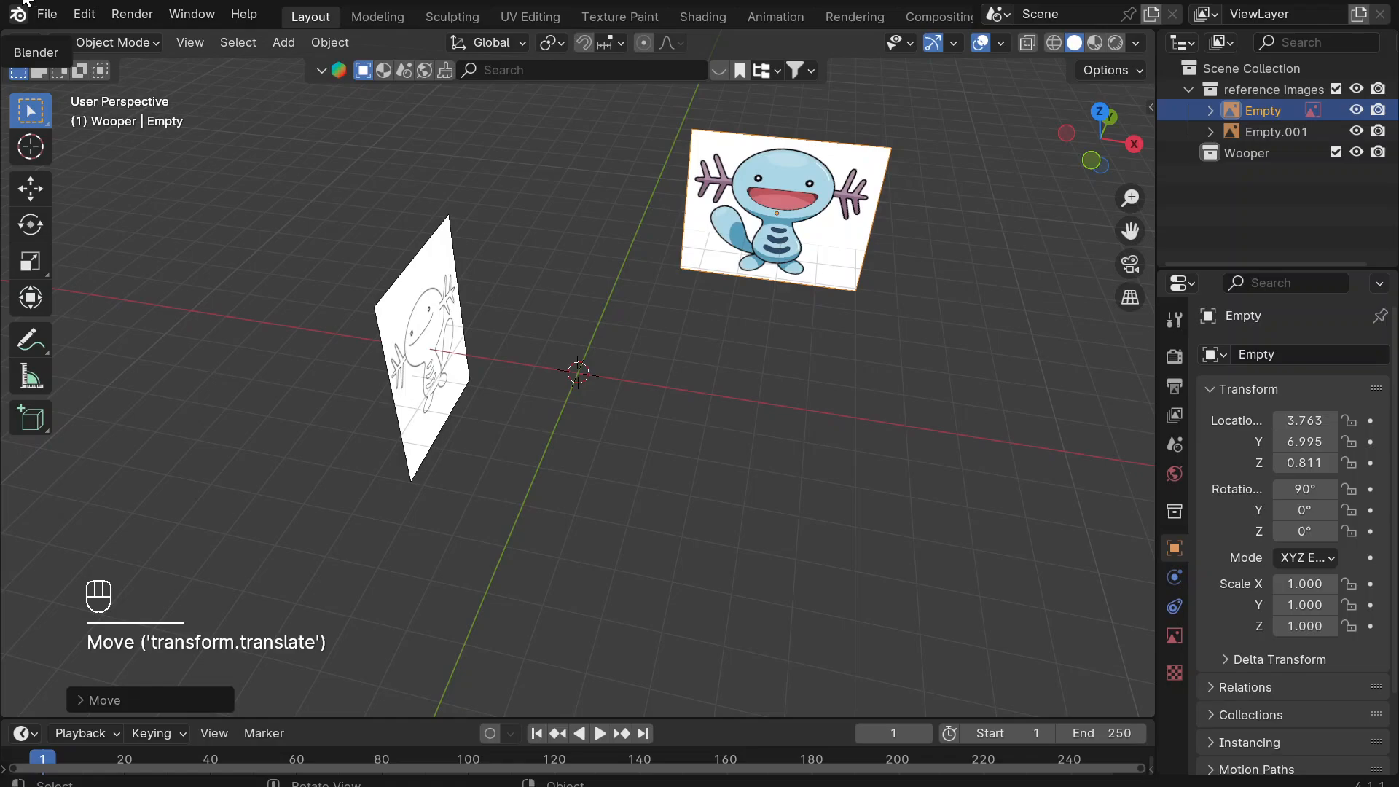
{"action": "key", "text": "ctrl+z"}
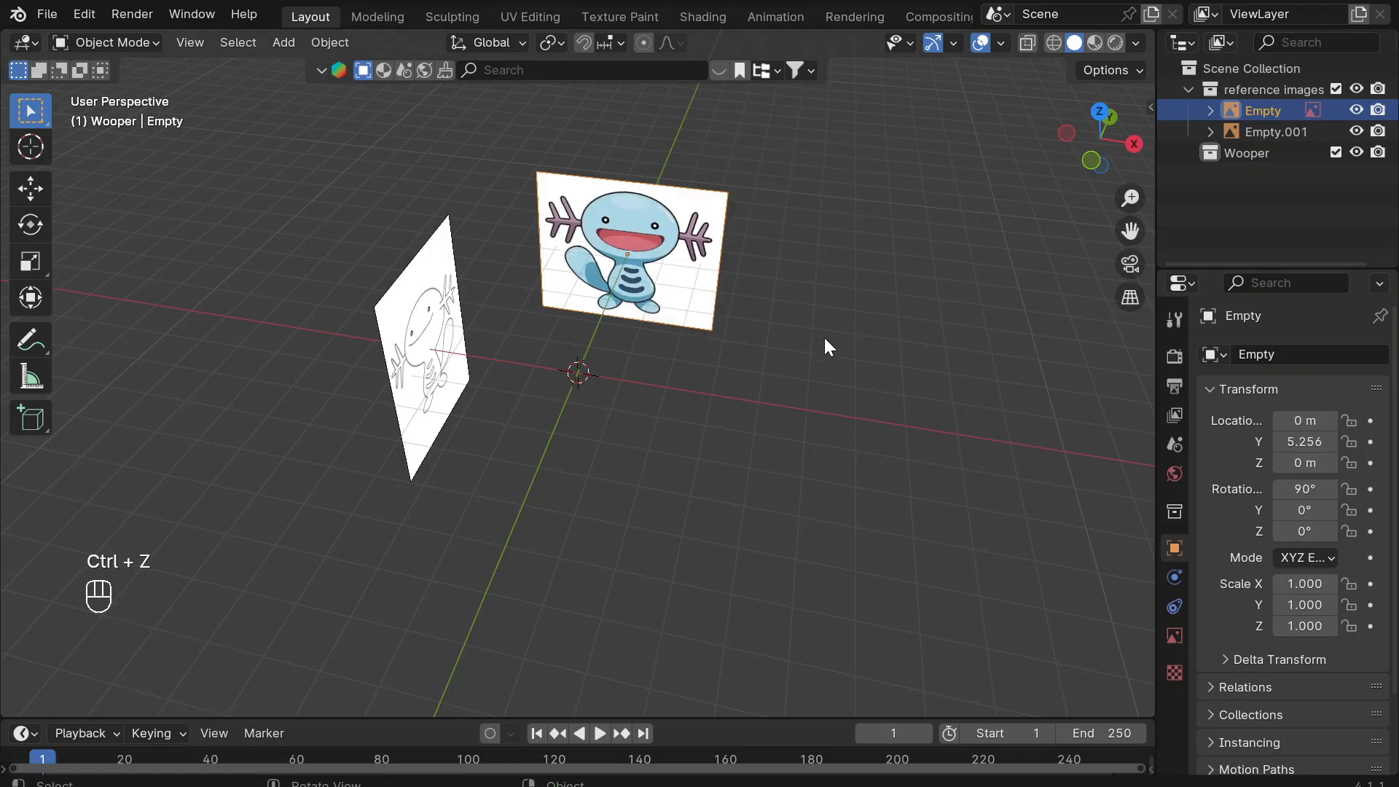
Deselect the reference images and save the file.
{"action": "left_click", "coordinate": [797, 391]}
{"action": "left_click_drag", "start_coordinate": [938, 399], "coordinate": [354, 275]}
{"action": "left_click", "coordinate": [360, 274]}
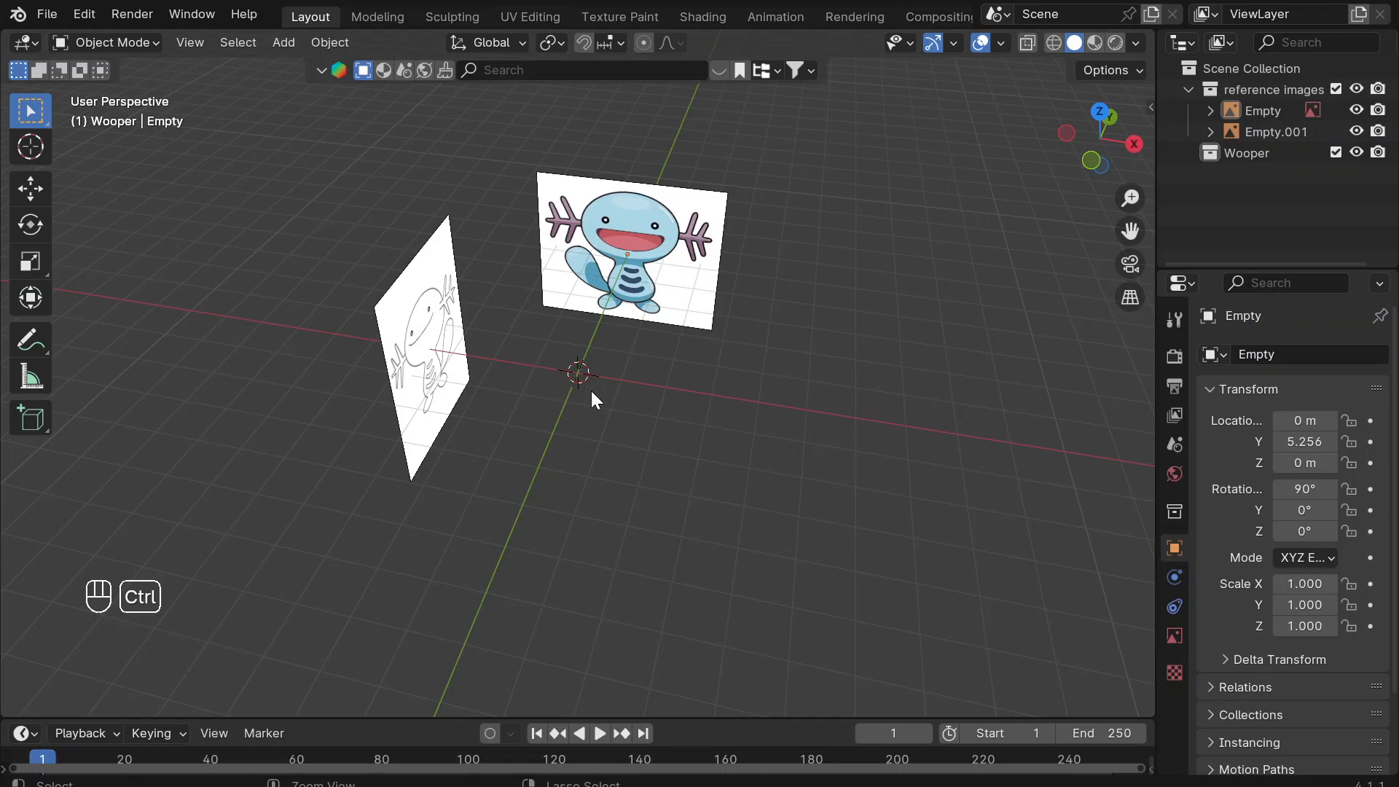
{"action": "key", "text": "ctrl+s"}
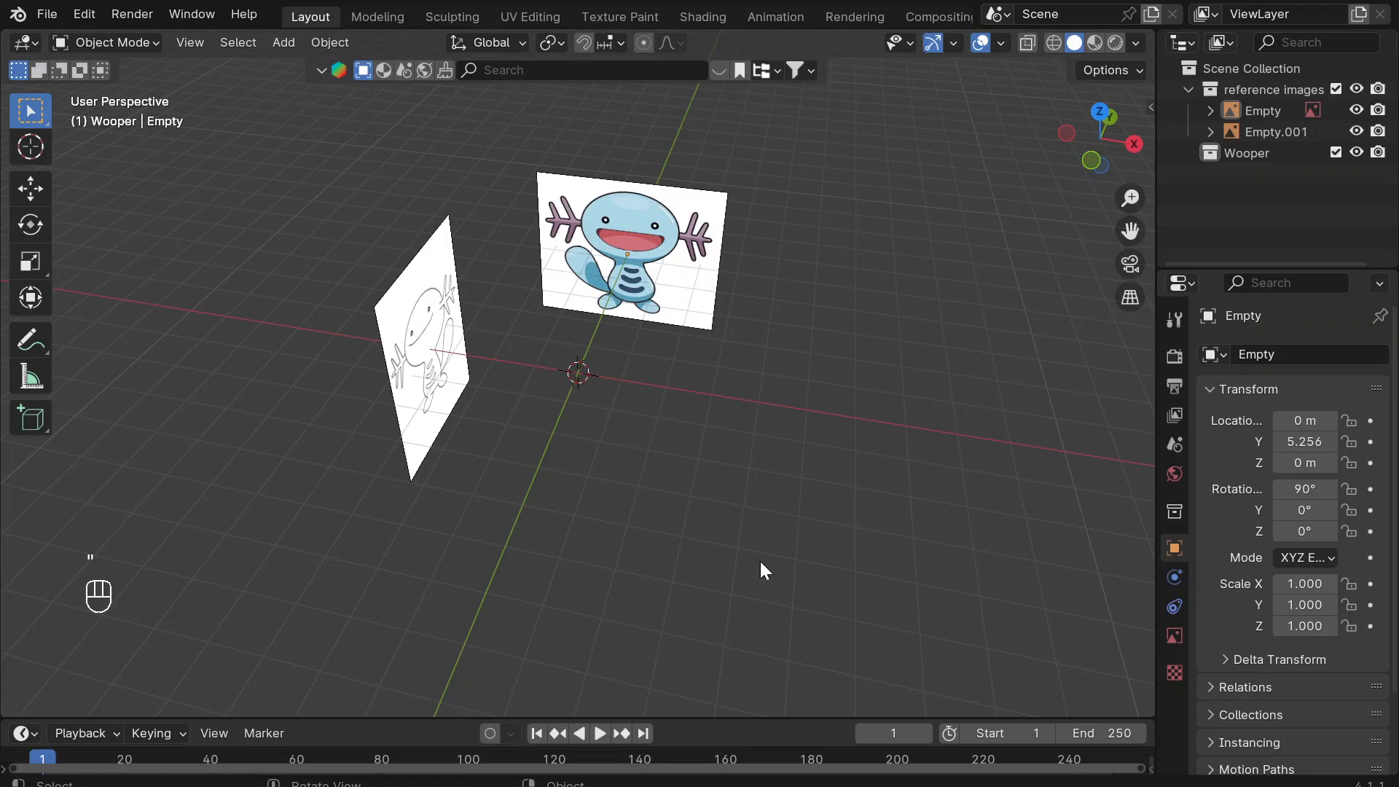
Add a cube mesh at the world origin in the Wooper collection.
{"action": "middle_click_drag", "start_coordinate": [760, 561], "coordinate": [759, 562]}
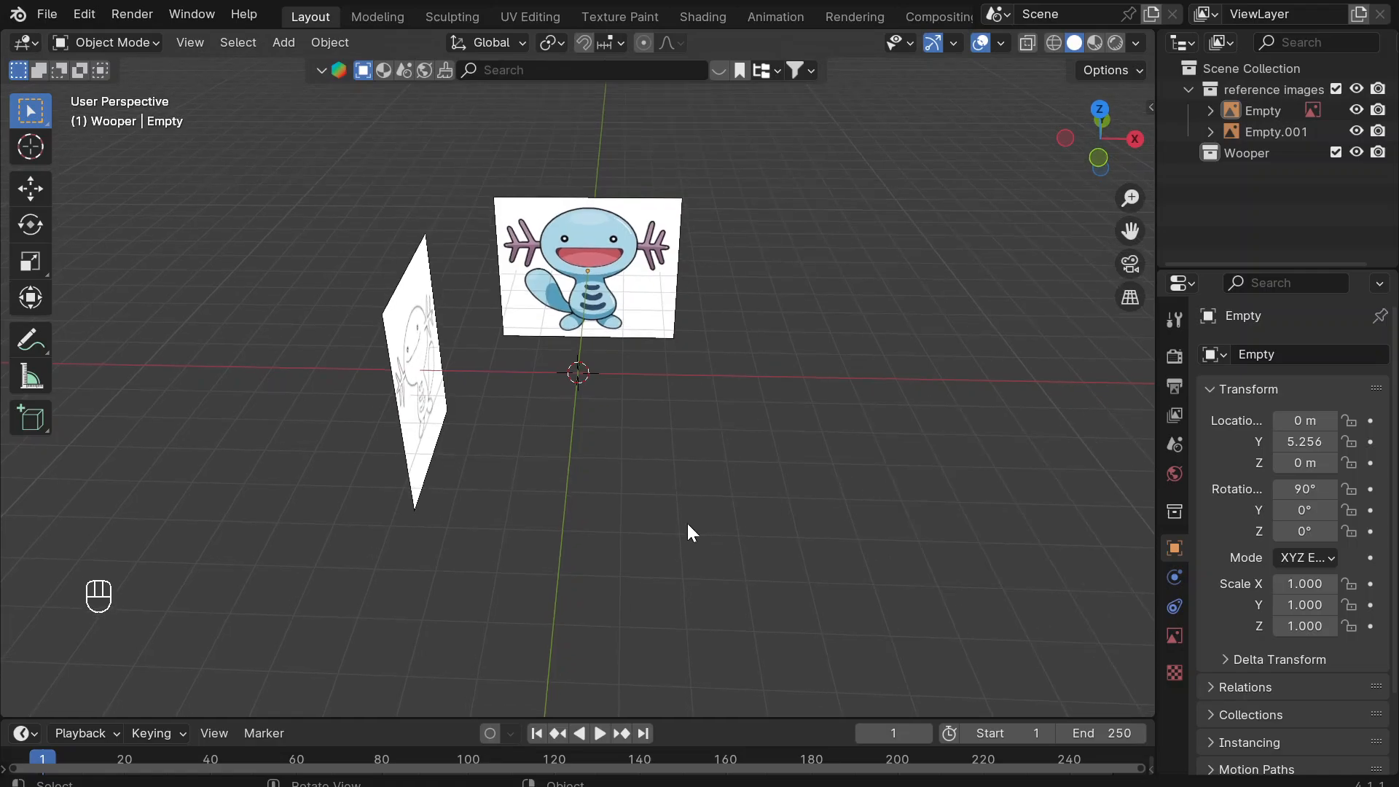
{"action": "key", "text": "shift"}
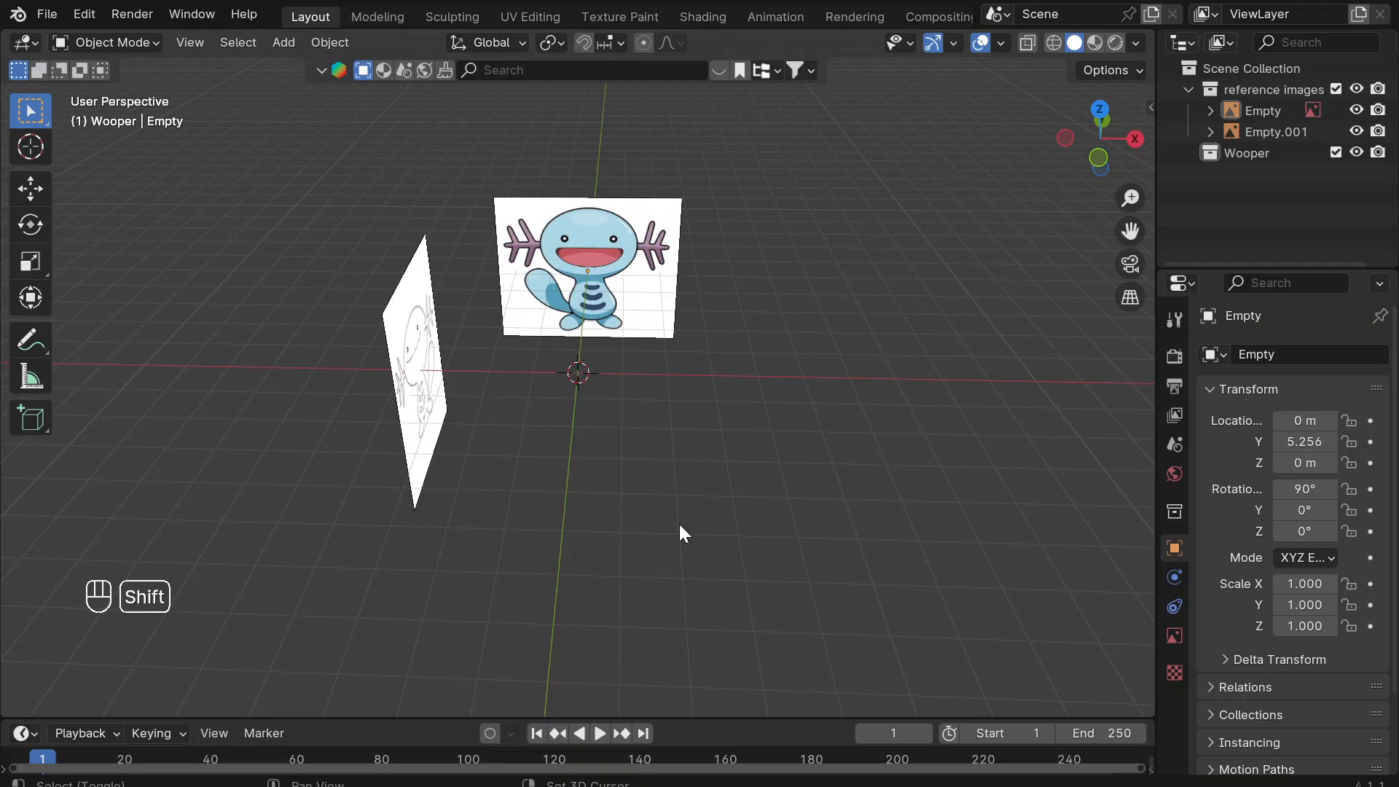
{"action": "key", "text": "shift+a"}
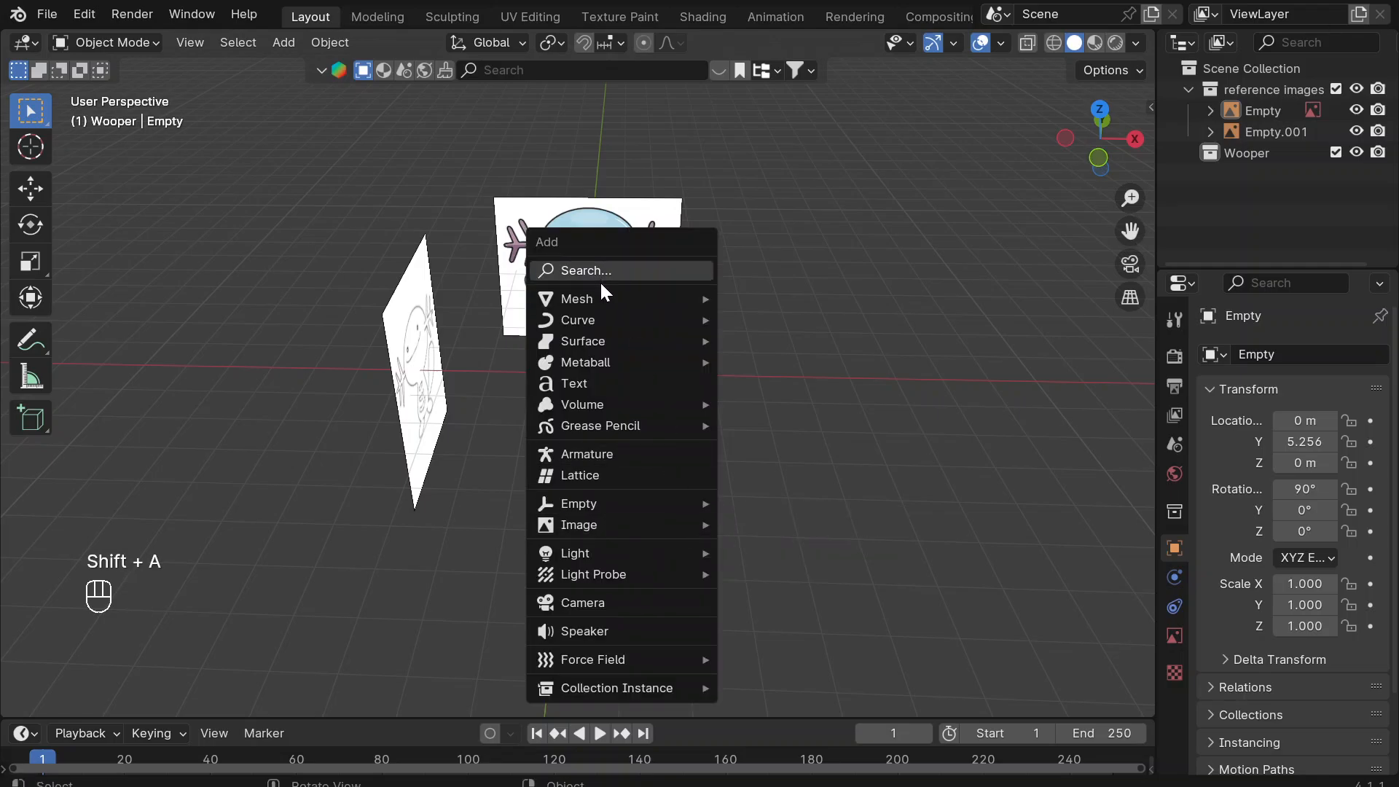
{"action": "mouse_move", "coordinate": [598, 298]}
{"action": "left_click", "coordinate": [770, 324]}
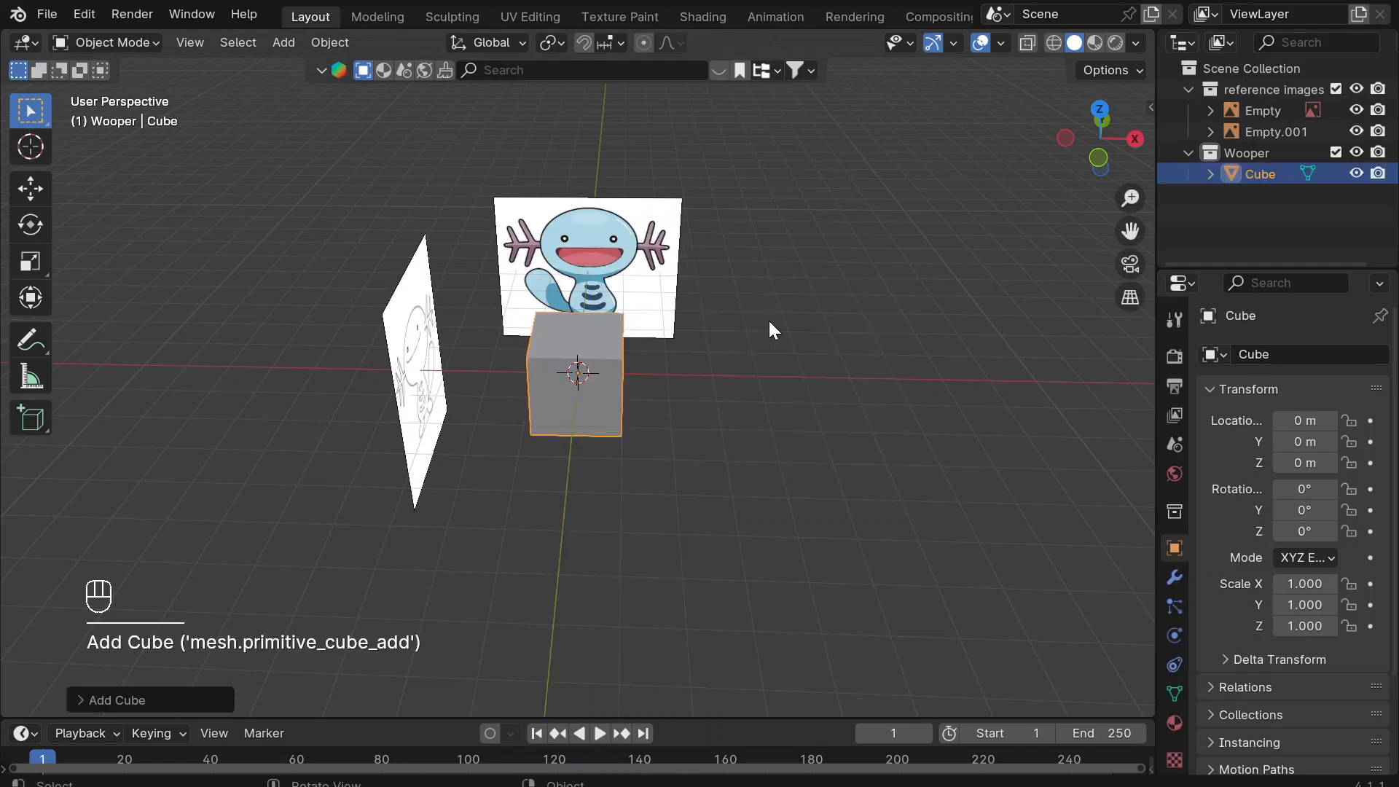
Give the cube a Subdivision Surface modifier with 3 viewport levels to round it into a sphere.
{"action": "middle_click_drag", "start_coordinate": [633, 487], "coordinate": [632, 487]}
{"action": "scroll", "coordinate": [633, 487], "scroll_direction": "up", "scroll_amount": 2}
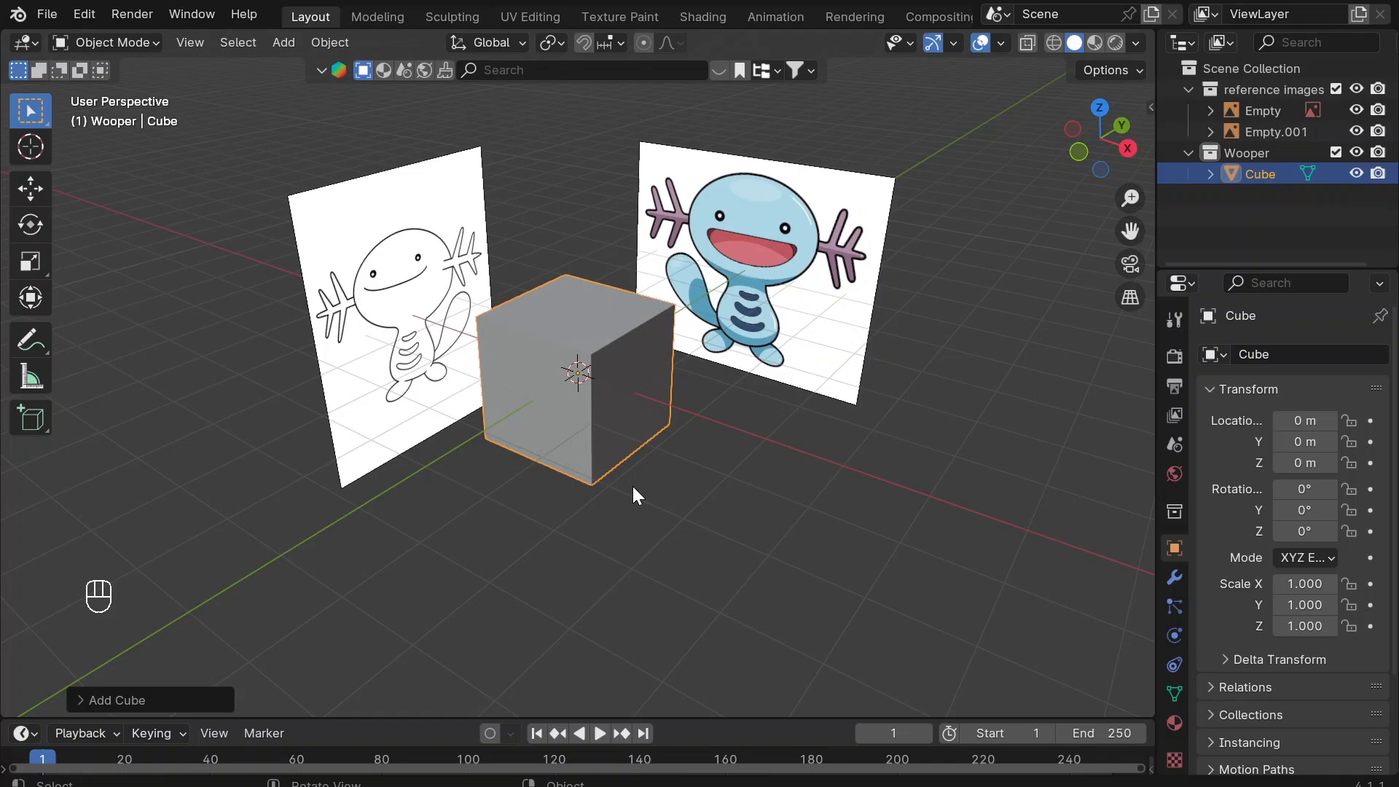
{"action": "left_click", "coordinate": [673, 500]}
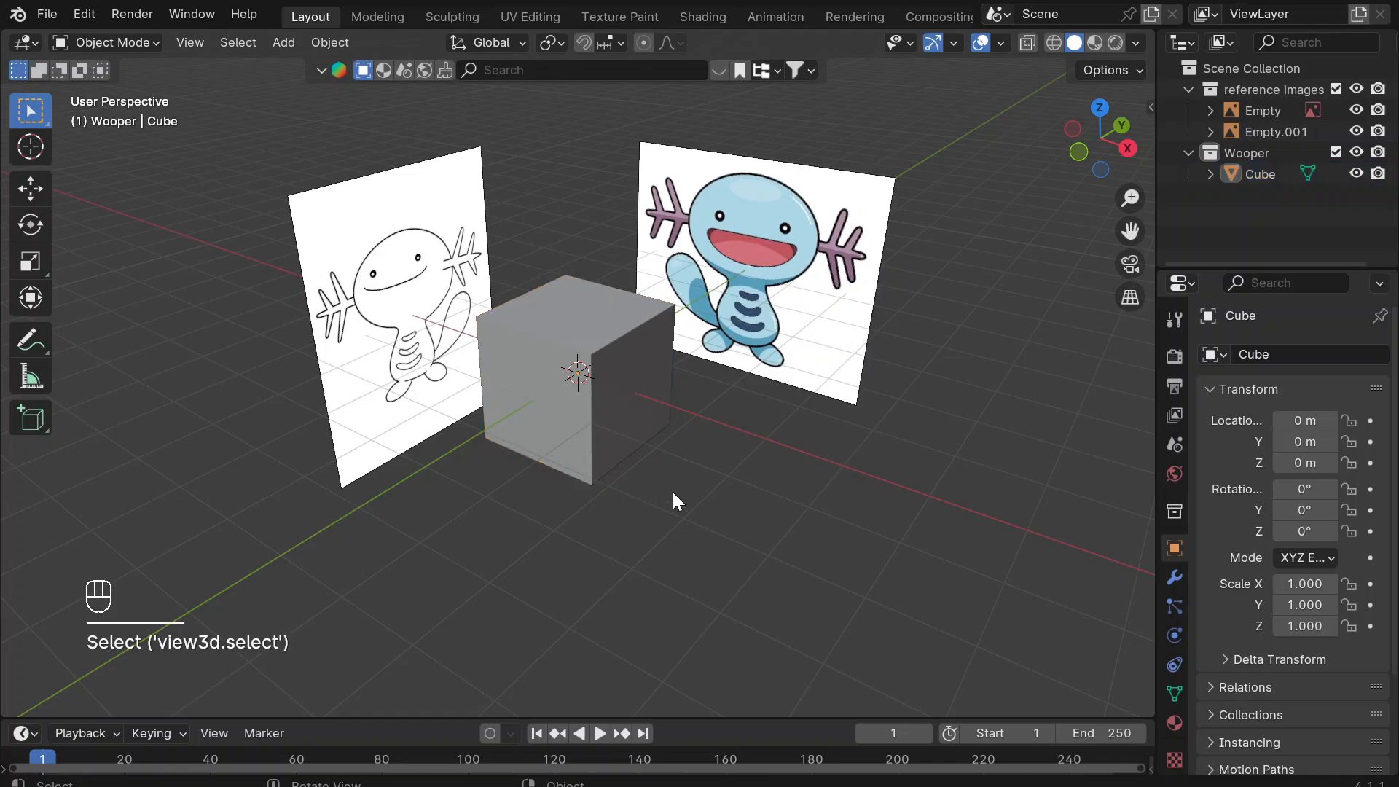
{"action": "left_click", "coordinate": [593, 405]}
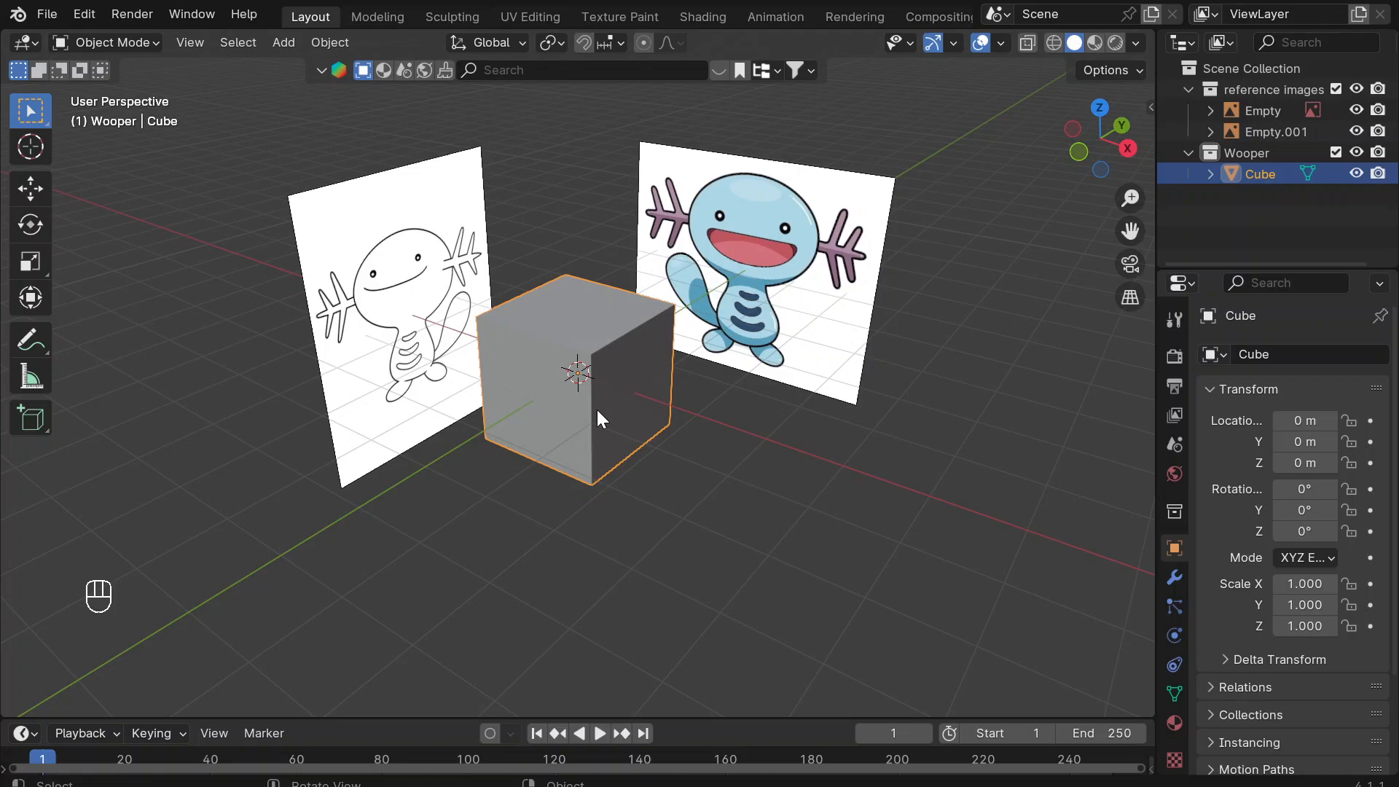
{"action": "key", "text": "ctrl"}
{"action": "key", "text": "ctrl+3"}
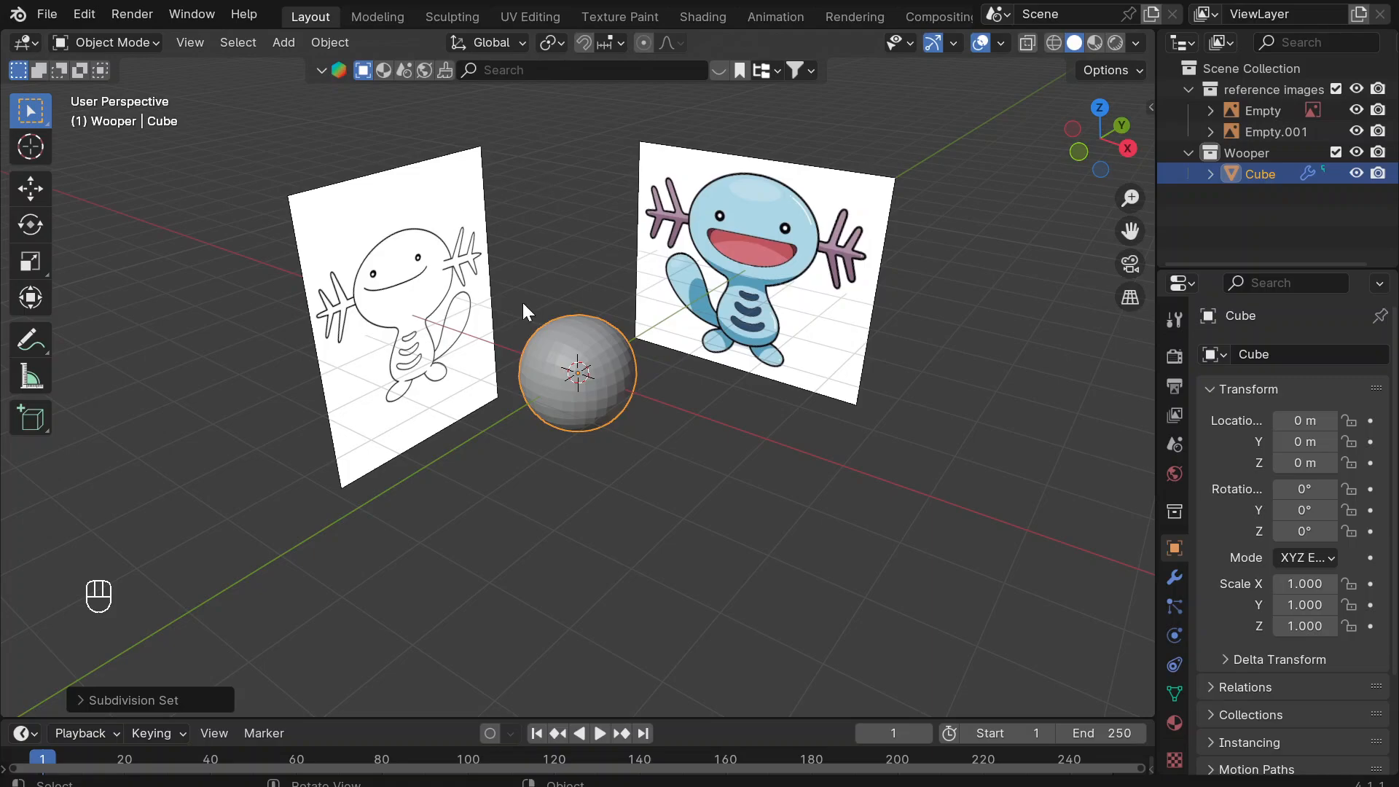
Turn off Optimal Display in the cube's Subdivision modifier.
{"action": "left_click", "coordinate": [591, 284]}
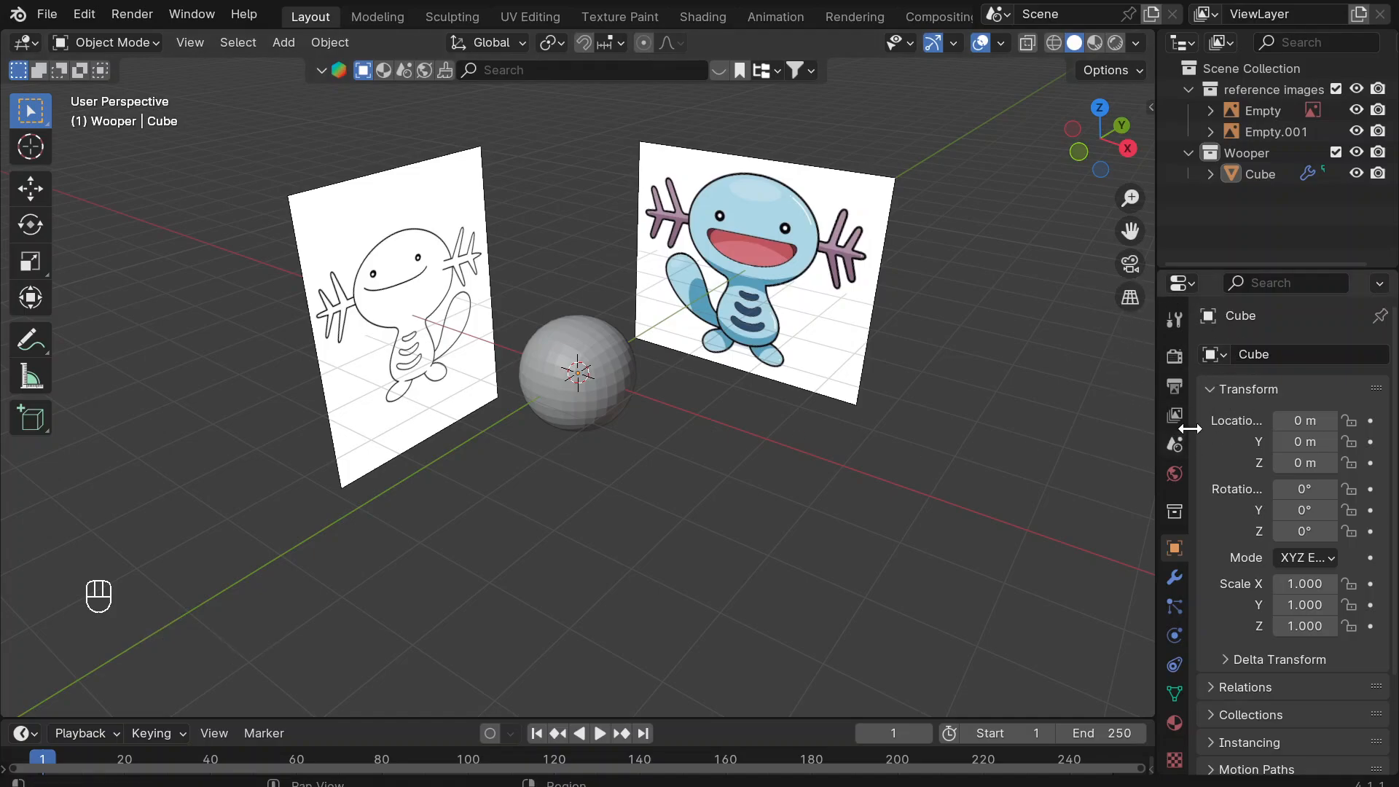
{"action": "left_click", "coordinate": [1175, 580]}
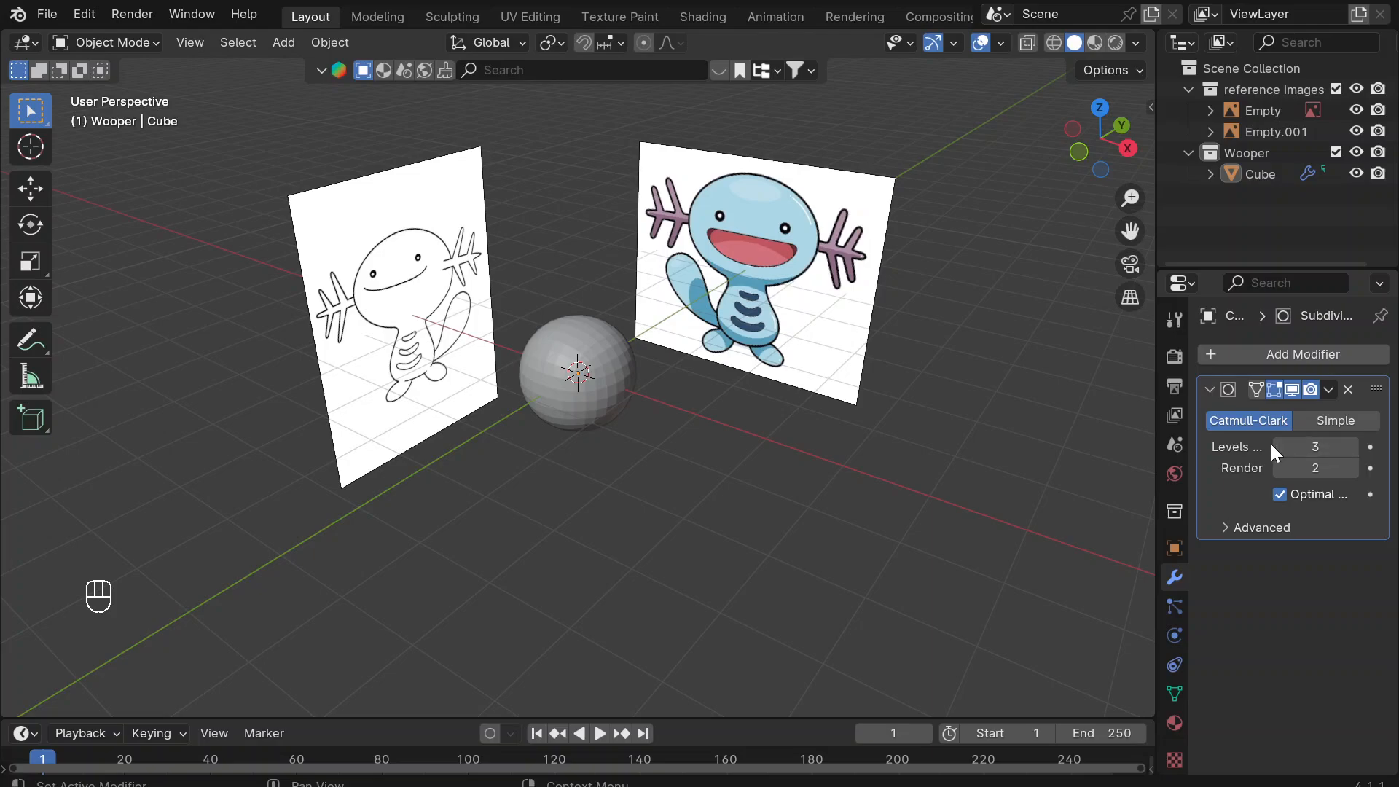
{"action": "left_click", "coordinate": [1283, 496]}
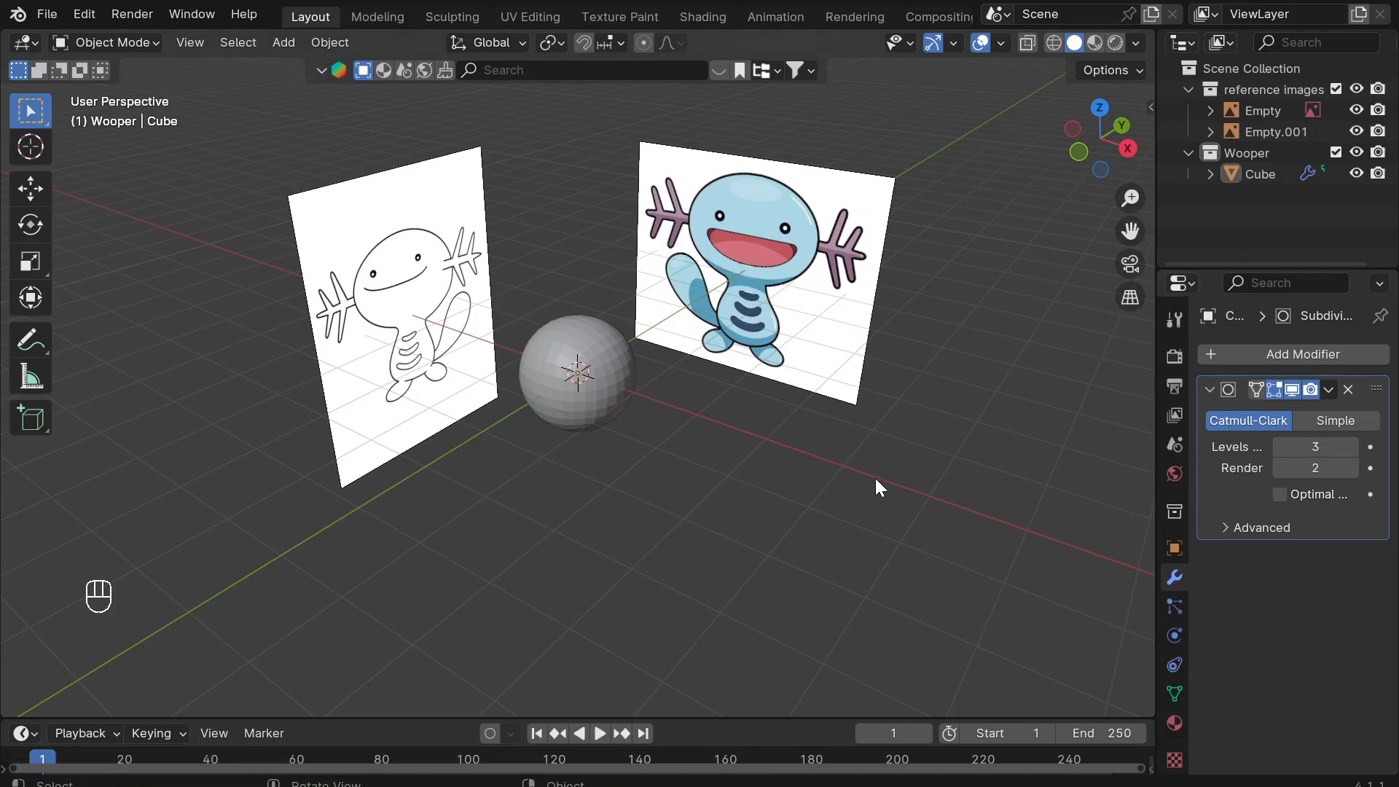
Switch the viewport to wireframe shading and save the file.
{"action": "left_click", "coordinate": [1054, 43]}
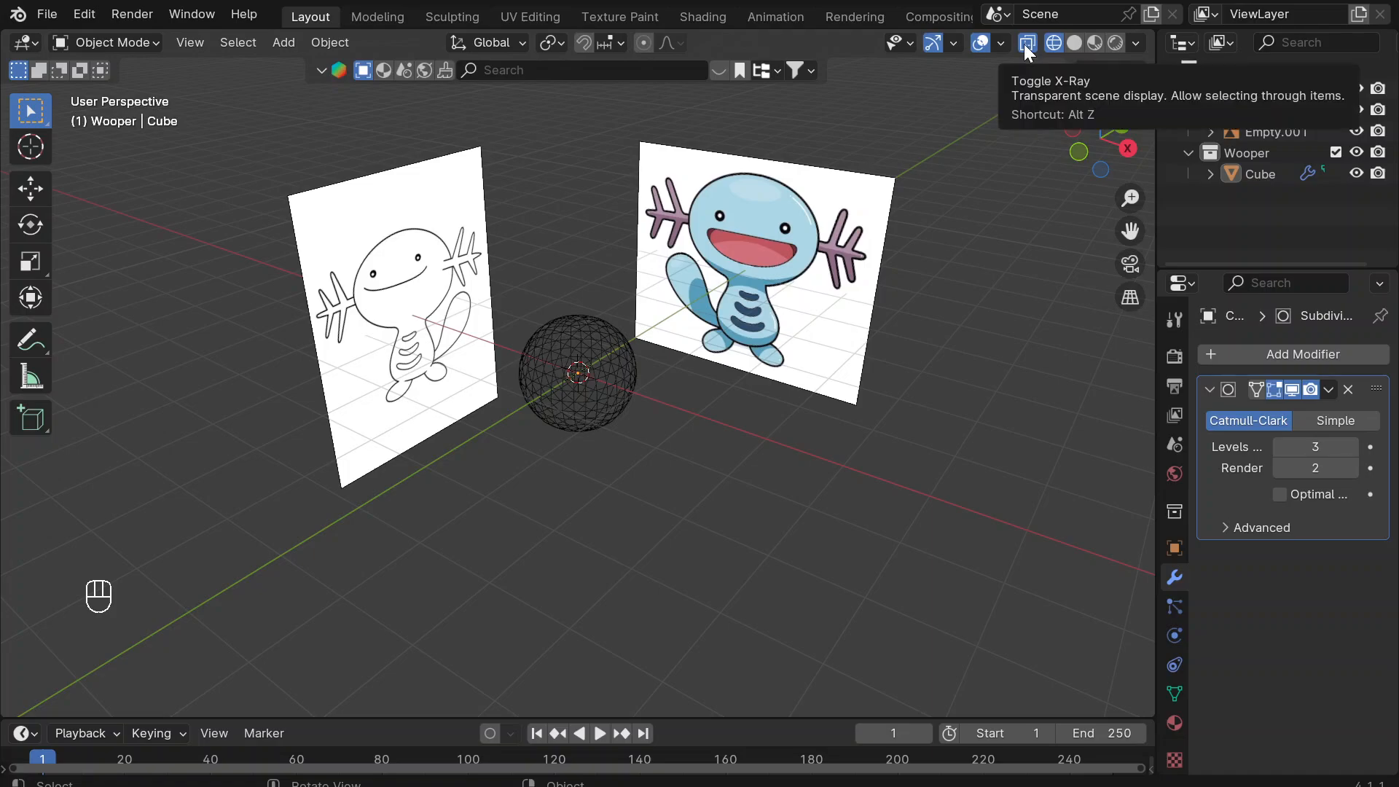
{"action": "key", "text": "ctrl+s"}
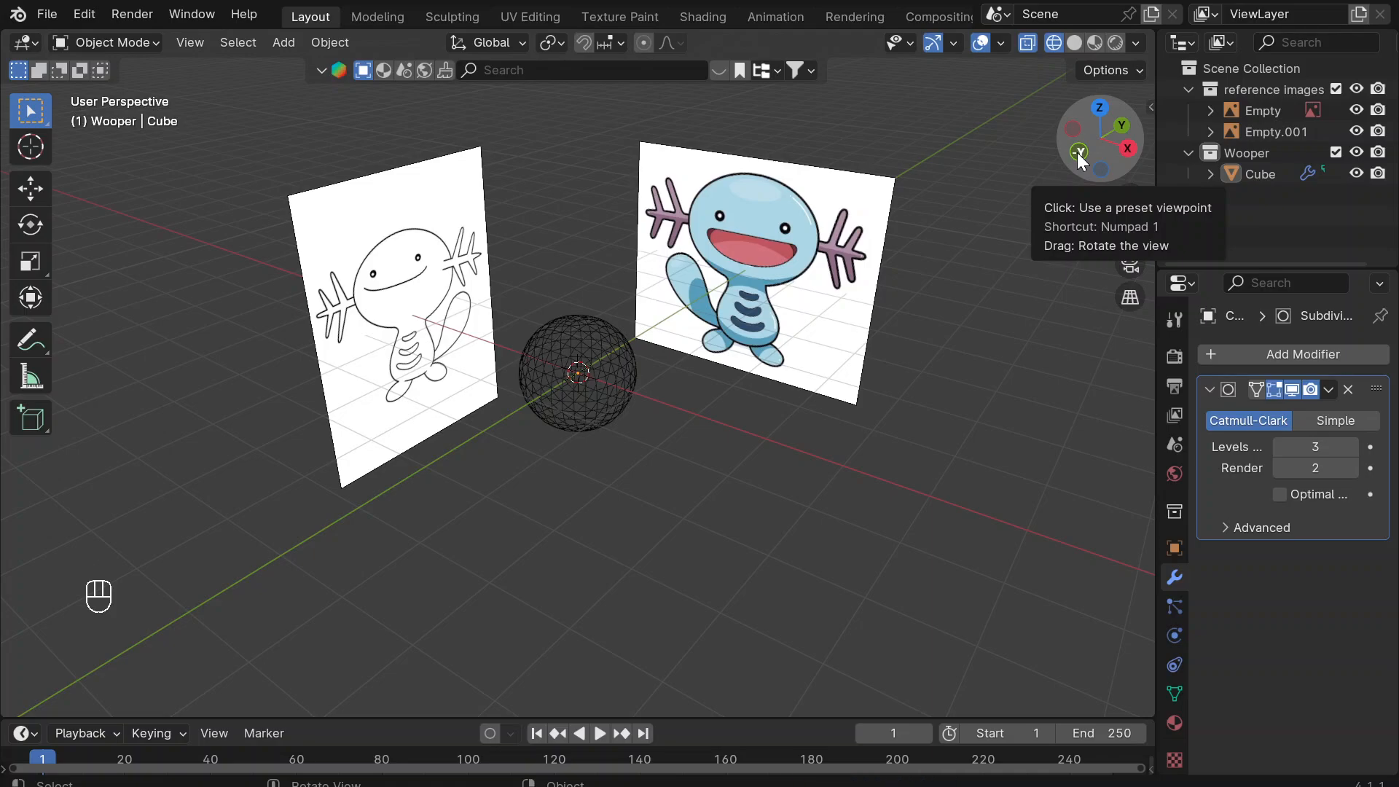
Open the cube for mesh editing in the front orthographic view, aligned with the coloured Wooper reference.
{"action": "left_click", "coordinate": [1078, 152]}
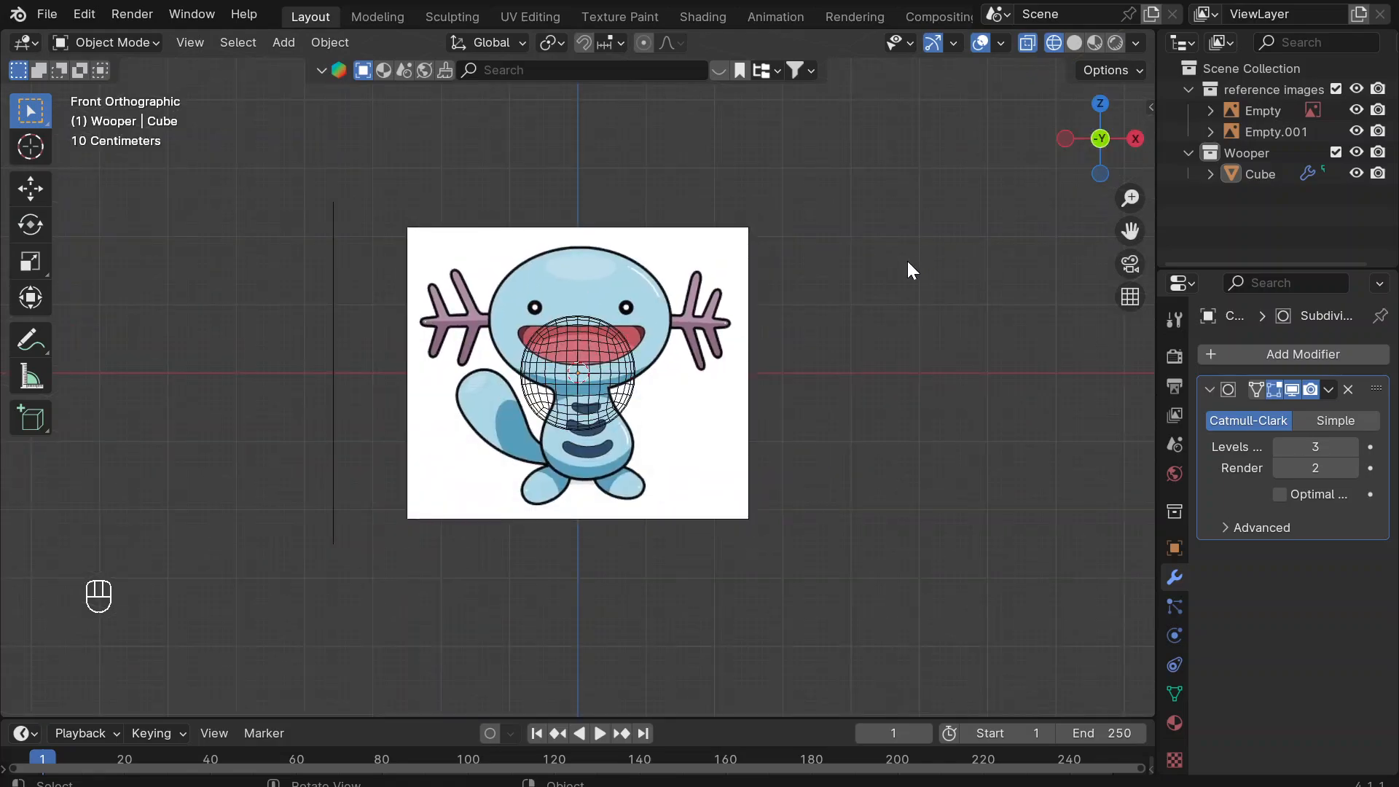
{"action": "left_click", "coordinate": [569, 356]}
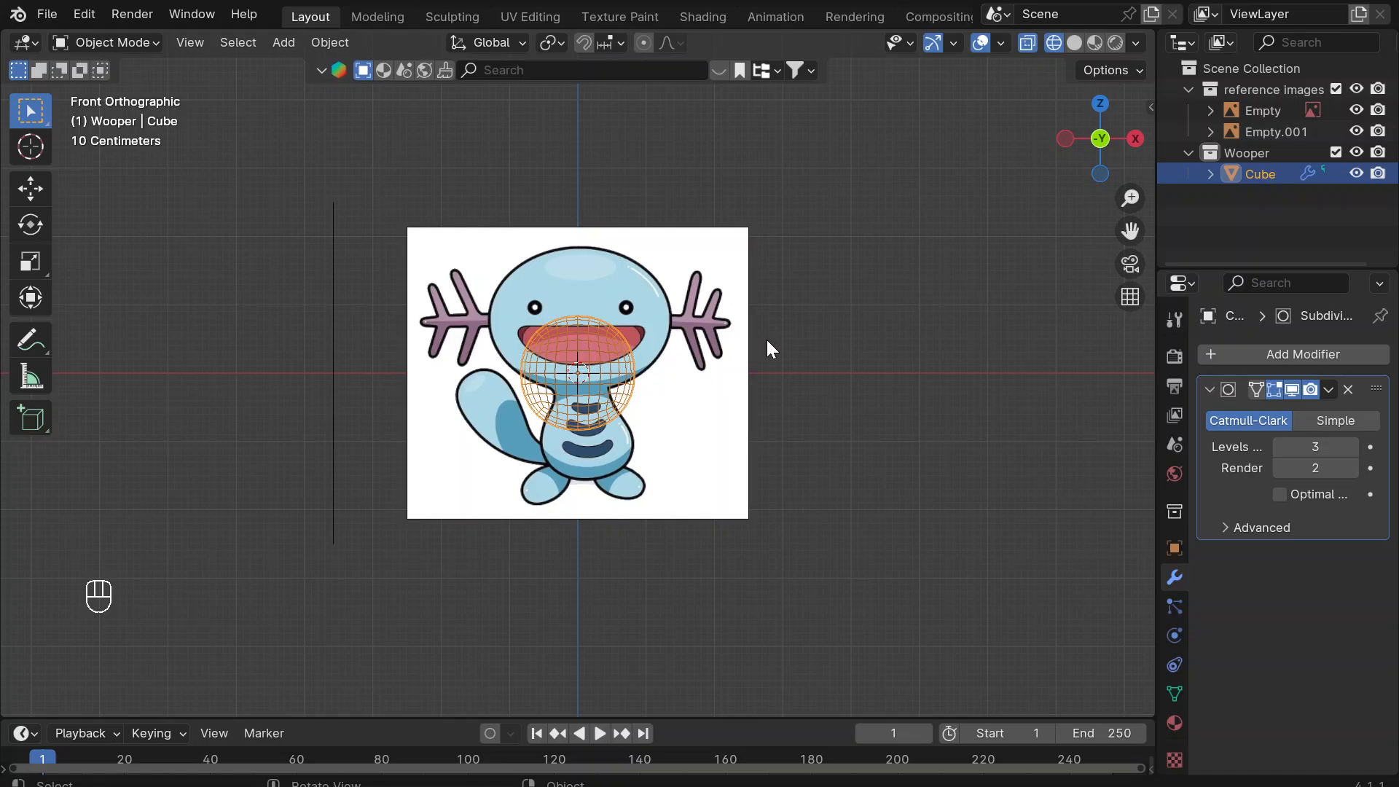
{"action": "key", "text": "Tab"}
{"action": "left_click", "coordinate": [622, 394]}
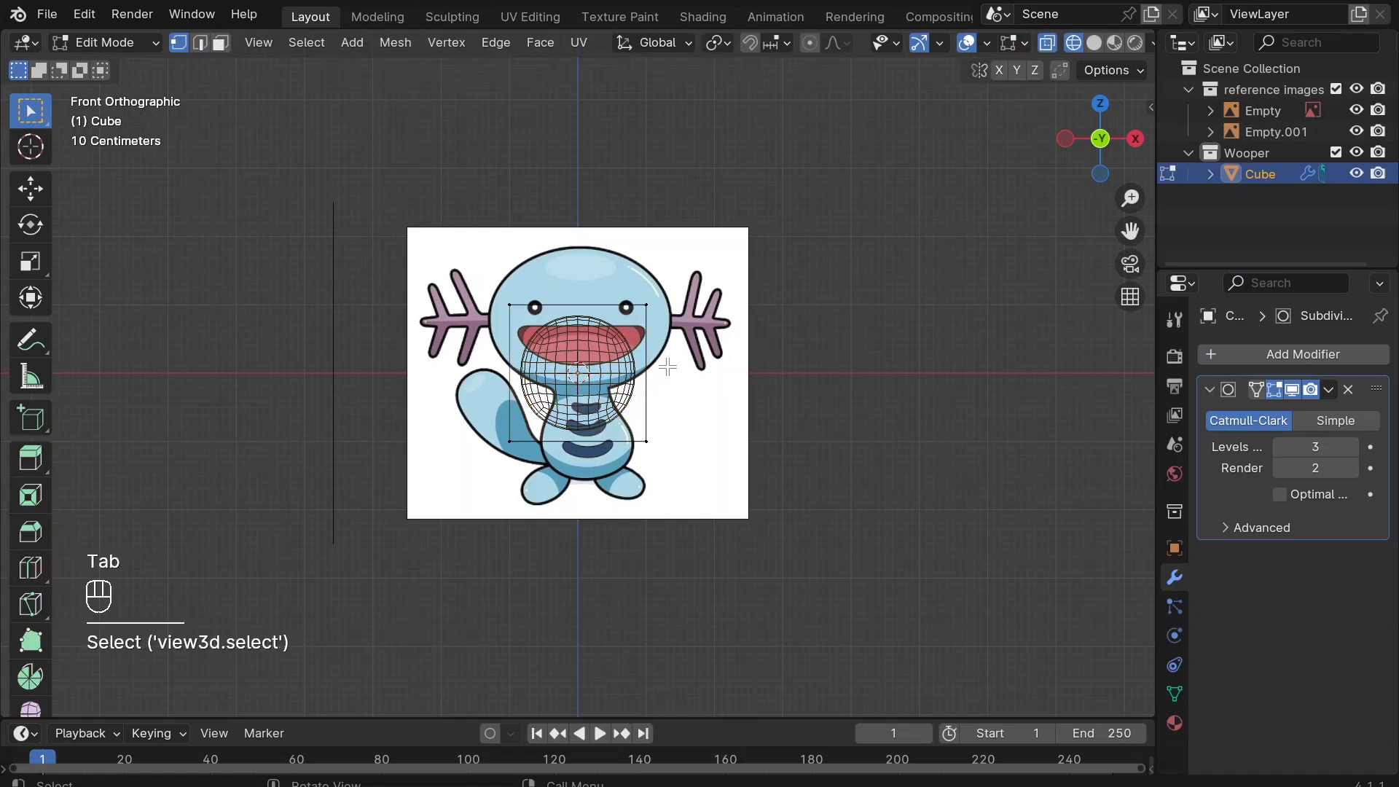
{"action": "middle_click_drag", "start_coordinate": [668, 366], "coordinate": [668, 366]}
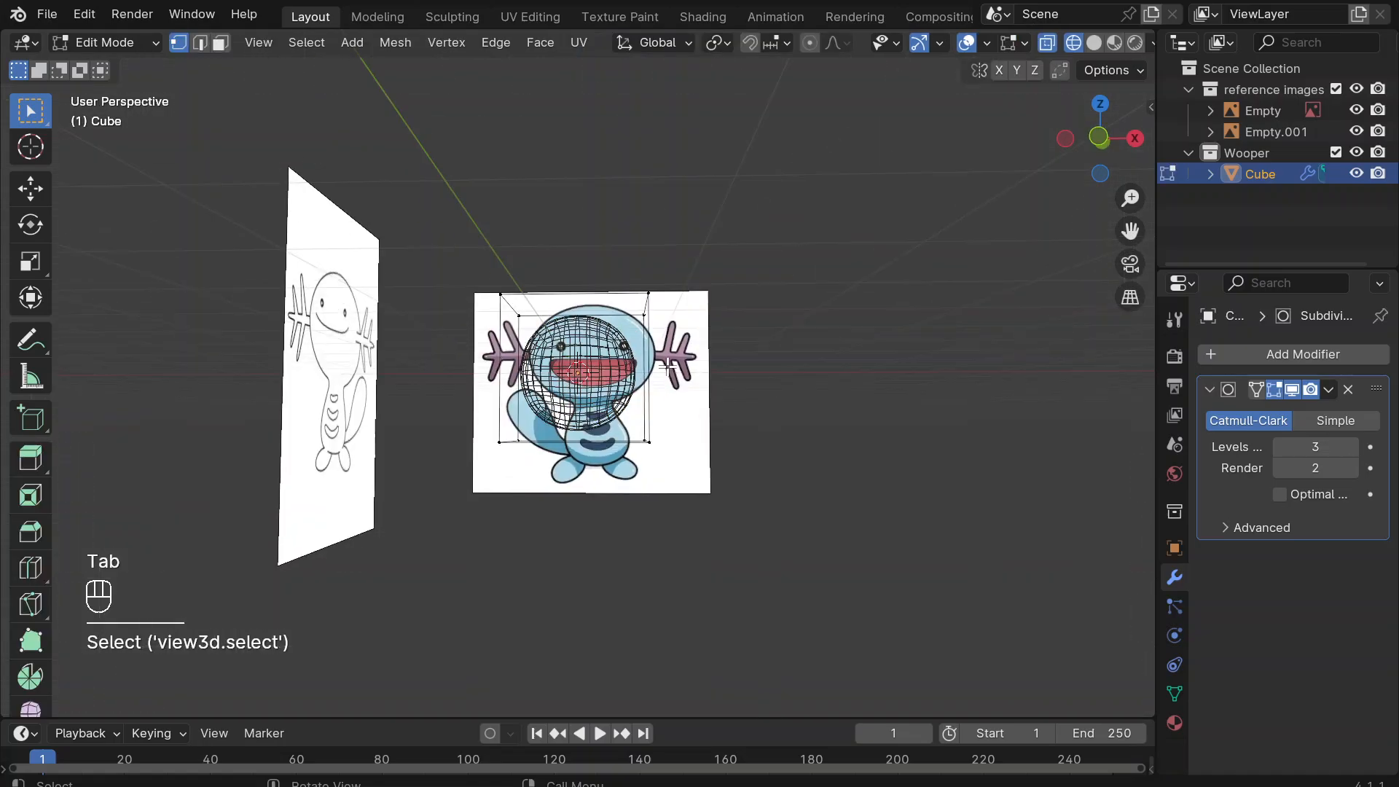
{"action": "left_click", "coordinate": [1093, 138]}
{"action": "scroll", "coordinate": [1022, 158], "scroll_direction": "up", "scroll_amount": 3}
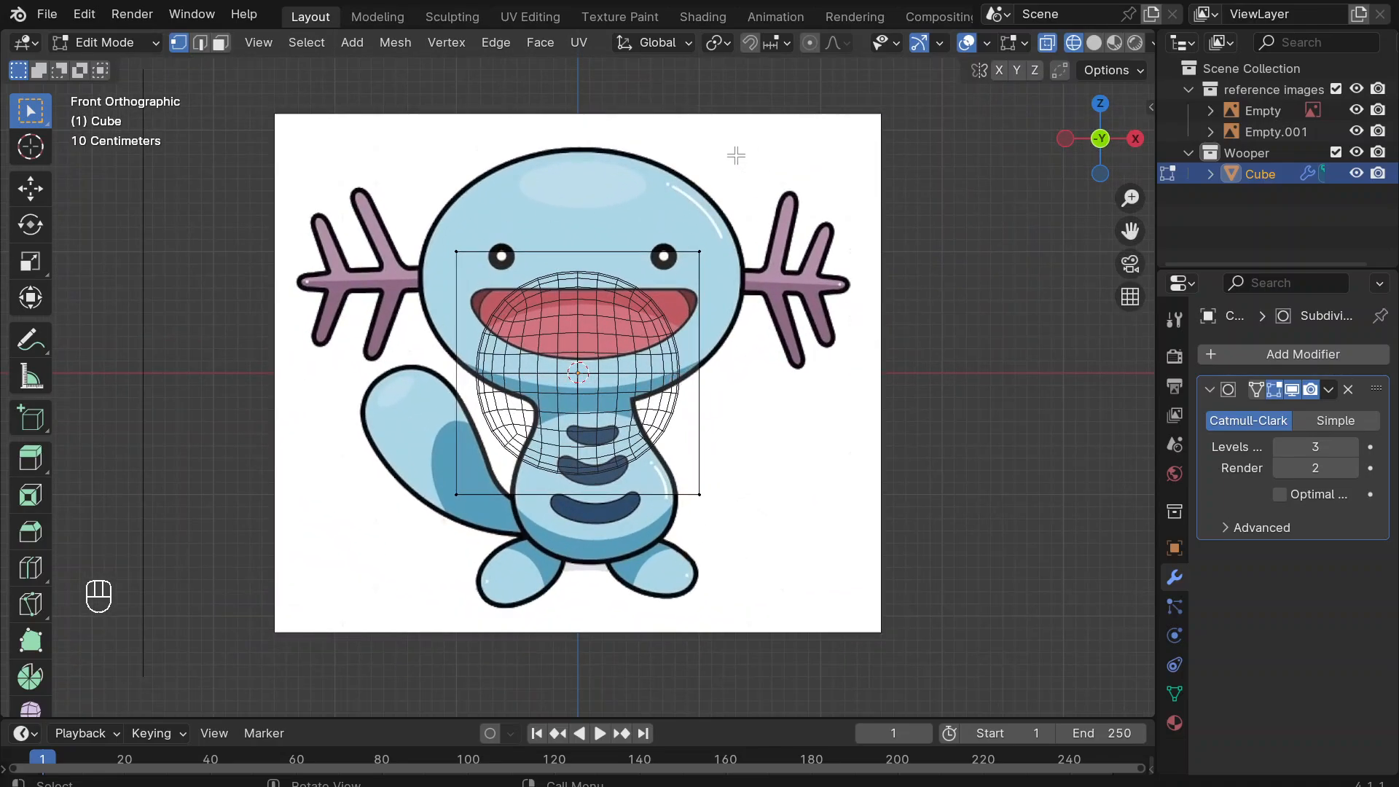
Try stretching the cube's upper-right vertices outward toward the reference's gills, and undo the move.
{"action": "left_click_drag", "start_coordinate": [758, 276], "coordinate": [710, 163]}
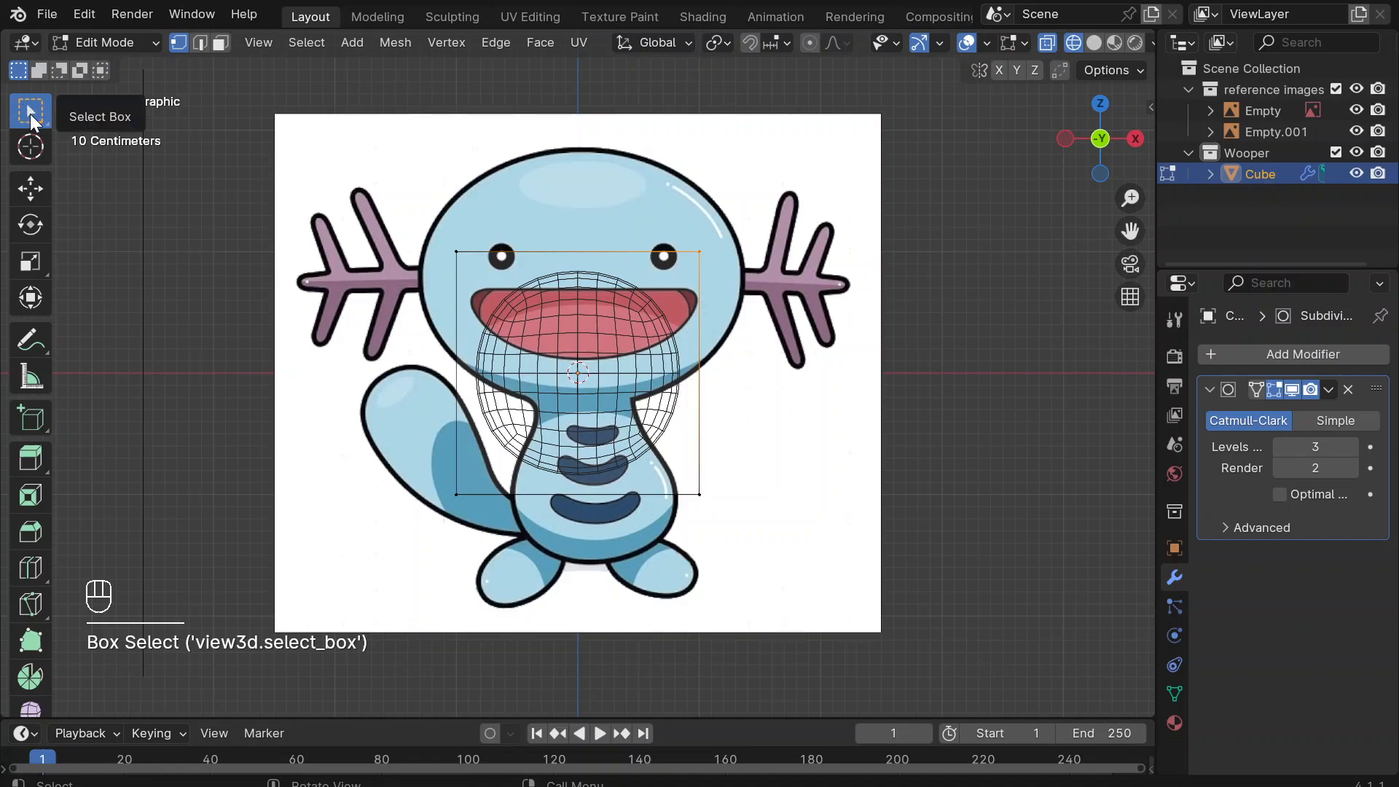
{"action": "key", "text": "w"}
{"action": "key", "text": "w"}
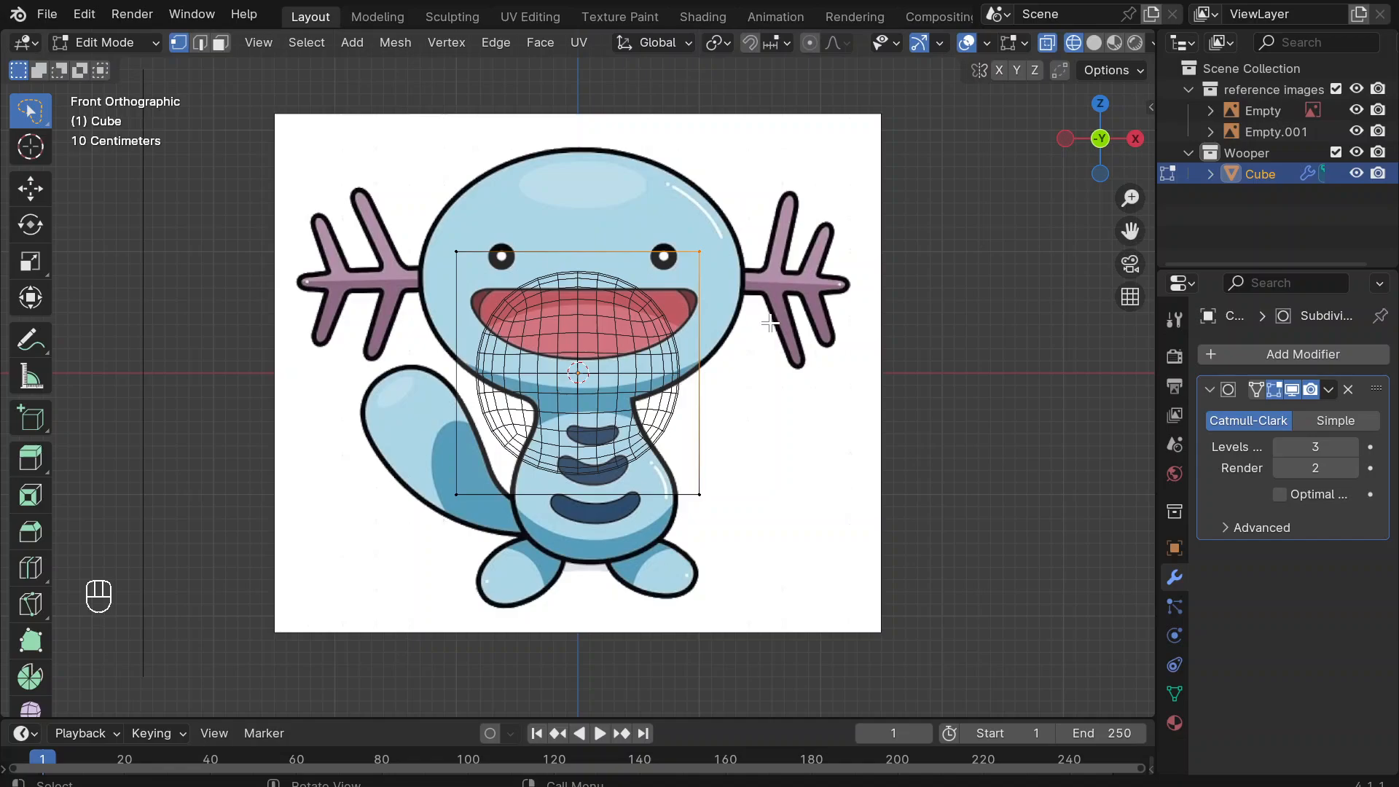
{"action": "left_click", "coordinate": [791, 313]}
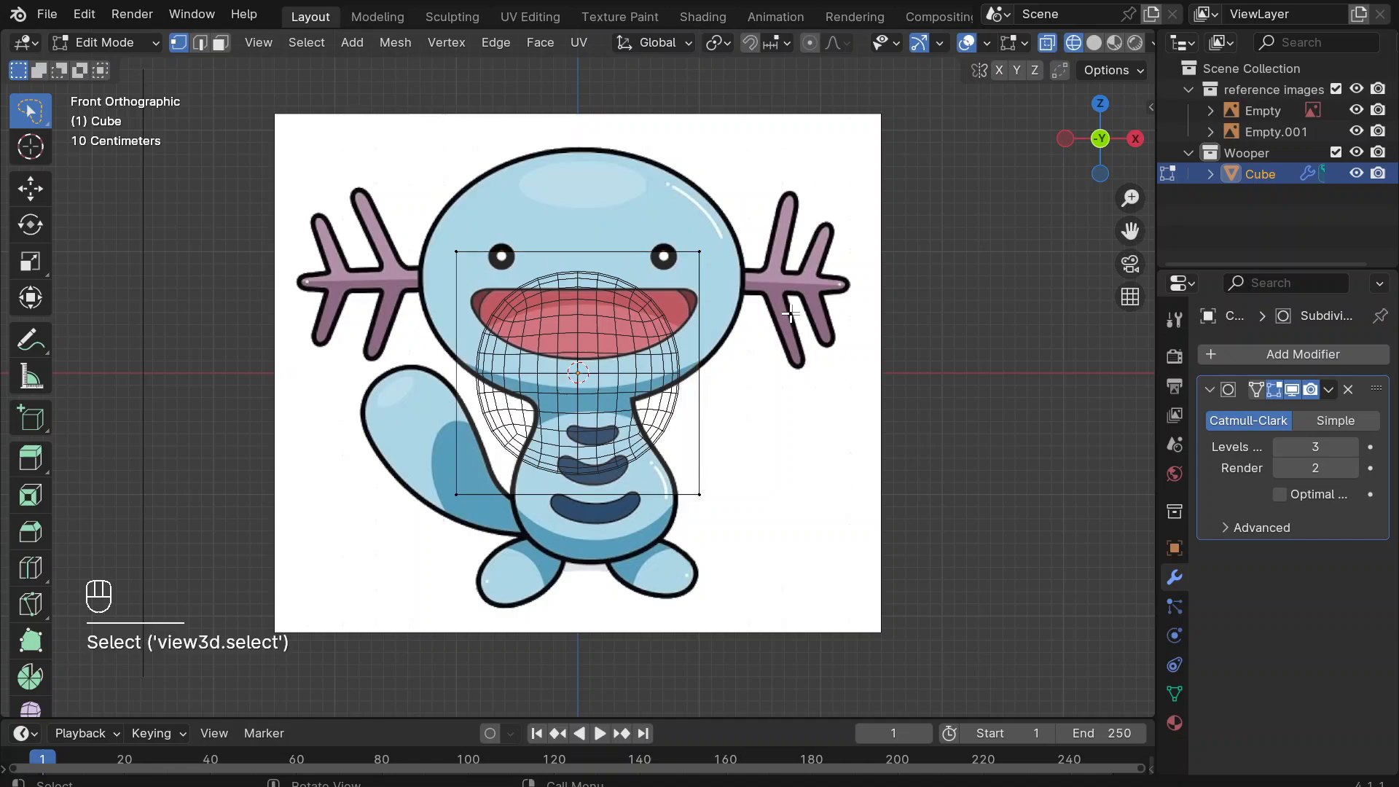
{"action": "mouse_move", "coordinate": [789, 312]}
{"action": "right_mouse_down", "text": "ctrl"}
{"action": "mouse_move", "coordinate": [671, 204]}
{"action": "mouse_move", "coordinate": [722, 212]}
{"action": "right_mouse_up", "text": "ctrl"}
{"action": "key", "text": "g"}
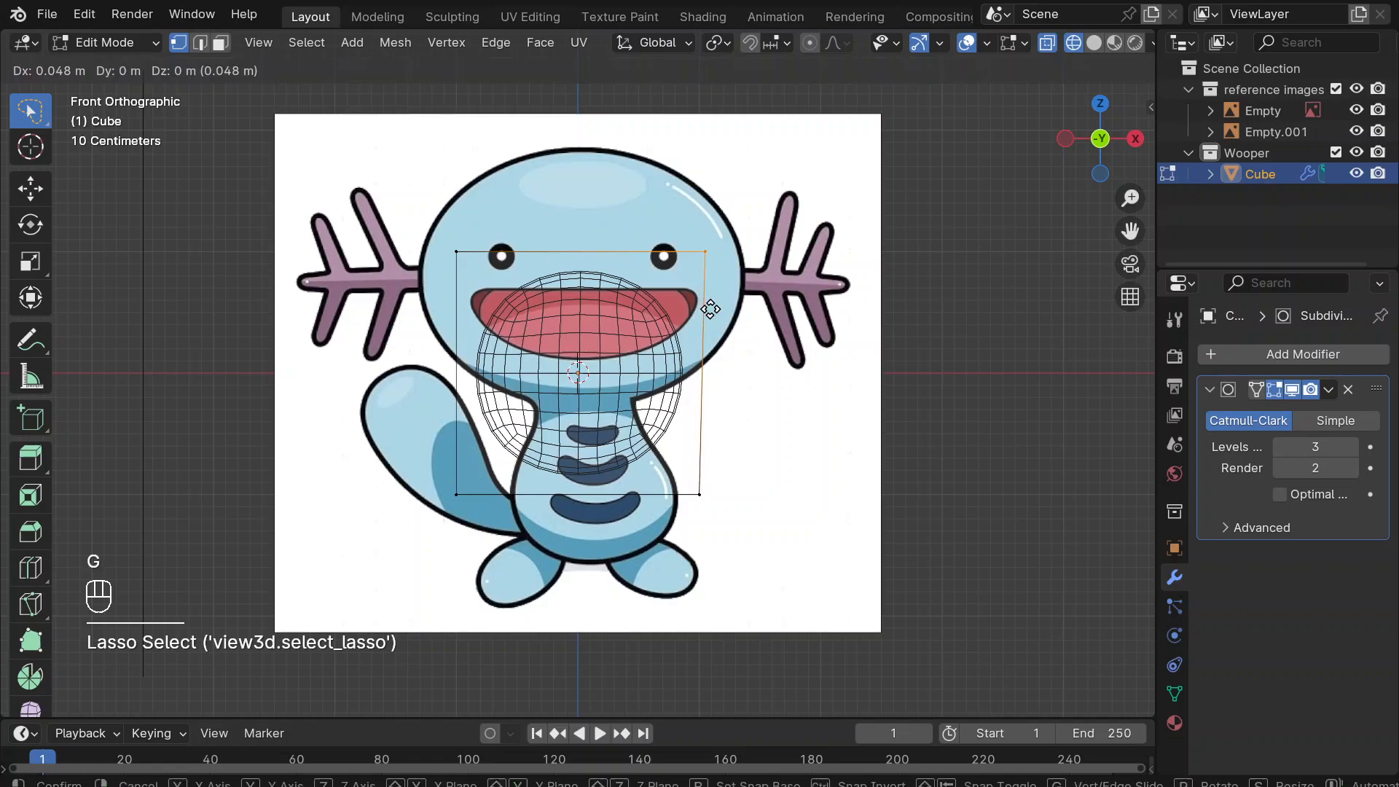
{"action": "left_click", "coordinate": [834, 202]}
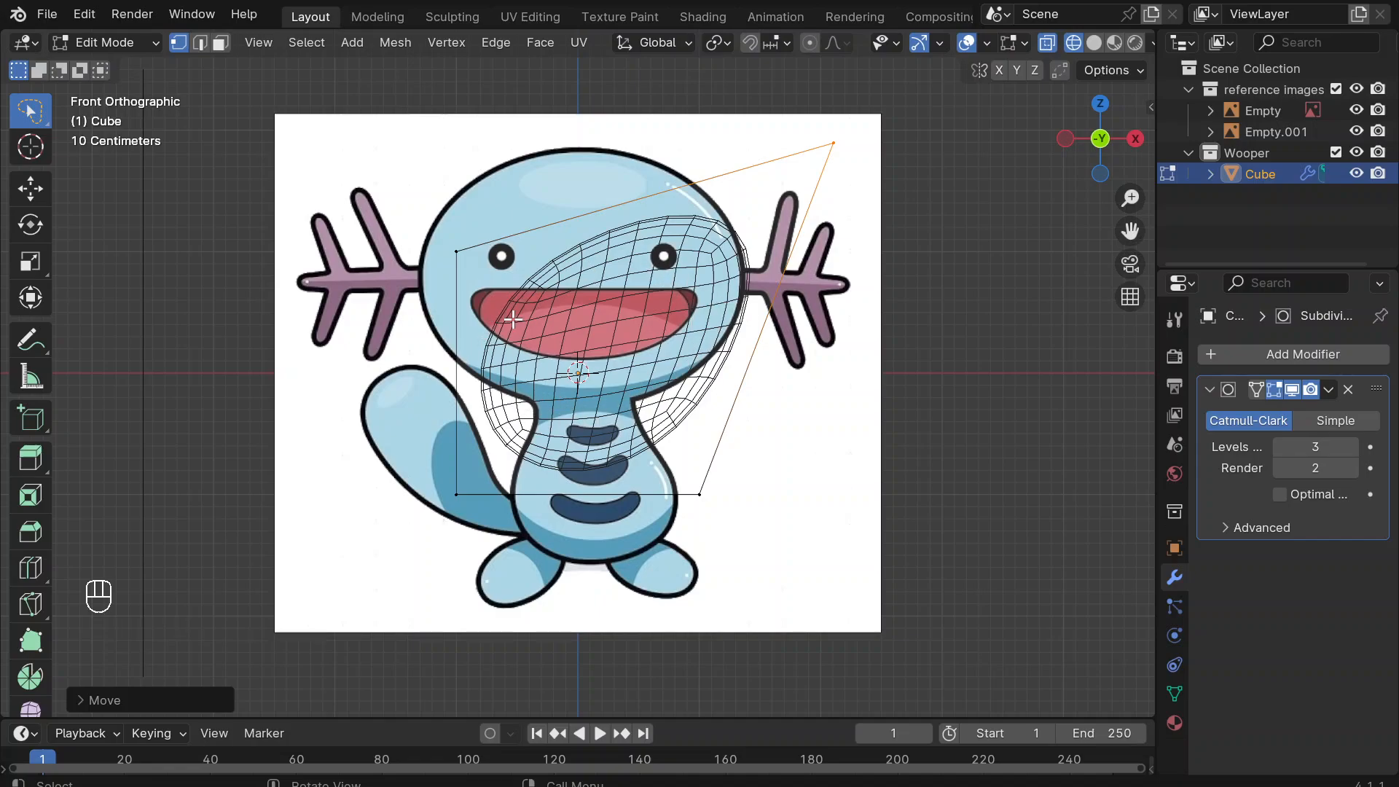
{"action": "key", "text": "ctrl"}
{"action": "key", "text": "ctrl+z"}
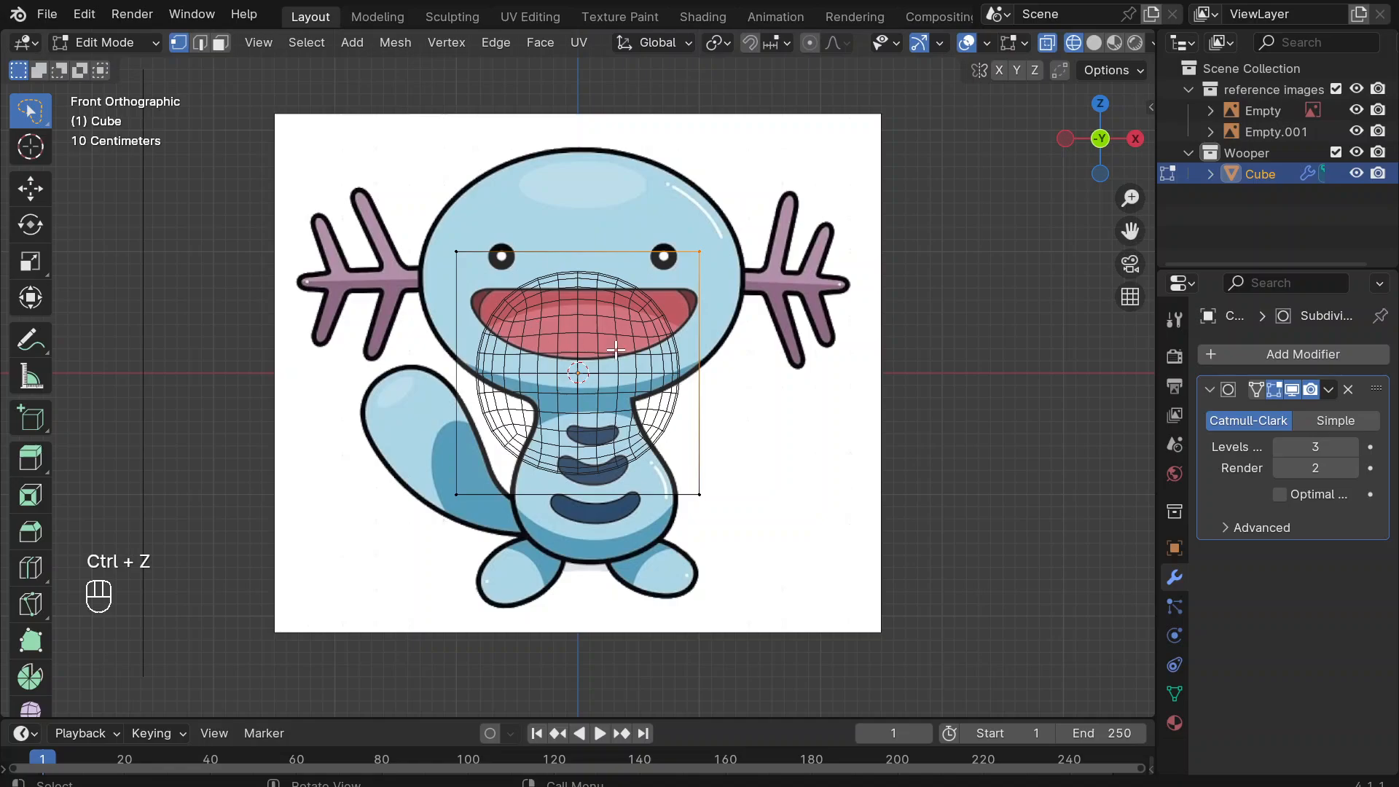
Move the whole mesh down along Z over the reference's body and scale it down uniformly.
{"action": "key", "text": "a"}
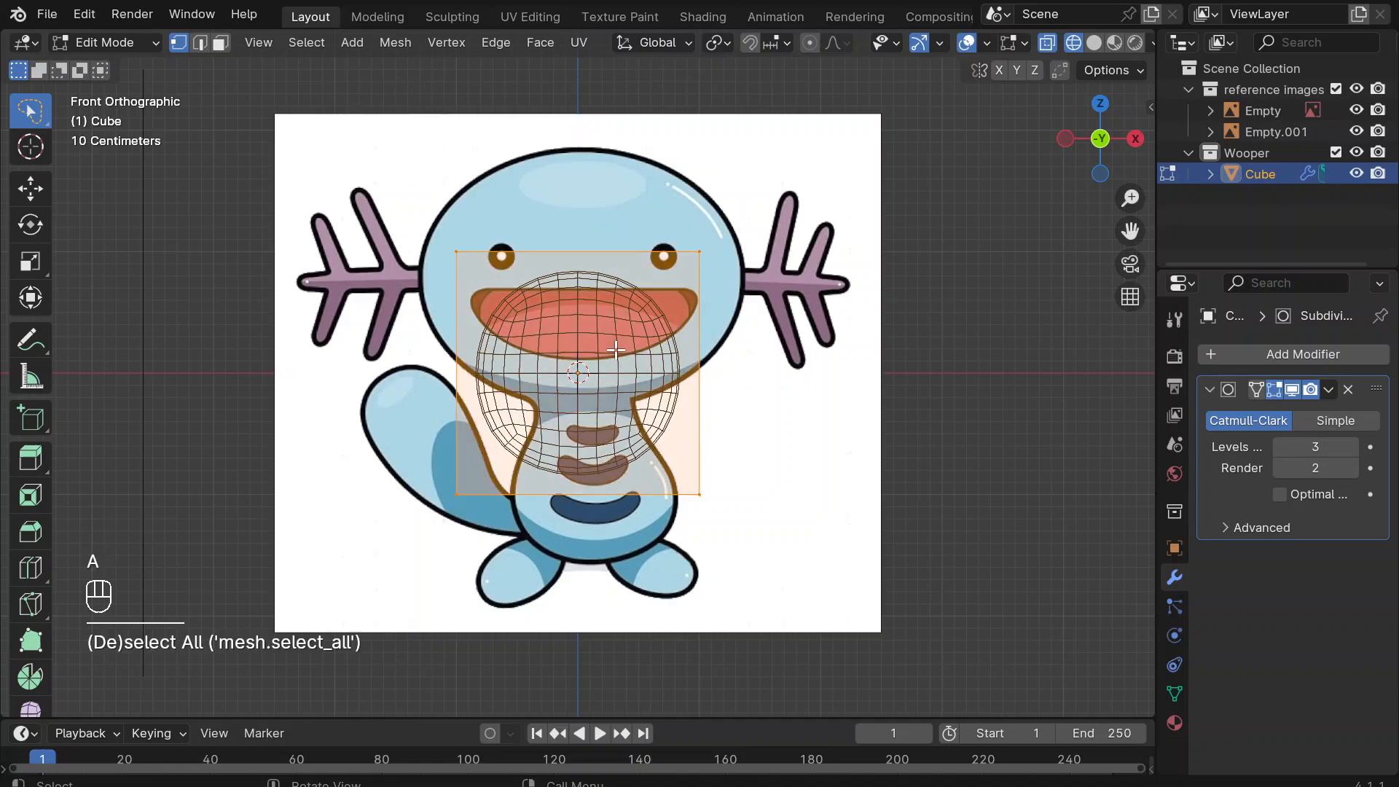
{"action": "key", "text": "g"}
{"action": "key", "text": "z"}
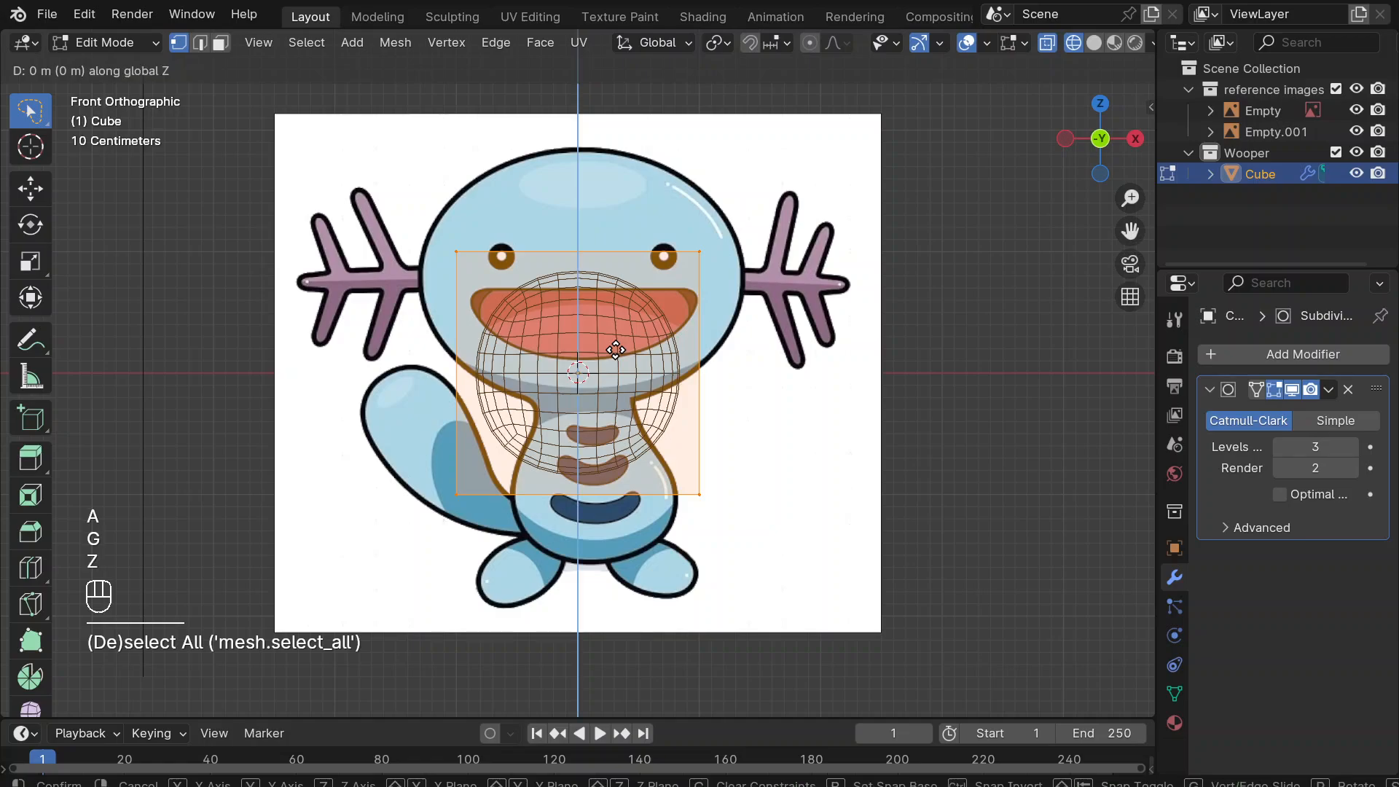
{"action": "left_click", "coordinate": [619, 440]}
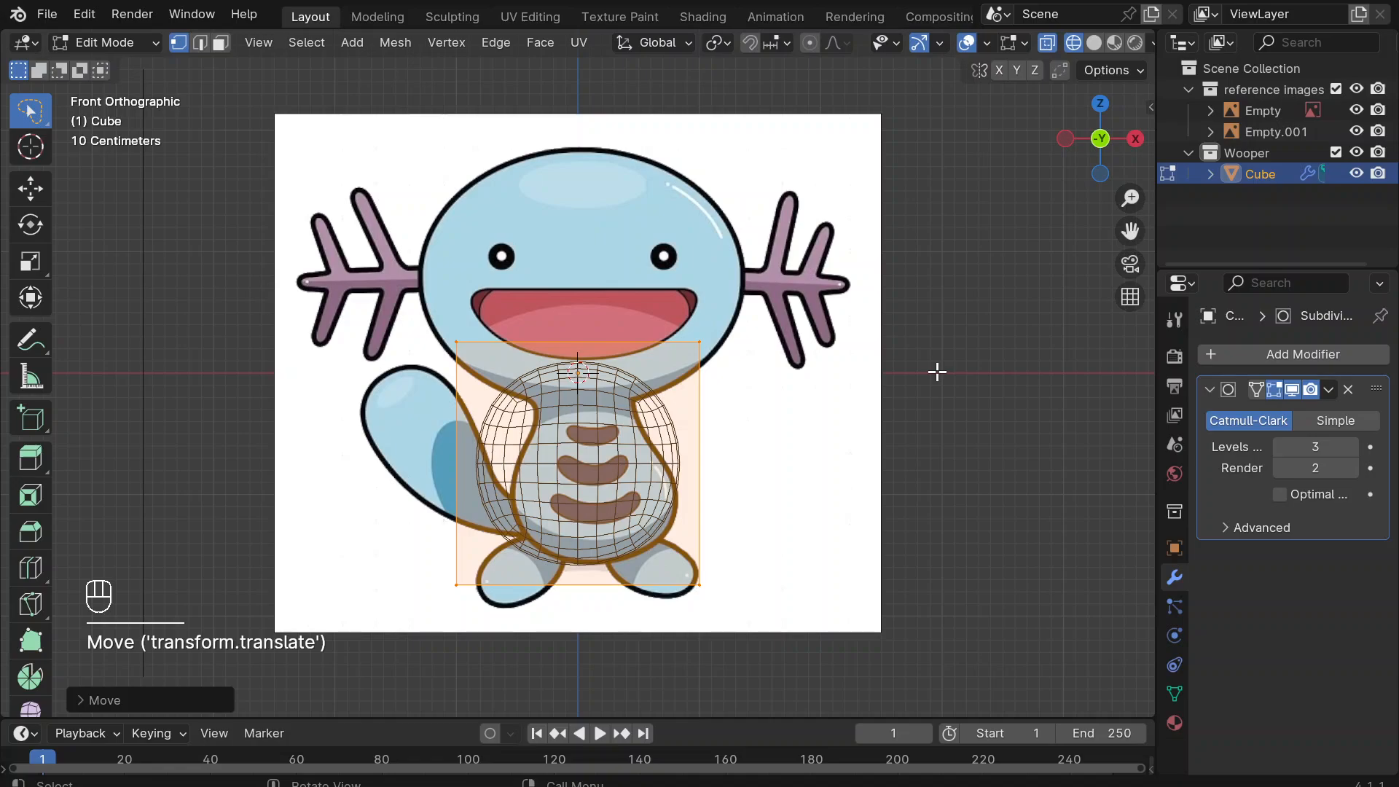
{"action": "key", "text": "s"}
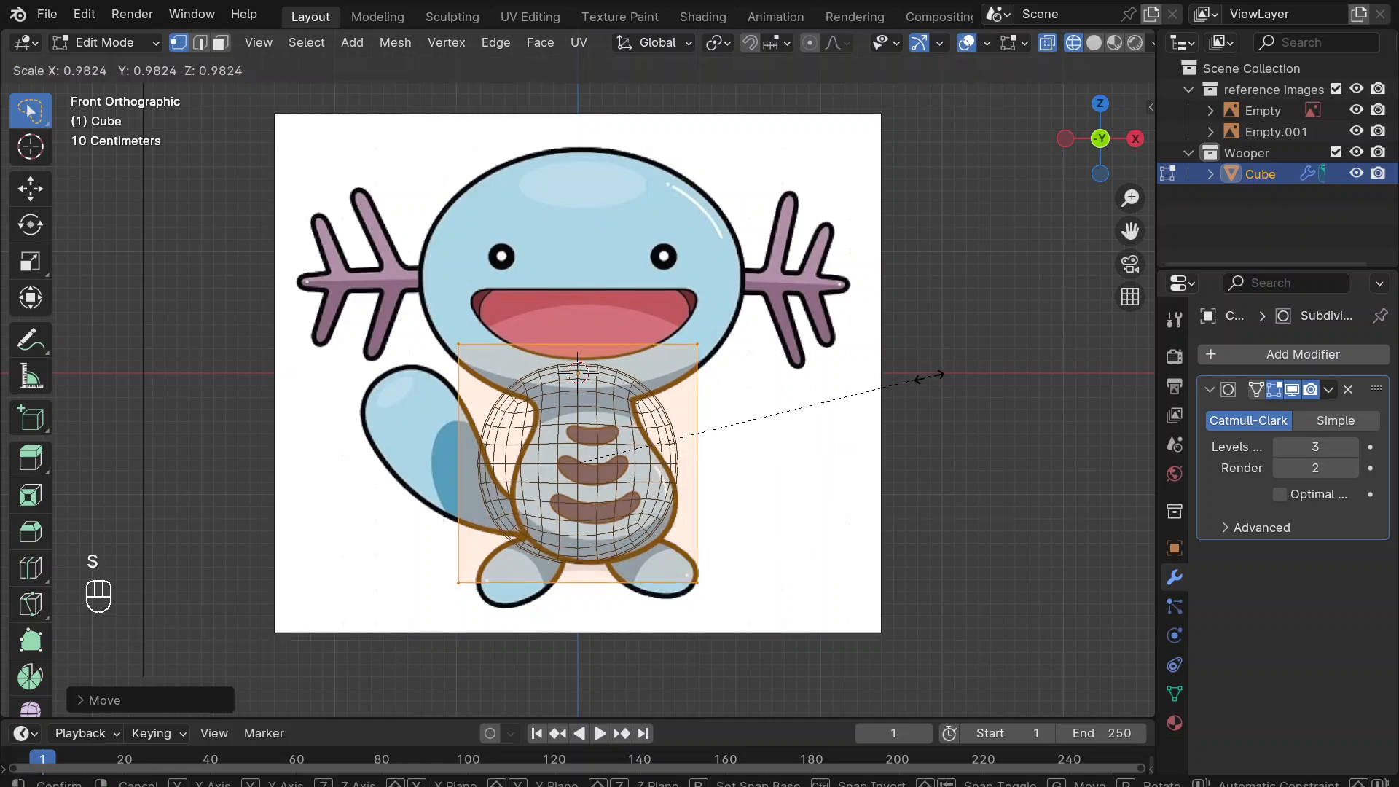
{"action": "left_click", "coordinate": [847, 412]}
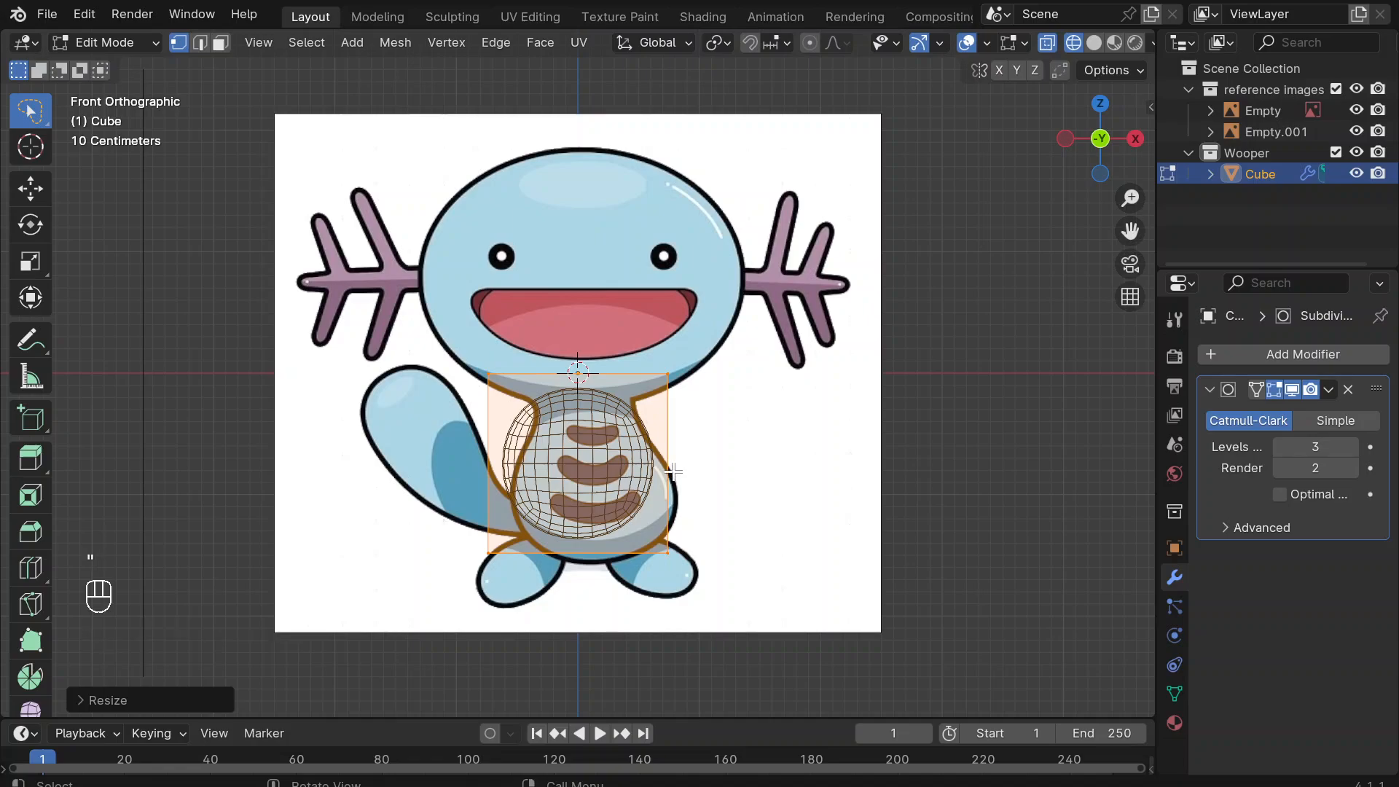
Lower the whole mesh further along Z and scale it up by about 1.1 to match the belly.
{"action": "key", "text": "g"}
{"action": "key", "text": "z"}
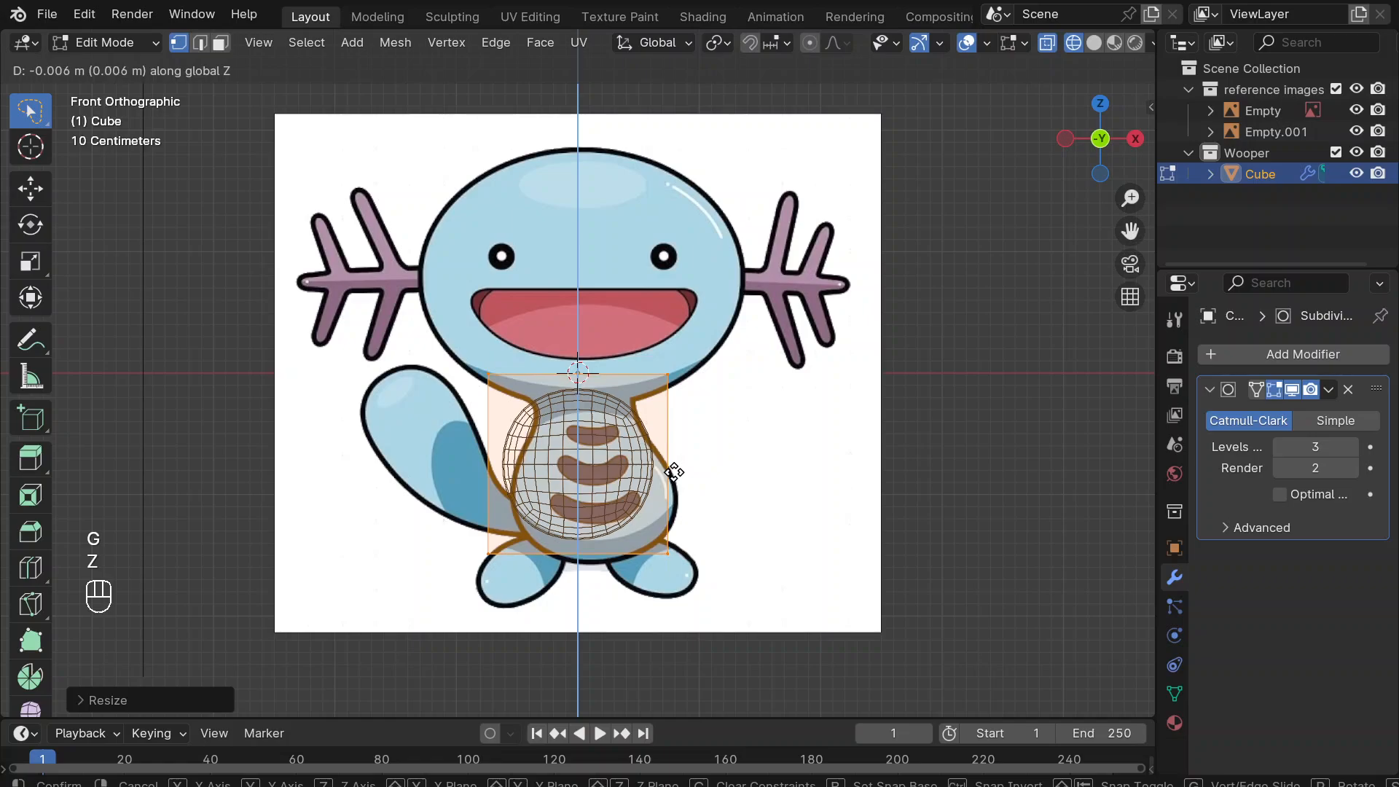
{"action": "left_click", "coordinate": [685, 494]}
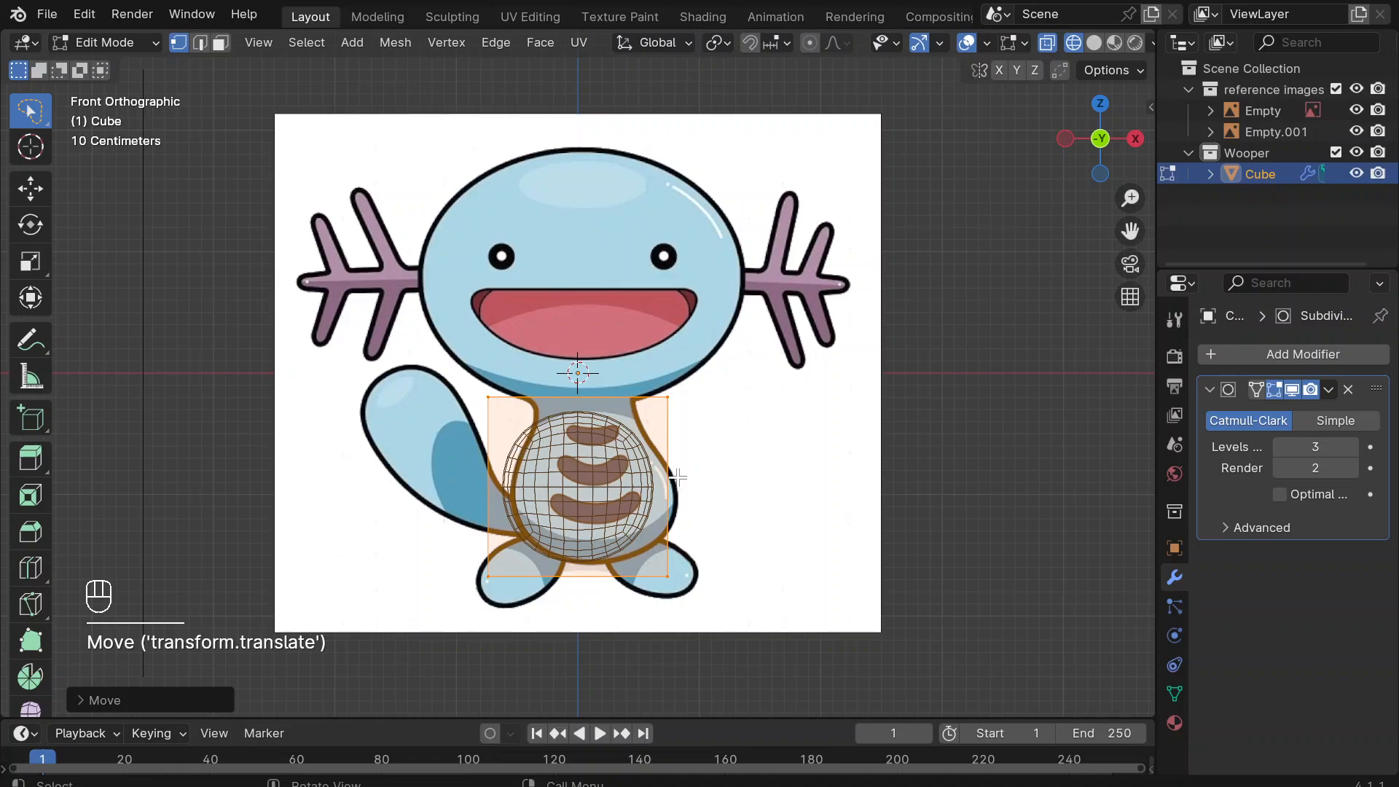
{"action": "key", "text": "s"}
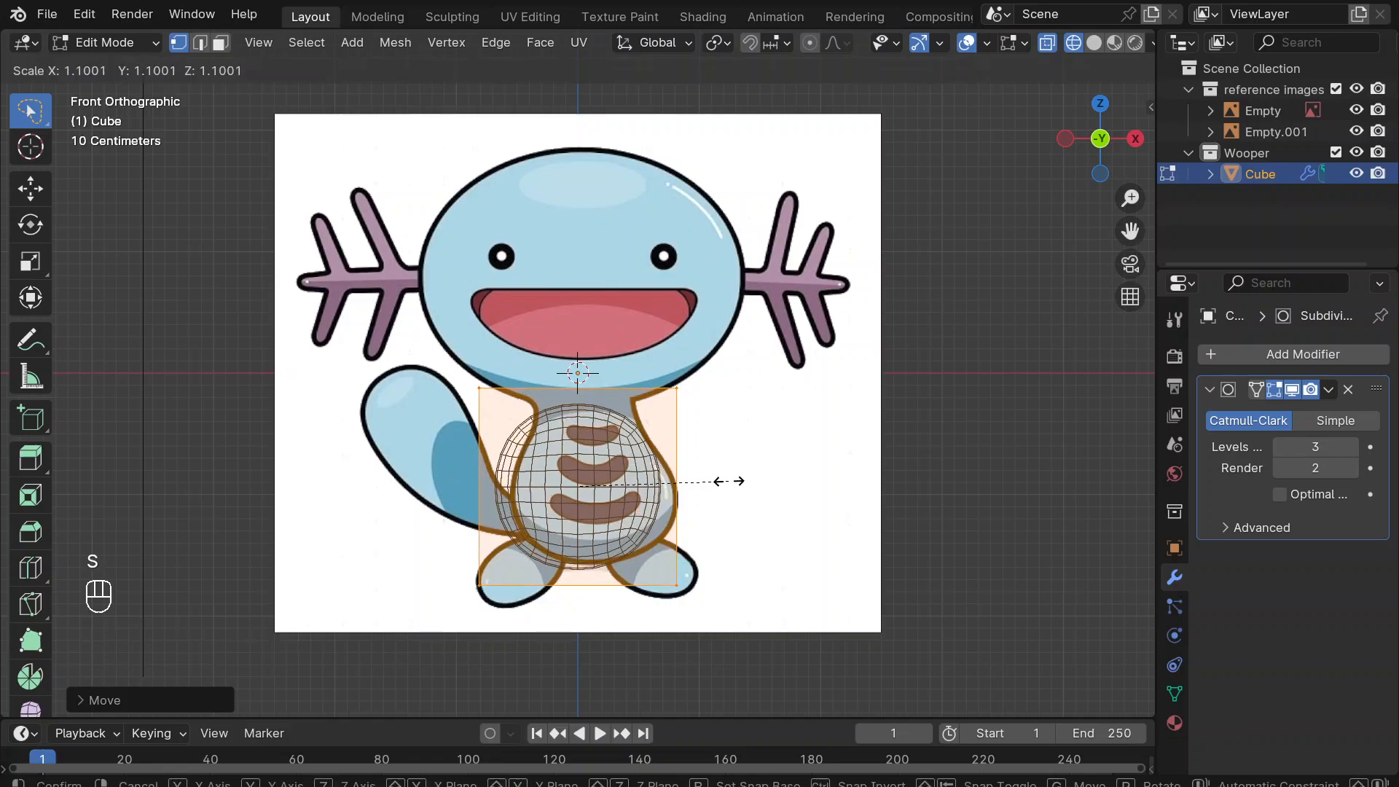
{"action": "left_click", "coordinate": [729, 482]}
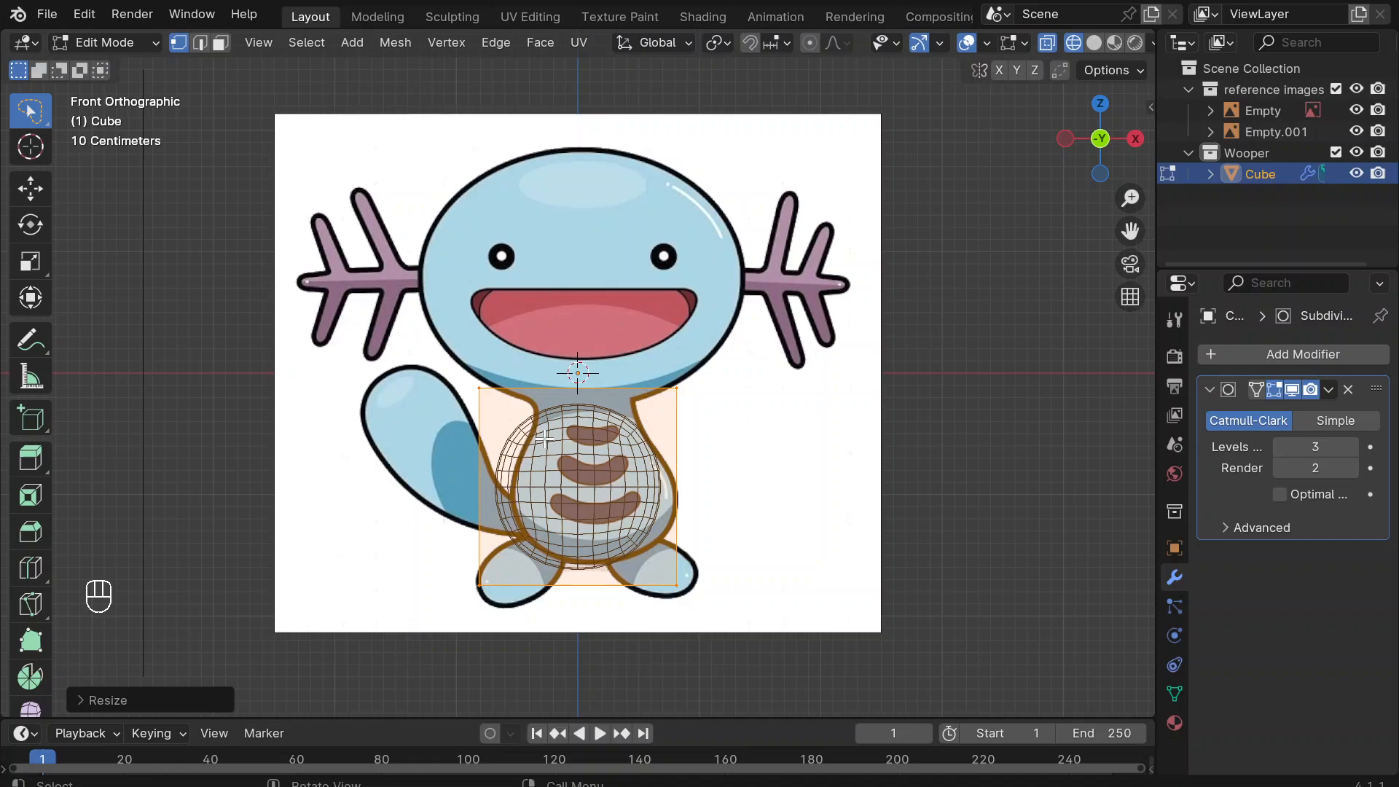
Extrude the cube's top face straight upward to about the height of the reference's mouth.
{"action": "key", "text": "3"}
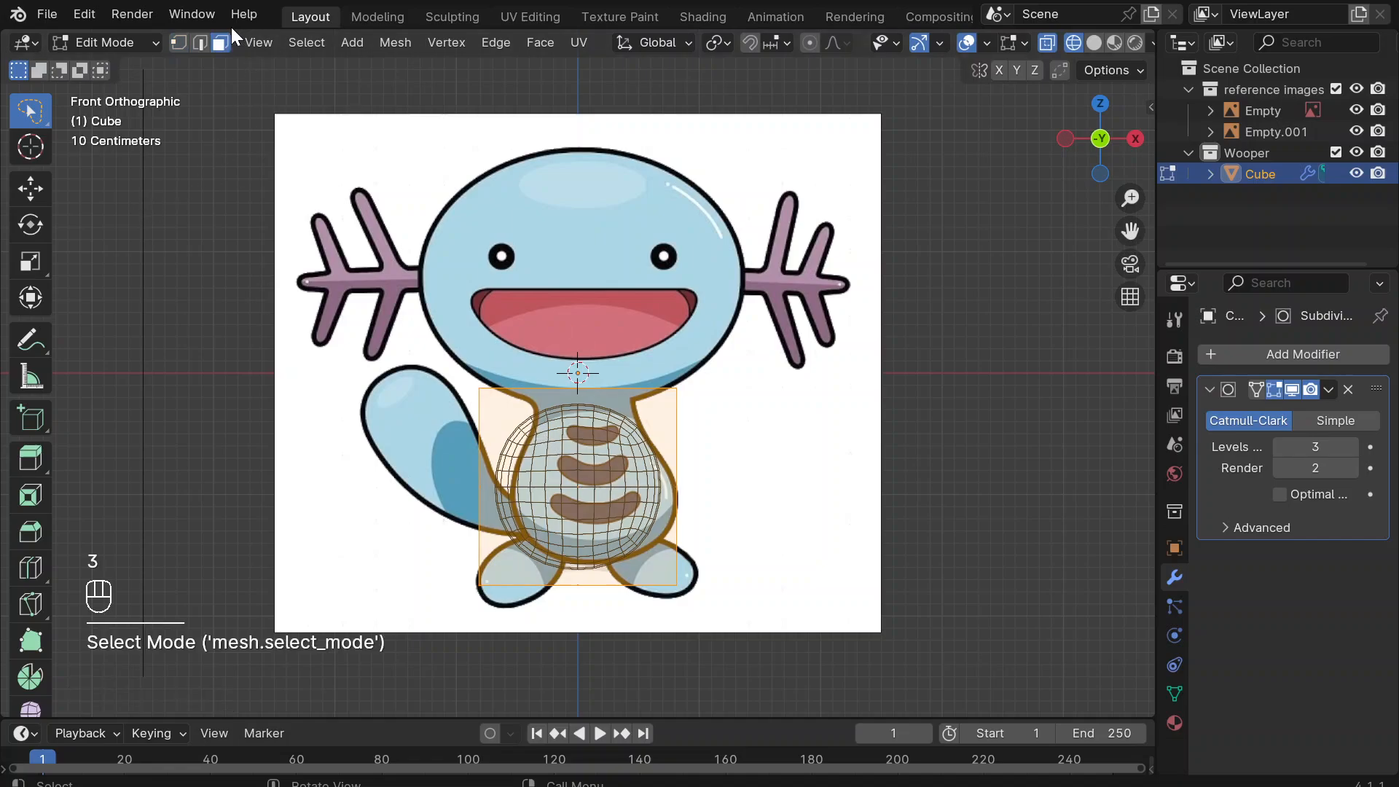
{"action": "middle_click_drag", "start_coordinate": [624, 306], "coordinate": [627, 308]}
{"action": "left_click", "coordinate": [573, 392]}
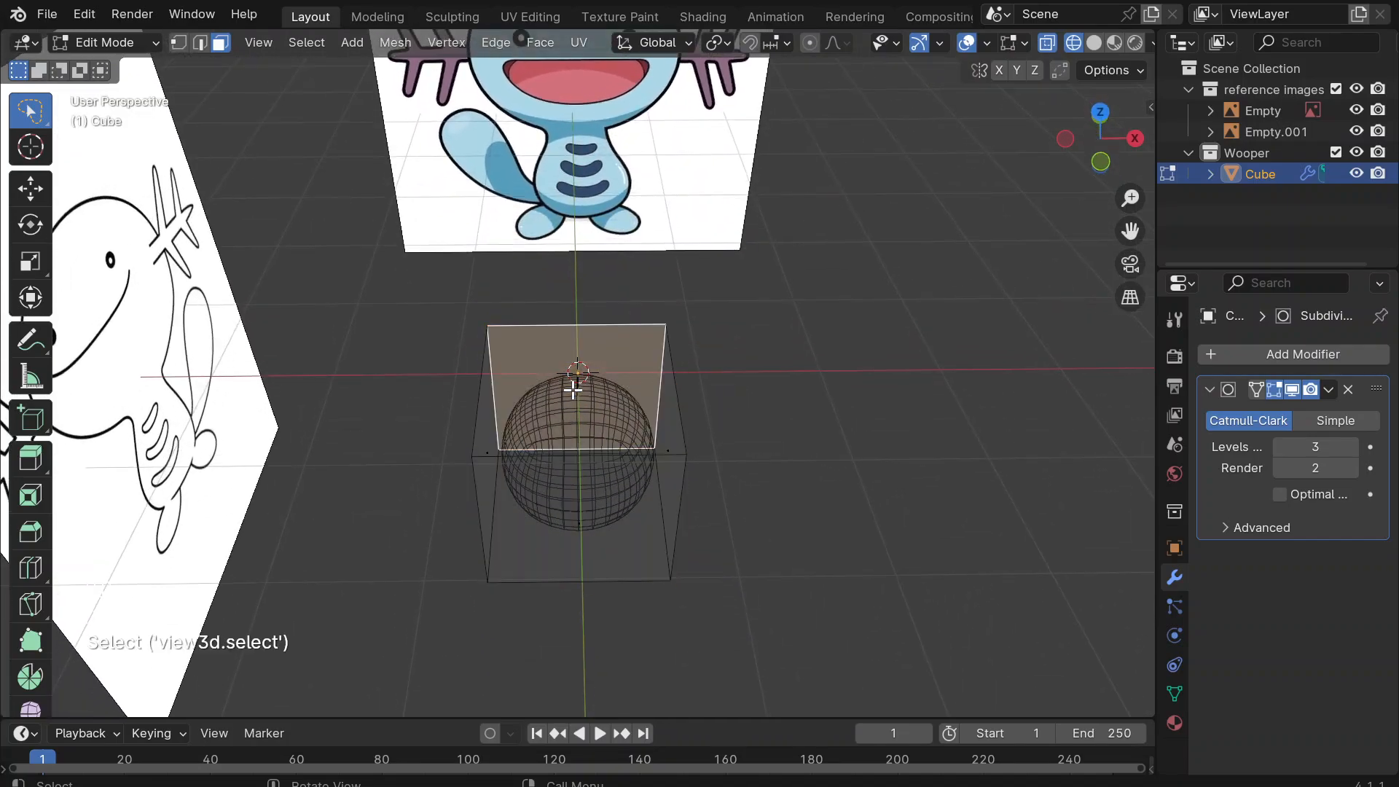
{"action": "left_click", "coordinate": [619, 406]}
{"action": "left_click", "coordinate": [575, 381]}
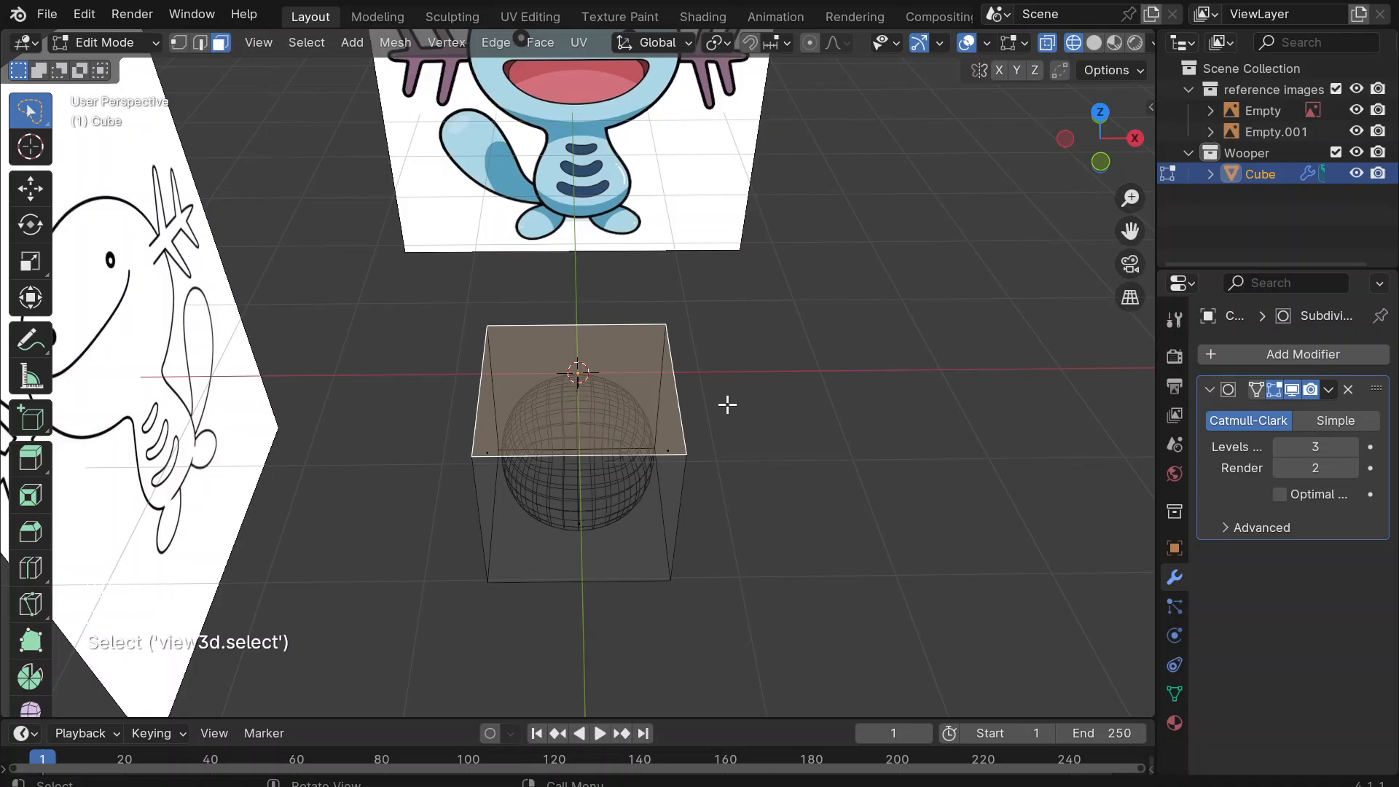
{"action": "middle_click_drag", "start_coordinate": [725, 403], "coordinate": [733, 403]}
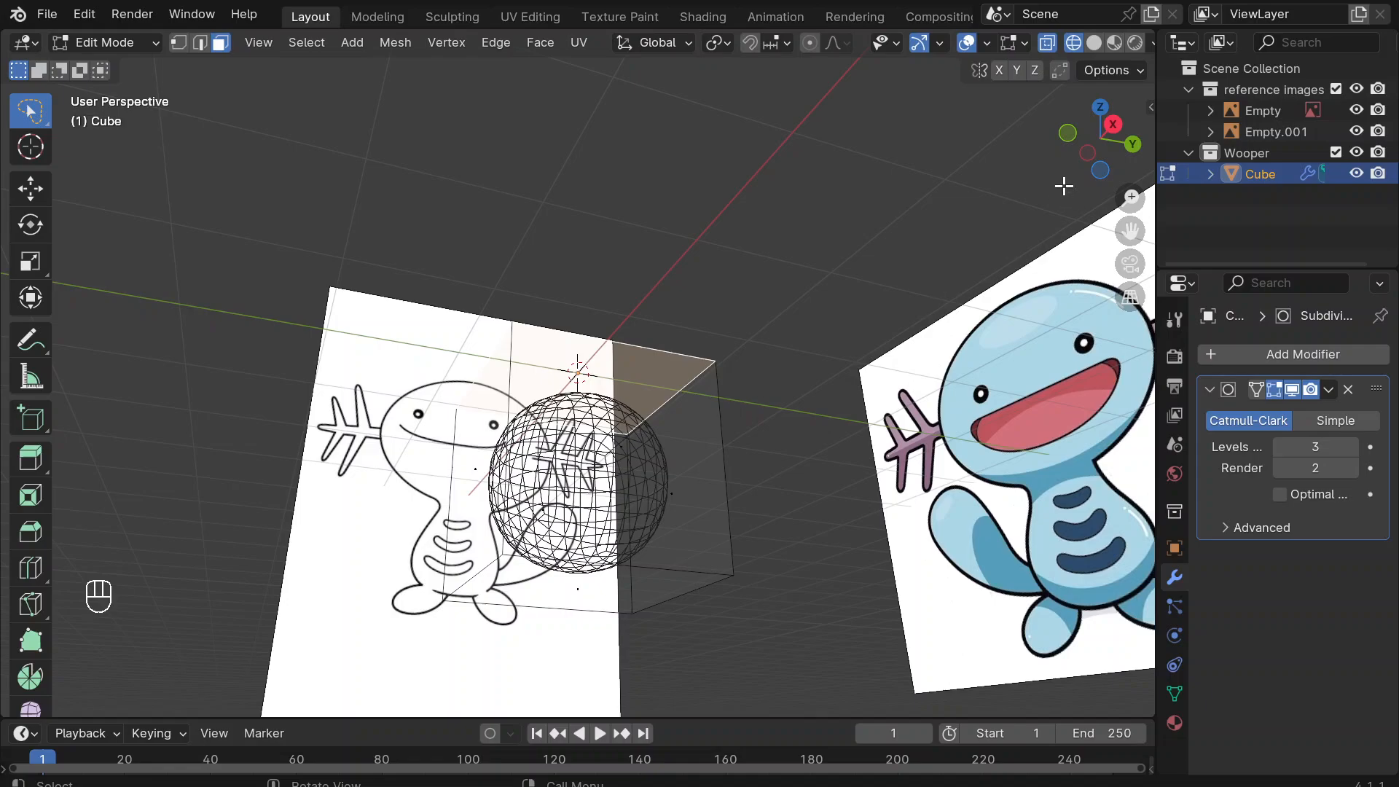
{"action": "left_click", "coordinate": [1069, 132]}
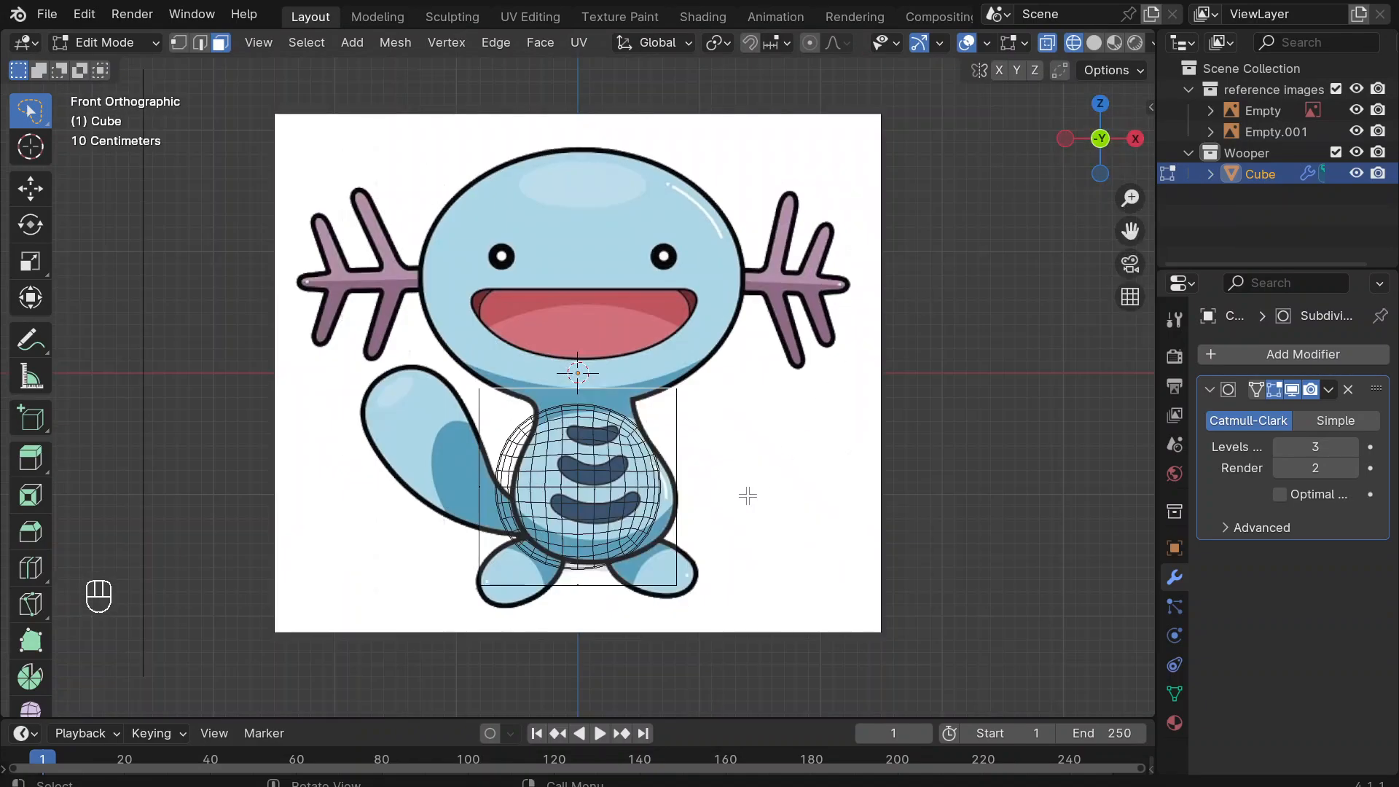
{"action": "key", "text": "e"}
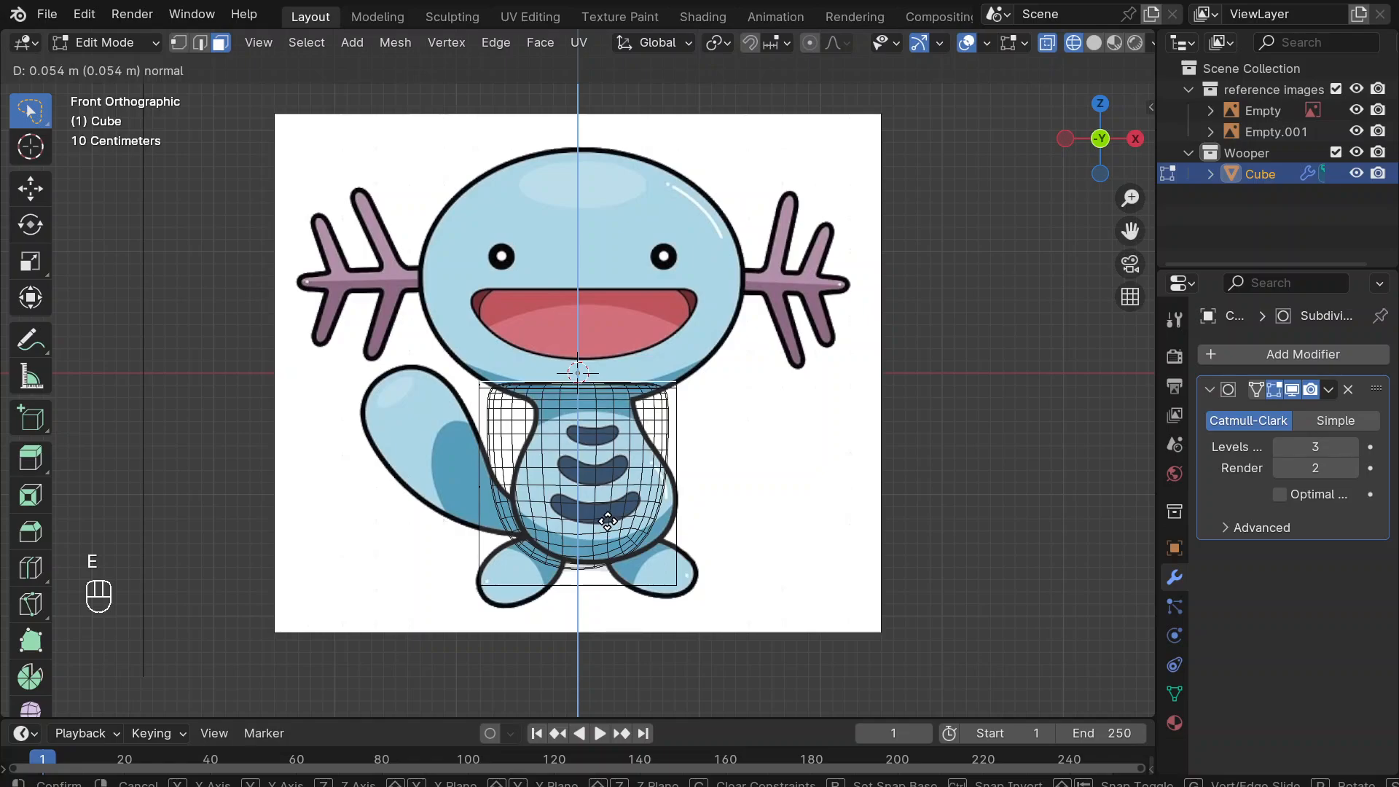
{"action": "left_click", "coordinate": [632, 414]}
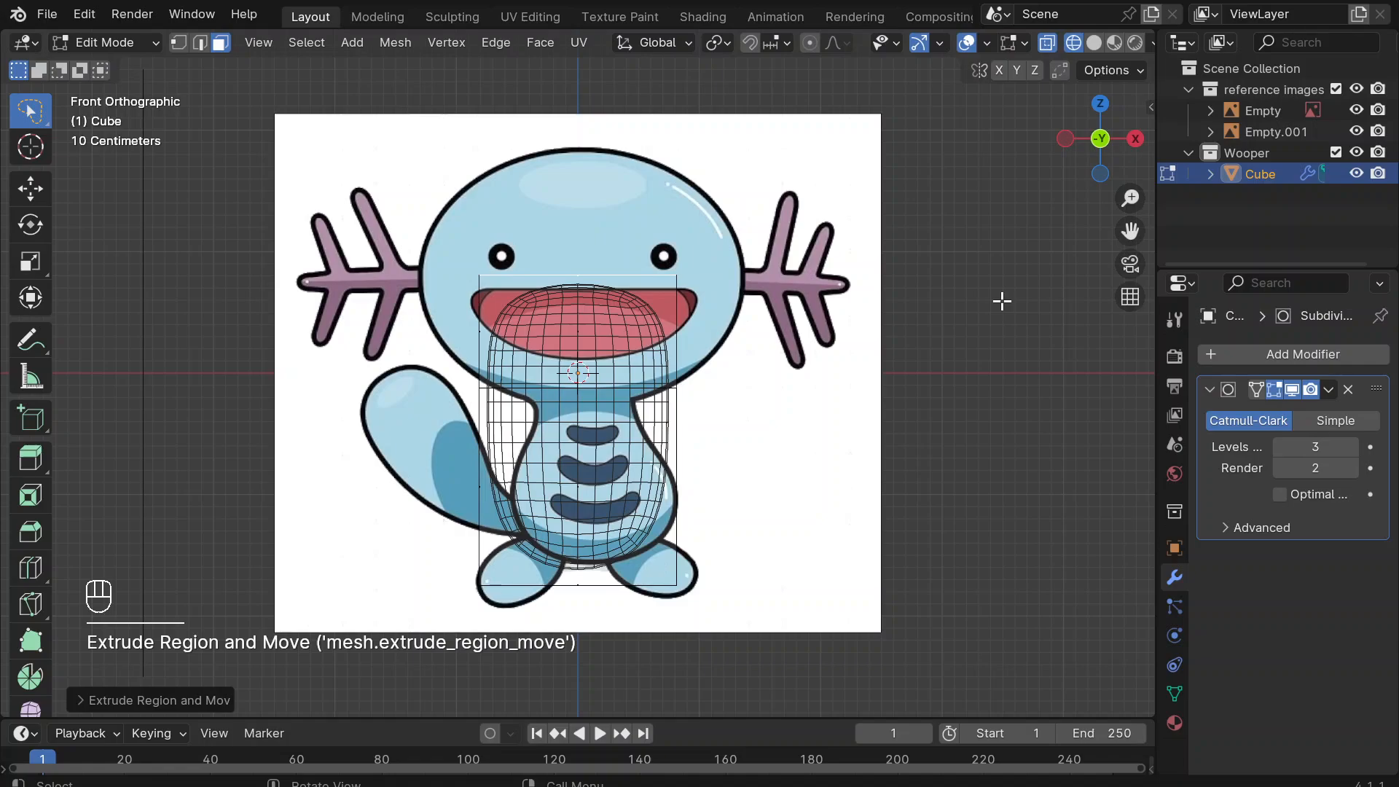
Scale the extruded top face by about -0.22 to taper the mesh toward the neck, and save the file.
{"action": "key", "text": "s"}
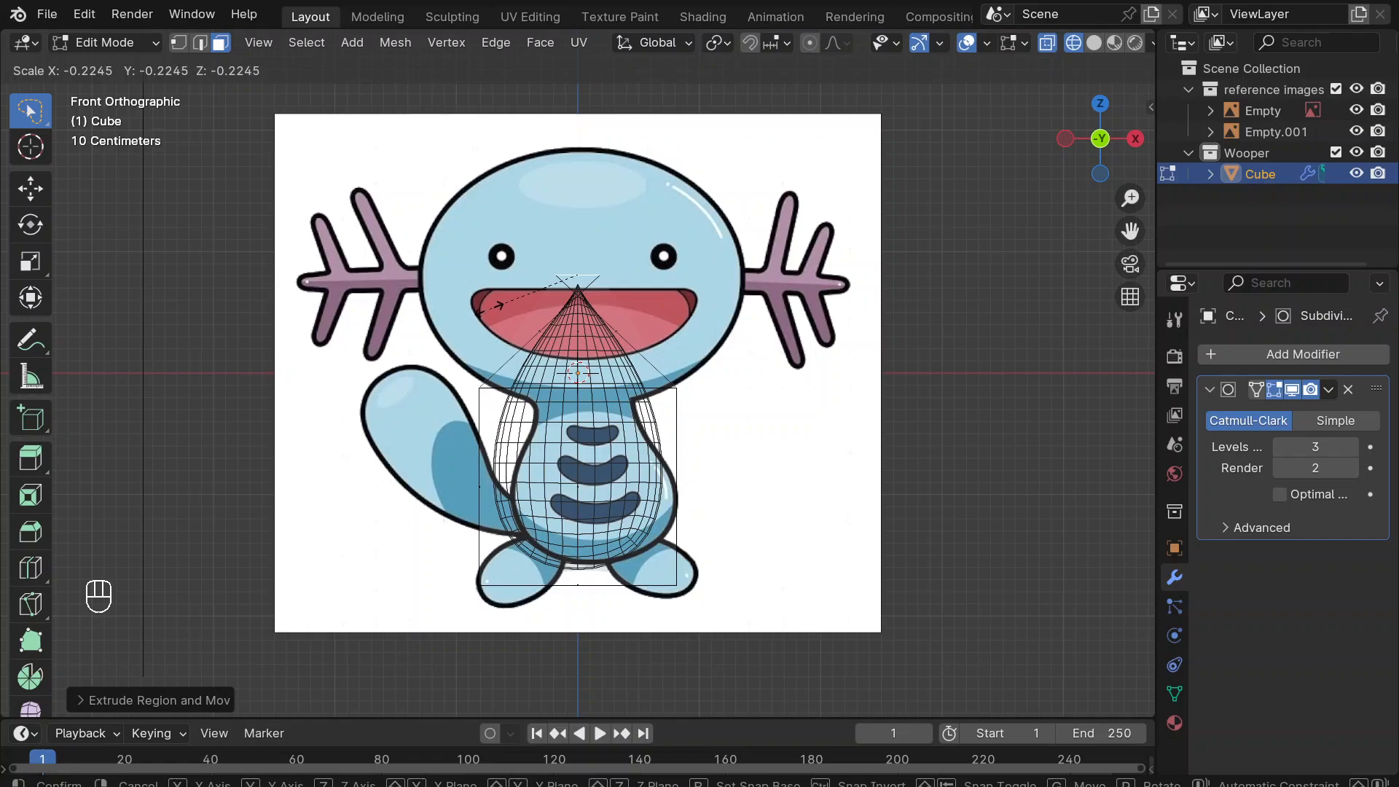
{"action": "left_click", "coordinate": [483, 312]}
{"action": "key", "text": "ctrl+s"}
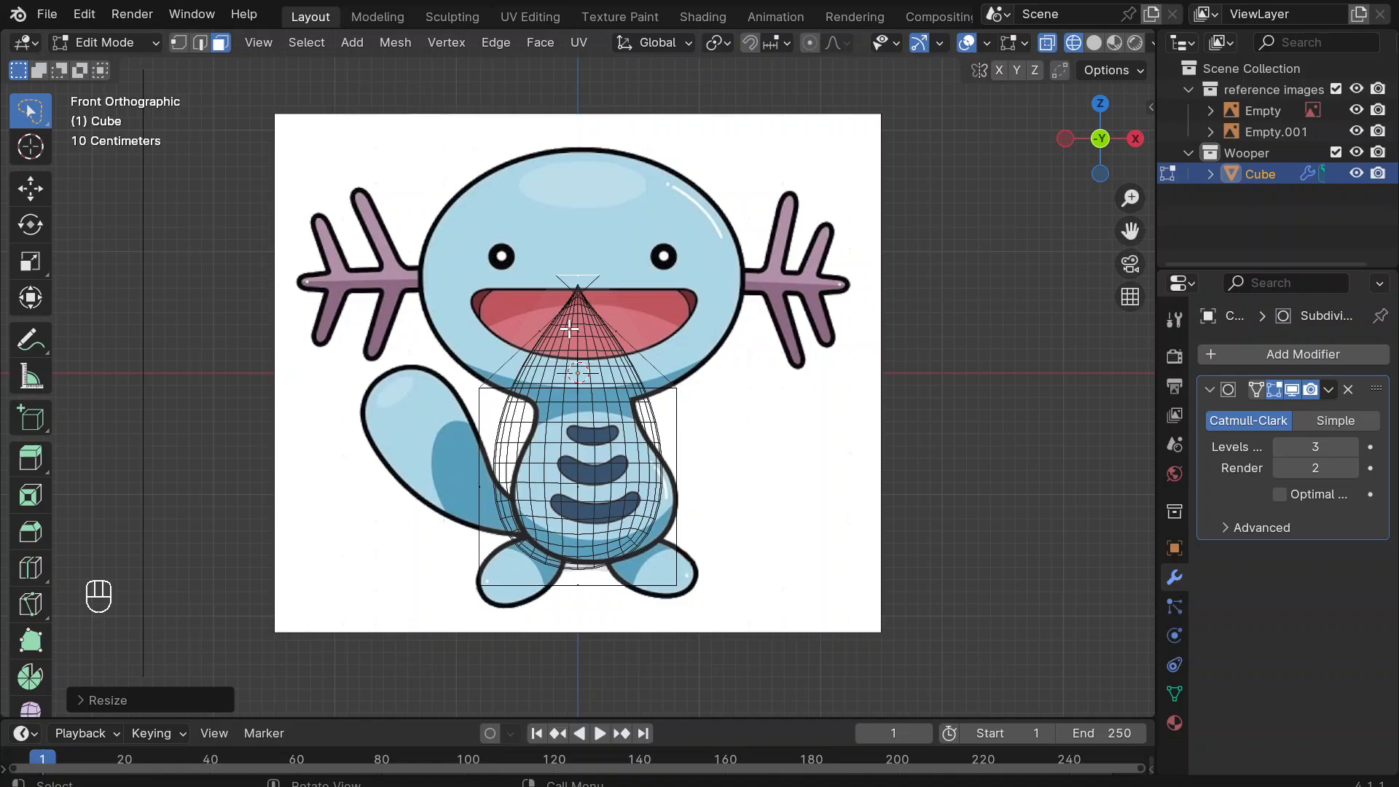
Select the narrowed top vertices and lower them along Z to the lower part of the reference's mouth.
{"action": "key", "text": "1"}
{"action": "left_click", "coordinate": [731, 307]}
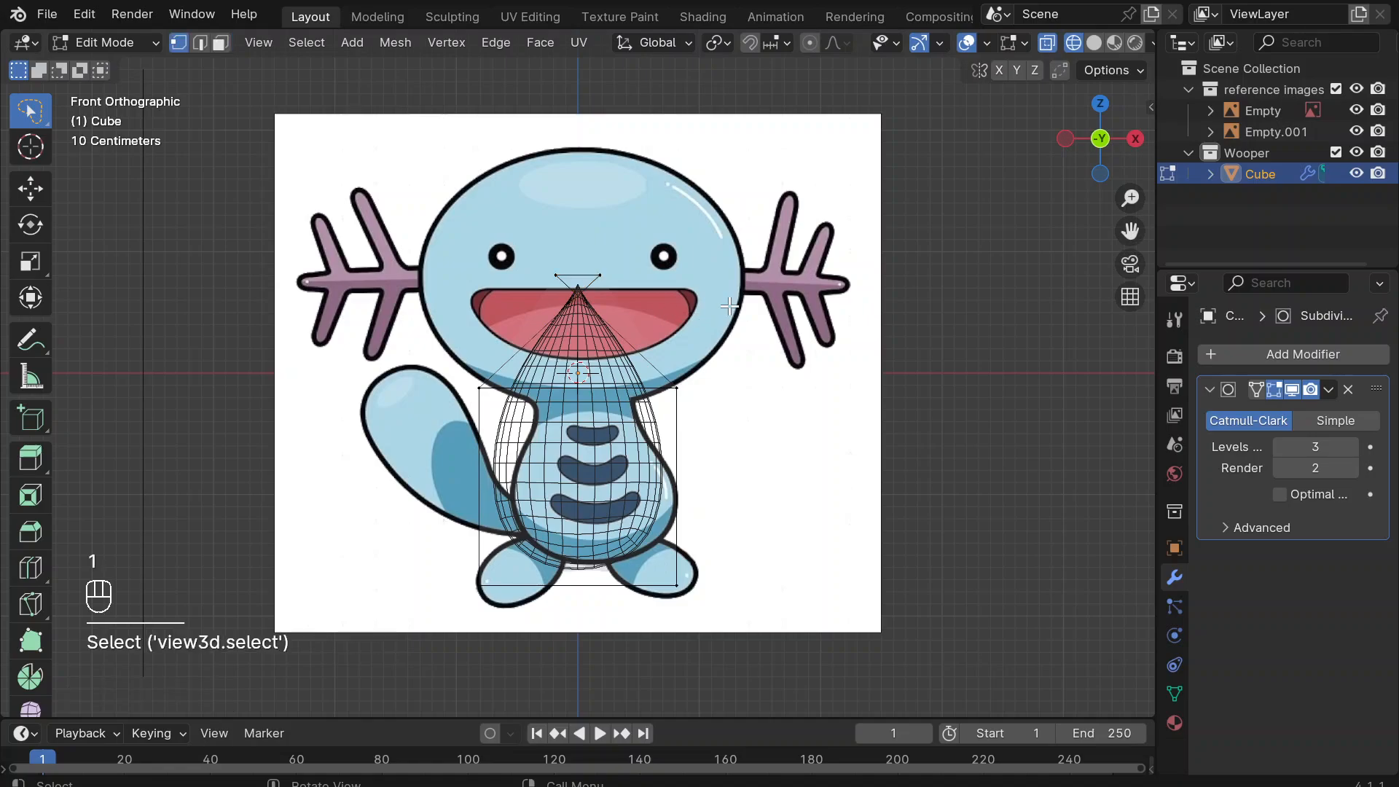
{"action": "mouse_move", "coordinate": [612, 322]}
{"action": "right_mouse_down", "text": "ctrl"}
{"action": "mouse_move", "coordinate": [474, 288]}
{"action": "mouse_move", "coordinate": [710, 245]}
{"action": "right_mouse_up", "text": "ctrl"}
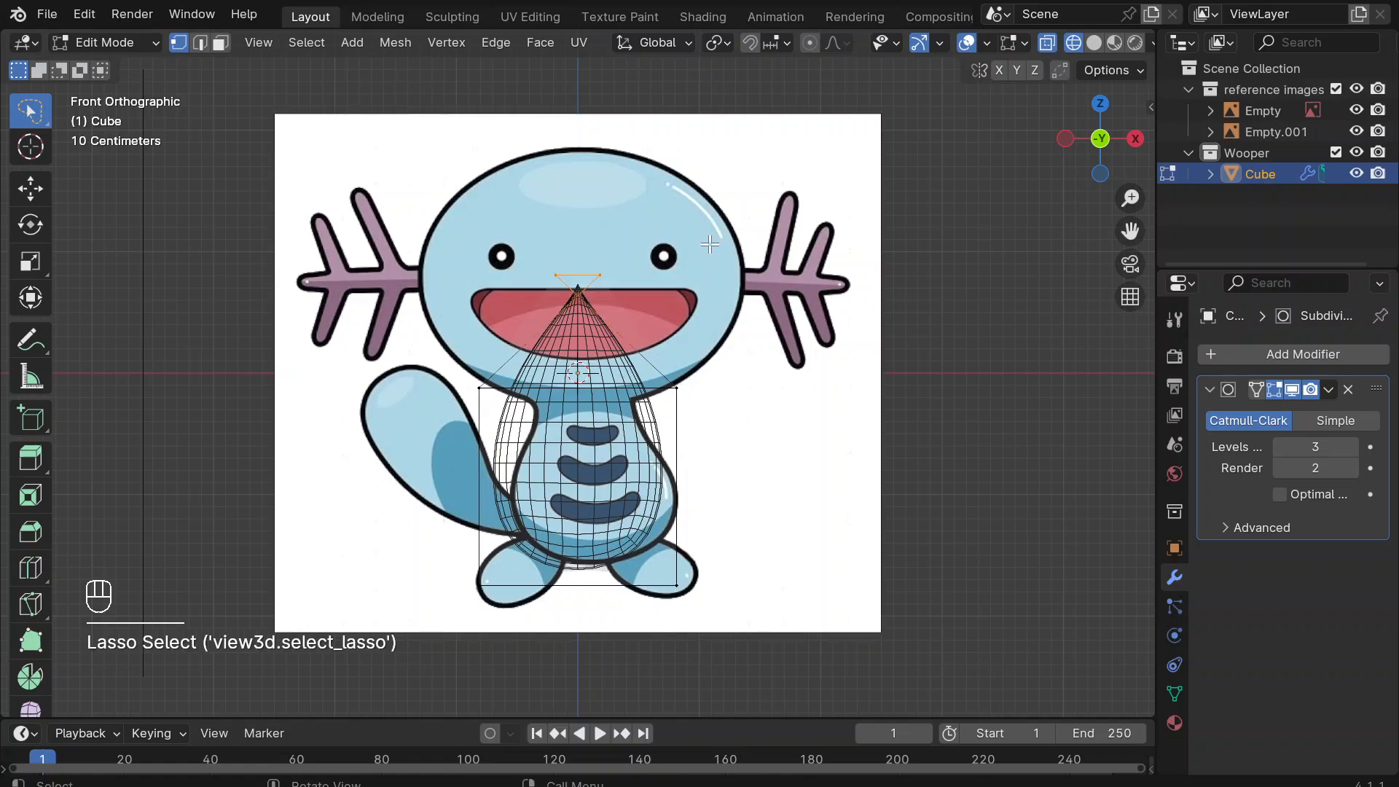
{"action": "key", "text": "g"}
{"action": "key", "text": "z"}
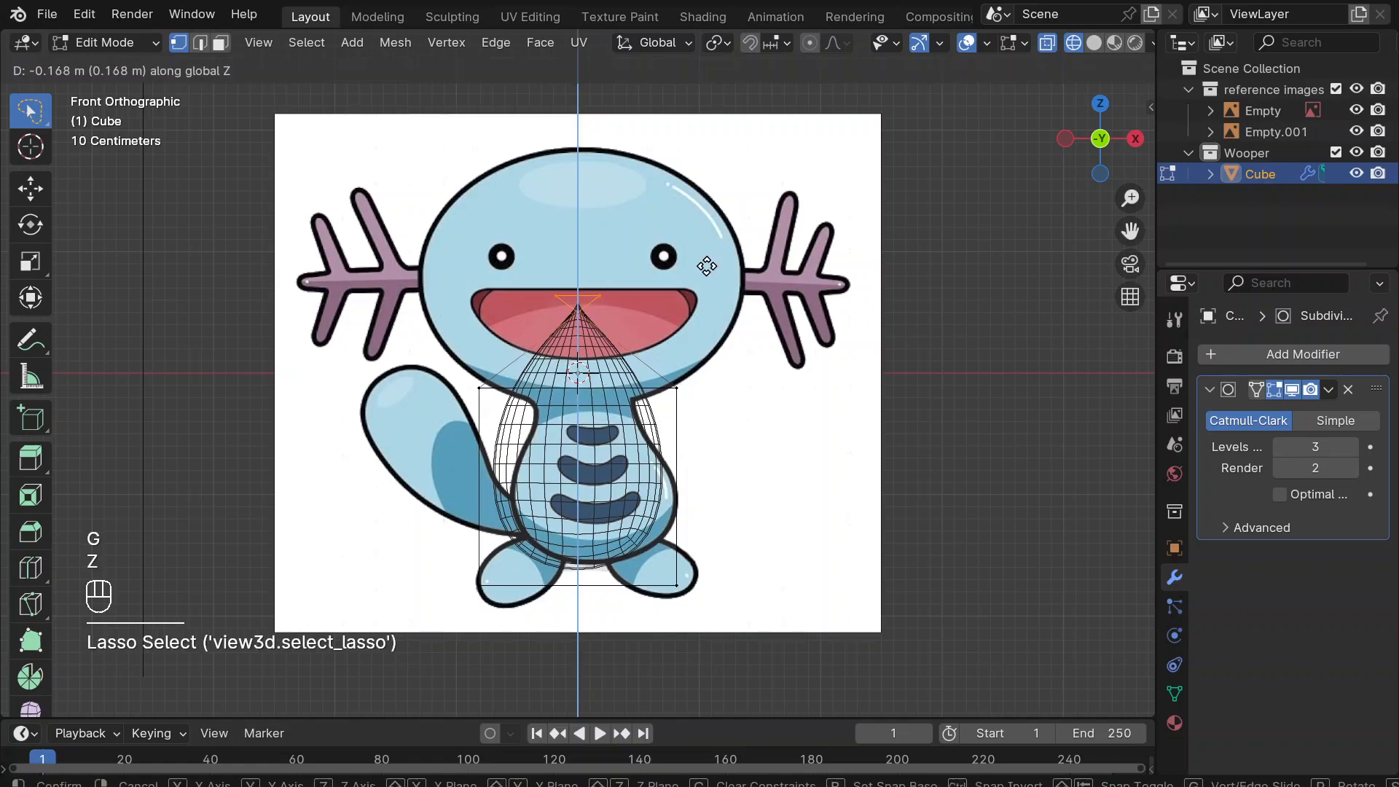
{"action": "left_click", "coordinate": [701, 300]}
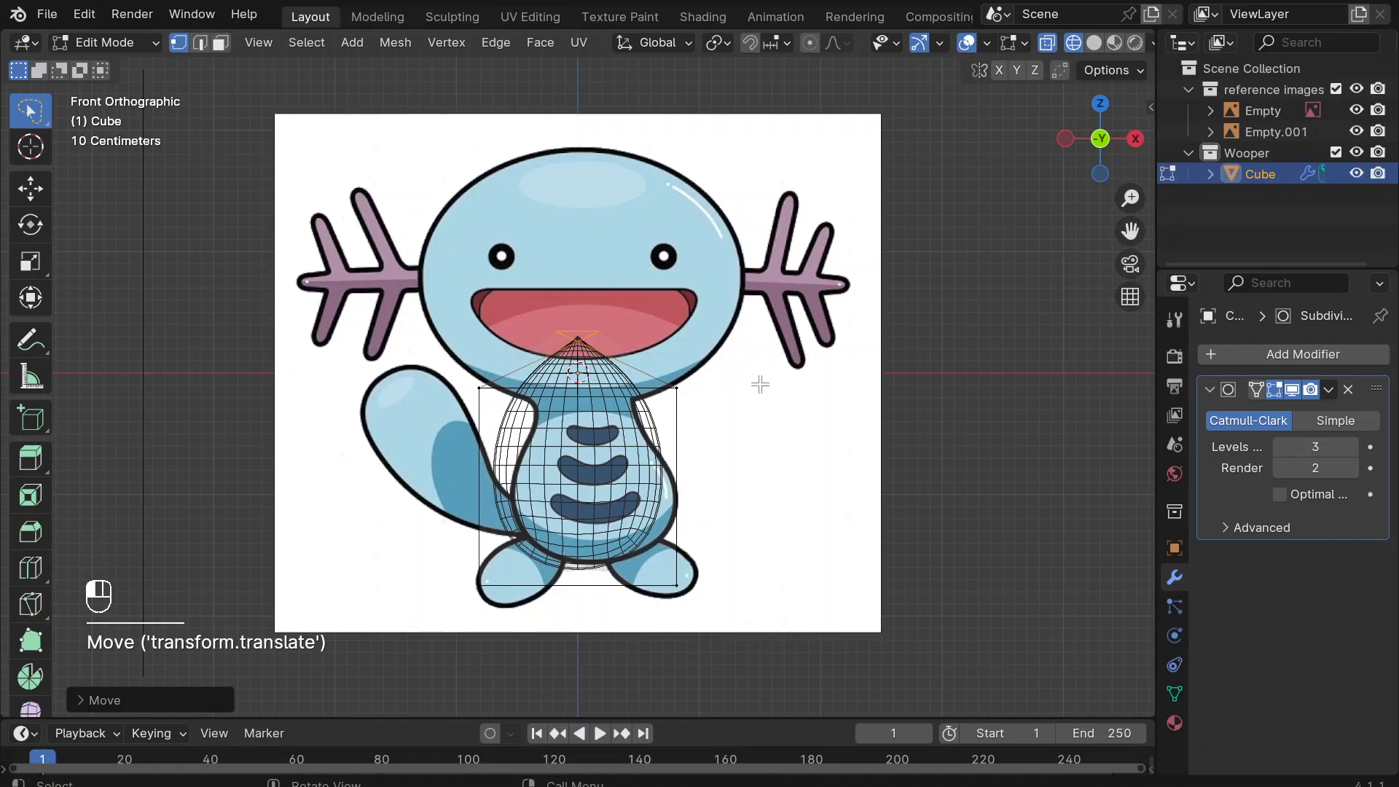
Lower the wide upper ring of body vertices along Z to just below the reference's neck.
{"action": "mouse_move", "coordinate": [758, 382]}
{"action": "right_mouse_down", "text": "ctrl"}
{"action": "mouse_move", "coordinate": [452, 386]}
{"action": "mouse_move", "coordinate": [686, 405]}
{"action": "right_mouse_up", "text": "ctrl"}
{"action": "key", "text": "g"}
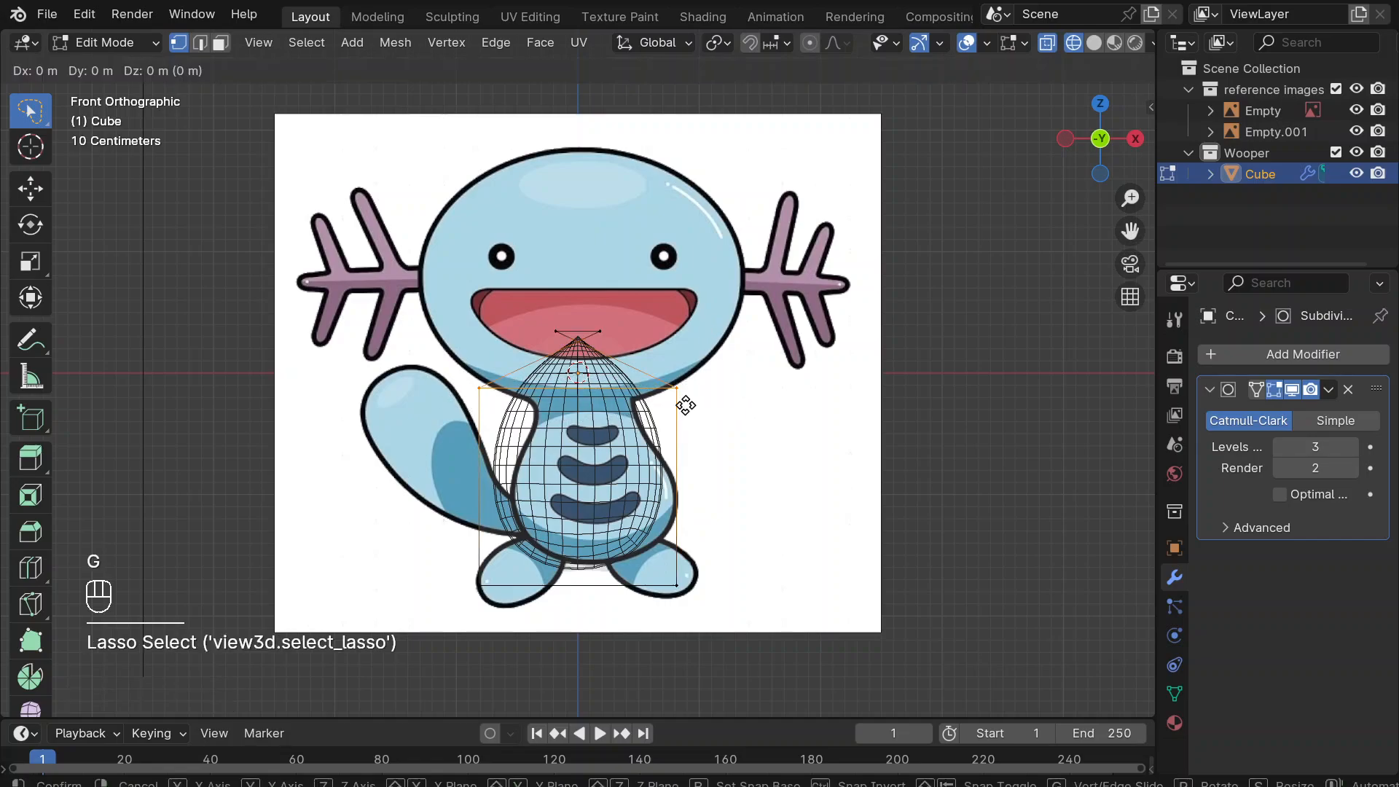
{"action": "key", "text": "z"}
{"action": "left_click", "coordinate": [685, 444]}
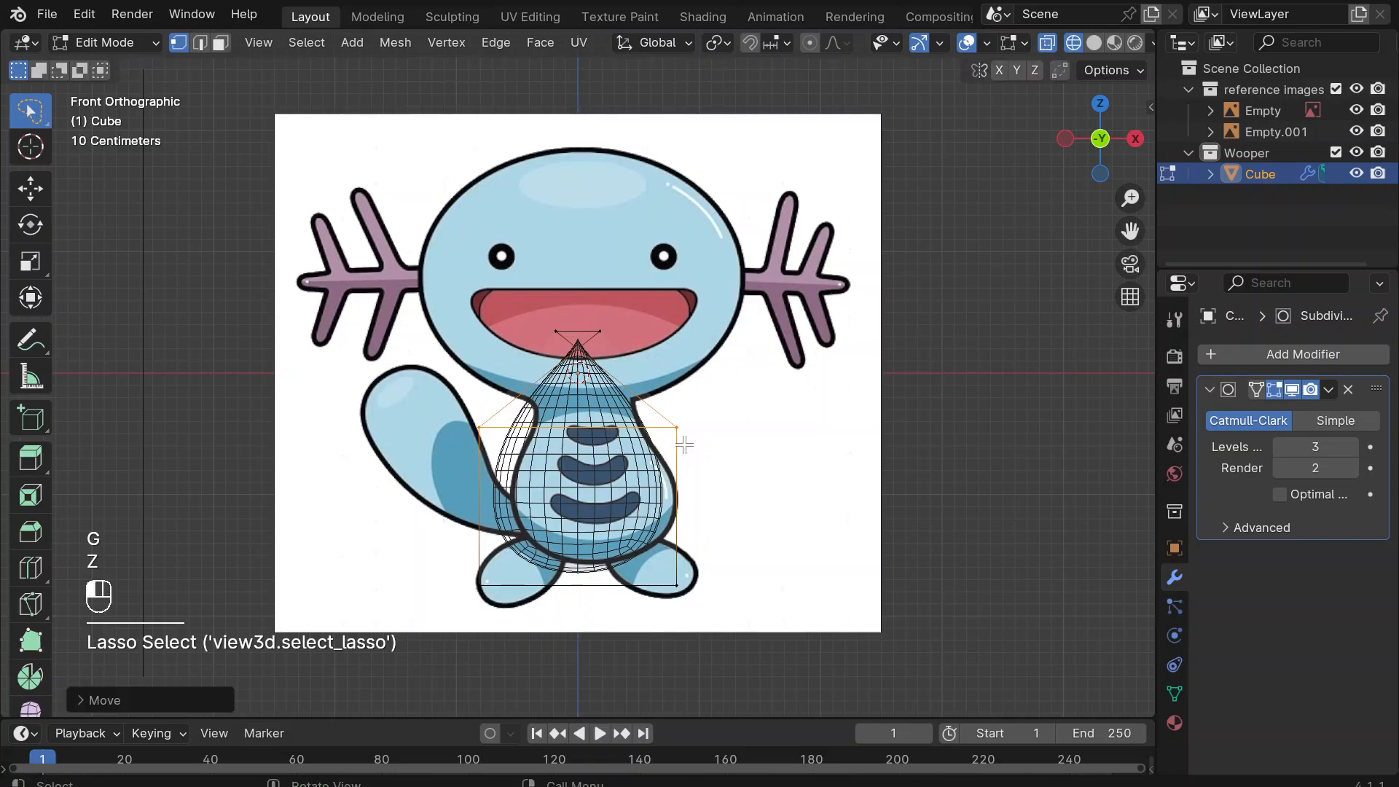
Enable X-axis mirror editing for the body mesh.
{"action": "middle_click_drag", "start_coordinate": [762, 462], "coordinate": [738, 360]}
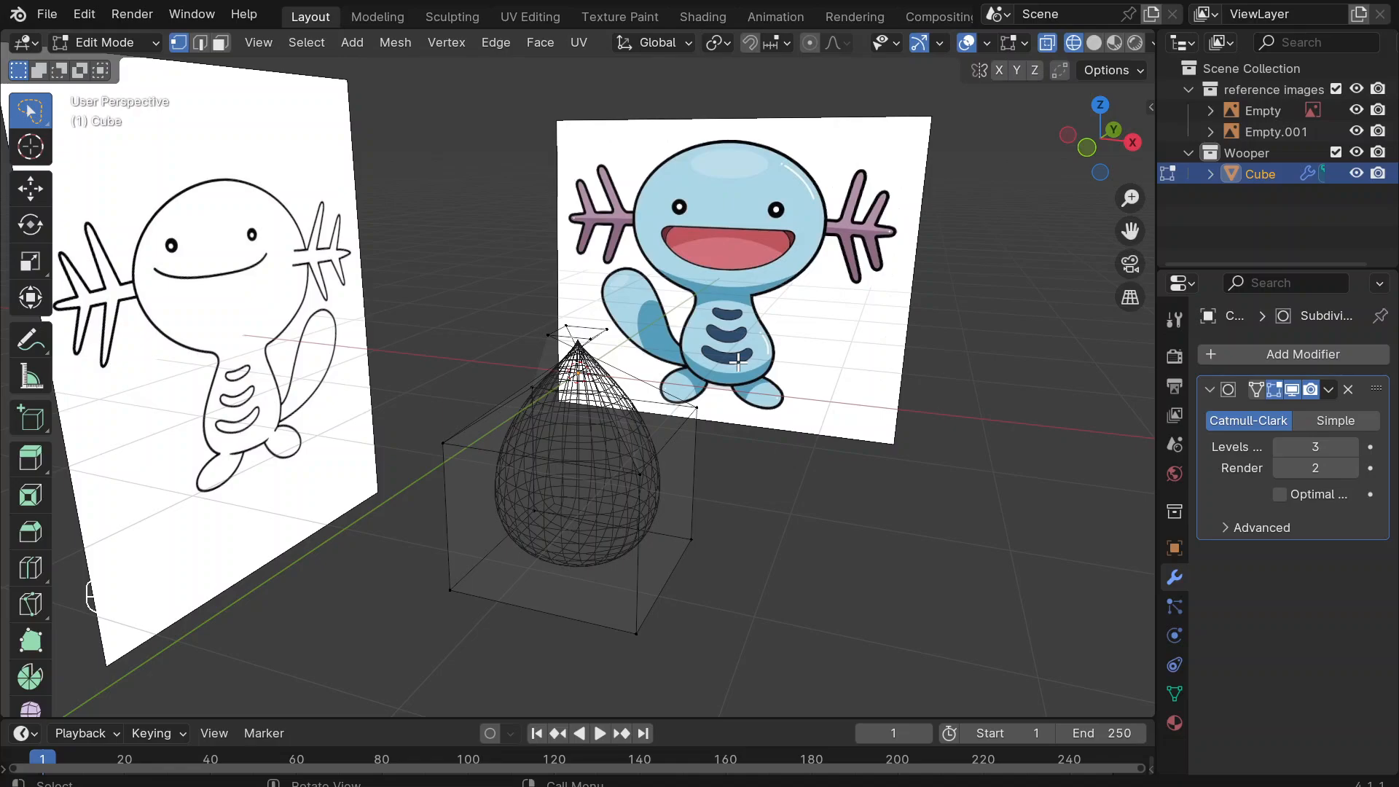
{"action": "middle_click_drag", "start_coordinate": [612, 390], "coordinate": [804, 315]}
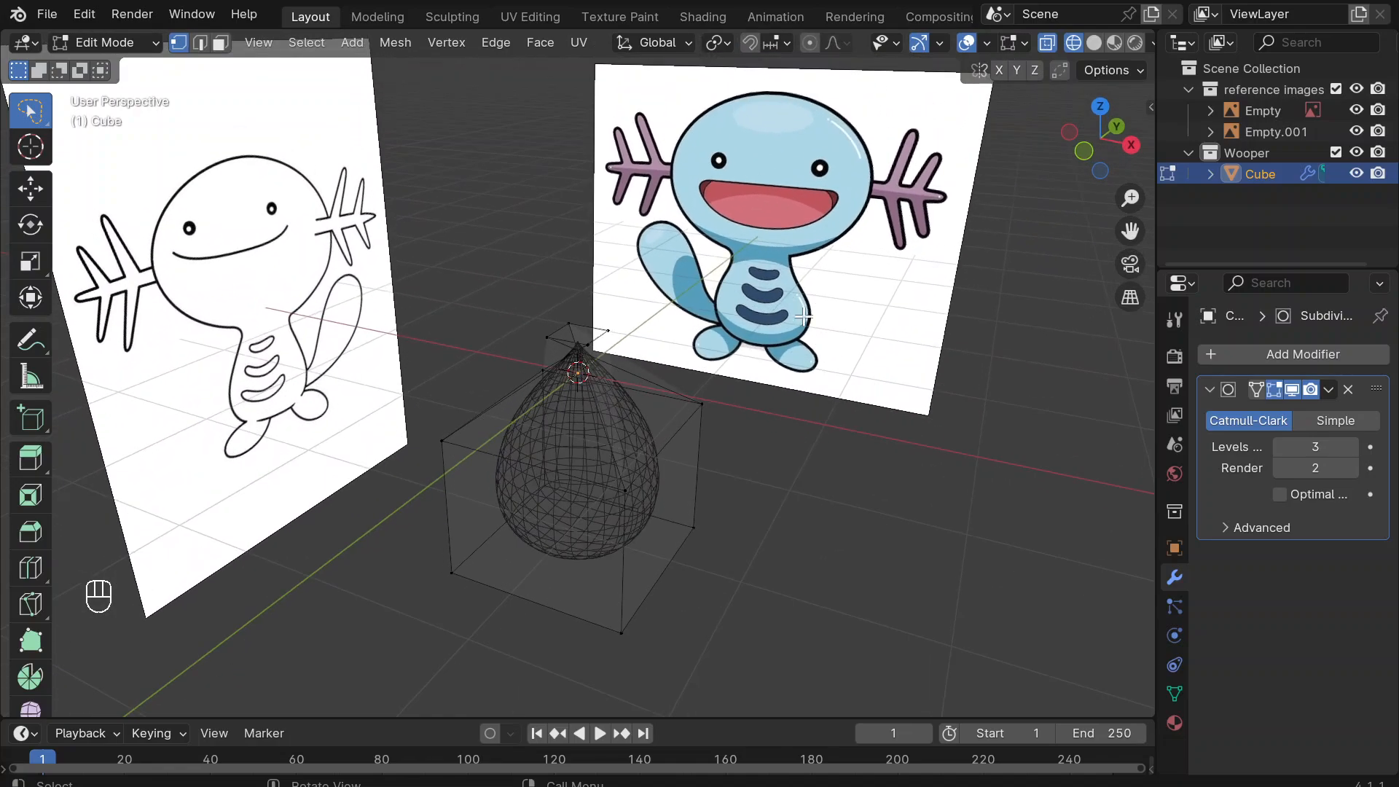
{"action": "left_click", "coordinate": [999, 70]}
{"action": "middle_click_drag", "start_coordinate": [544, 581], "coordinate": [547, 580]}
Try moving an upper corner vertex of the body outward with X mirroring, and undo the move.
{"action": "left_click", "coordinate": [699, 467]}
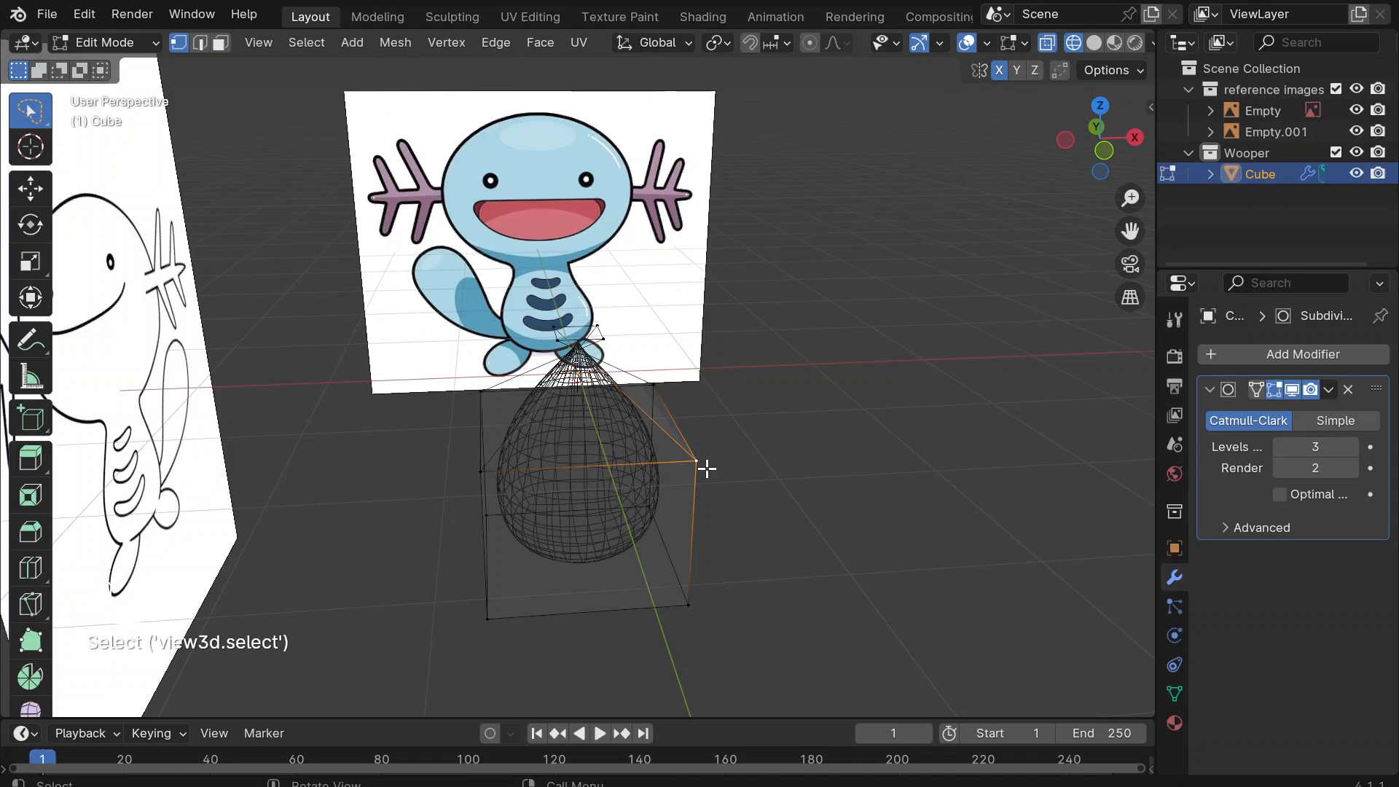
{"action": "key", "text": "g"}
{"action": "left_click", "coordinate": [853, 379]}
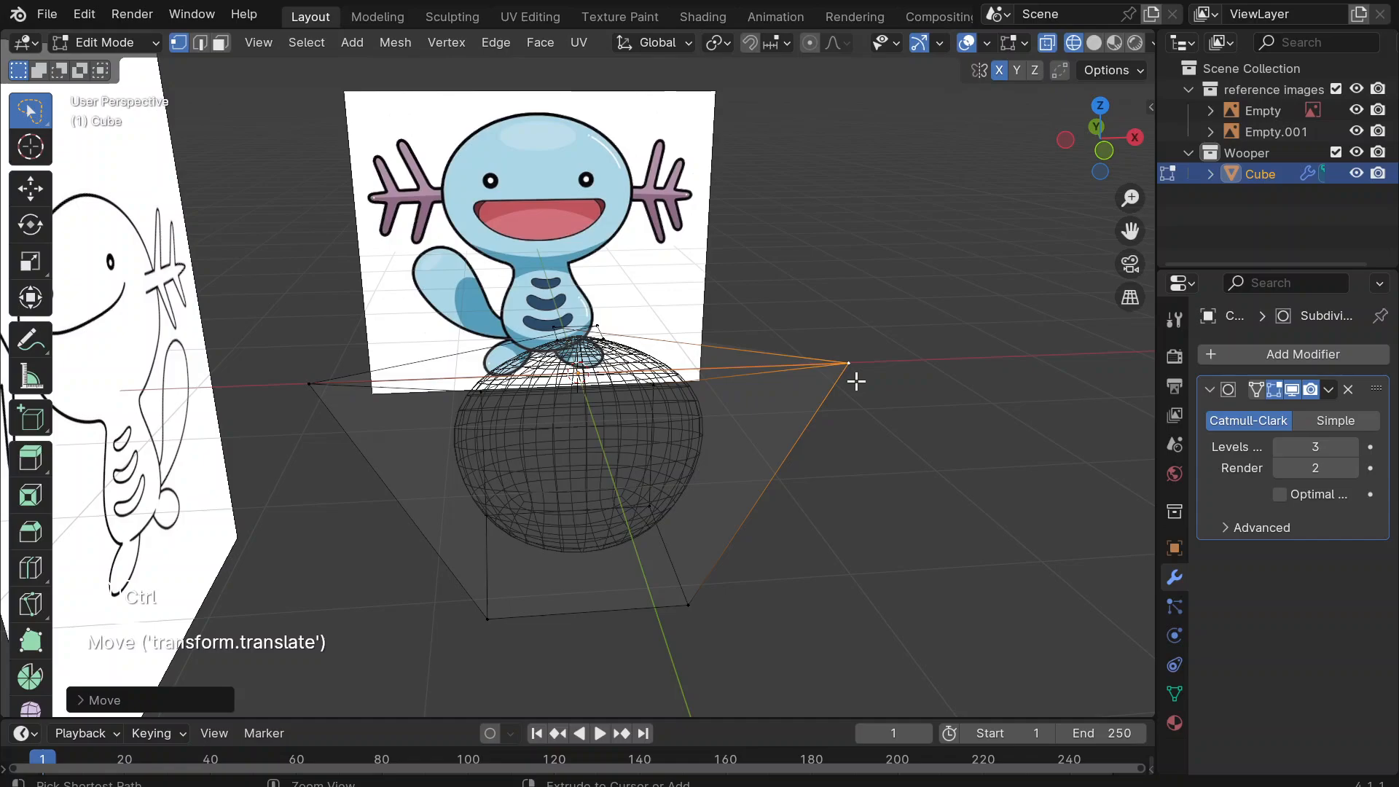
{"action": "key", "text": "ctrl+z"}
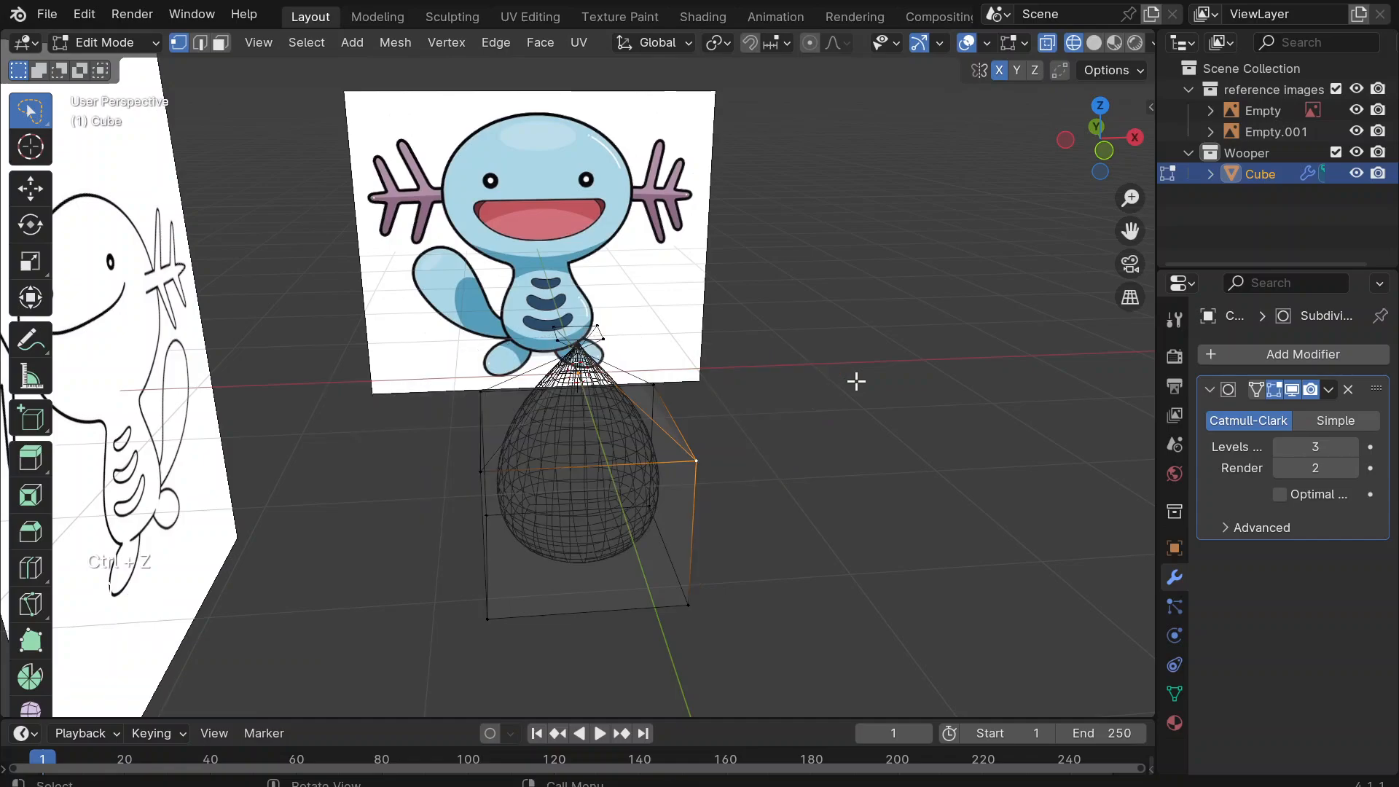
{"action": "middle_click_drag", "start_coordinate": [857, 381], "coordinate": [856, 381]}
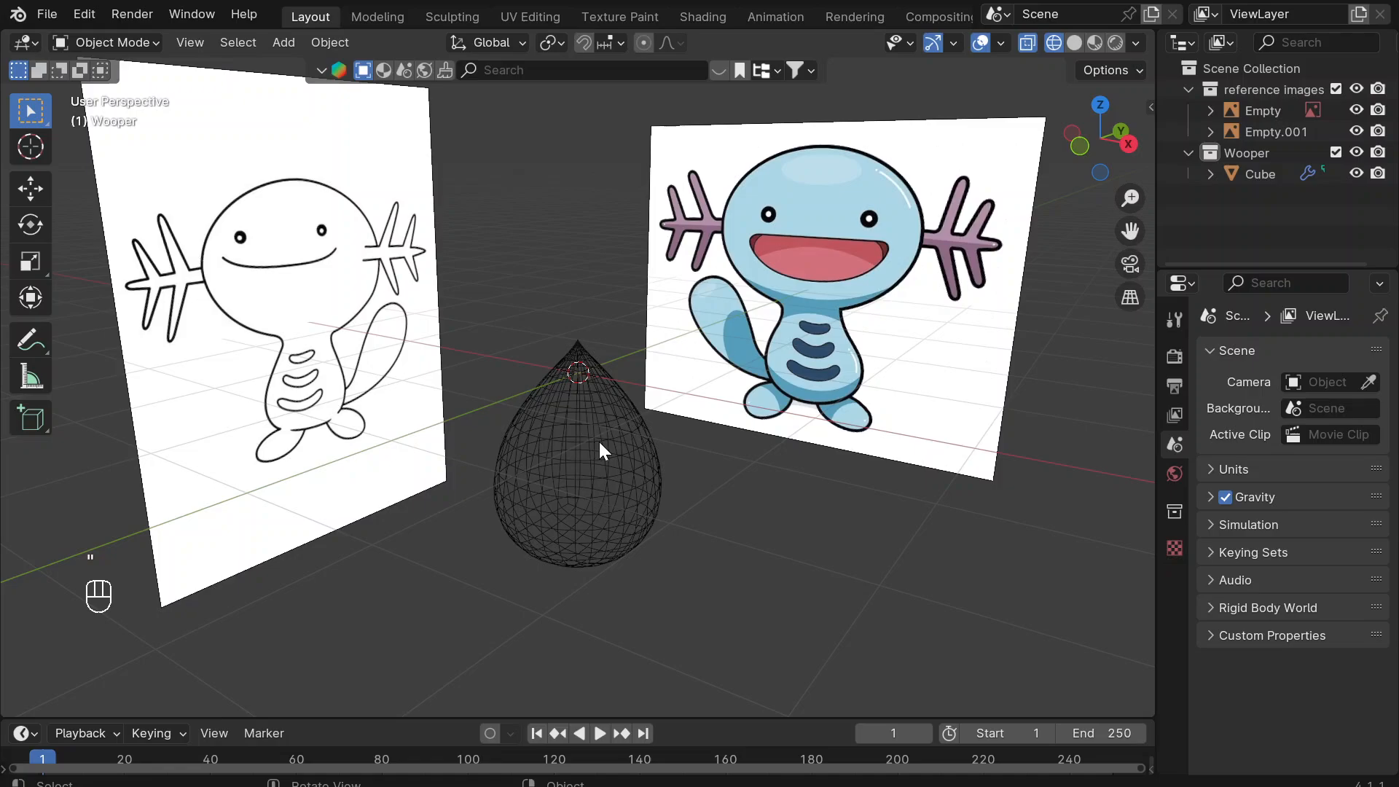
Scale the body object along Y by about 0.85 to make it slimmer front to back.
{"action": "left_click", "coordinate": [622, 478]}
{"action": "middle_click_drag", "start_coordinate": [622, 479], "coordinate": [624, 481]}
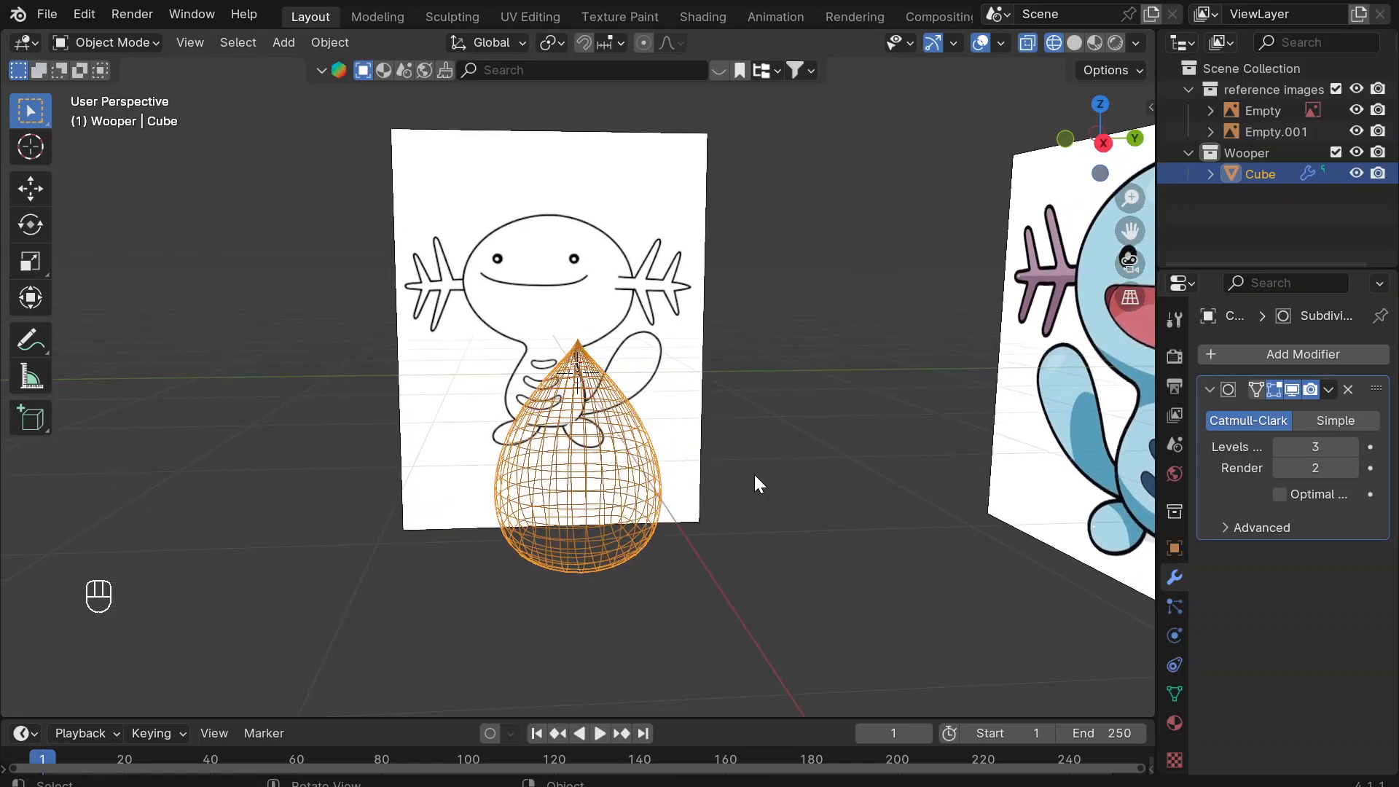
{"action": "key", "text": "s"}
{"action": "key", "text": "y"}
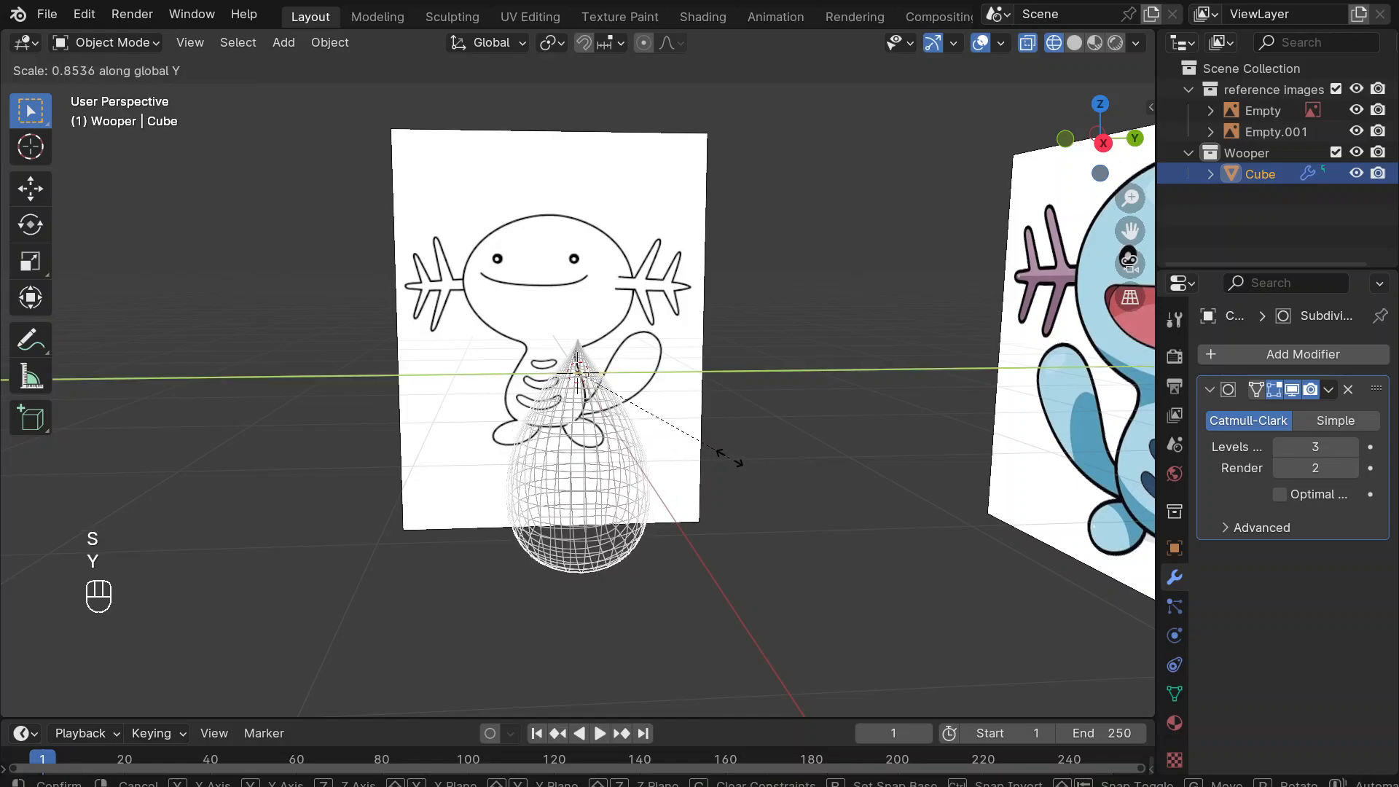
{"action": "left_click", "coordinate": [737, 458]}
Scale the body object slightly shorter along Z.
{"action": "middle_click_drag", "start_coordinate": [737, 458], "coordinate": [742, 467]}
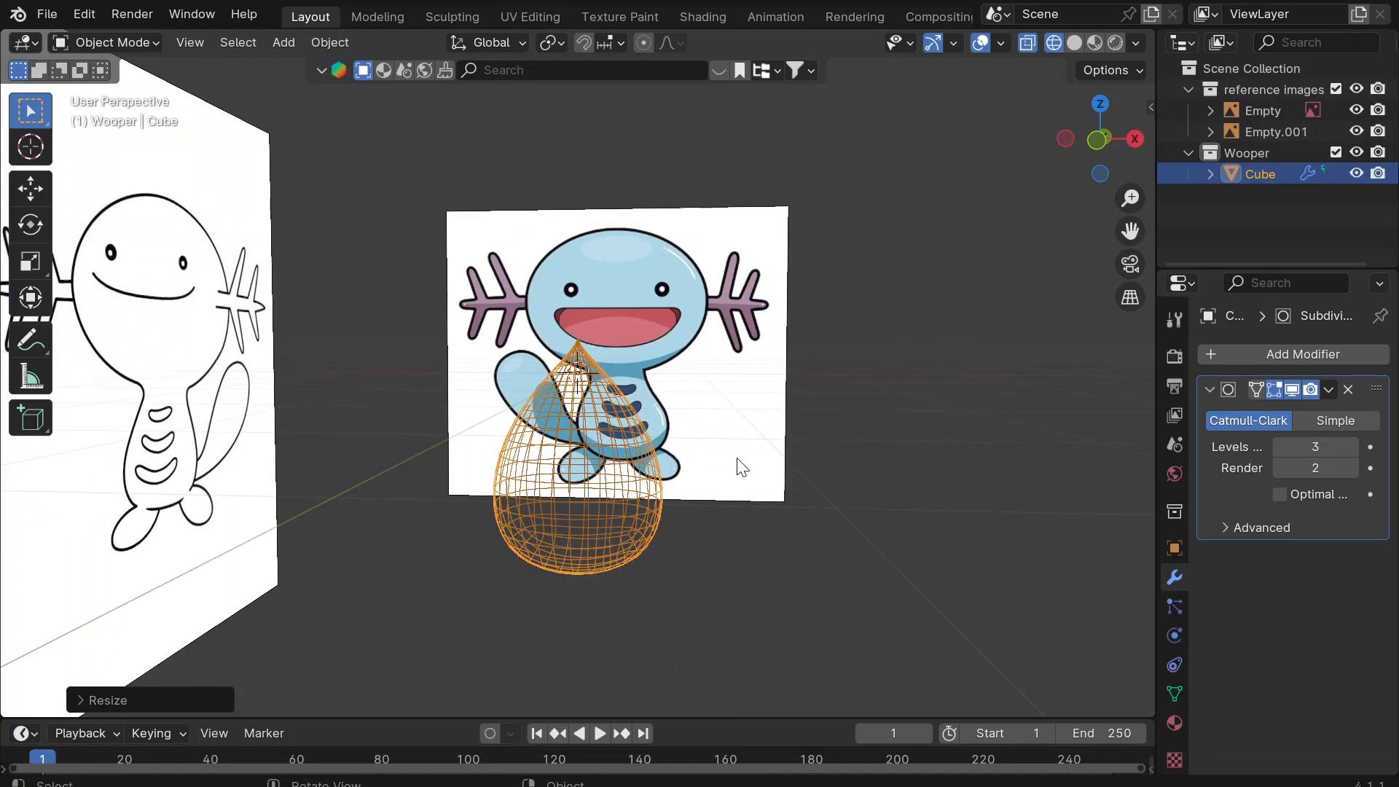
{"action": "key", "text": "s"}
{"action": "key", "text": "z"}
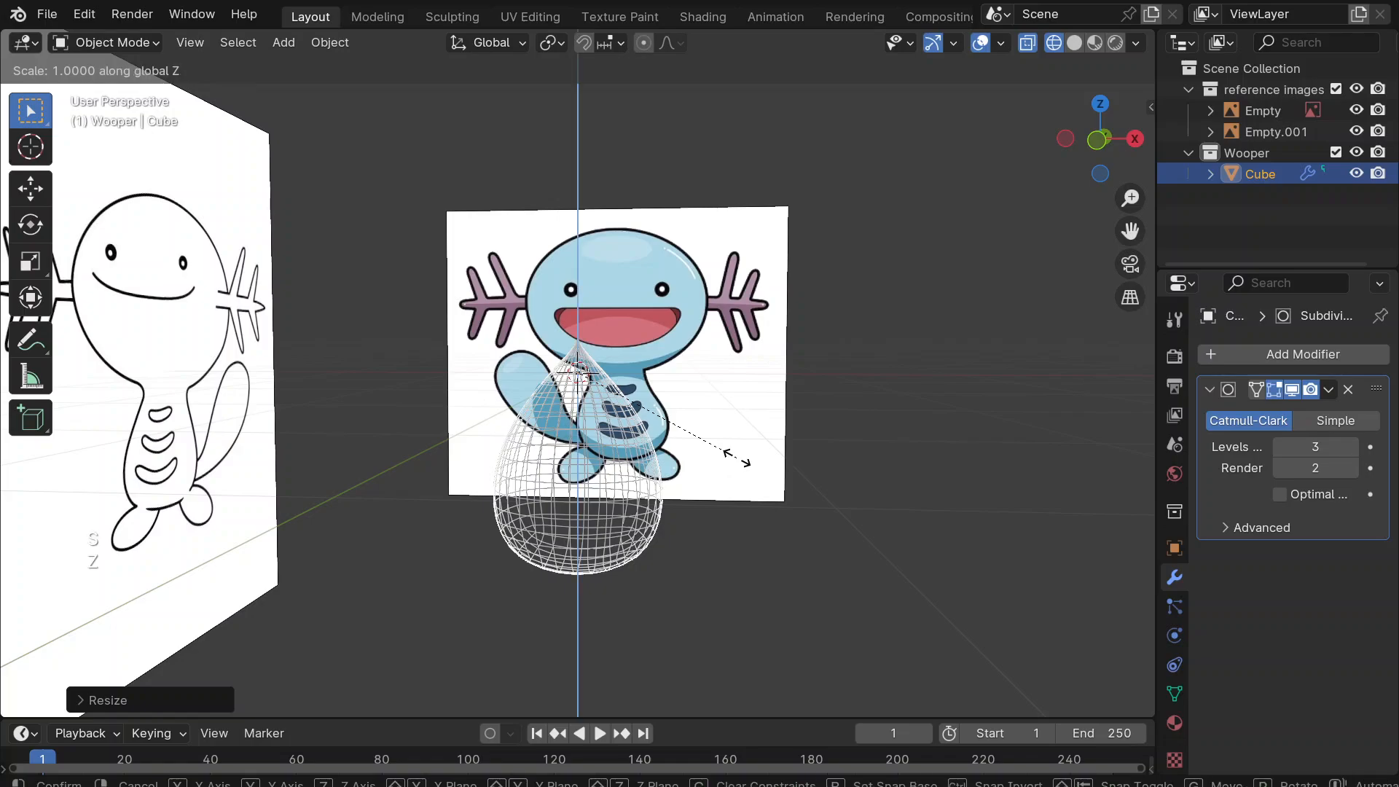
{"action": "left_click", "coordinate": [732, 456]}
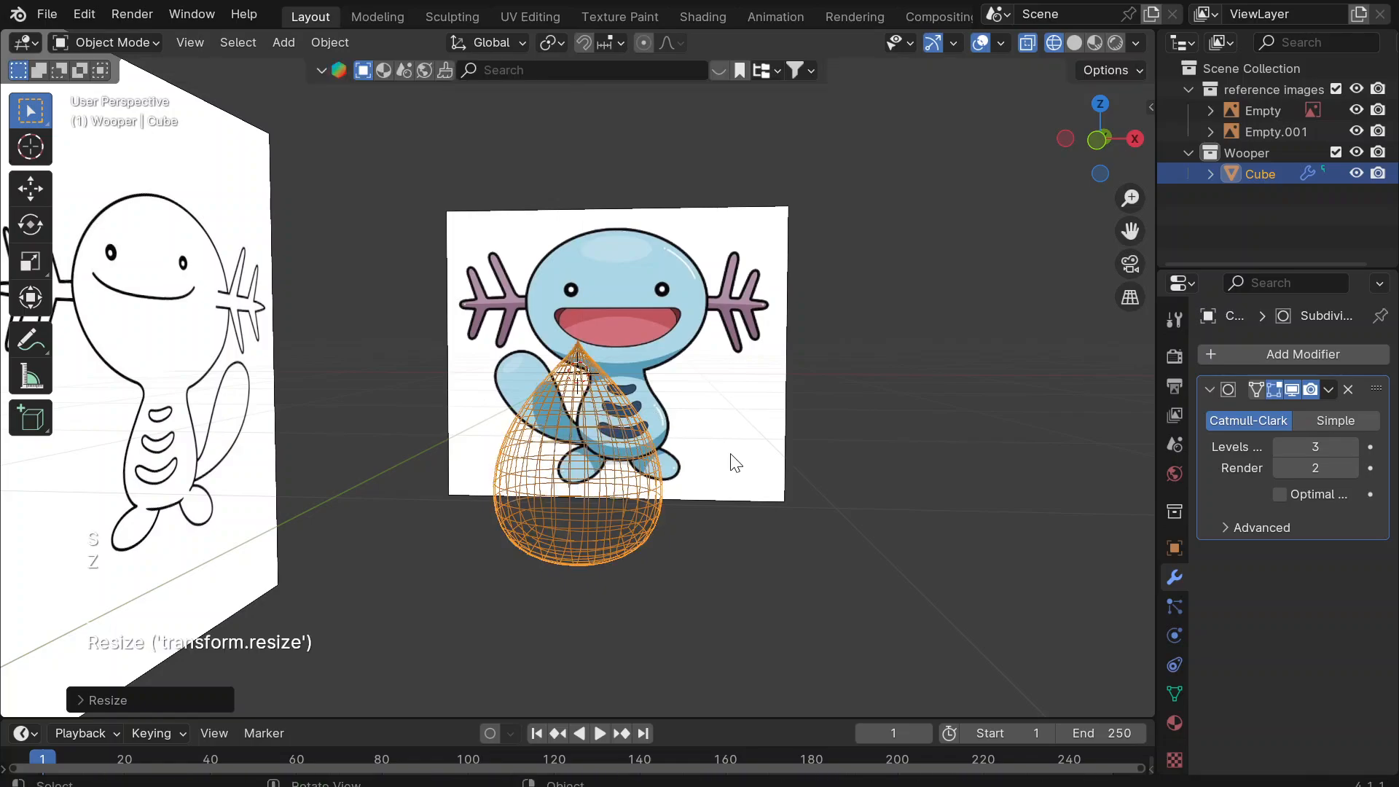
Show the viewport in solid shading without X-ray, deselect the body, and save the file.
{"action": "left_click", "coordinate": [1027, 46]}
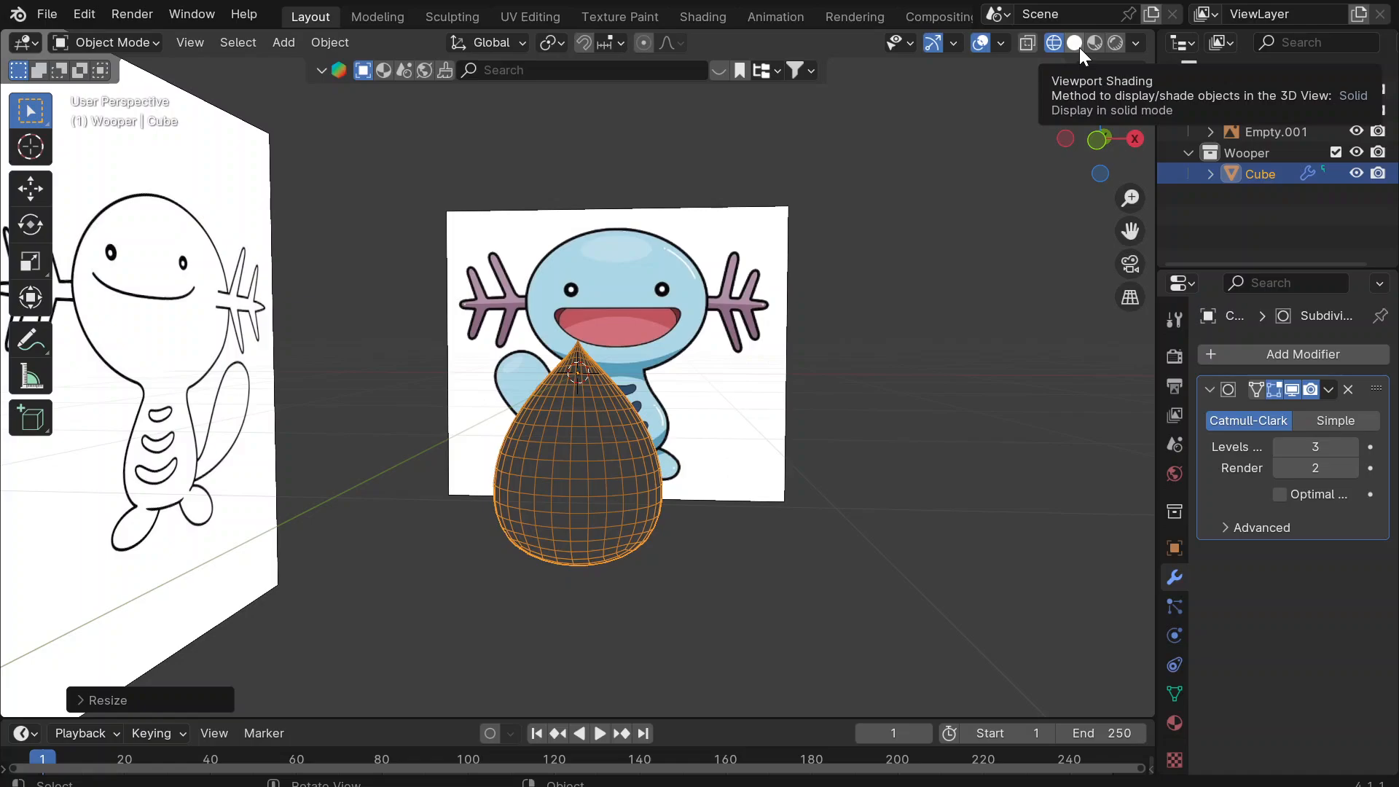
{"action": "left_click", "coordinate": [1079, 47]}
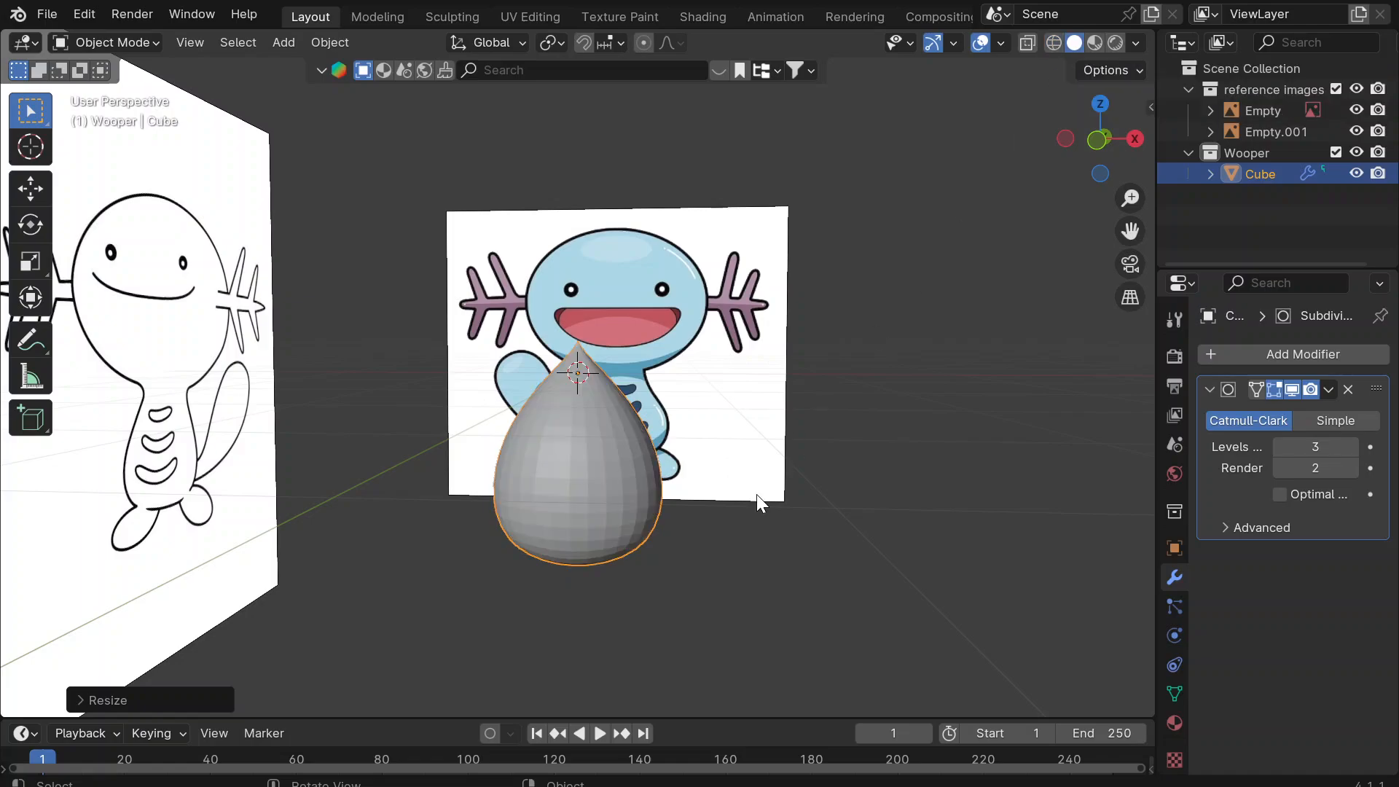
{"action": "middle_click_drag", "start_coordinate": [757, 494], "coordinate": [766, 532]}
{"action": "left_click", "coordinate": [766, 533]}
{"action": "key", "text": "ctrl+s"}
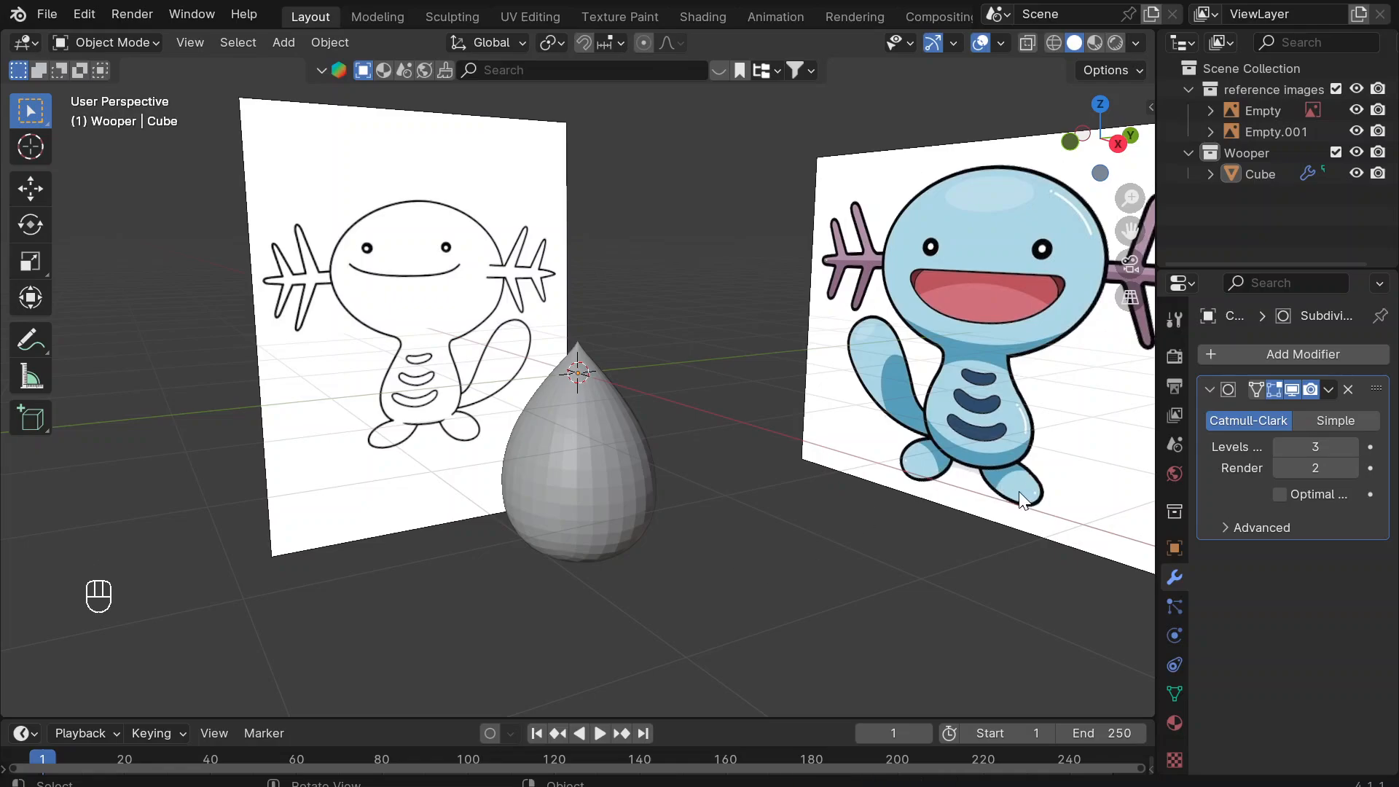
Add a new cube mesh for the foot and give it a level 3 subdivision surface.
{"action": "mouse_move", "coordinate": [581, 631]}
{"action": "middle_mouse_down"}
{"action": "mouse_move", "coordinate": [583, 647]}
{"action": "mouse_move", "coordinate": [650, 614]}
{"action": "middle_mouse_up"}
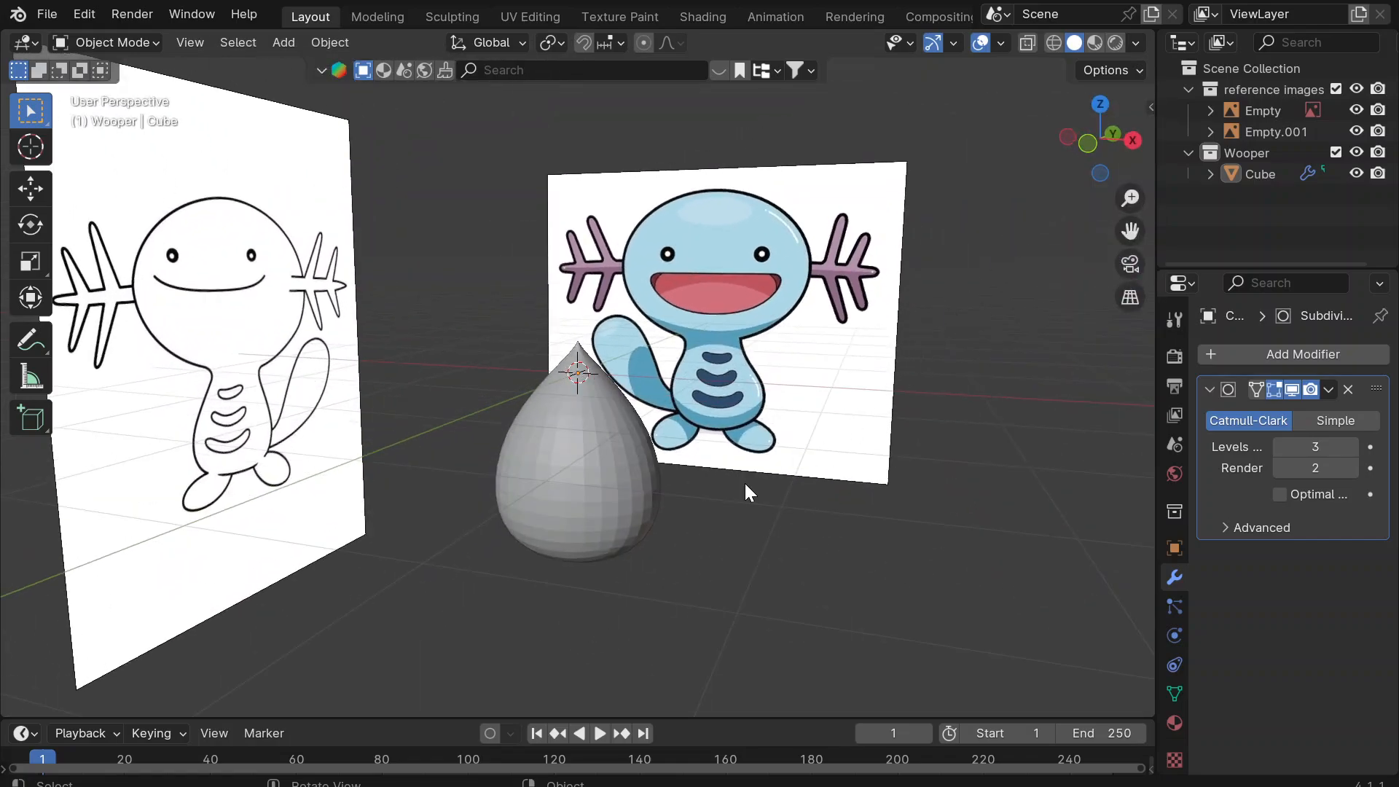
{"action": "key", "text": "shift+a"}
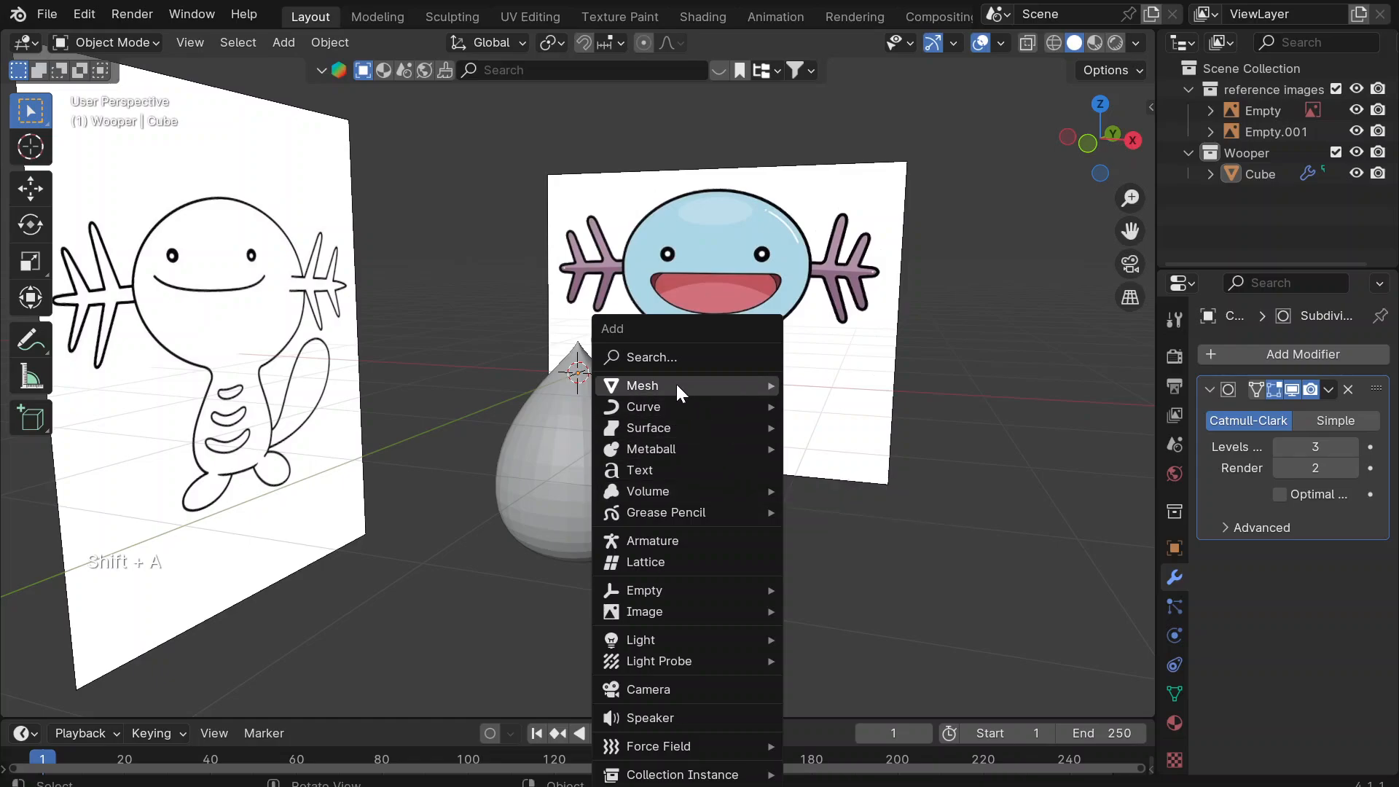
{"action": "mouse_move", "coordinate": [678, 386]}
{"action": "left_click", "coordinate": [837, 409]}
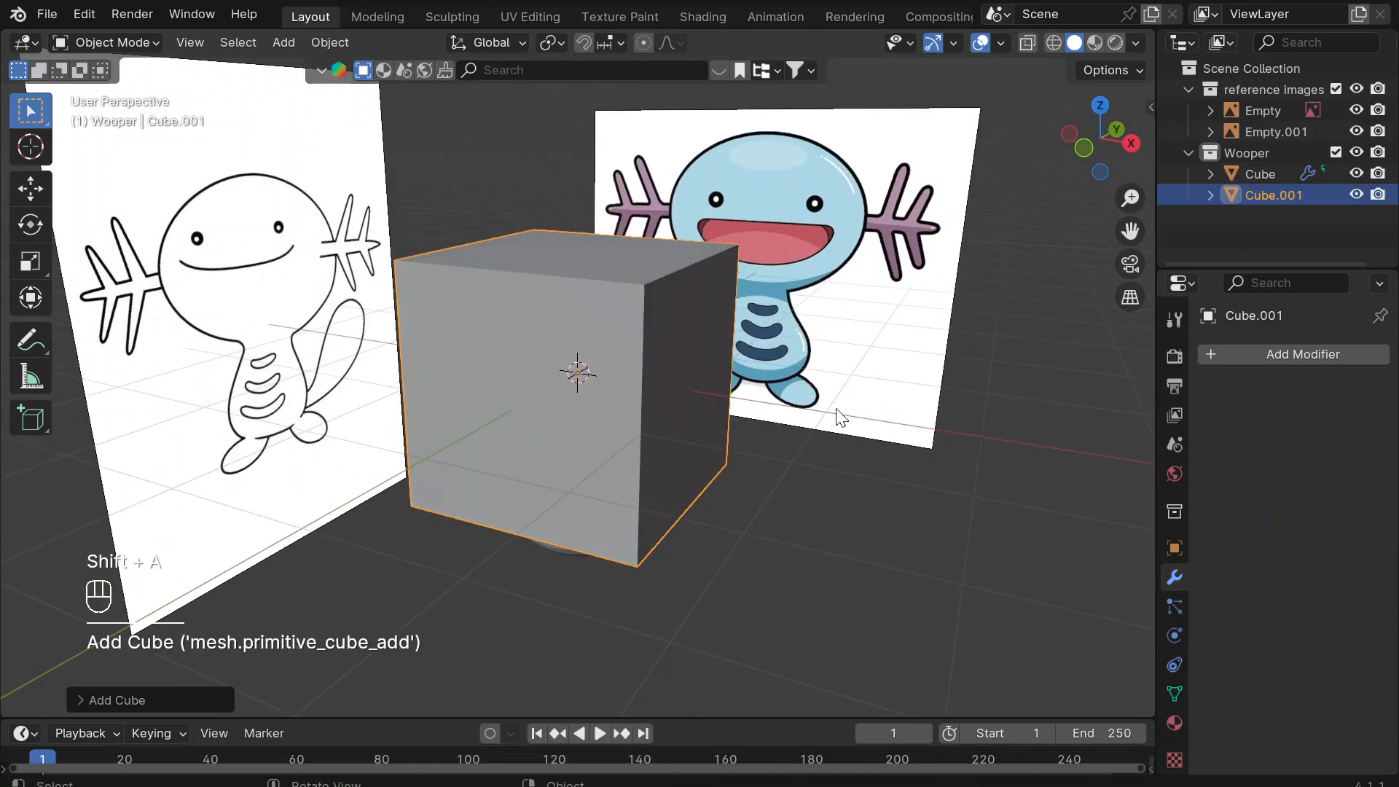
{"action": "middle_click_drag", "start_coordinate": [837, 410], "coordinate": [837, 409]}
{"action": "key", "text": "ctrl+3"}
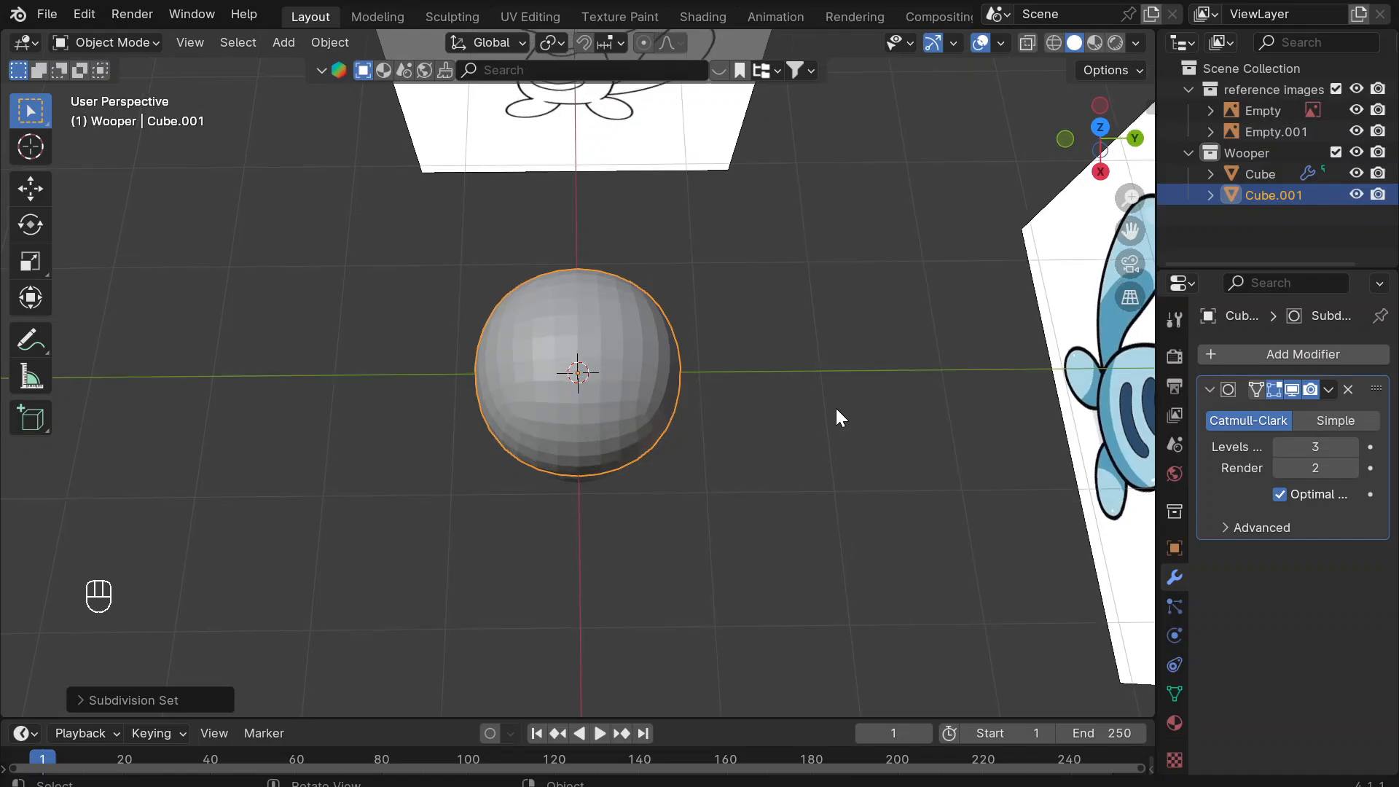
Stretch the new rounded cube along Y by about 1.5 to form an elongated foot.
{"action": "key", "text": "s"}
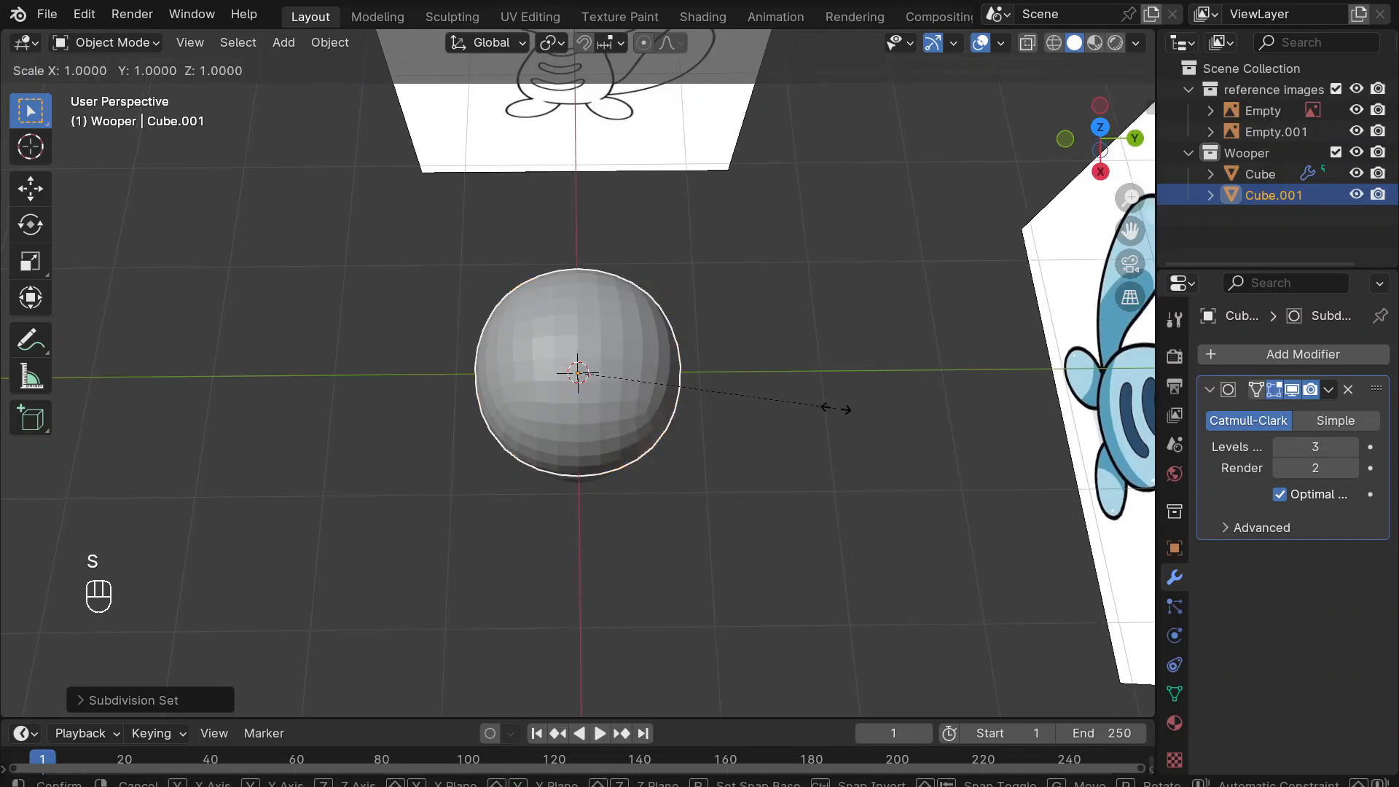
{"action": "key", "text": "y"}
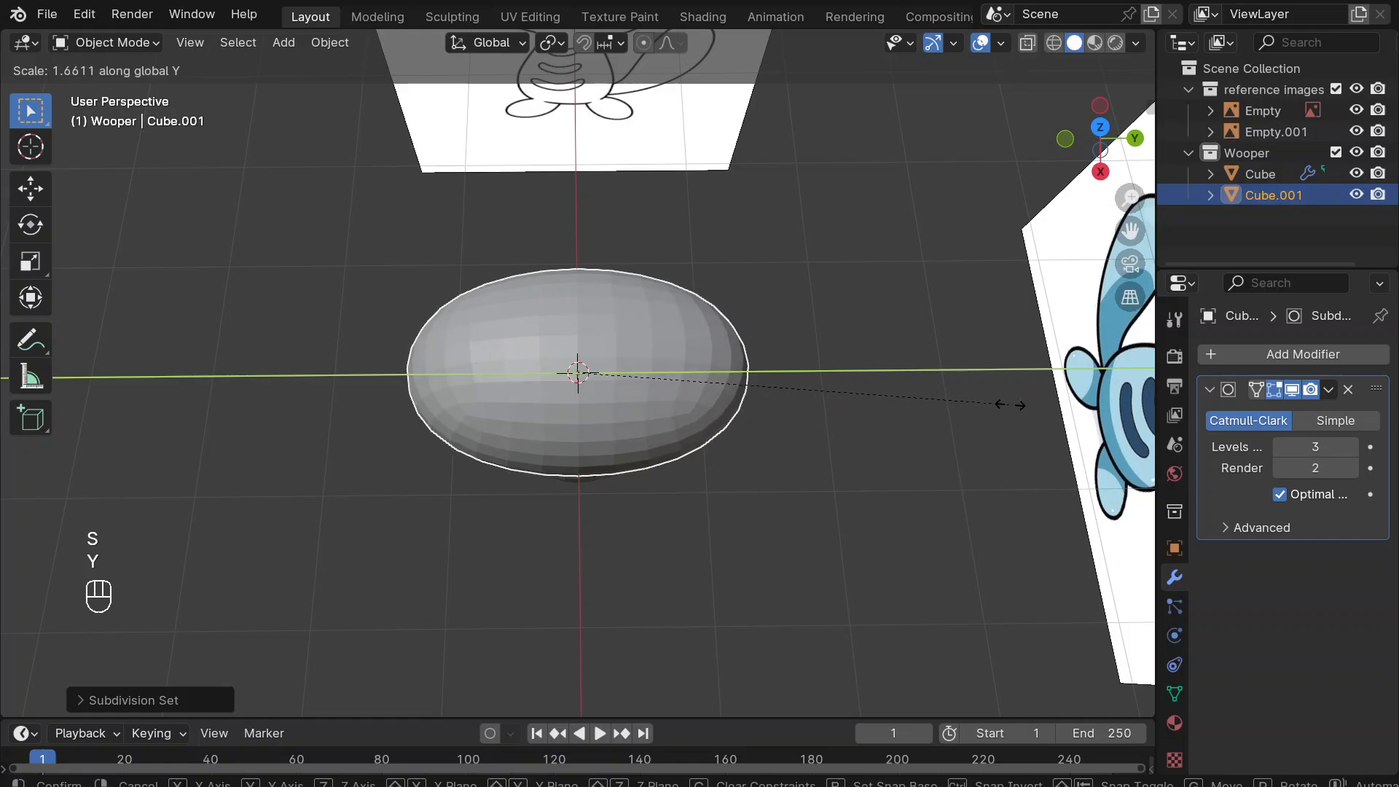
{"action": "left_click", "coordinate": [967, 393]}
{"action": "middle_click_drag", "start_coordinate": [967, 400], "coordinate": [967, 400]}
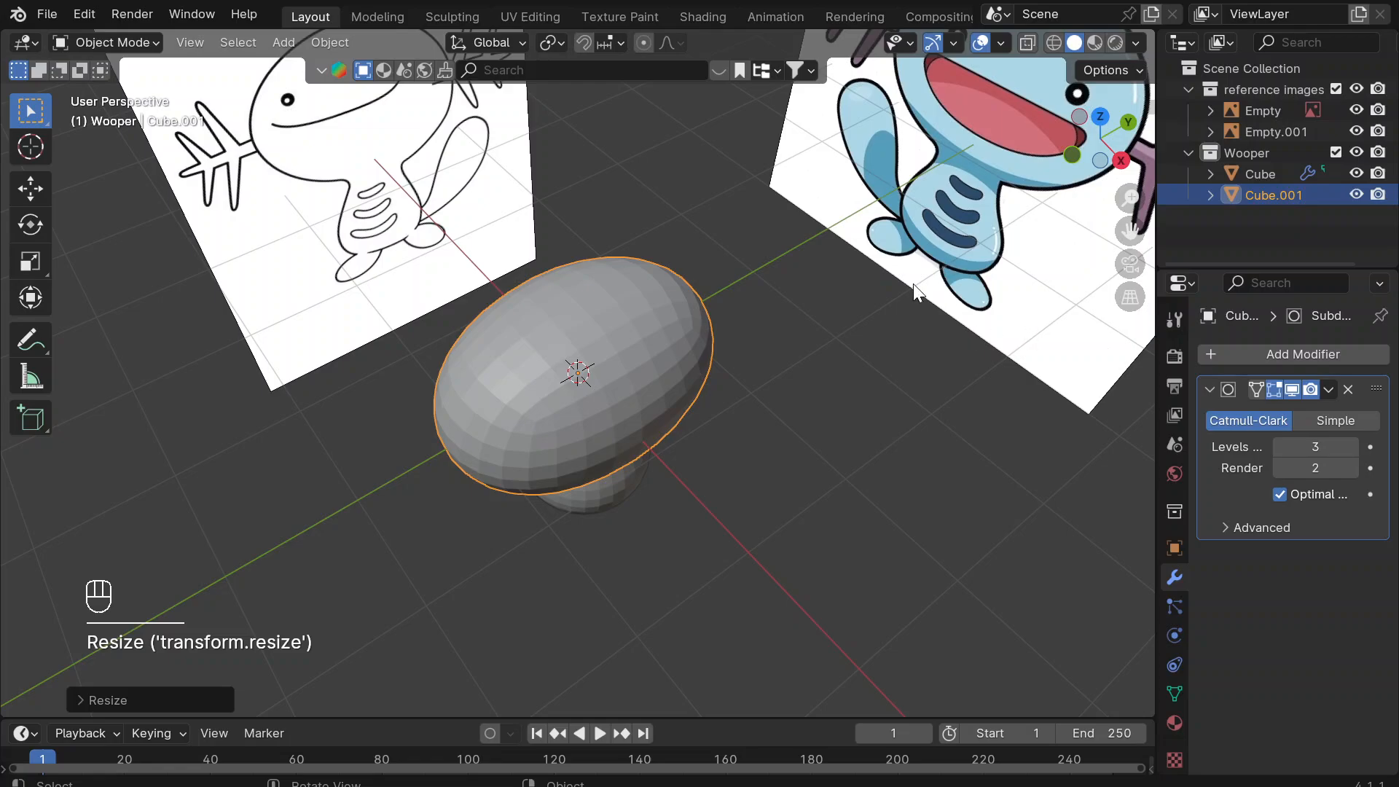
Scale the foot down uniformly to about 0.35 and lower it along Z to the base of the body.
{"action": "middle_click_drag", "start_coordinate": [960, 427], "coordinate": [960, 428]}
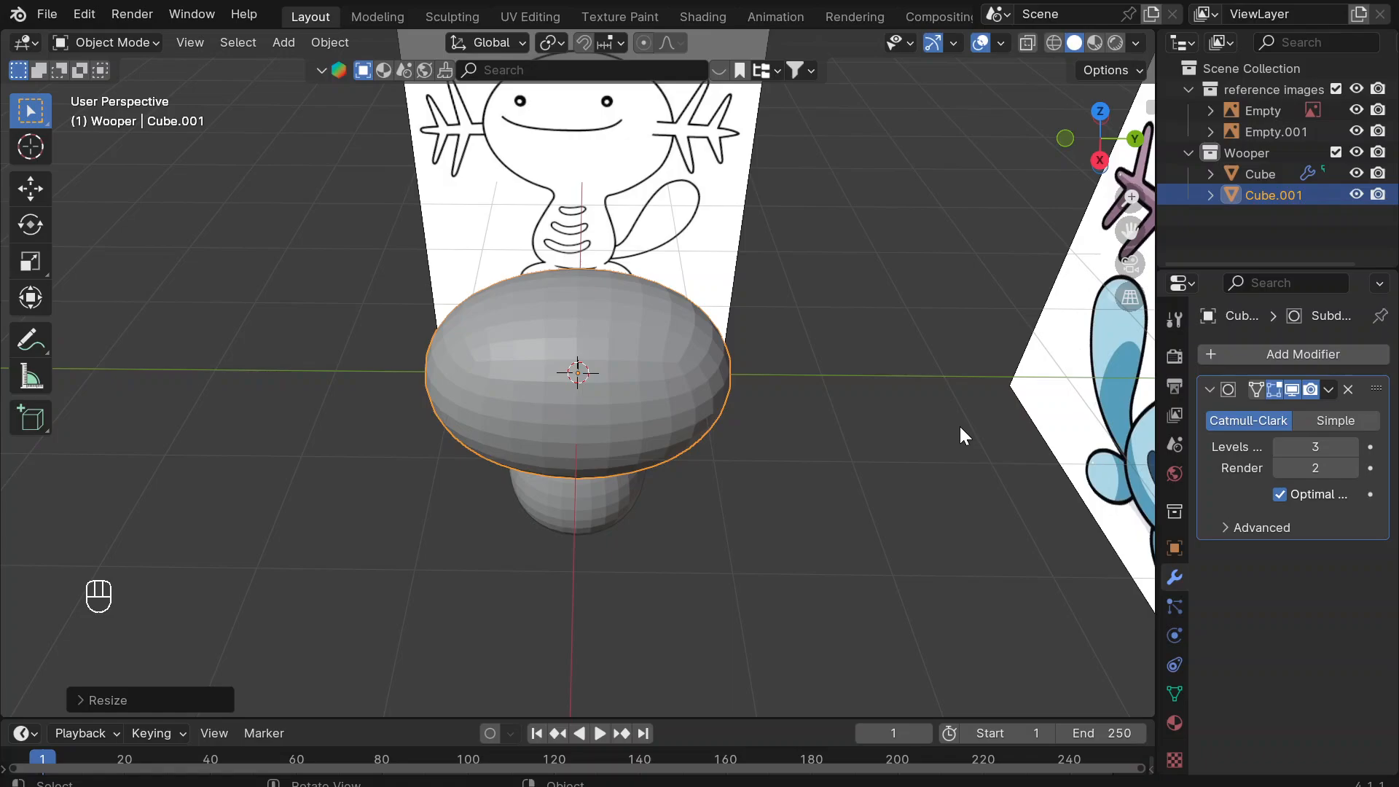
{"action": "key", "text": "s"}
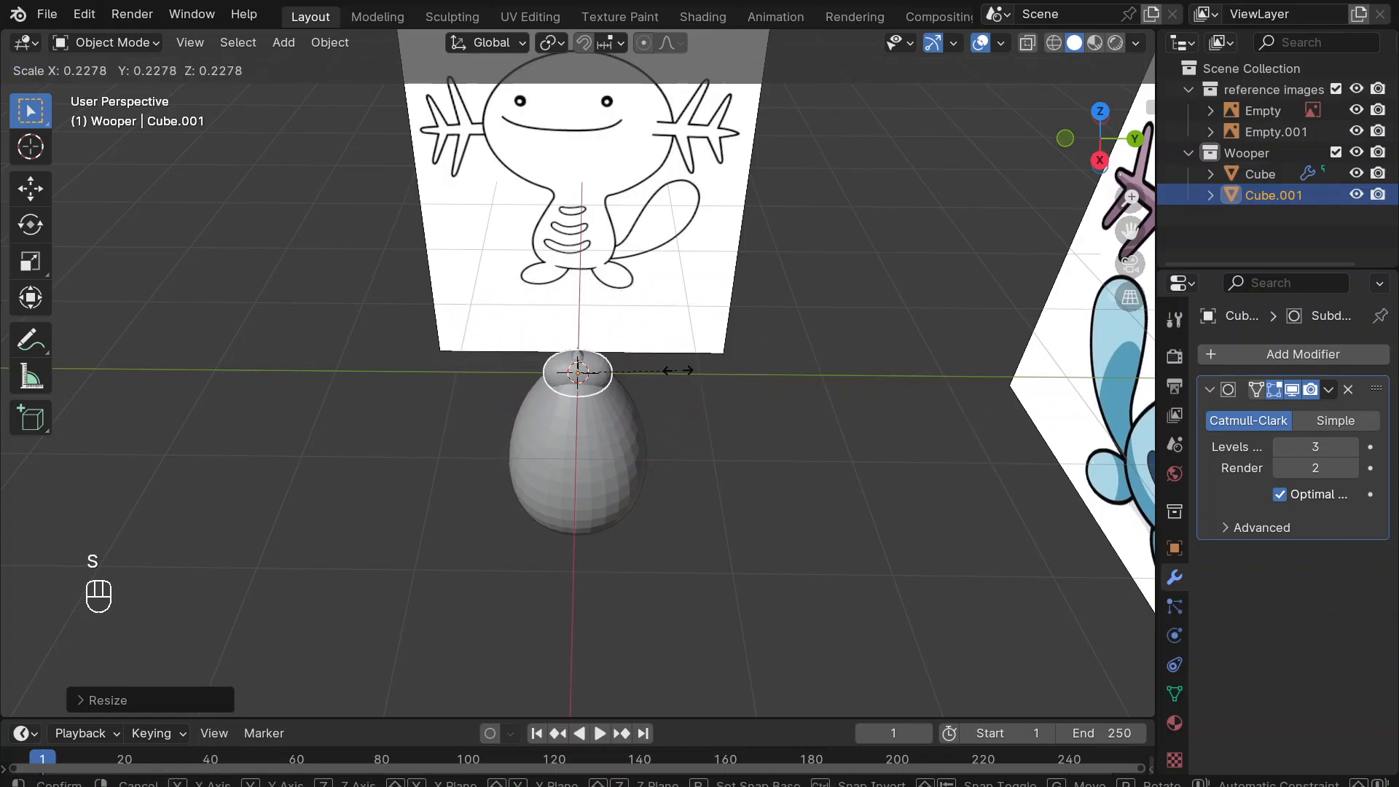
{"action": "left_click", "coordinate": [731, 380]}
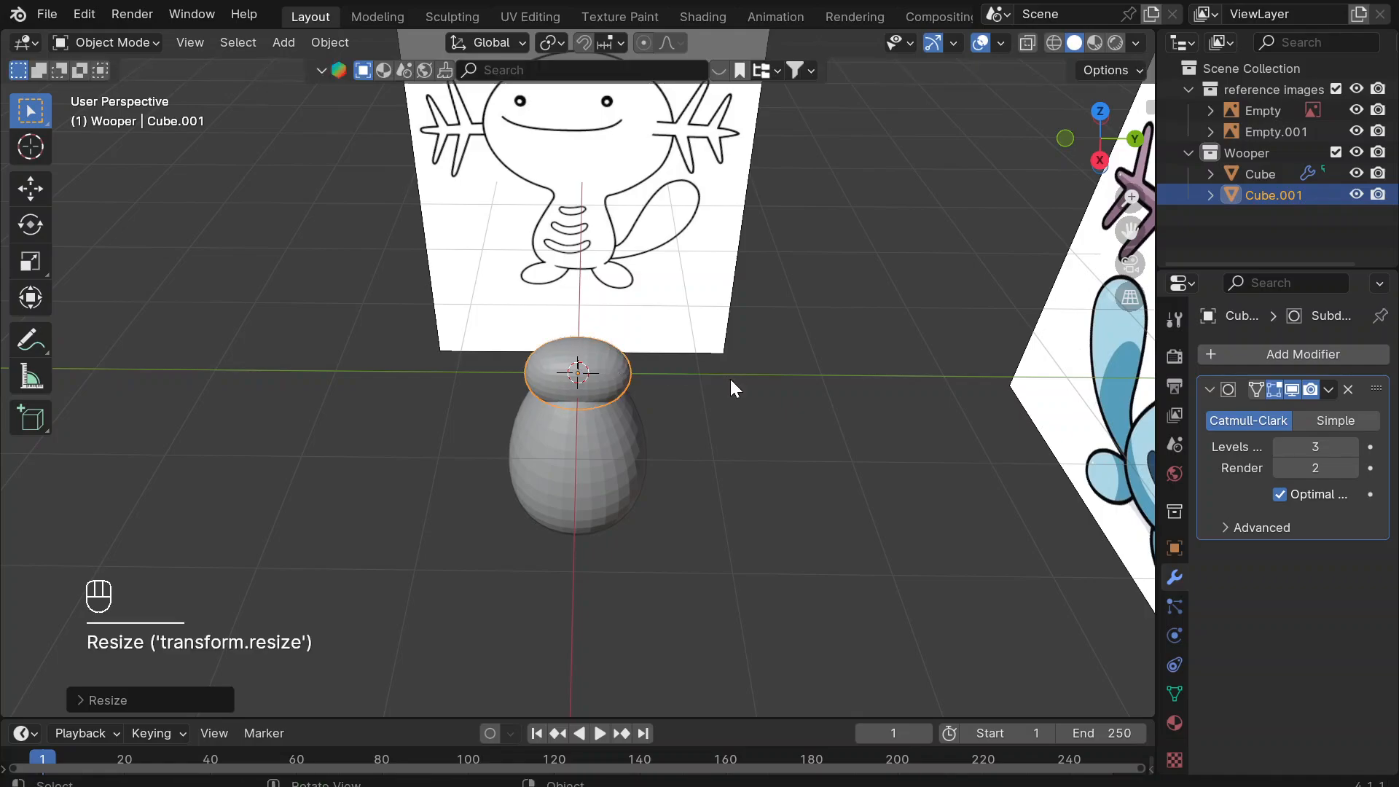
{"action": "key", "text": "g"}
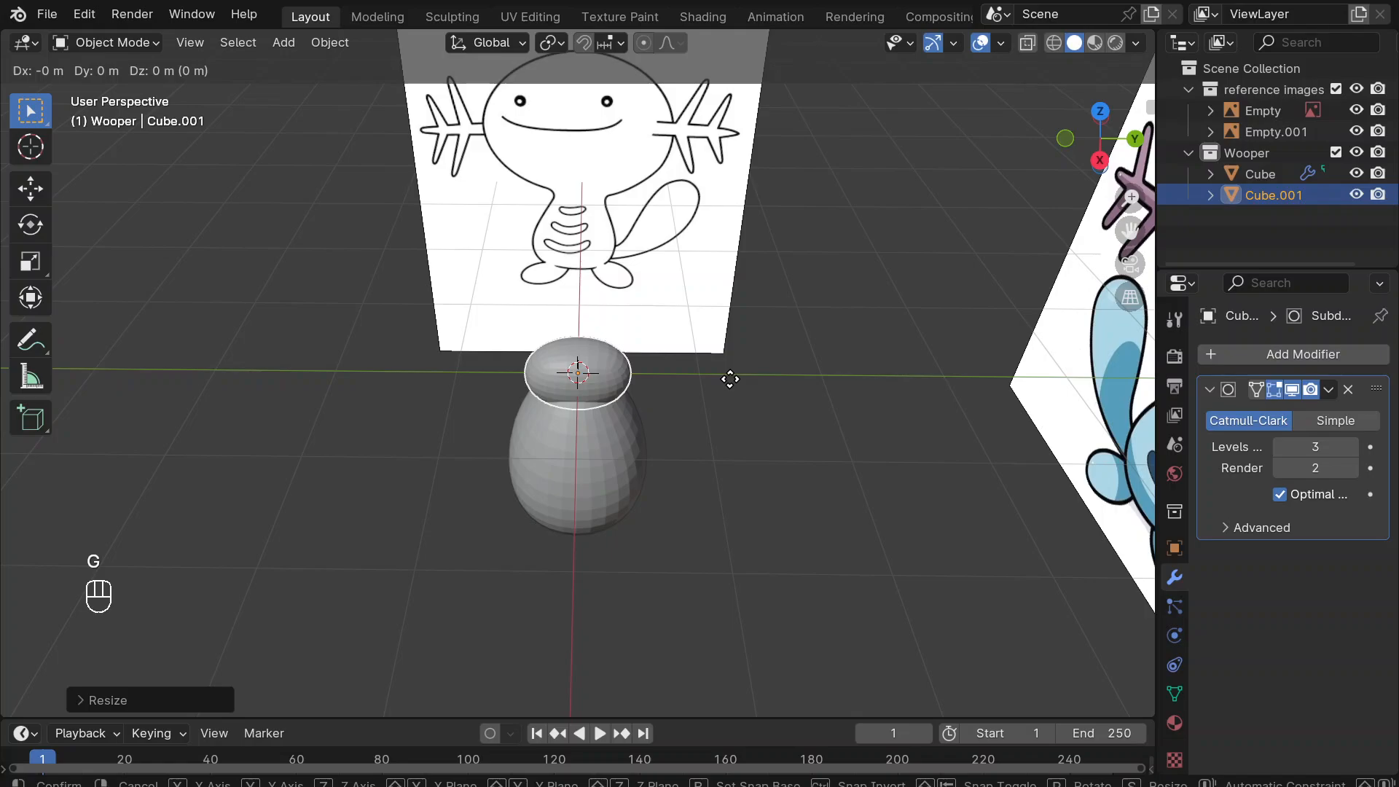
{"action": "key", "text": "z"}
{"action": "left_click", "coordinate": [706, 518]}
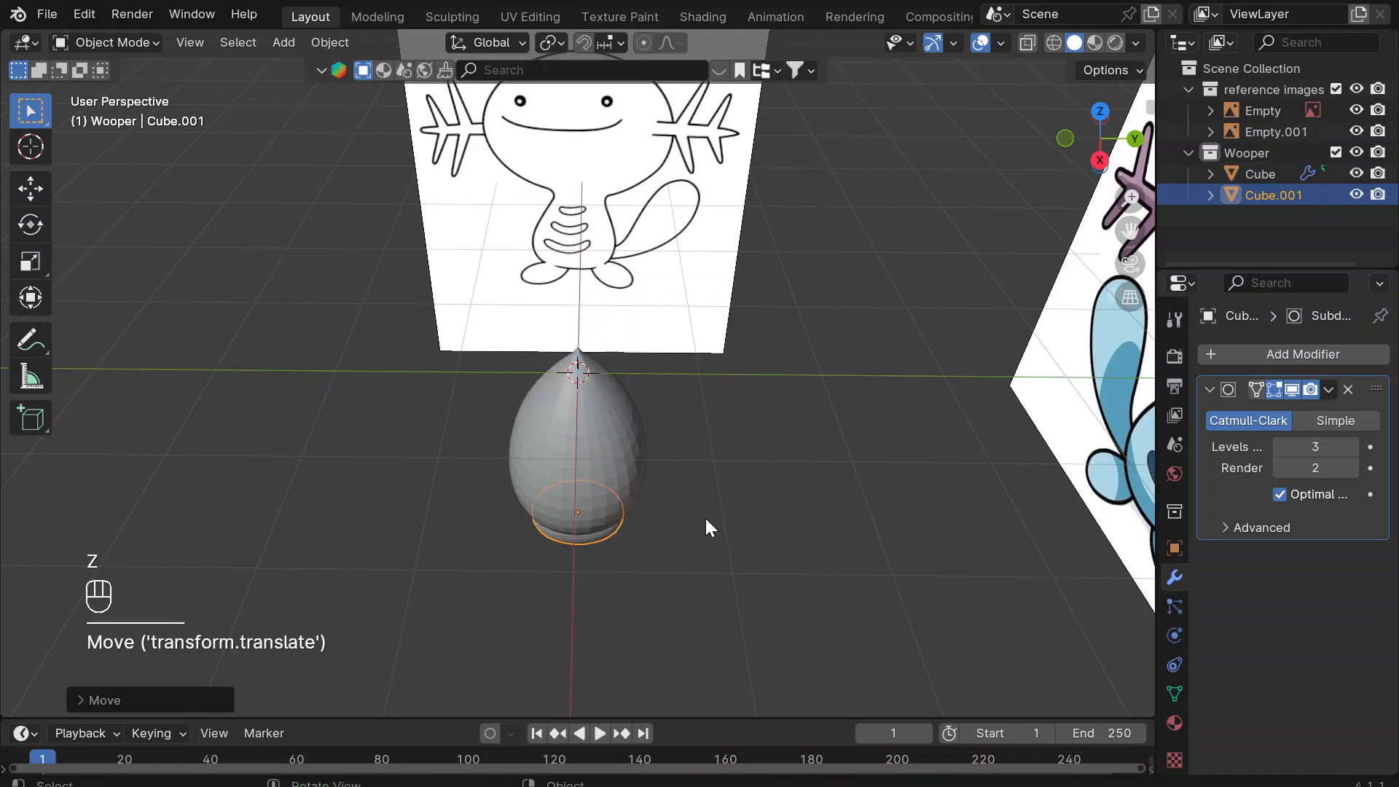
In the bottom view, move the foot about 0.35 m along X and 0.23 m forward, angle its front outward, and nudge it outward.
{"action": "middle_click_drag", "start_coordinate": [706, 518], "coordinate": [706, 519]}
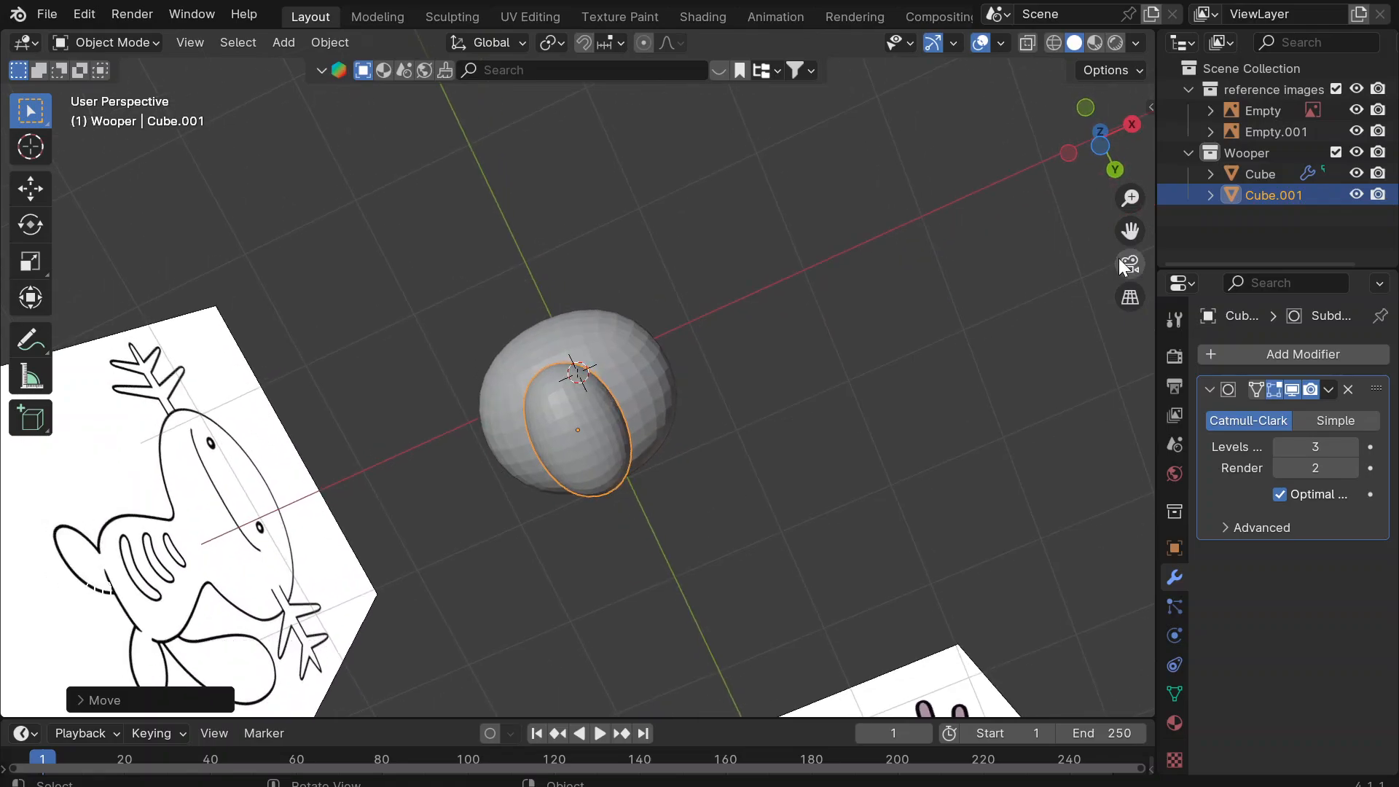
{"action": "left_click", "coordinate": [1101, 147]}
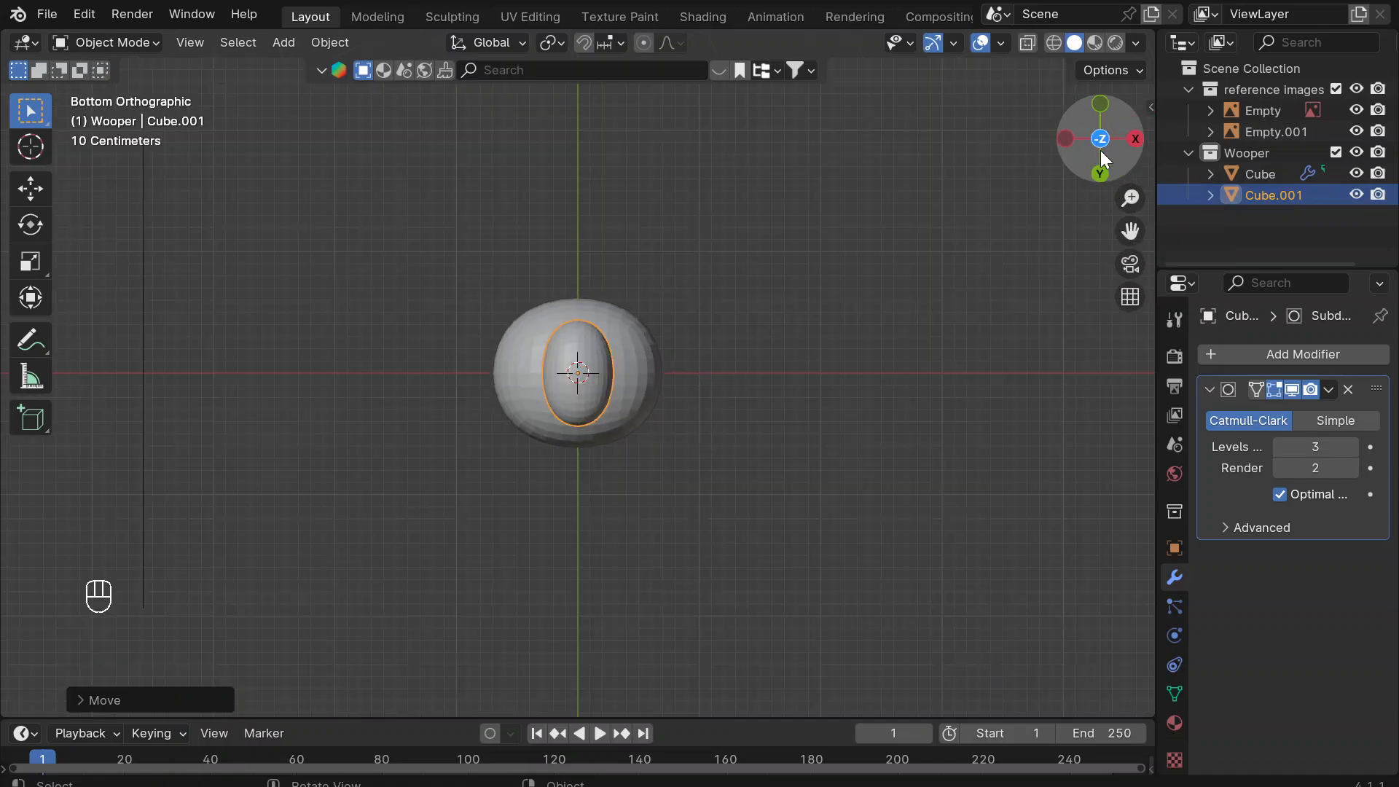
{"action": "key", "text": "g"}
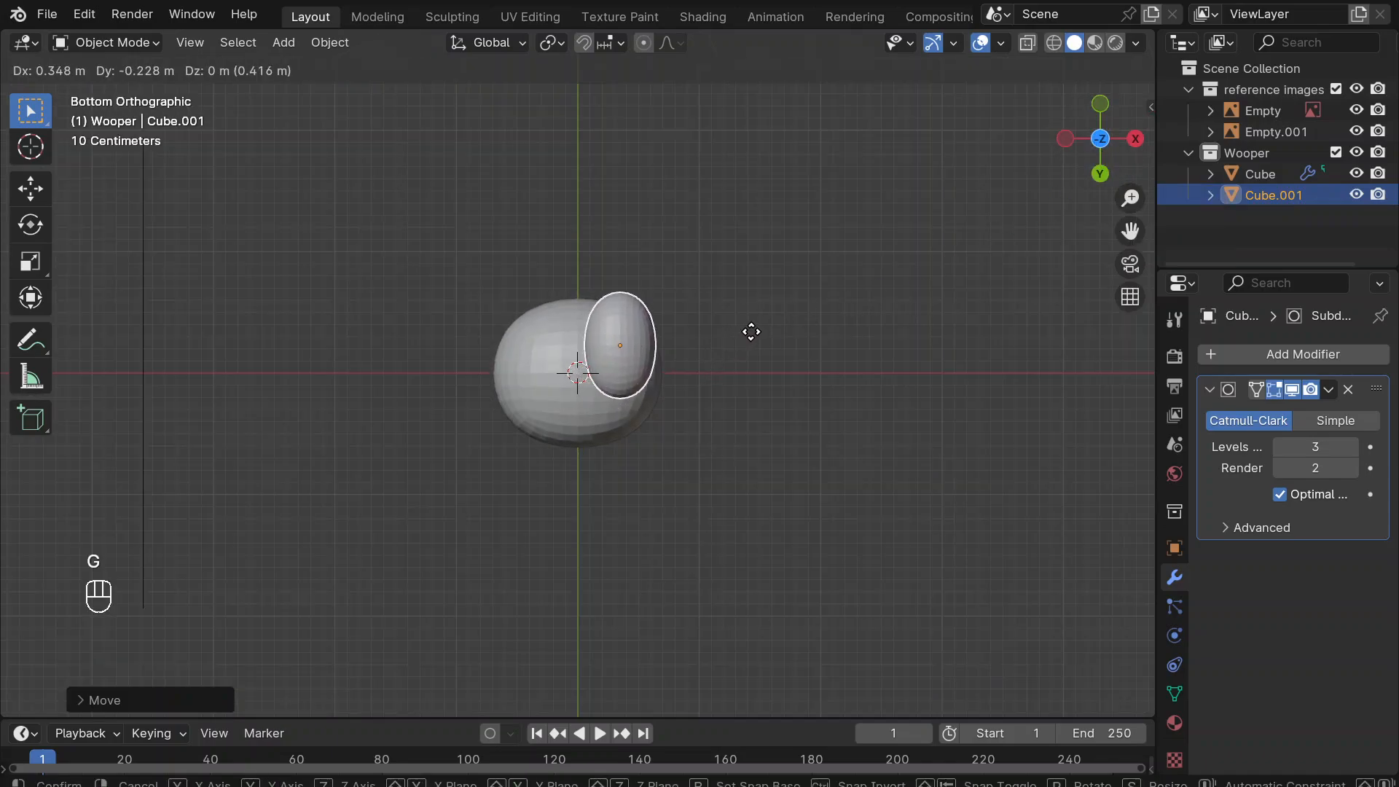
{"action": "left_click", "coordinate": [751, 333]}
{"action": "key", "text": "r"}
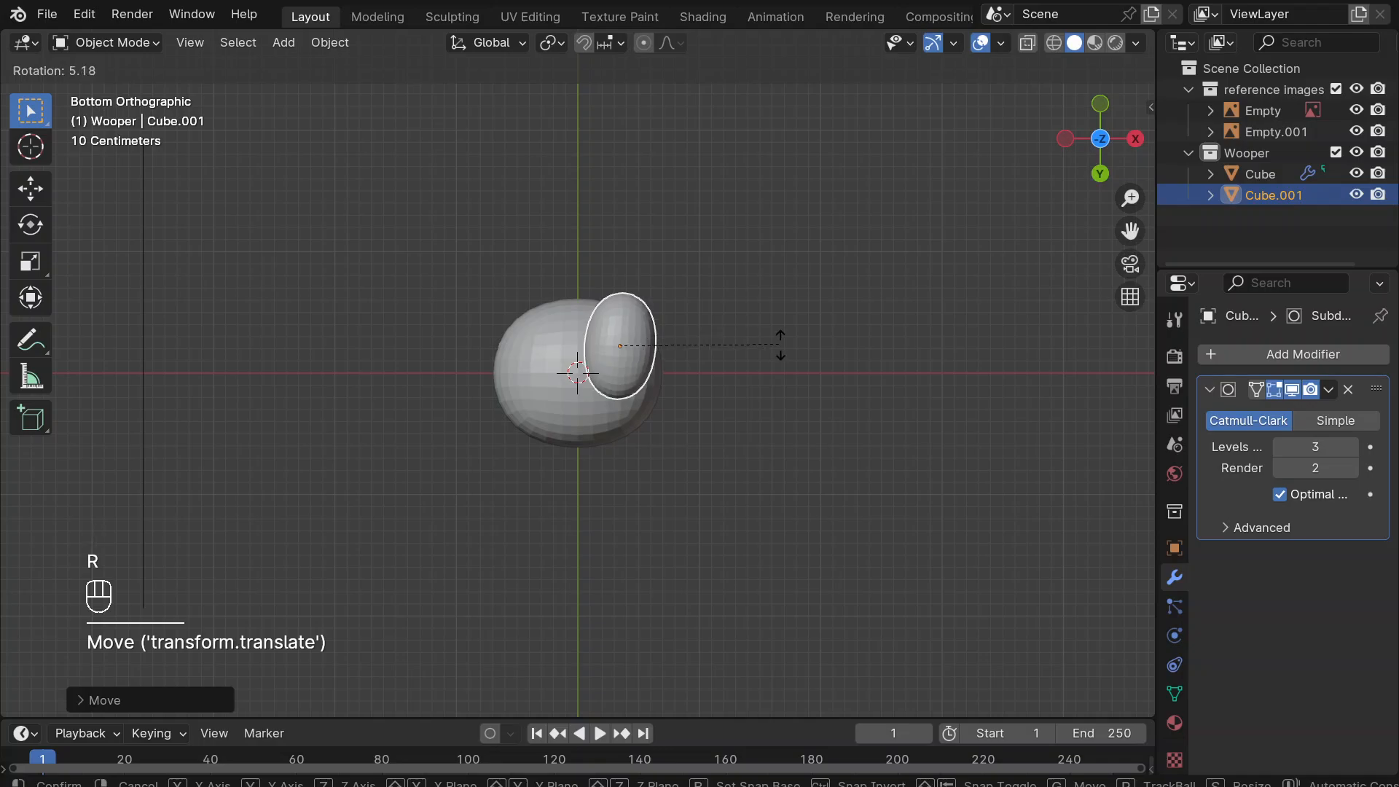
{"action": "left_click", "coordinate": [817, 433]}
{"action": "key", "text": "g"}
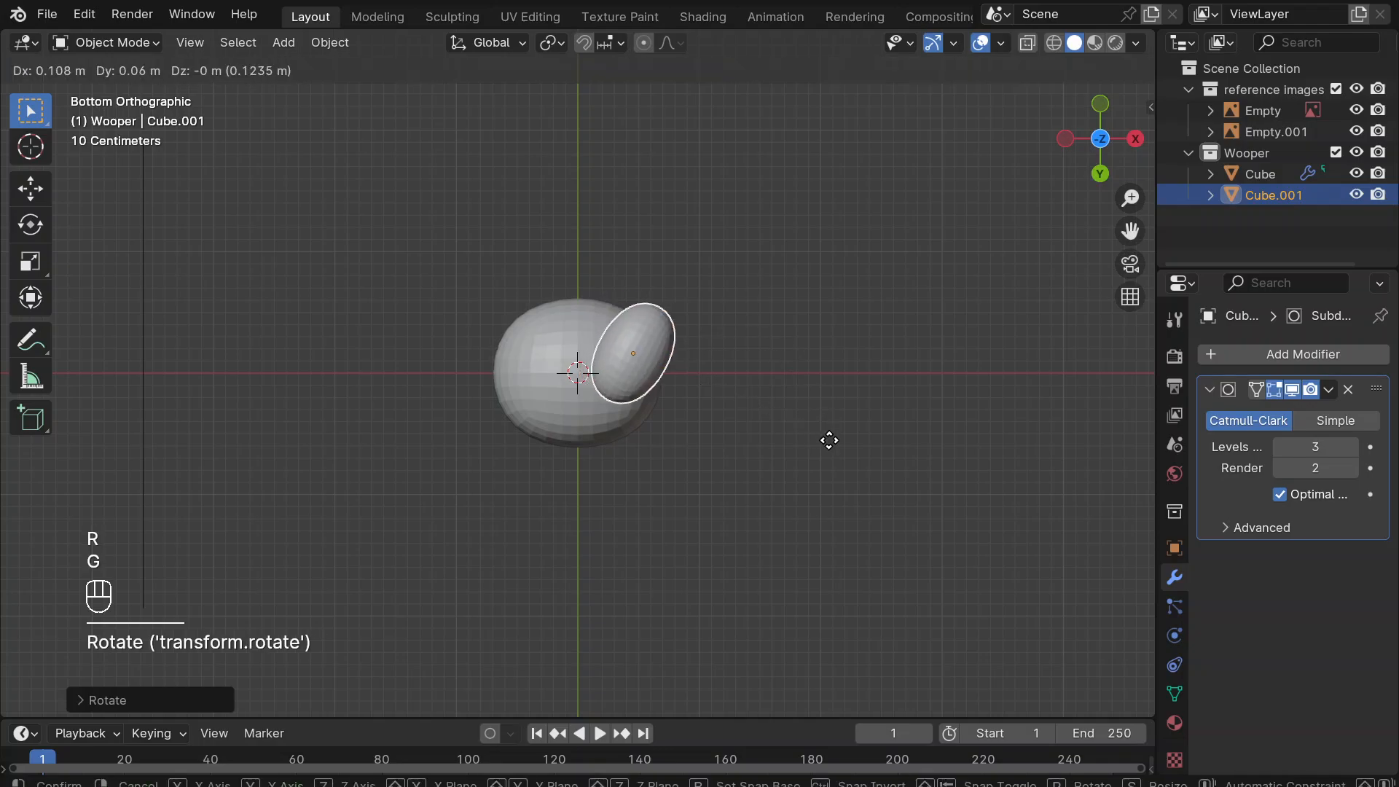
{"action": "left_click", "coordinate": [826, 436]}
Adjust the foot's height along Z and nudge it up against the lower edge of the body, then deselect it.
{"action": "mouse_move", "coordinate": [826, 436]}
{"action": "middle_mouse_down"}
{"action": "mouse_move", "coordinate": [722, 620]}
{"action": "mouse_move", "coordinate": [827, 436]}
{"action": "middle_mouse_up"}
{"action": "key", "text": "g"}
{"action": "key", "text": "z"}
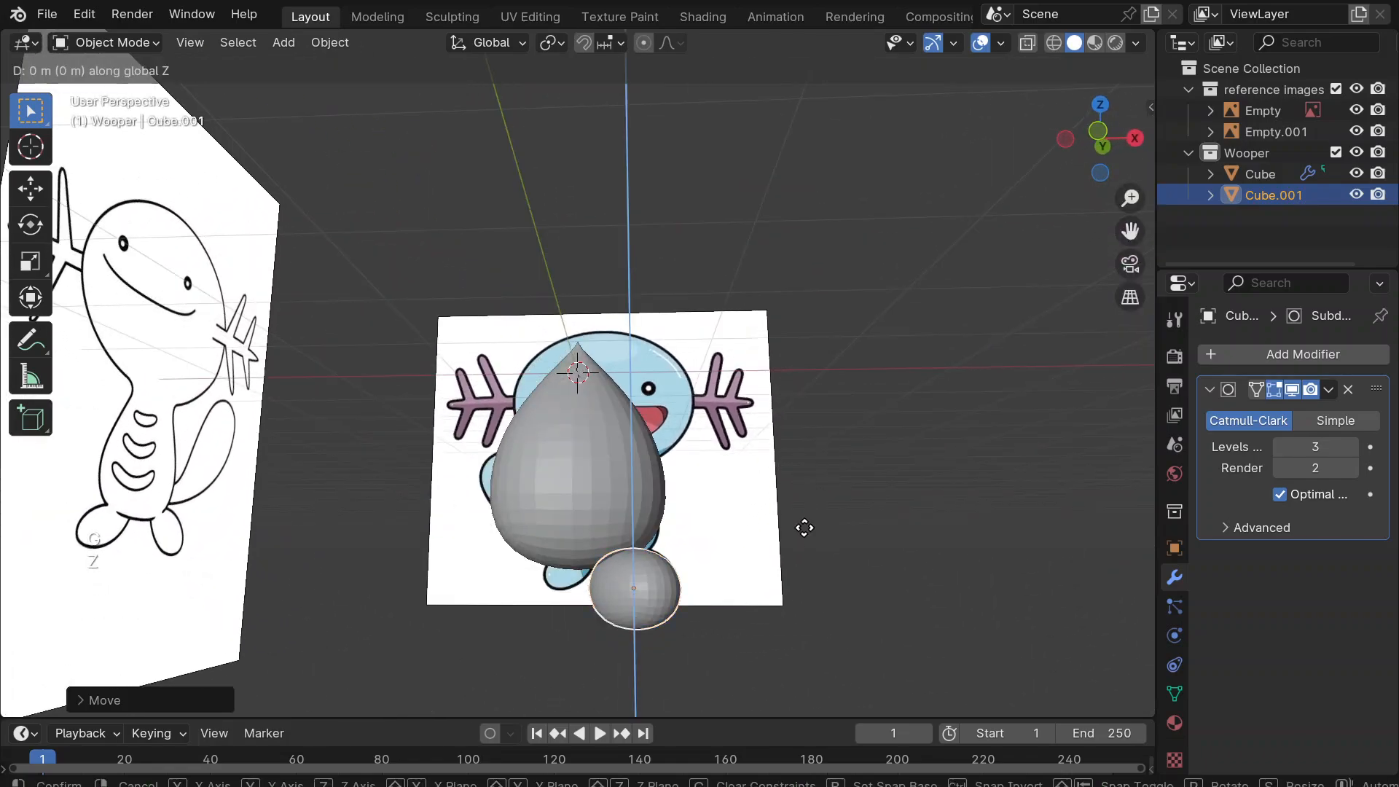
{"action": "left_click", "coordinate": [802, 522]}
{"action": "key", "text": "g"}
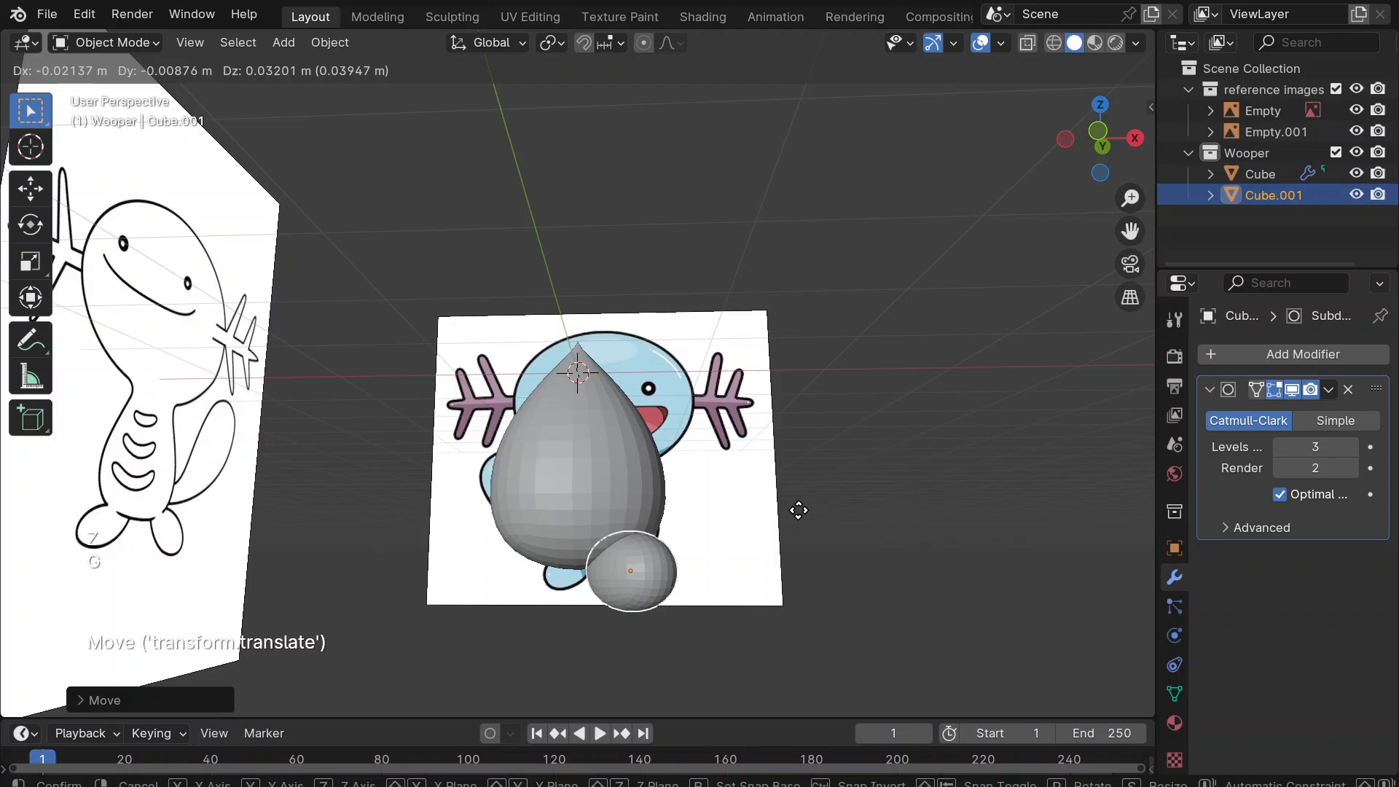
{"action": "left_click", "coordinate": [802, 510]}
{"action": "left_click", "coordinate": [888, 518]}
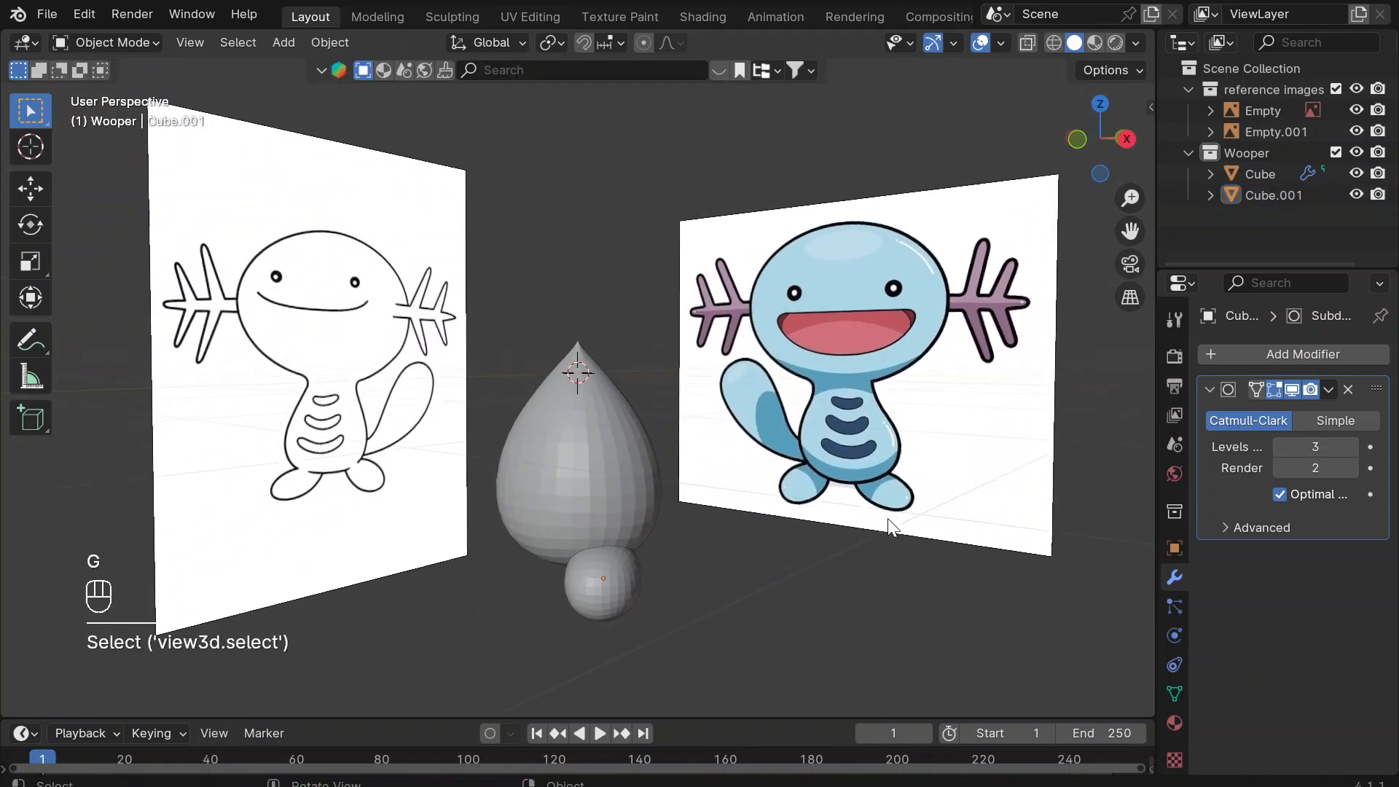
{"action": "middle_click_drag", "start_coordinate": [888, 518], "coordinate": [888, 519]}
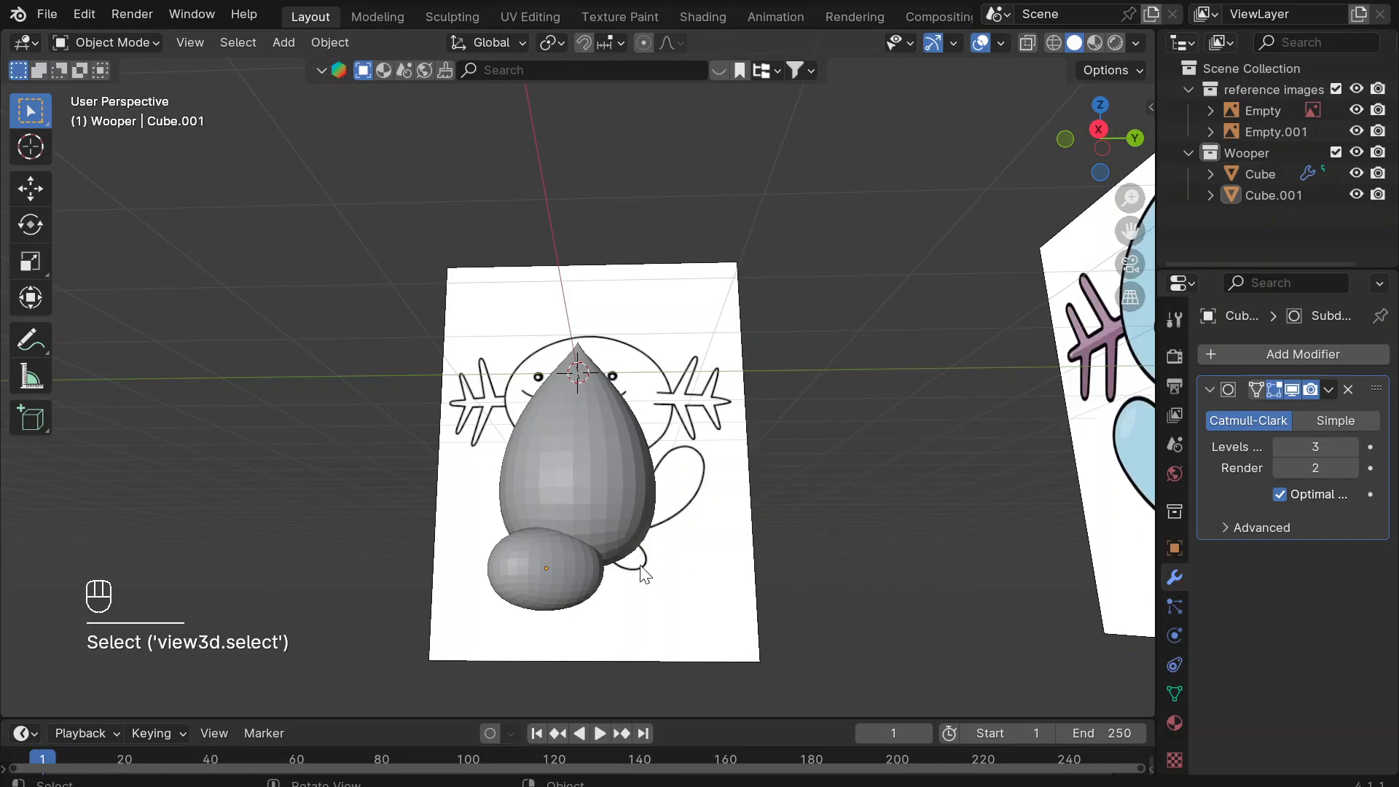
Scale the foot up uniformly by about 1.06, check it from the front, and deselect it.
{"action": "left_click", "coordinate": [570, 576]}
{"action": "key", "text": "s"}
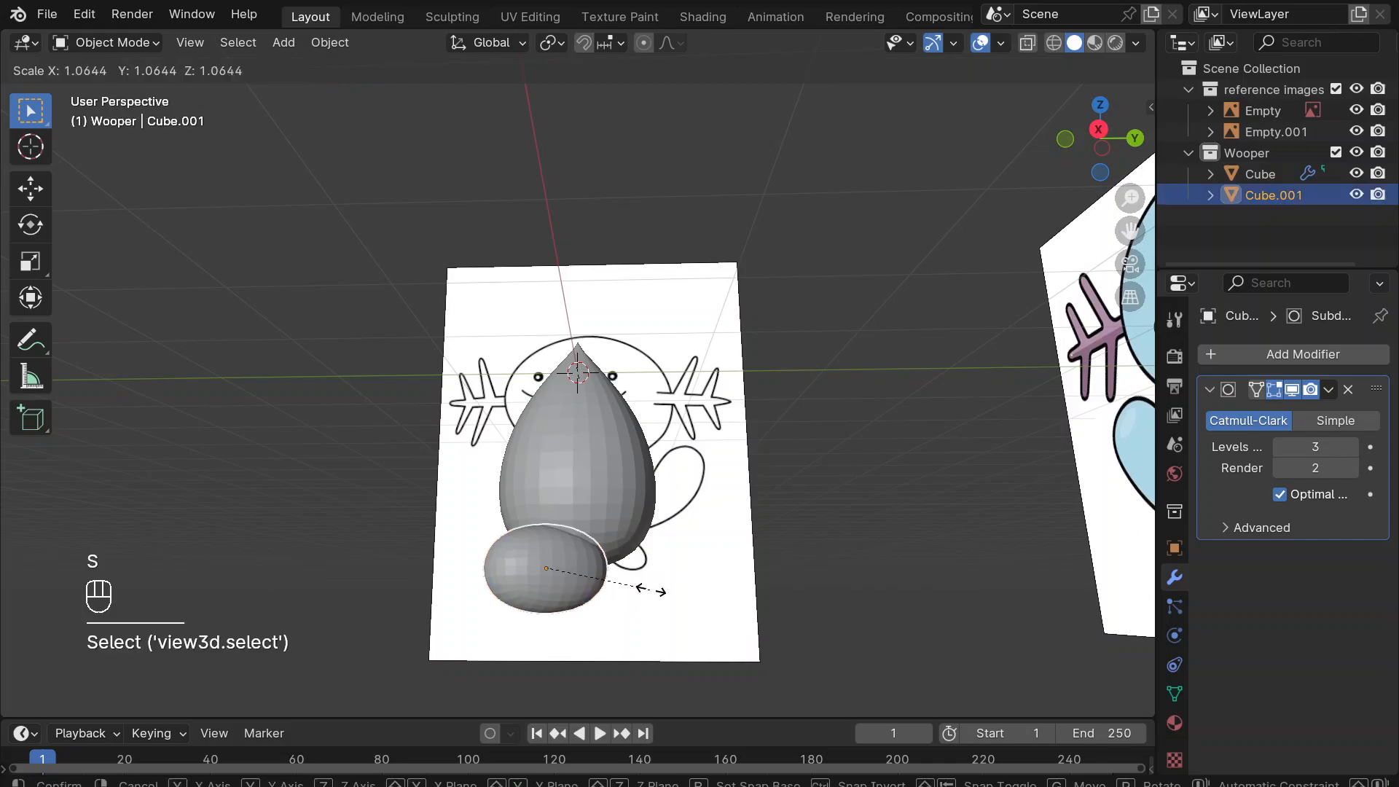
{"action": "left_click", "coordinate": [654, 598]}
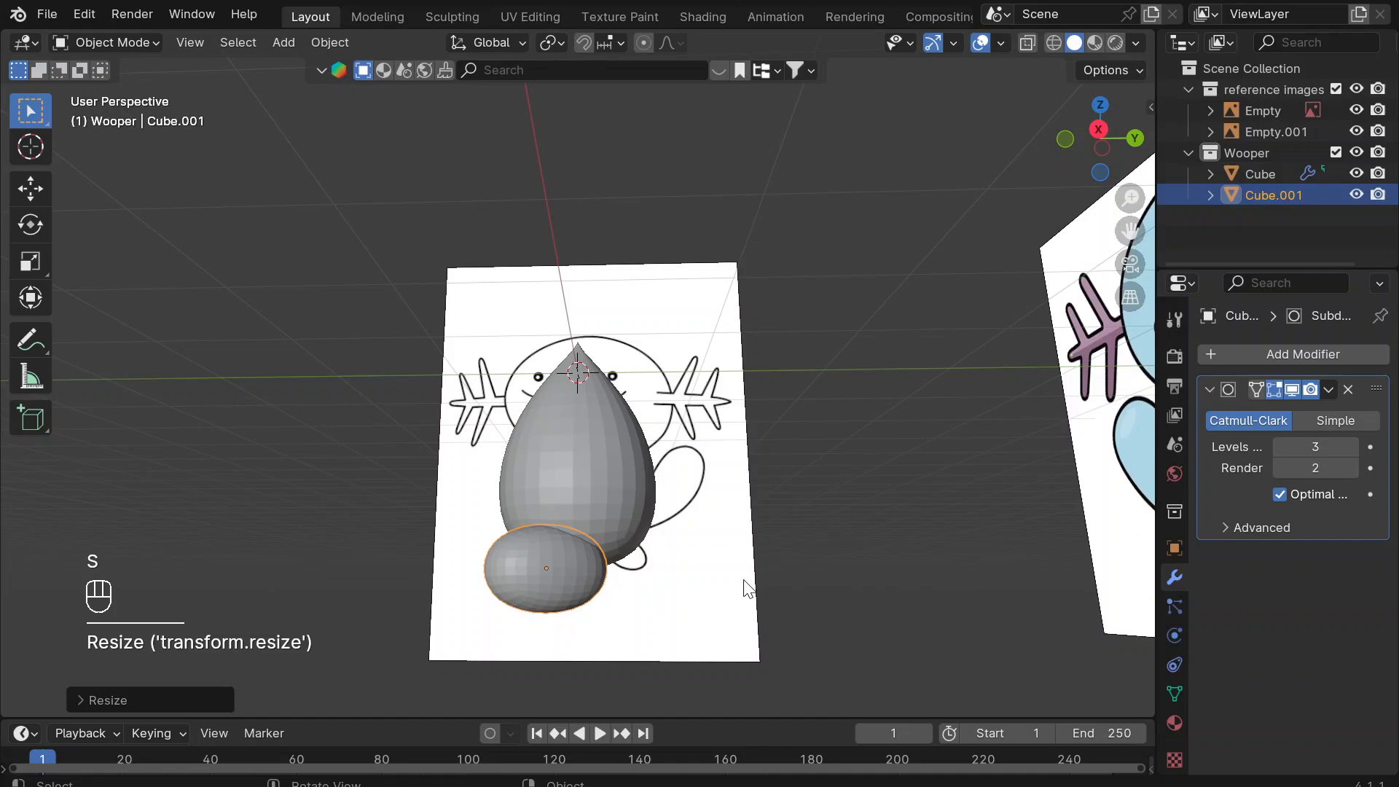
{"action": "middle_click_drag", "start_coordinate": [743, 583], "coordinate": [755, 579]}
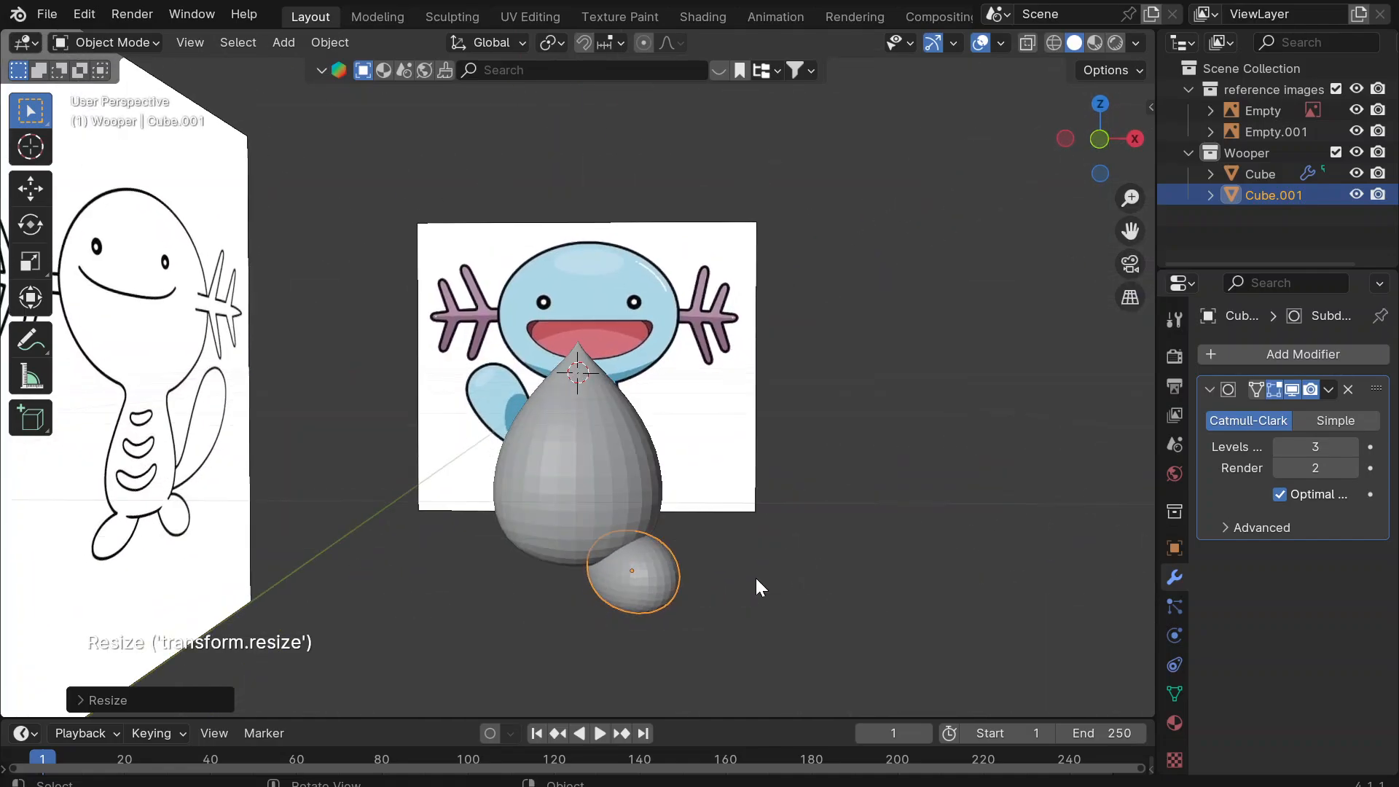
{"action": "left_click", "coordinate": [871, 567]}
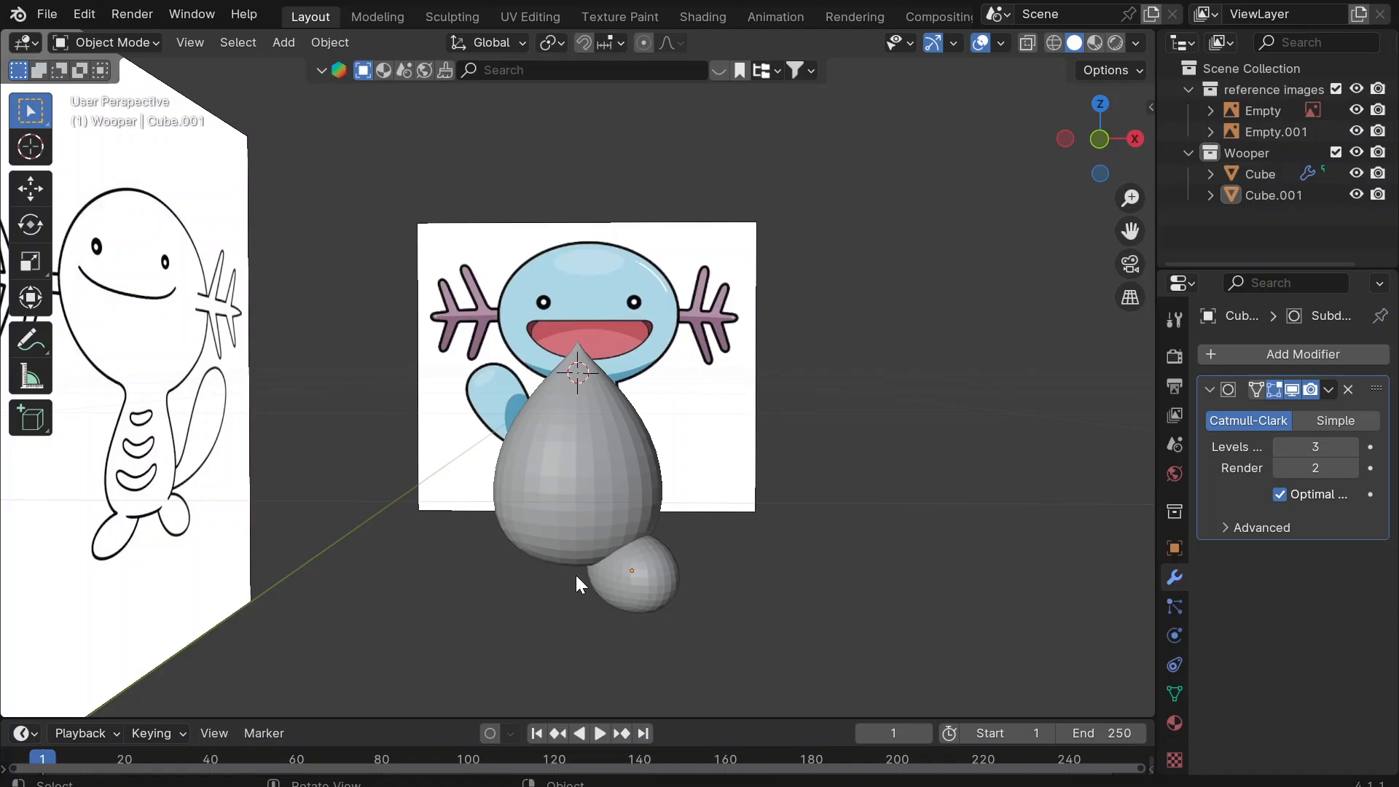
Apply all transforms to the foot so that its origin sits at the world centre.
{"action": "left_click", "coordinate": [642, 580]}
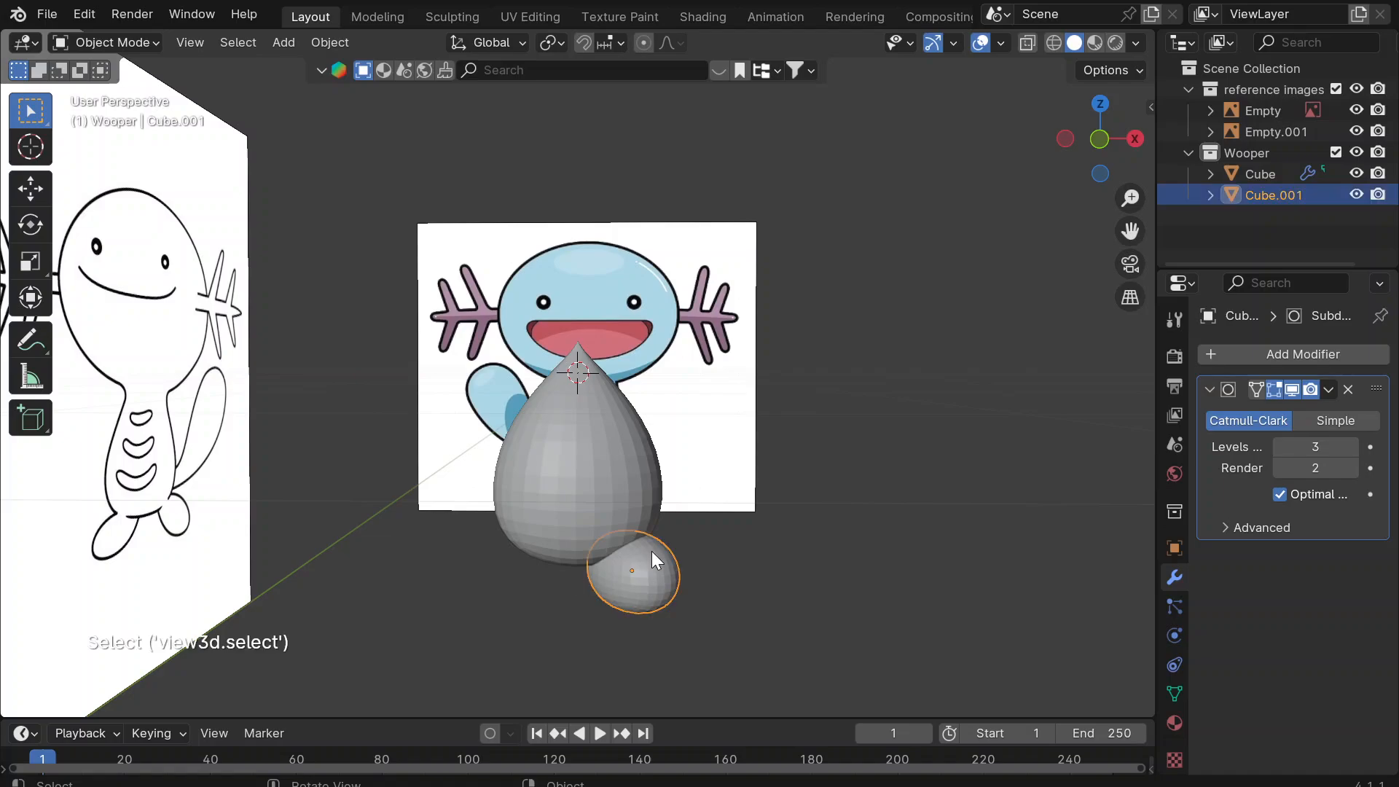
{"action": "middle_click_drag", "start_coordinate": [674, 478], "coordinate": [673, 476]}
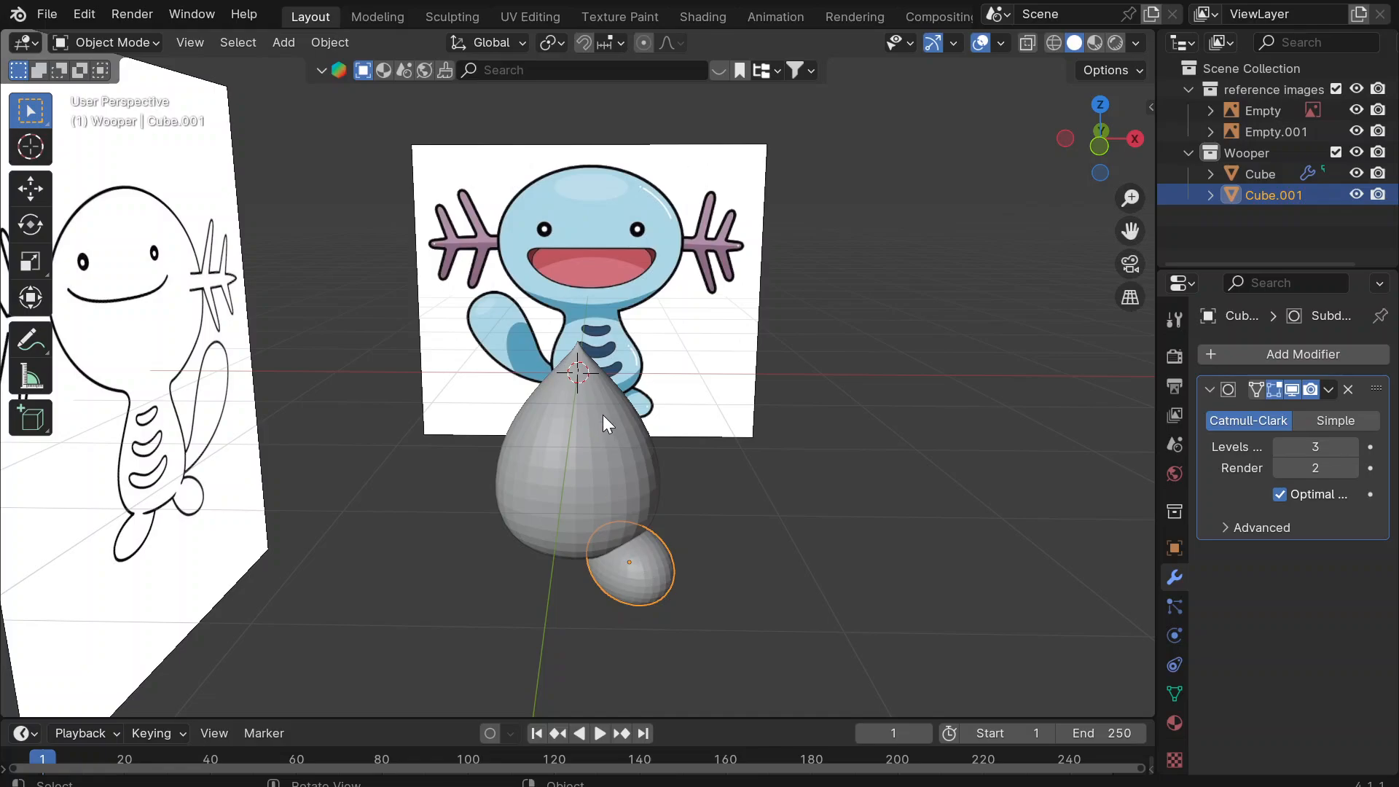
{"action": "key", "text": "ctrl"}
{"action": "key", "text": "ctrl+a"}
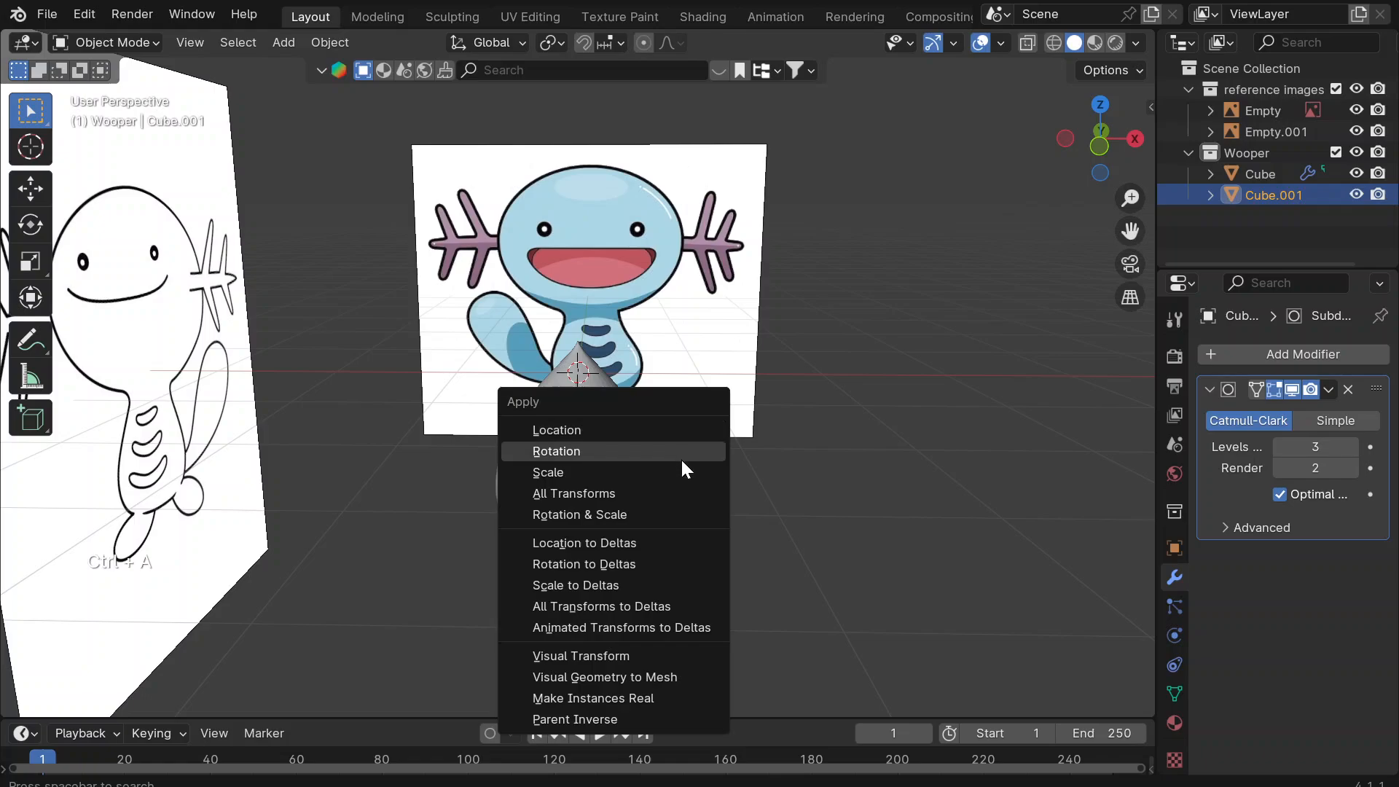
{"action": "left_click", "coordinate": [678, 500]}
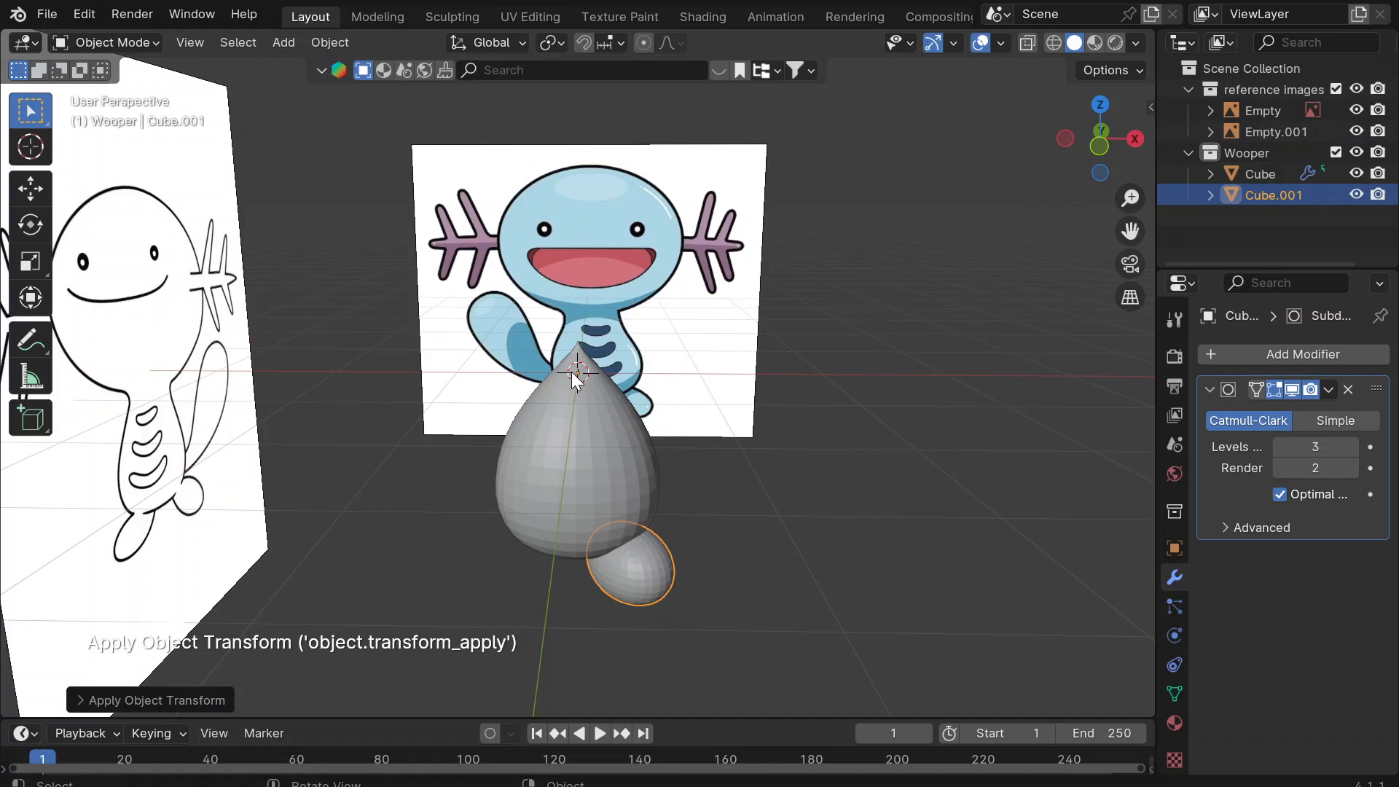
Add a Mirror modifier to the foot to create the opposite foot across the X axis, then deselect it.
{"action": "left_click", "coordinate": [1213, 357]}
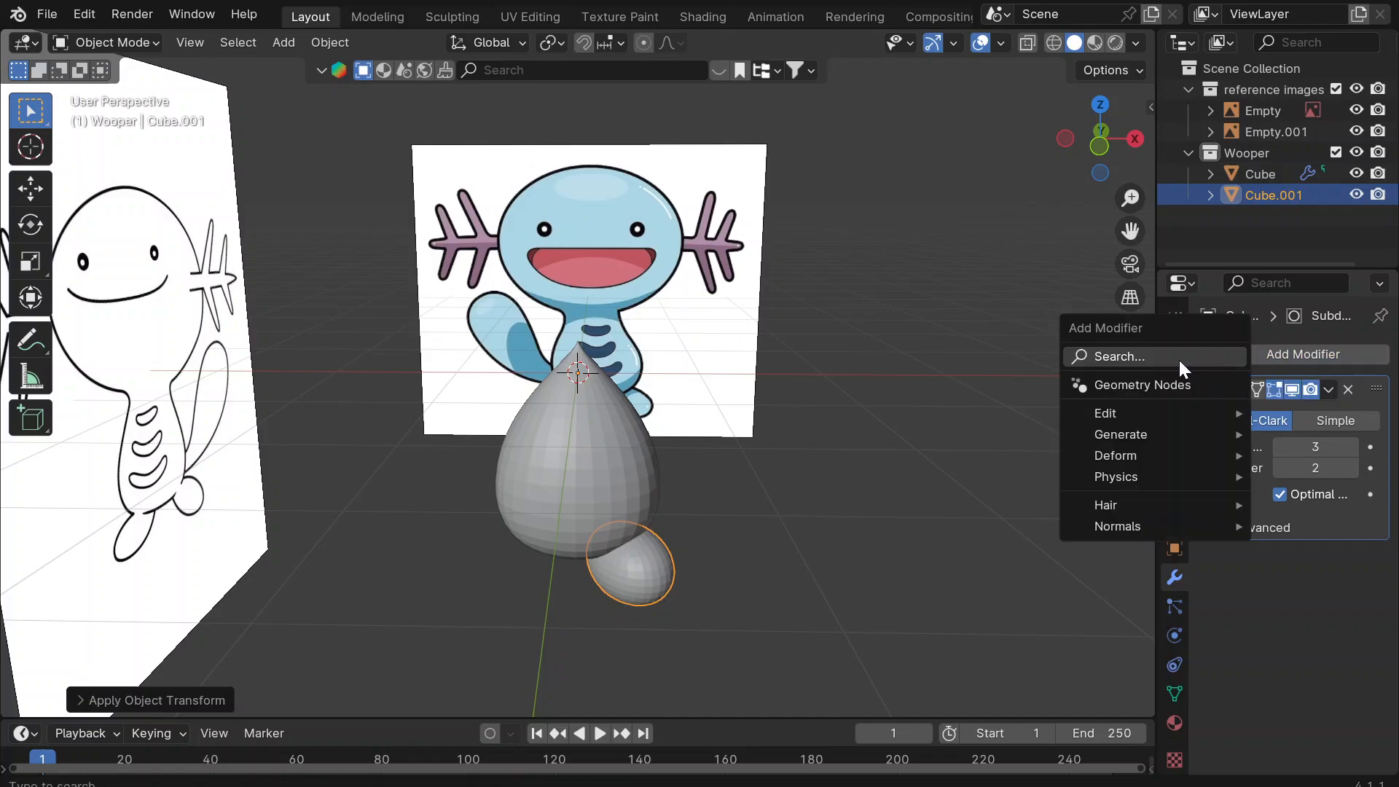
{"action": "left_click", "coordinate": [1173, 357]}
{"action": "type", "text": "mi"}
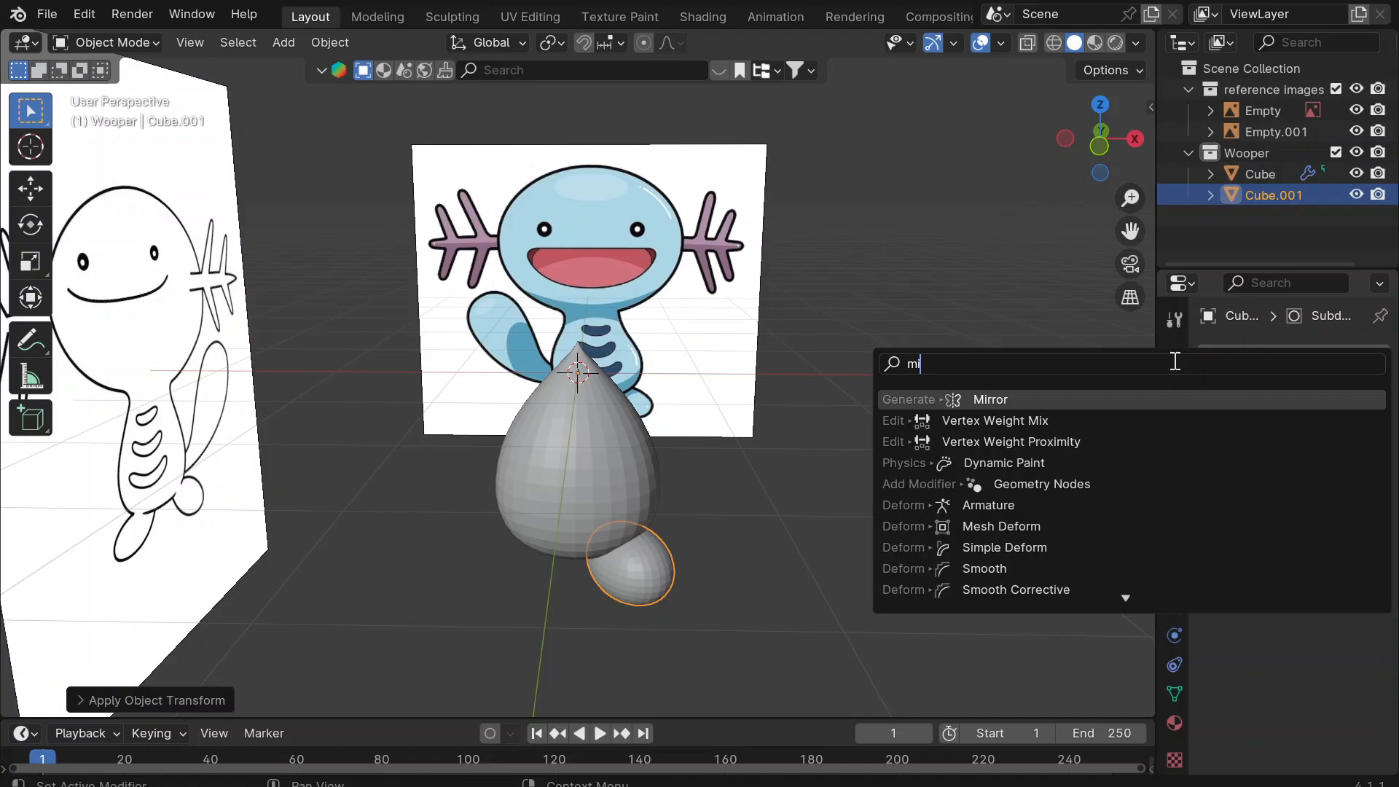
{"action": "key", "text": "Return"}
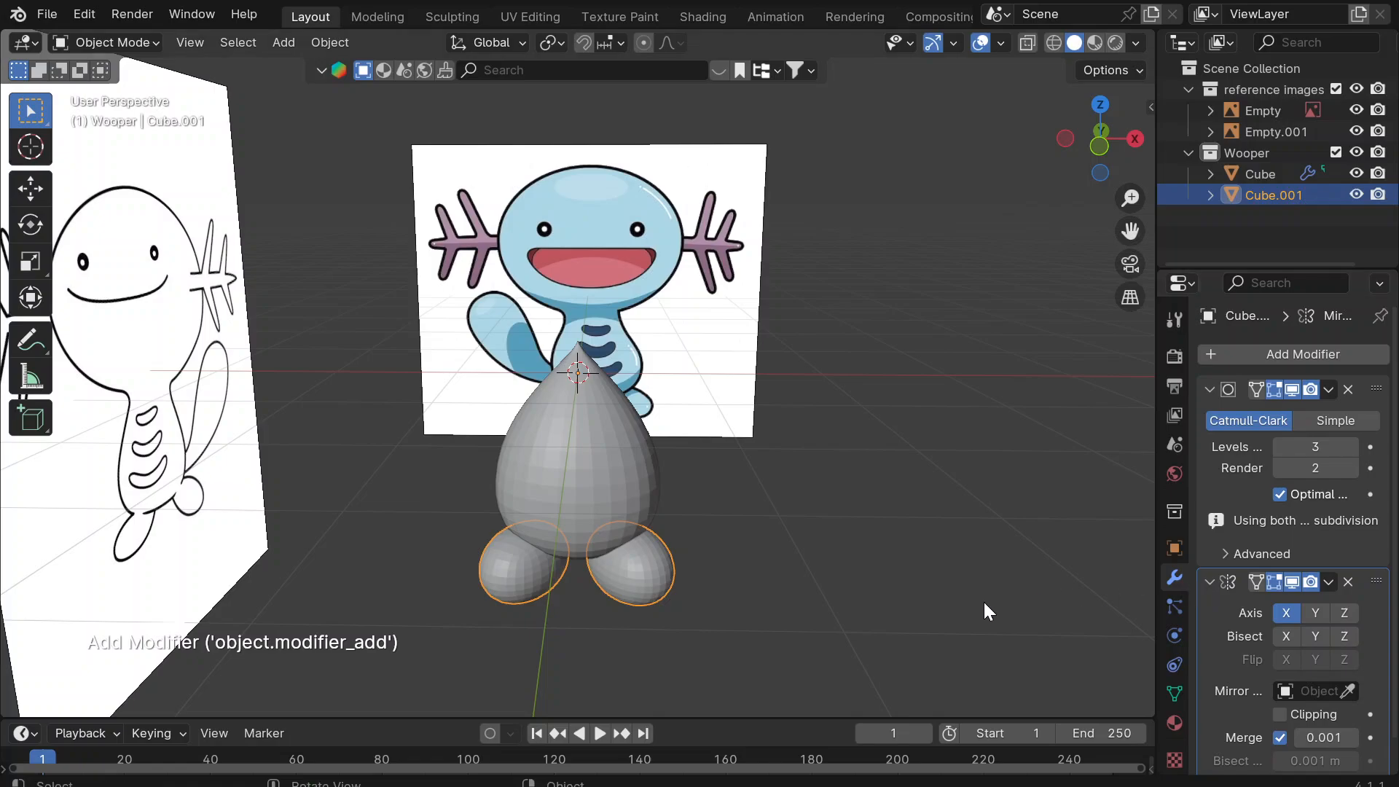
{"action": "left_click", "coordinate": [919, 612]}
{"action": "middle_click_drag", "start_coordinate": [920, 612], "coordinate": [919, 609]}
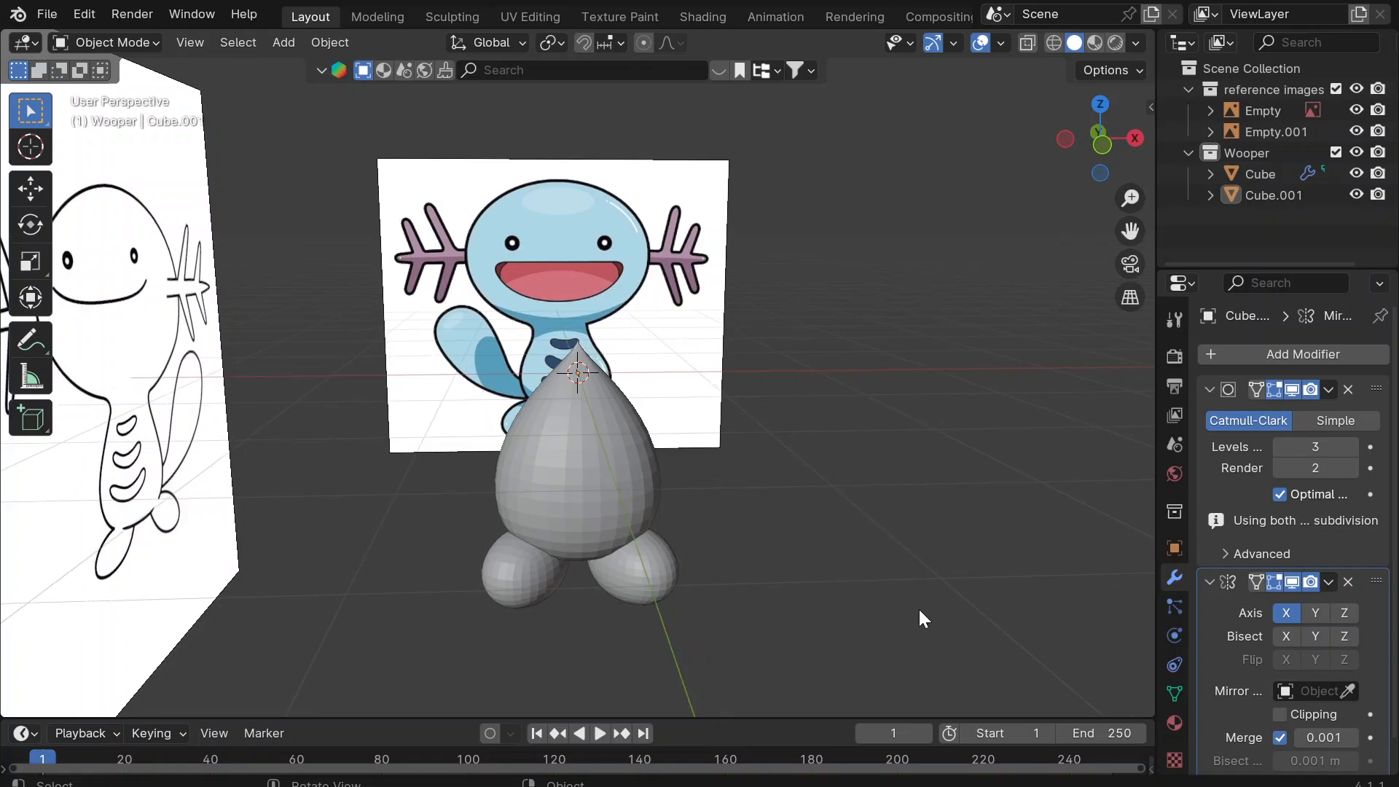
Set the body (Cube) as the mirror object of the foot's Mirror modifier and check the feet from the side.
{"action": "left_click", "coordinate": [1349, 689]}
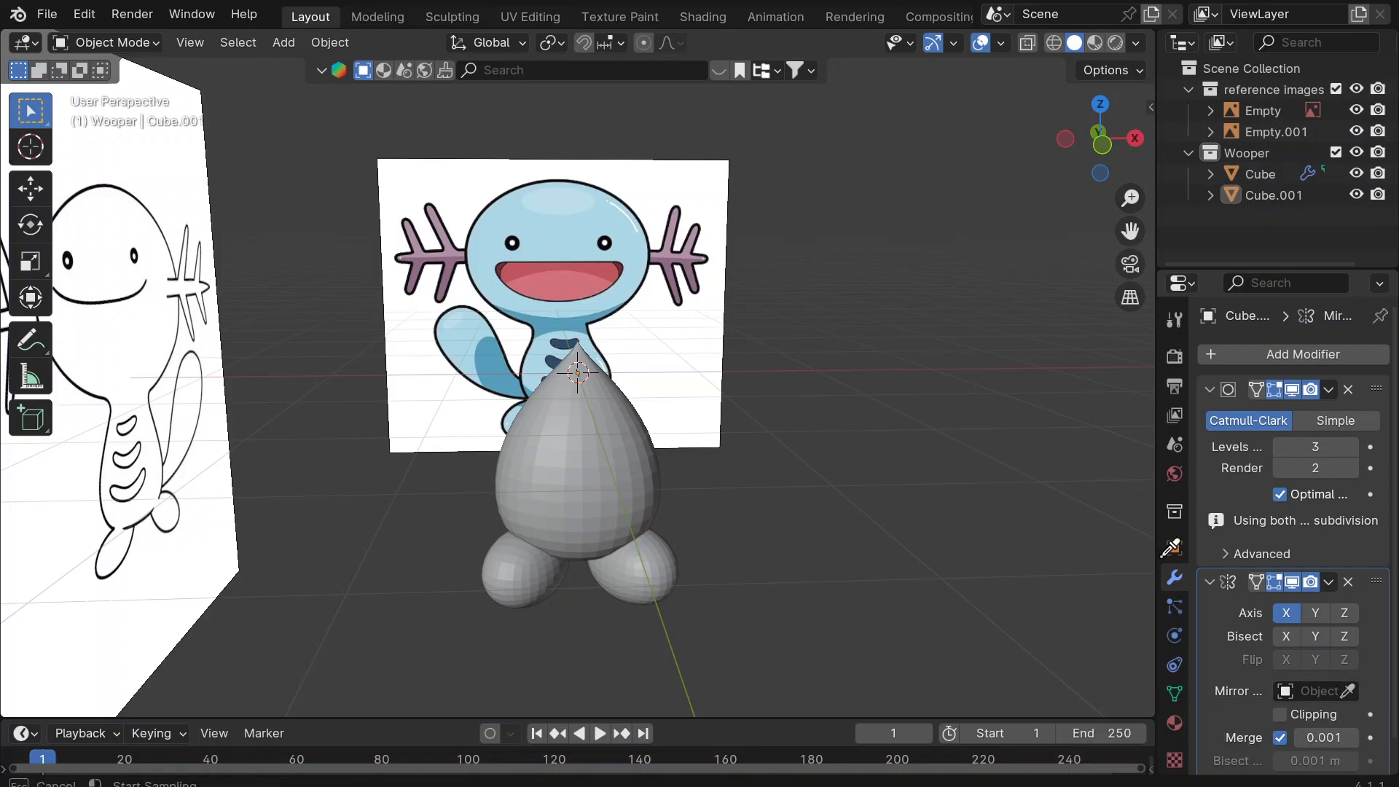
{"action": "left_click", "coordinate": [595, 477]}
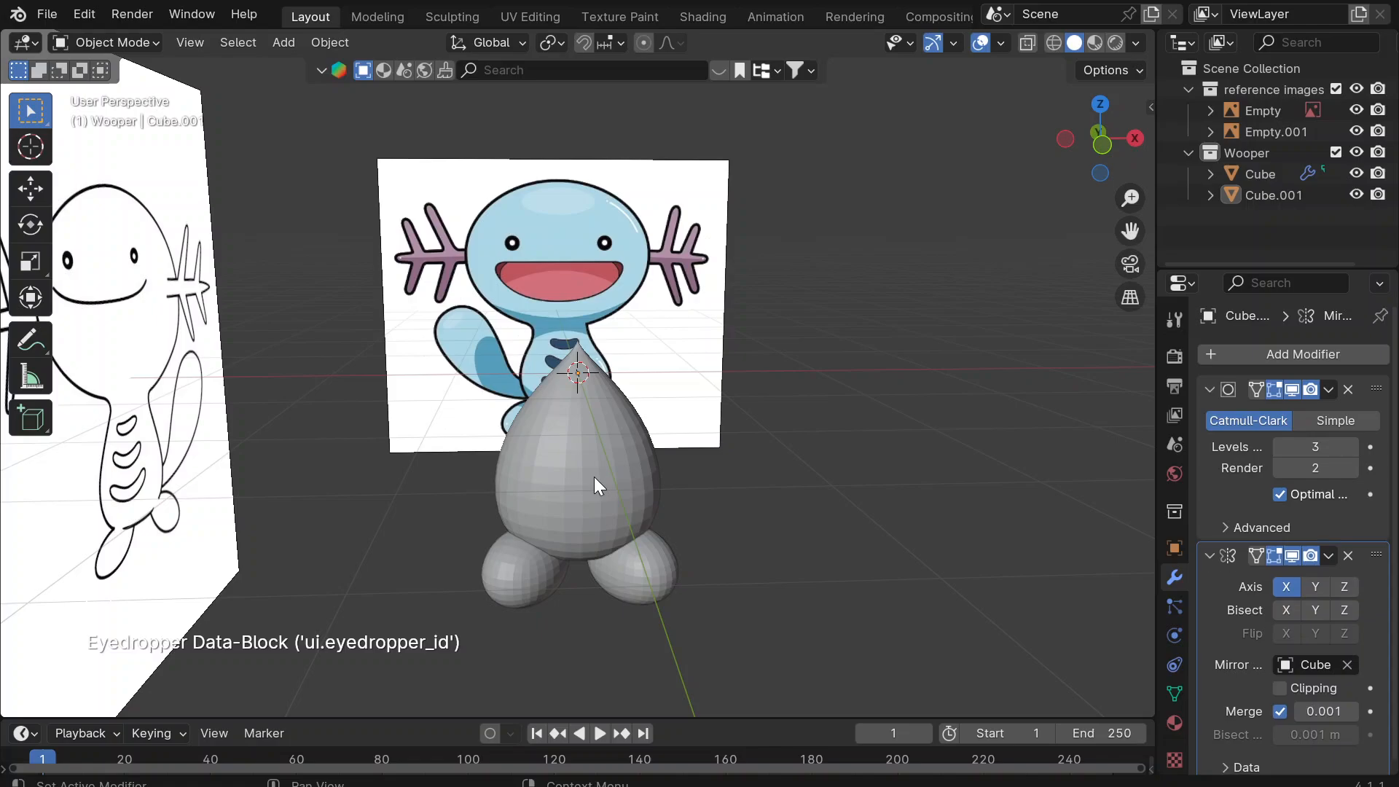
{"action": "middle_click_drag", "start_coordinate": [782, 604], "coordinate": [781, 603]}
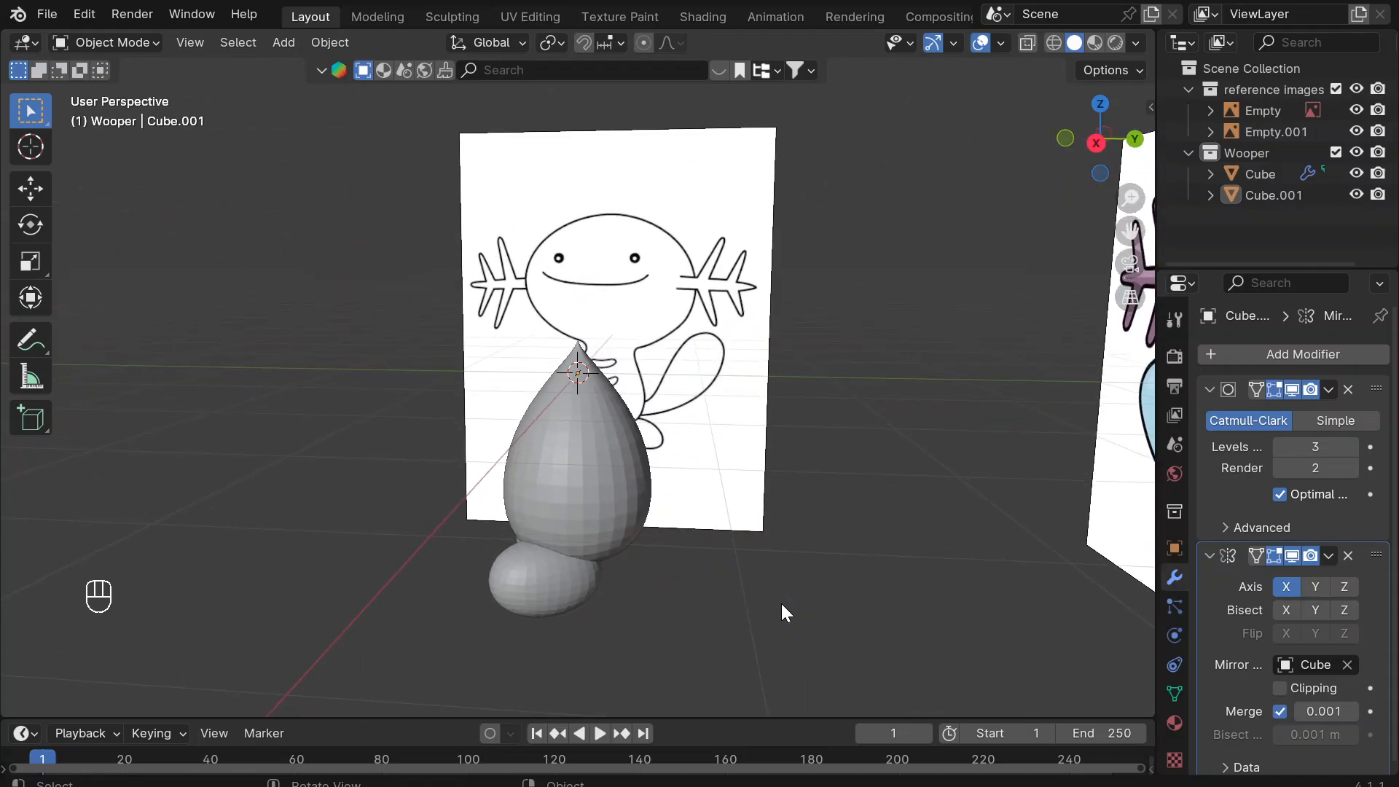
{"action": "left_click", "coordinate": [1095, 143]}
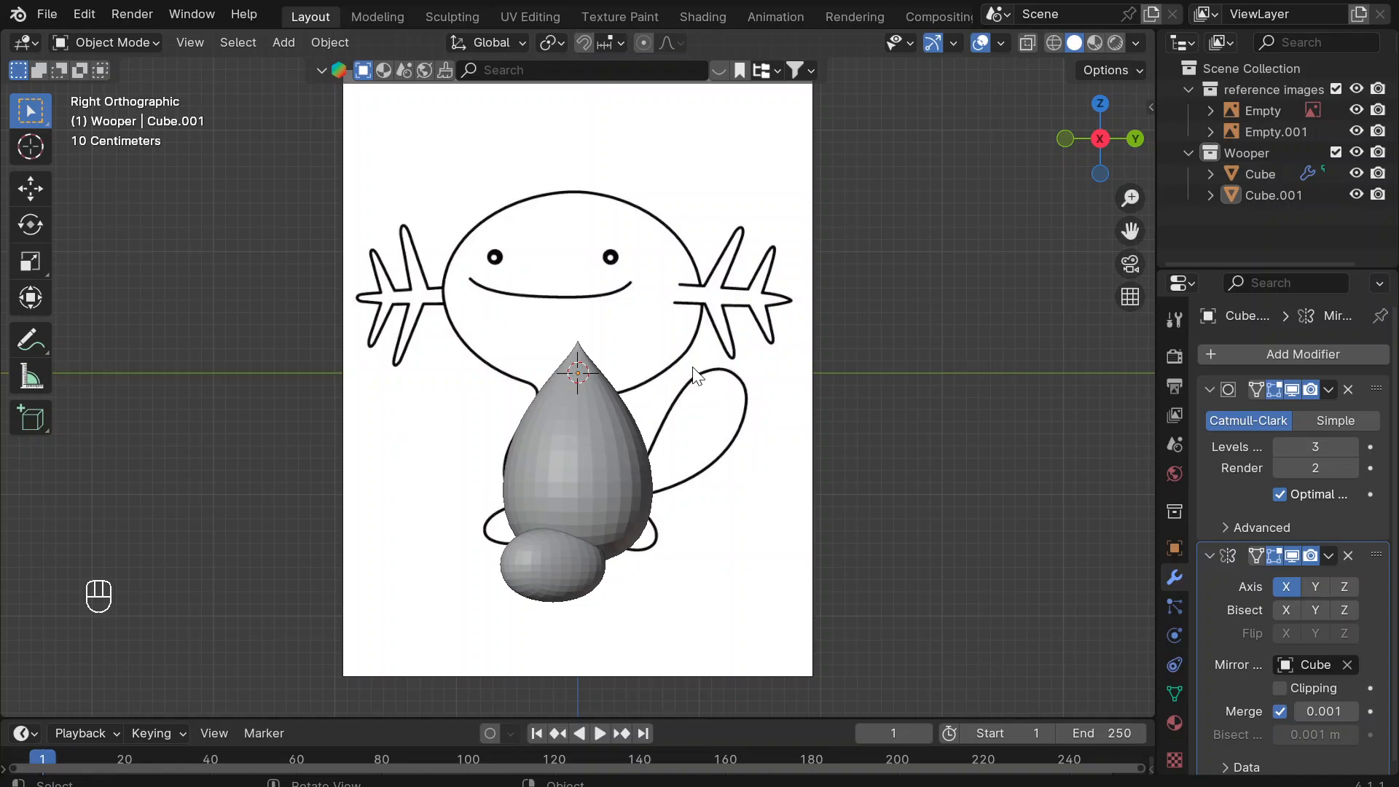
{"action": "middle_click_drag", "start_coordinate": [740, 635], "coordinate": [733, 535]}
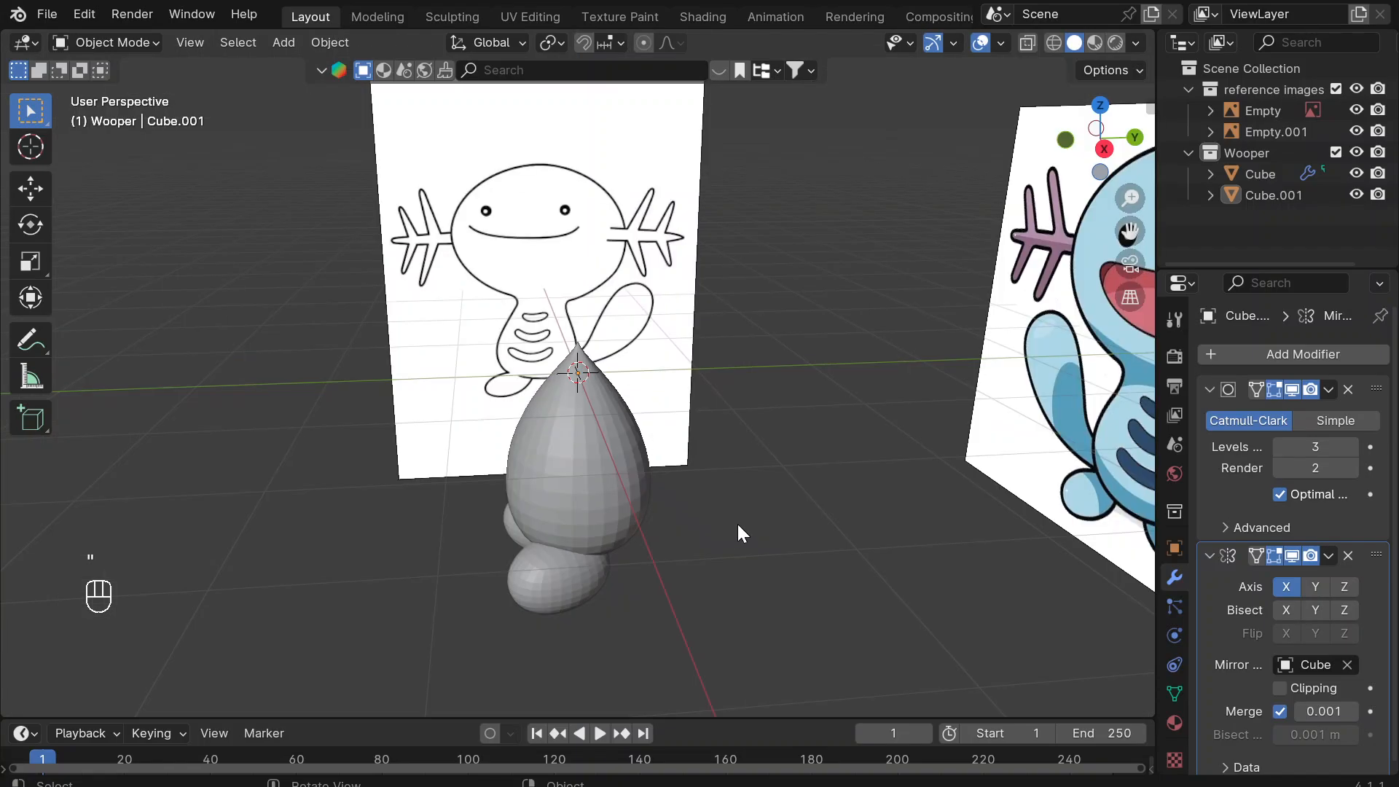
Add a cube for the tail, give it level 3 subdivision, and scale it down uniformly to about the neck's width.
{"action": "key", "text": "shift"}
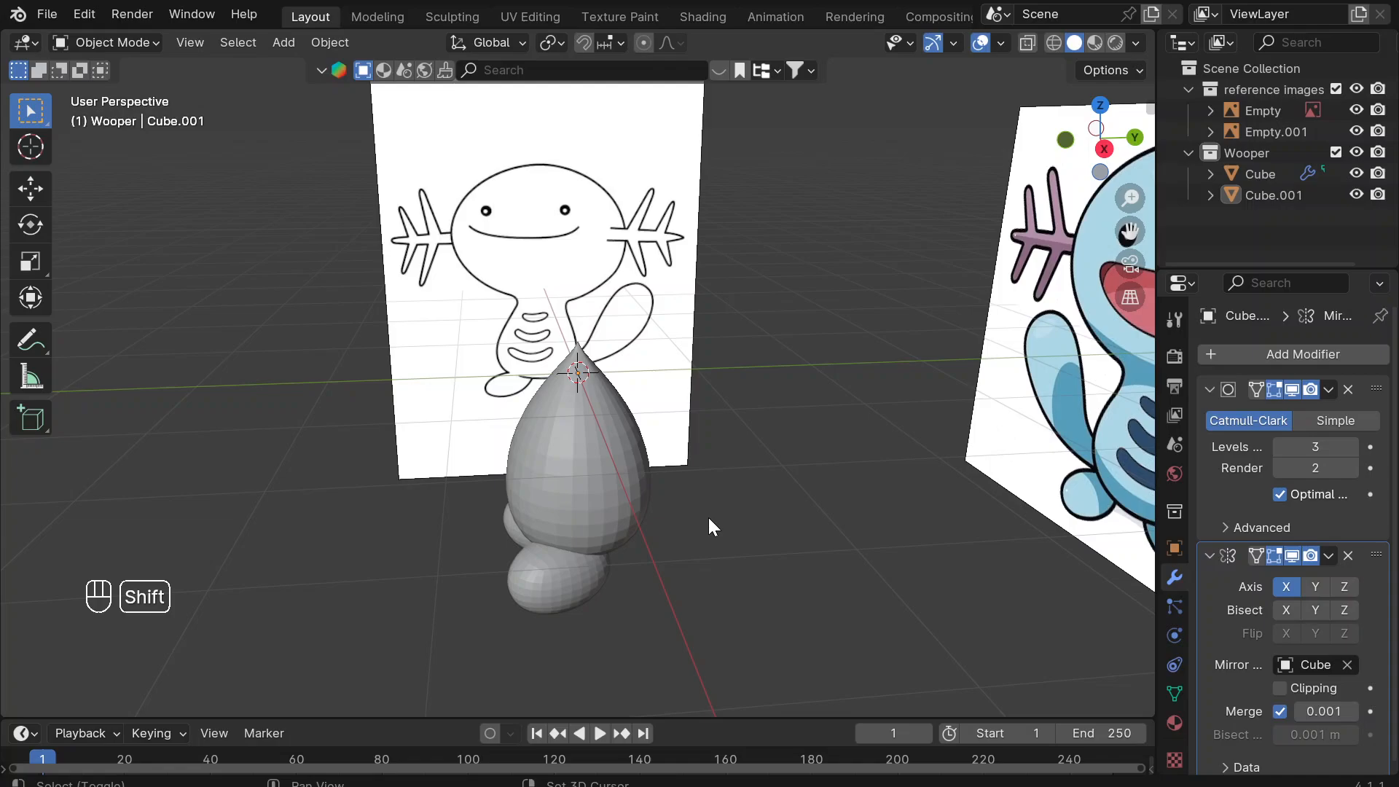
{"action": "key", "text": "shift+a"}
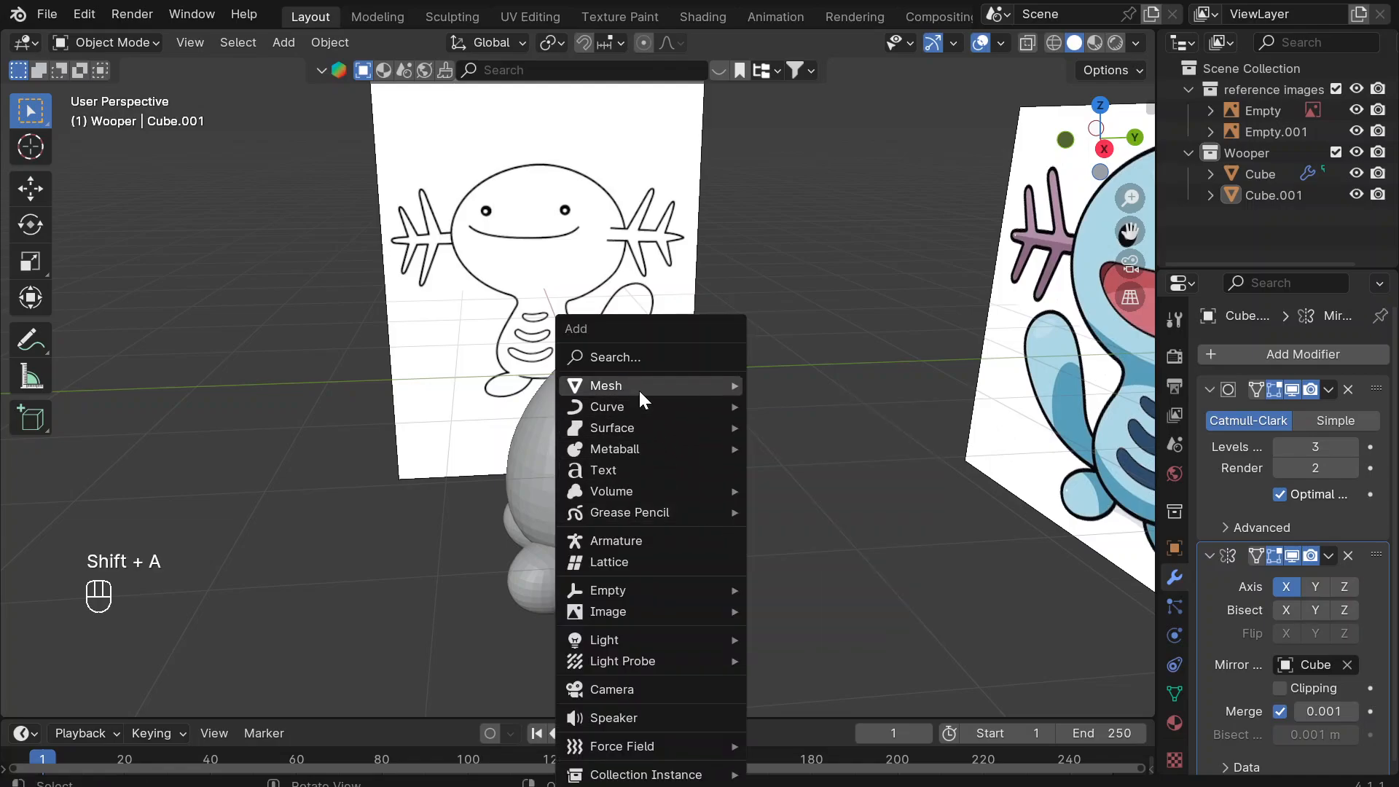
{"action": "mouse_move", "coordinate": [643, 387]}
{"action": "left_click", "coordinate": [776, 404]}
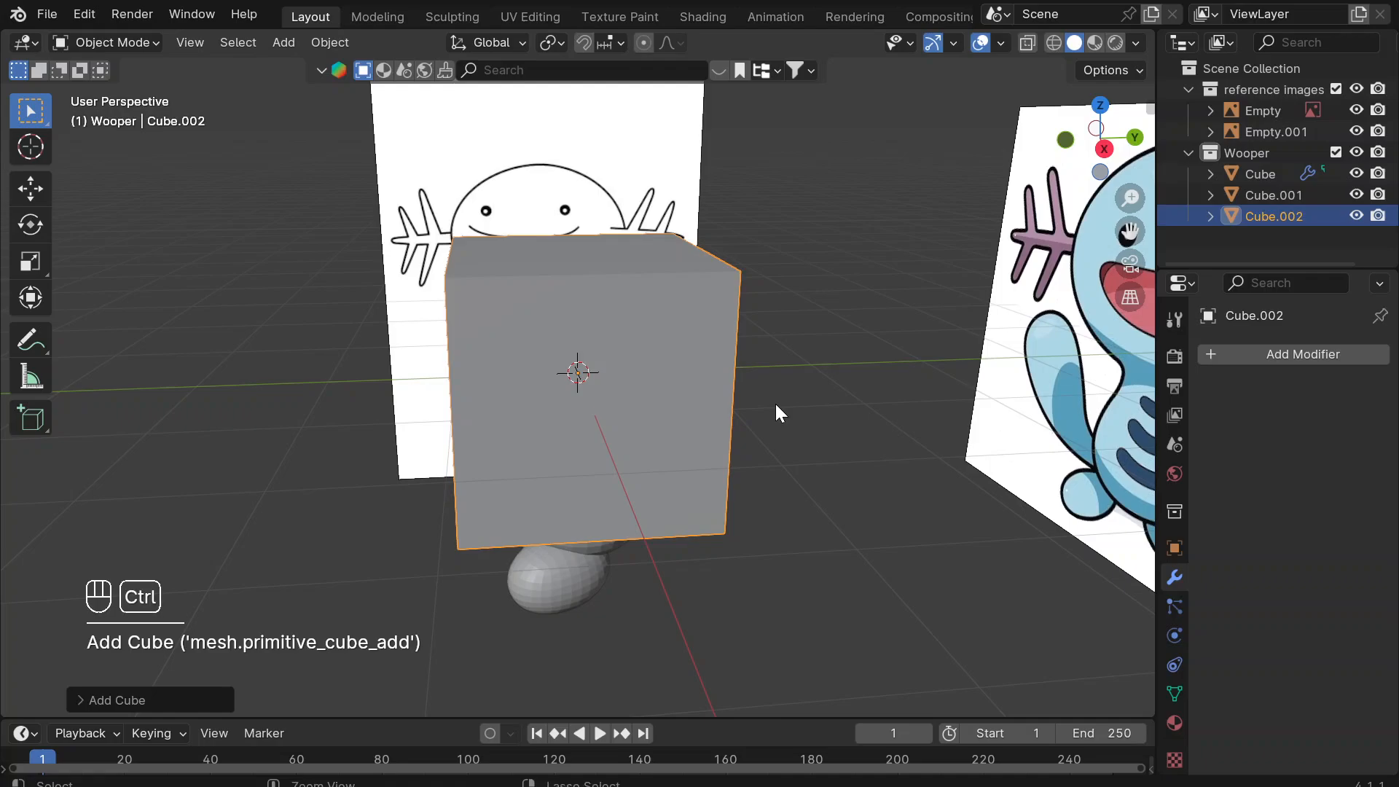
{"action": "key", "text": "ctrl+3"}
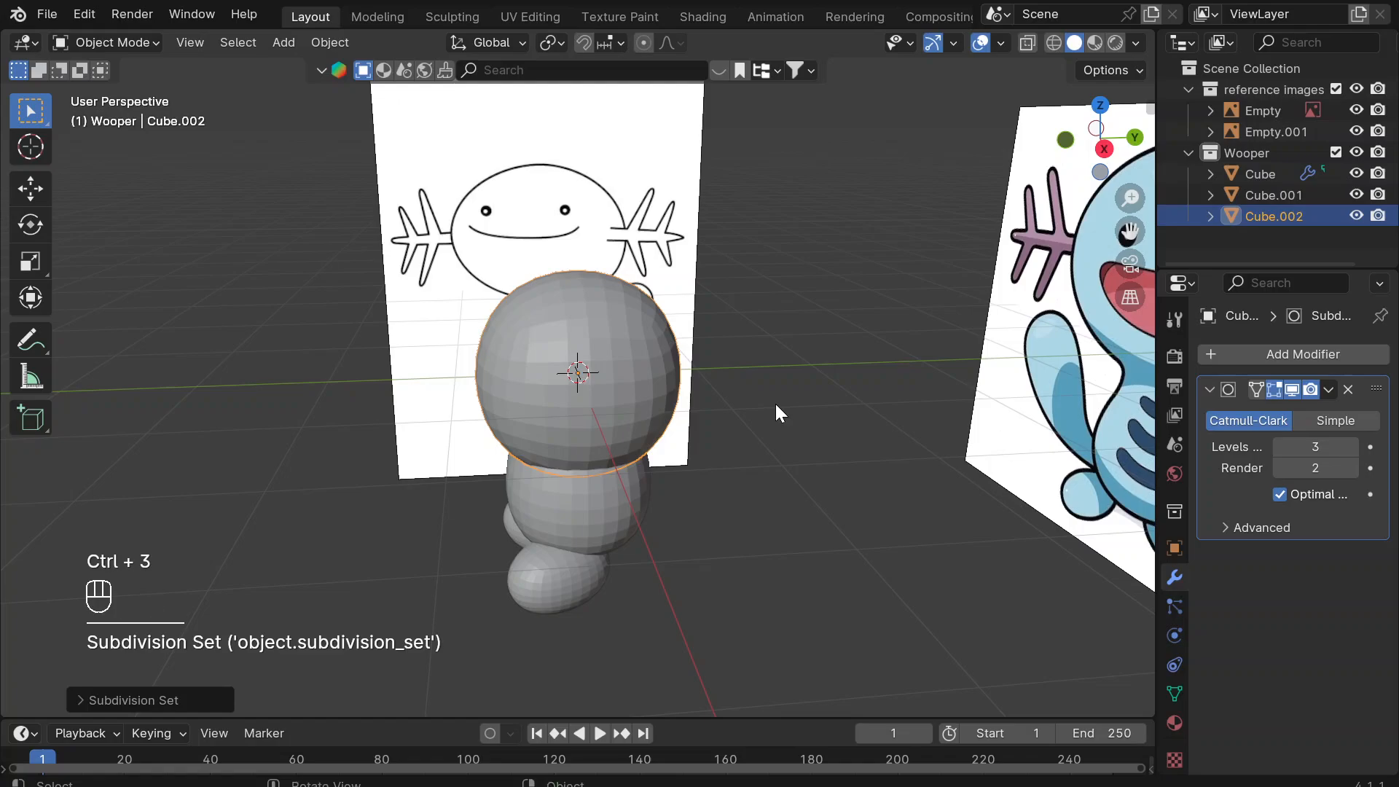
{"action": "key", "text": "s"}
{"action": "left_click", "coordinate": [710, 366]}
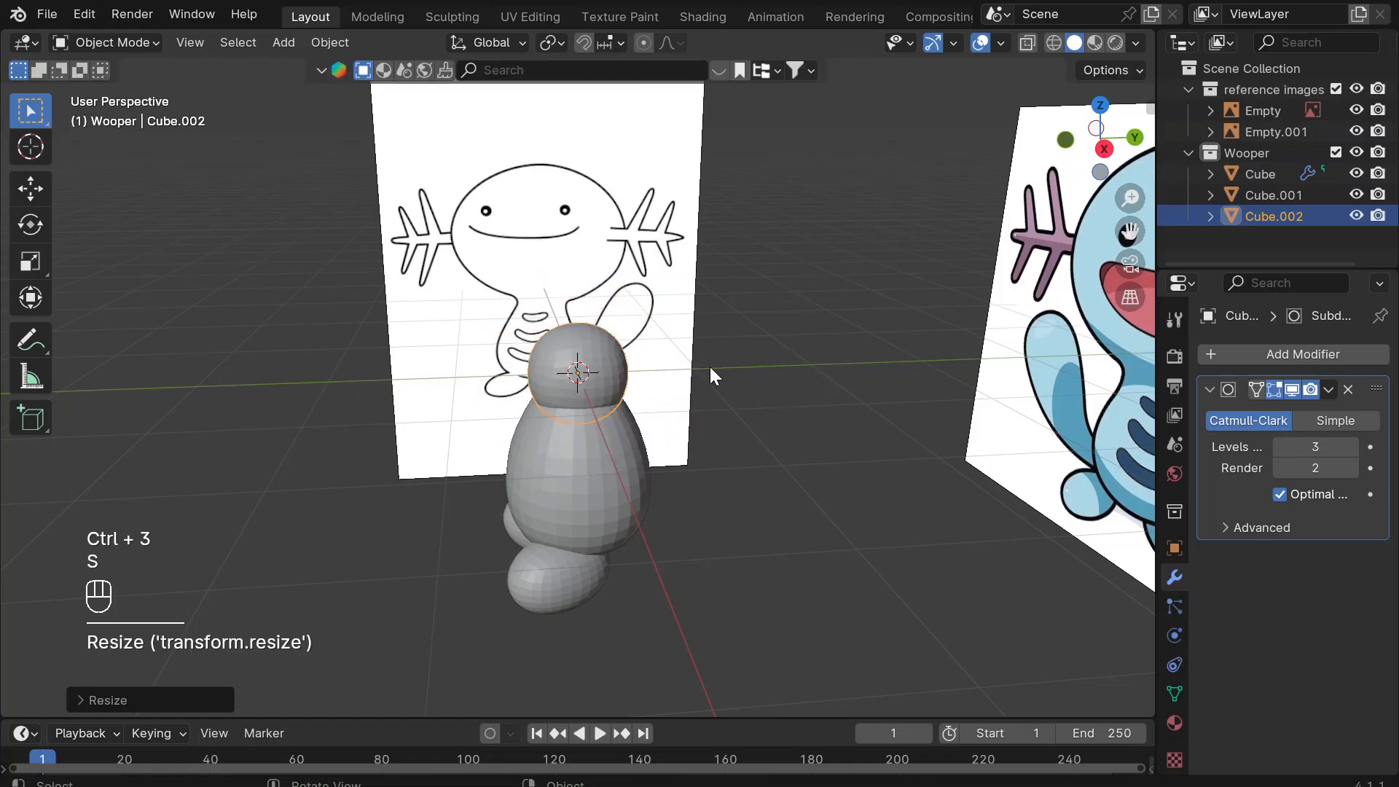
In the right view, shrink the tail sphere further and place it at the tail's base, overlapping the body's rear edge.
{"action": "left_click", "coordinate": [1112, 153]}
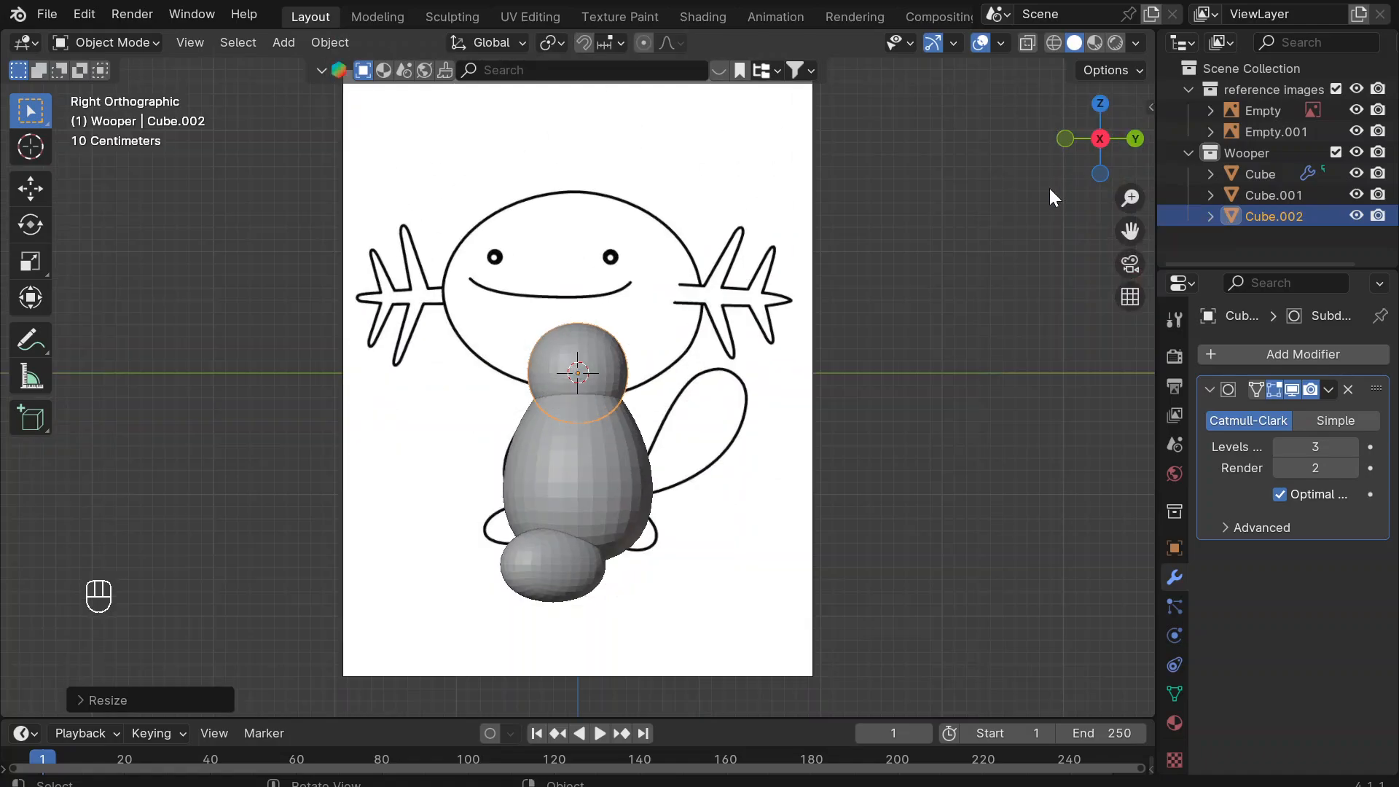
{"action": "key", "text": "g"}
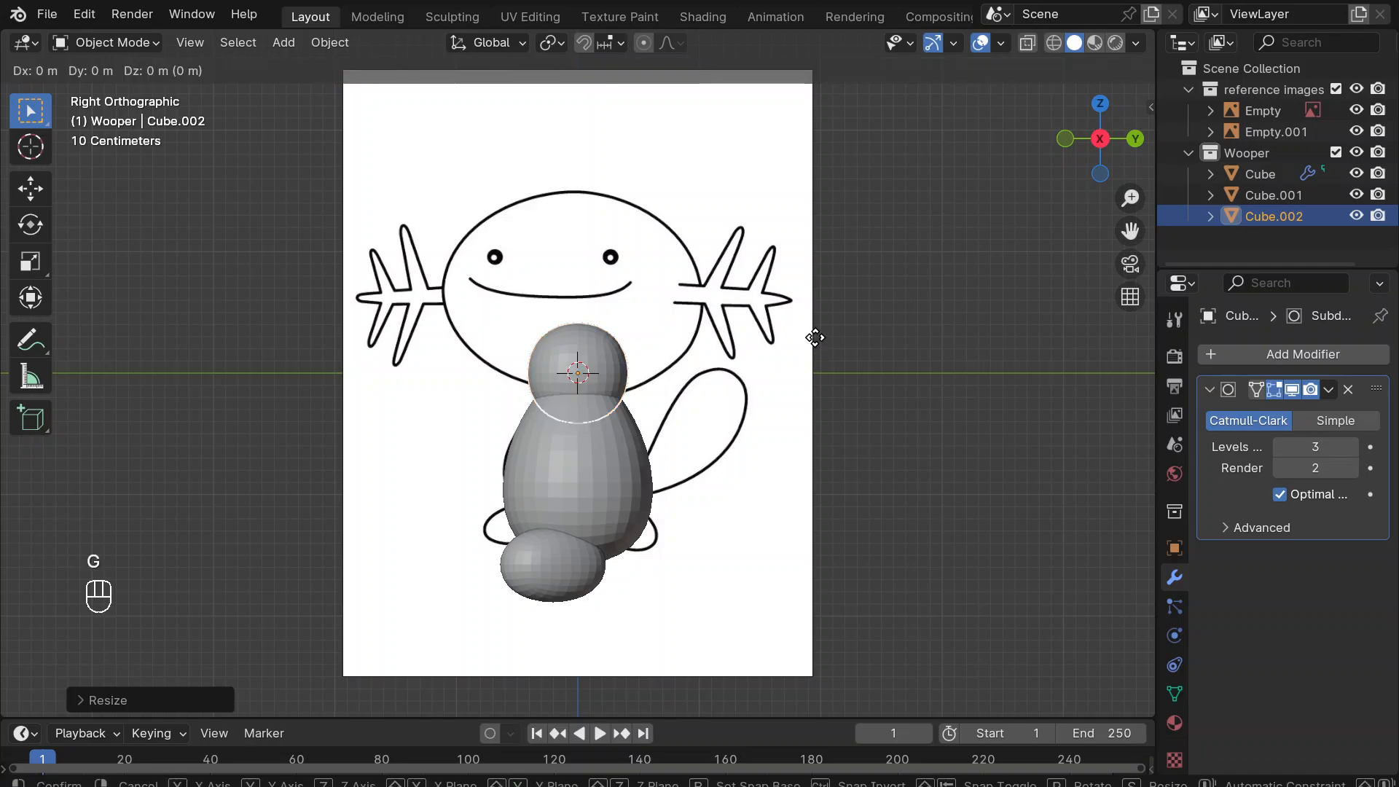
{"action": "left_click", "coordinate": [922, 419]}
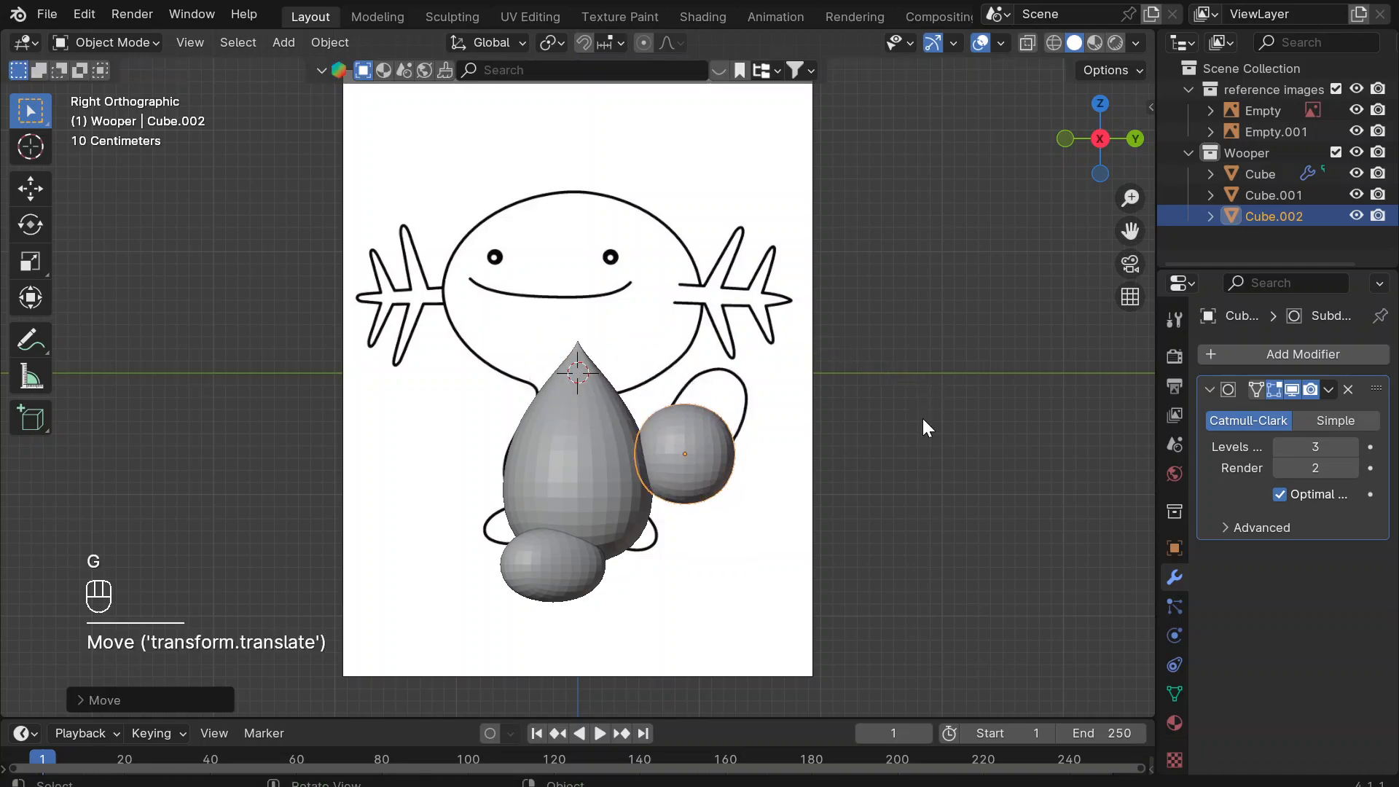
{"action": "key", "text": "s"}
{"action": "left_click", "coordinate": [878, 409]}
{"action": "key", "text": "g"}
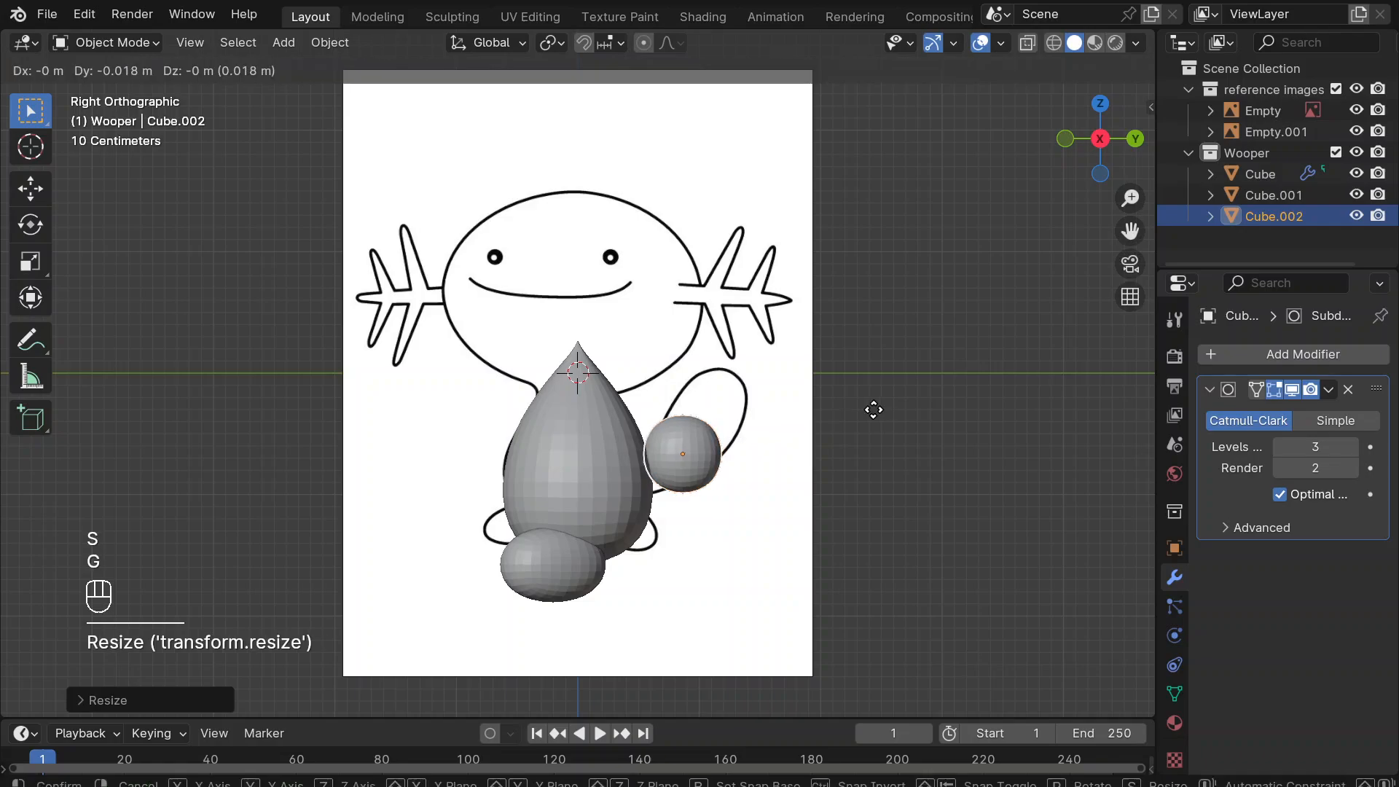
{"action": "left_click", "coordinate": [841, 430]}
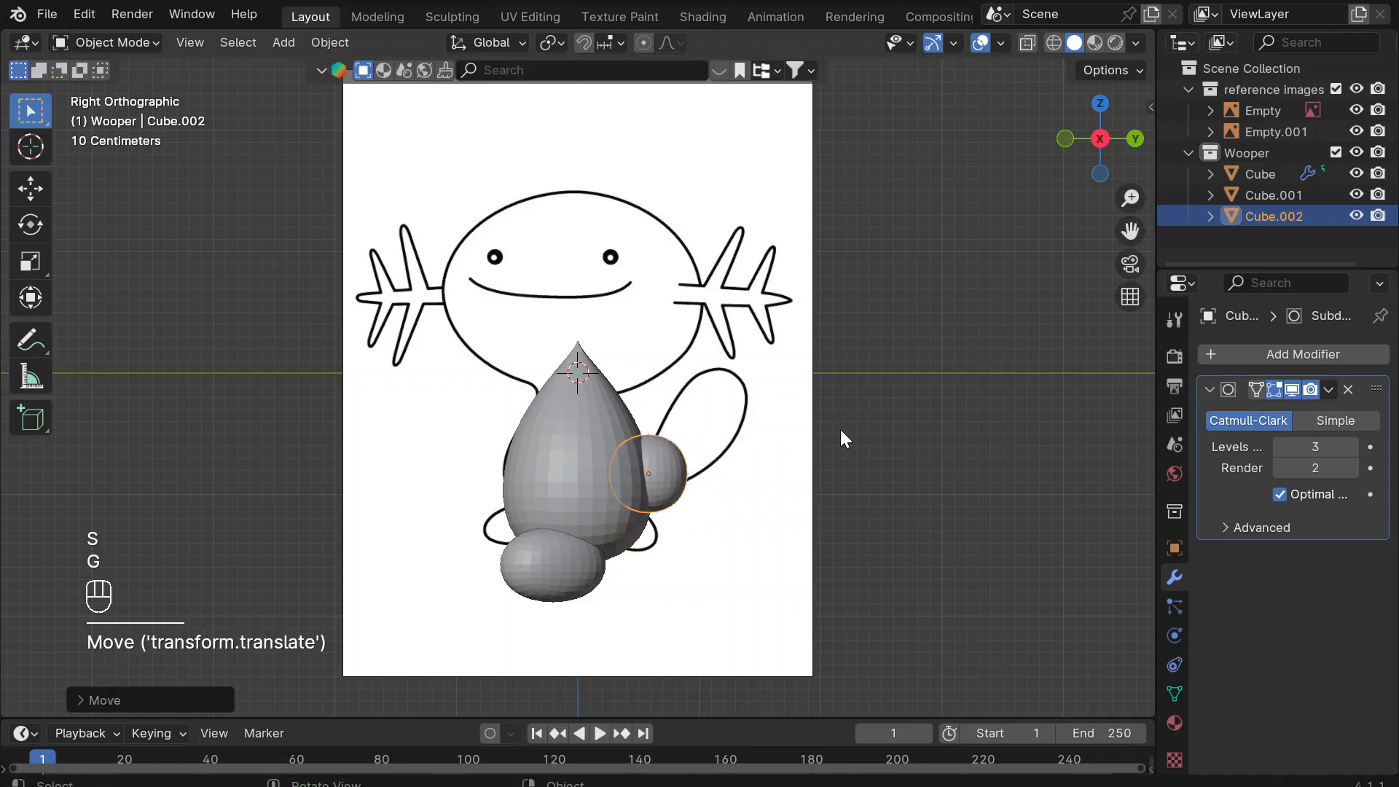
Hide the body (Cube) and the feet (Cube.001) in the viewport to uncover the reference drawing.
{"action": "left_click", "coordinate": [682, 599]}
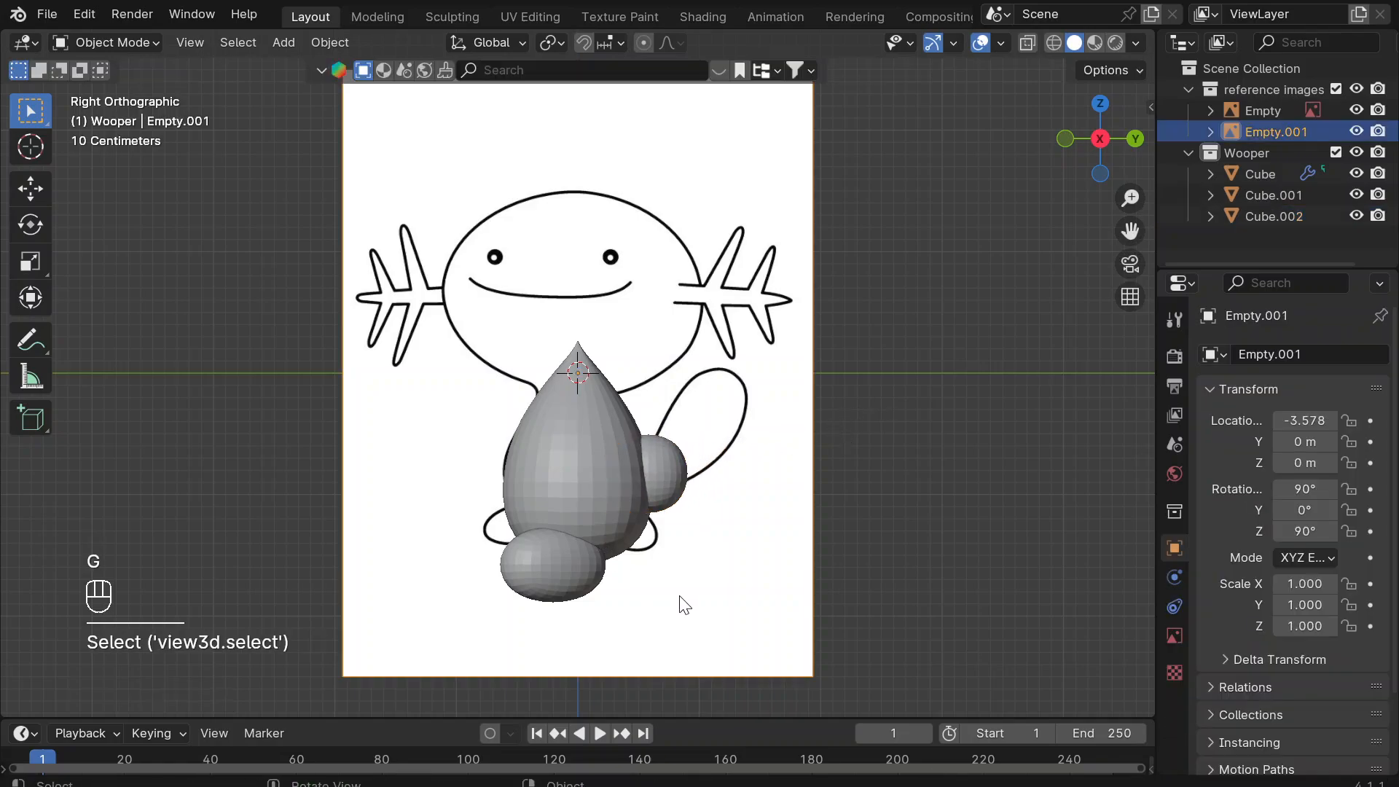
{"action": "left_click", "coordinate": [571, 465]}
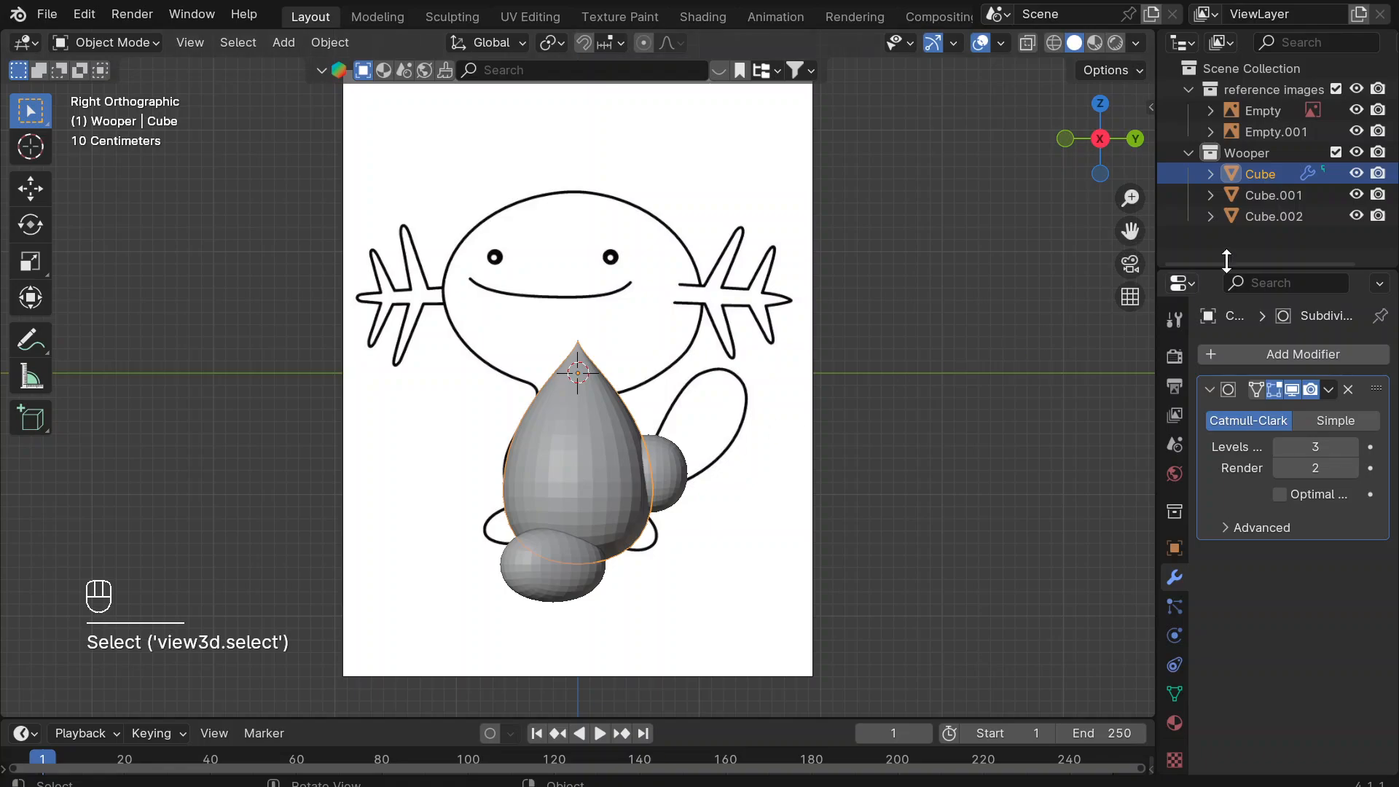
{"action": "left_click", "coordinate": [1357, 174]}
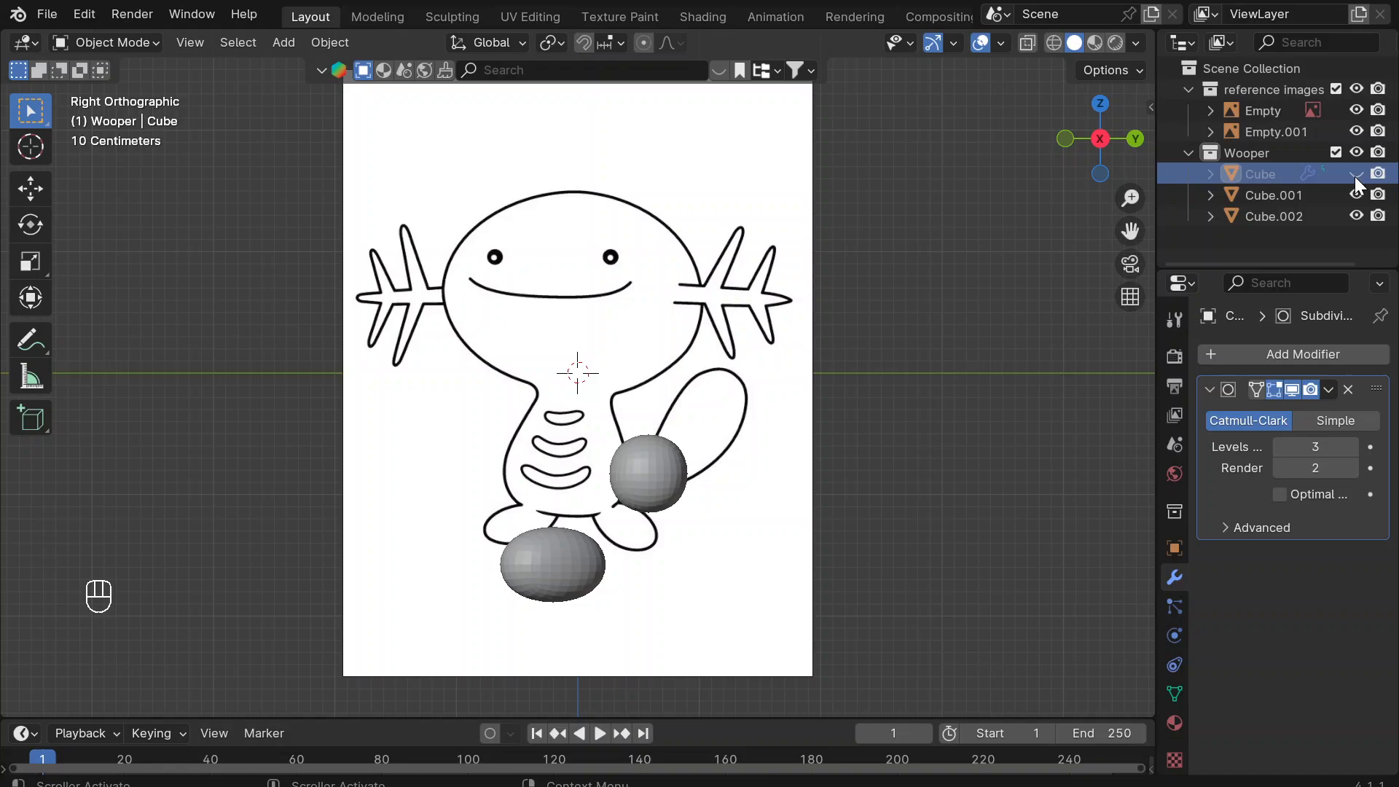
{"action": "left_click", "coordinate": [1357, 180]}
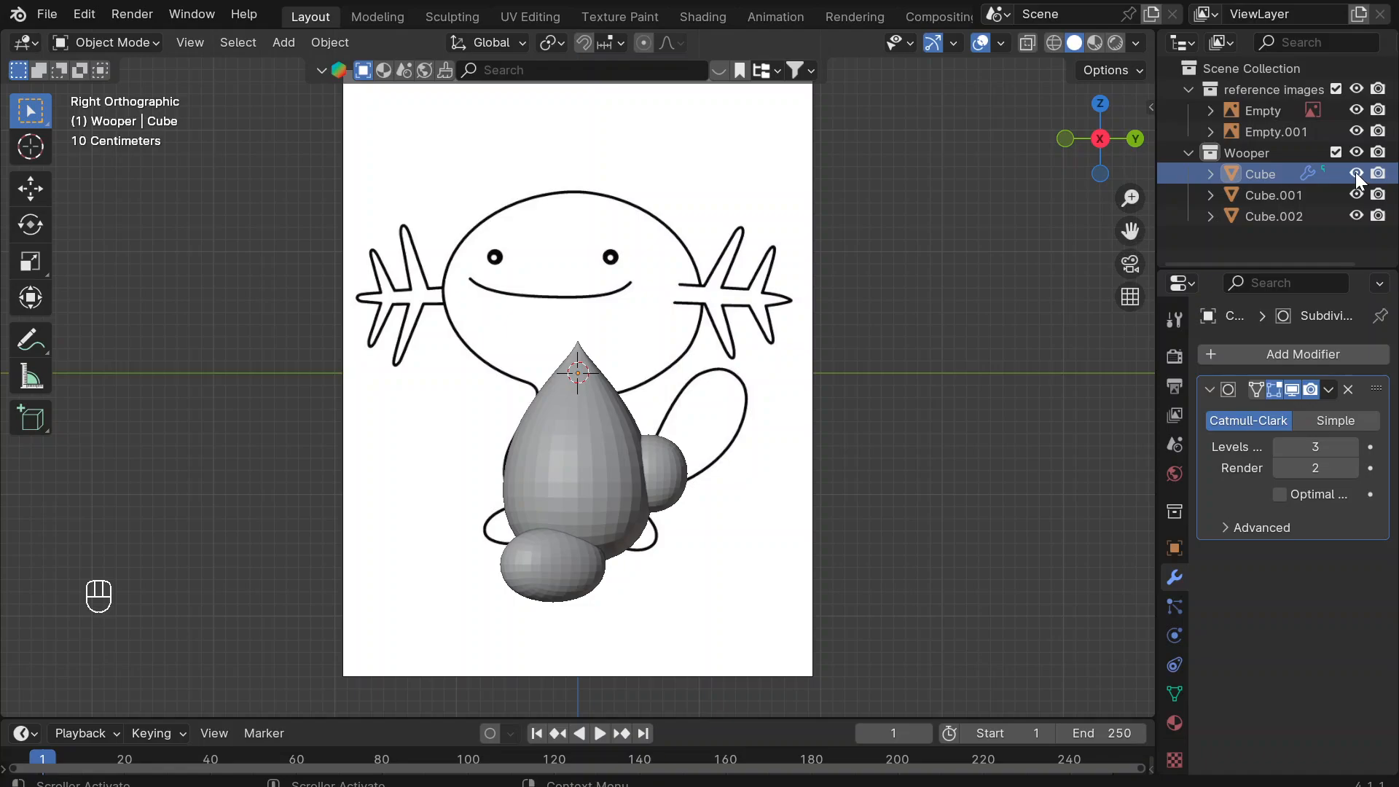
{"action": "left_click", "coordinate": [1356, 173]}
{"action": "left_click", "coordinate": [1357, 195]}
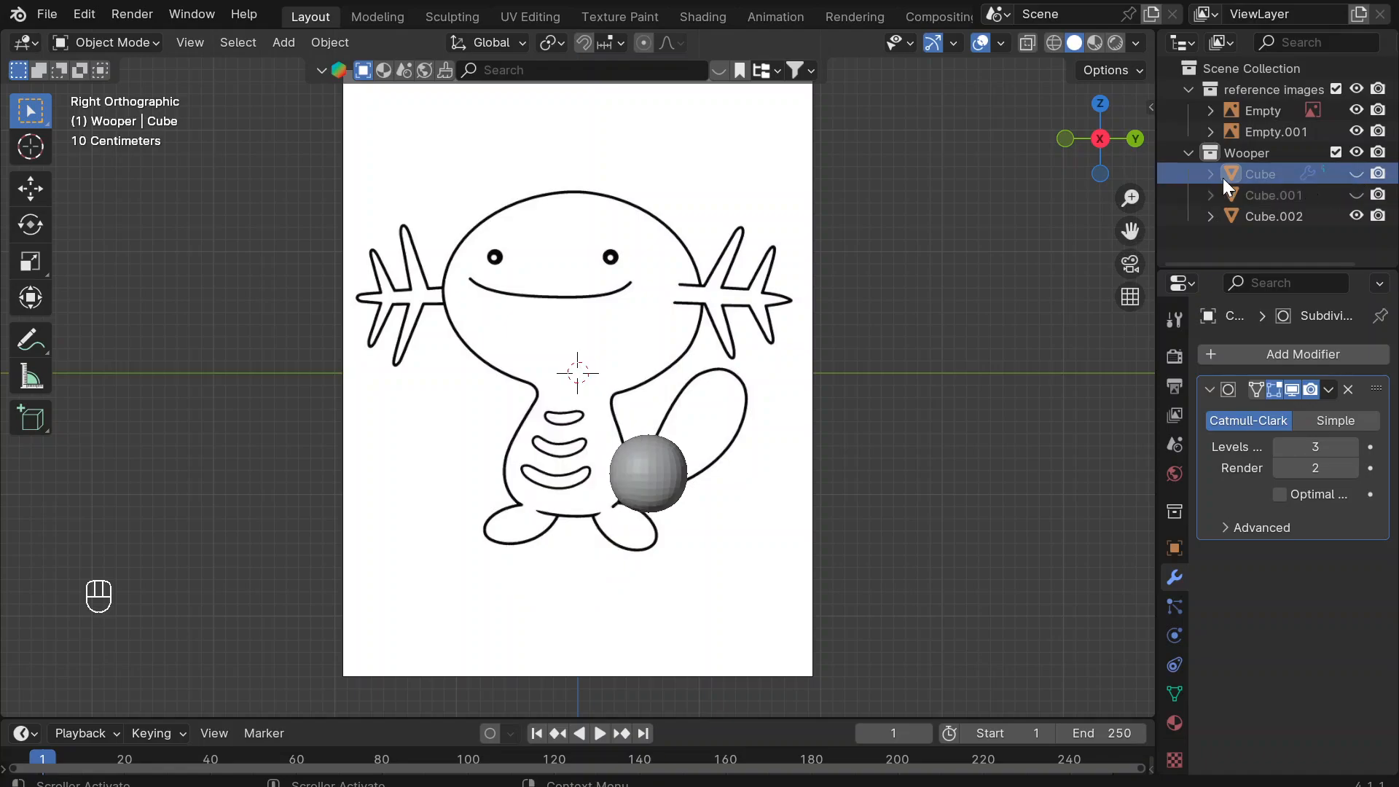
Open the tail sphere (Cube.002) in Edit Mode and switch the viewport to wireframe shading.
{"action": "left_click", "coordinate": [1278, 215]}
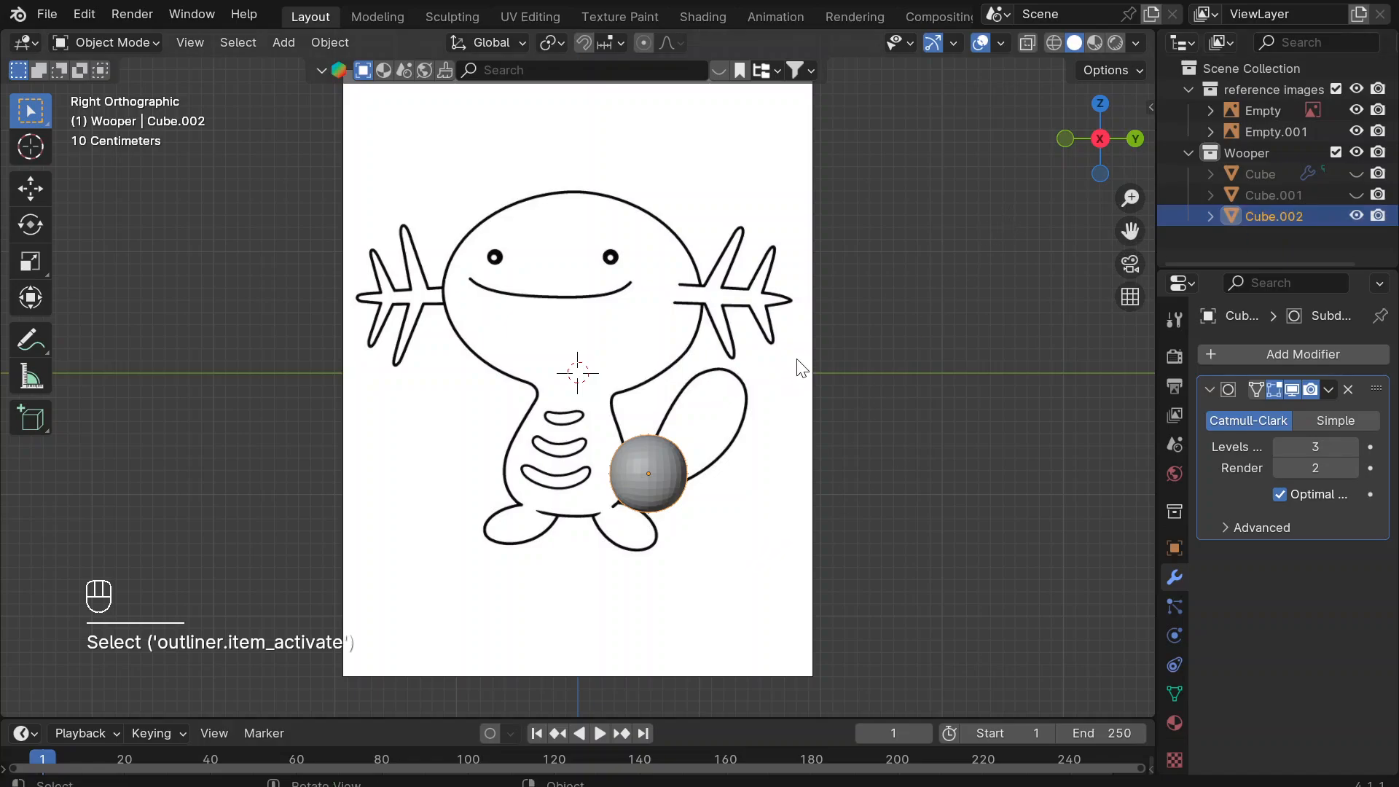
{"action": "key", "text": "Tab"}
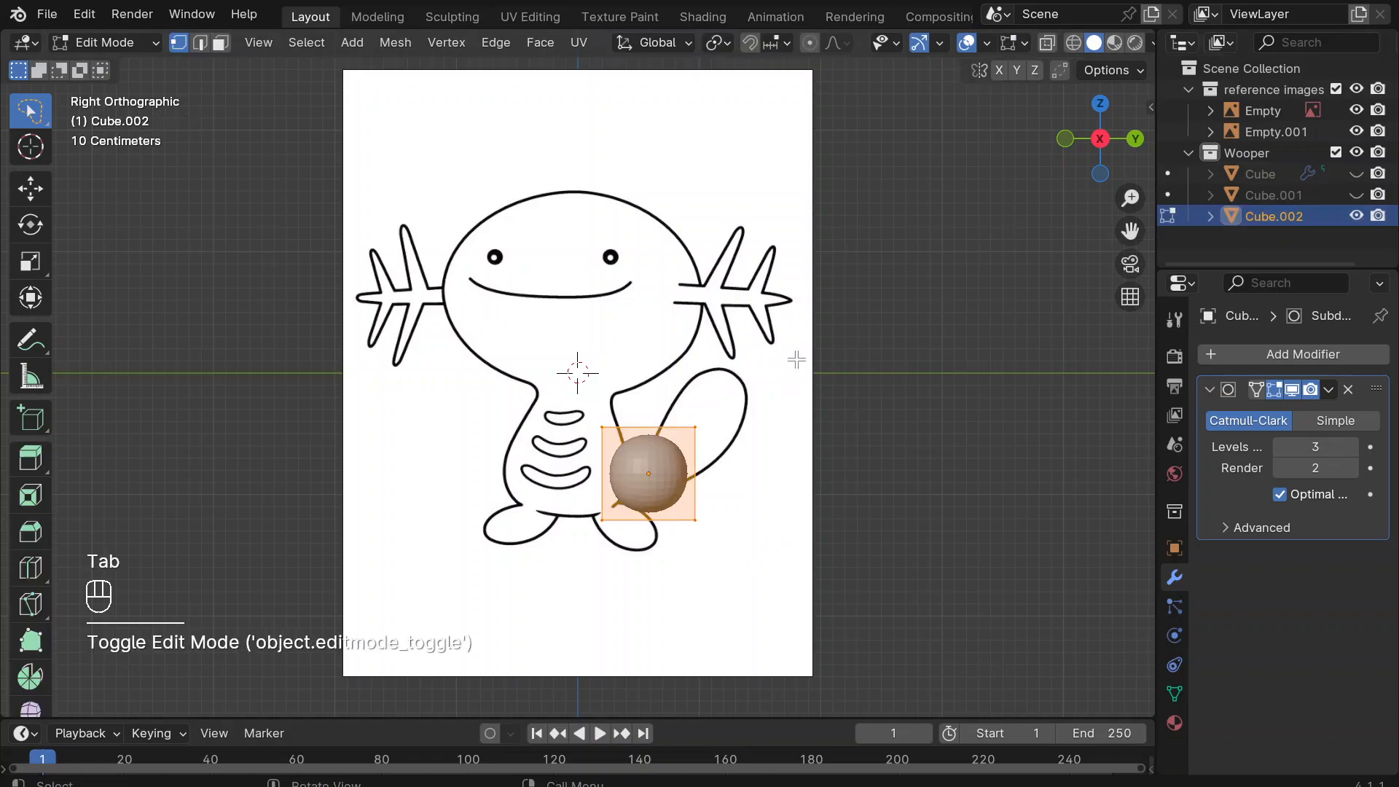
{"action": "left_click", "coordinate": [1074, 43]}
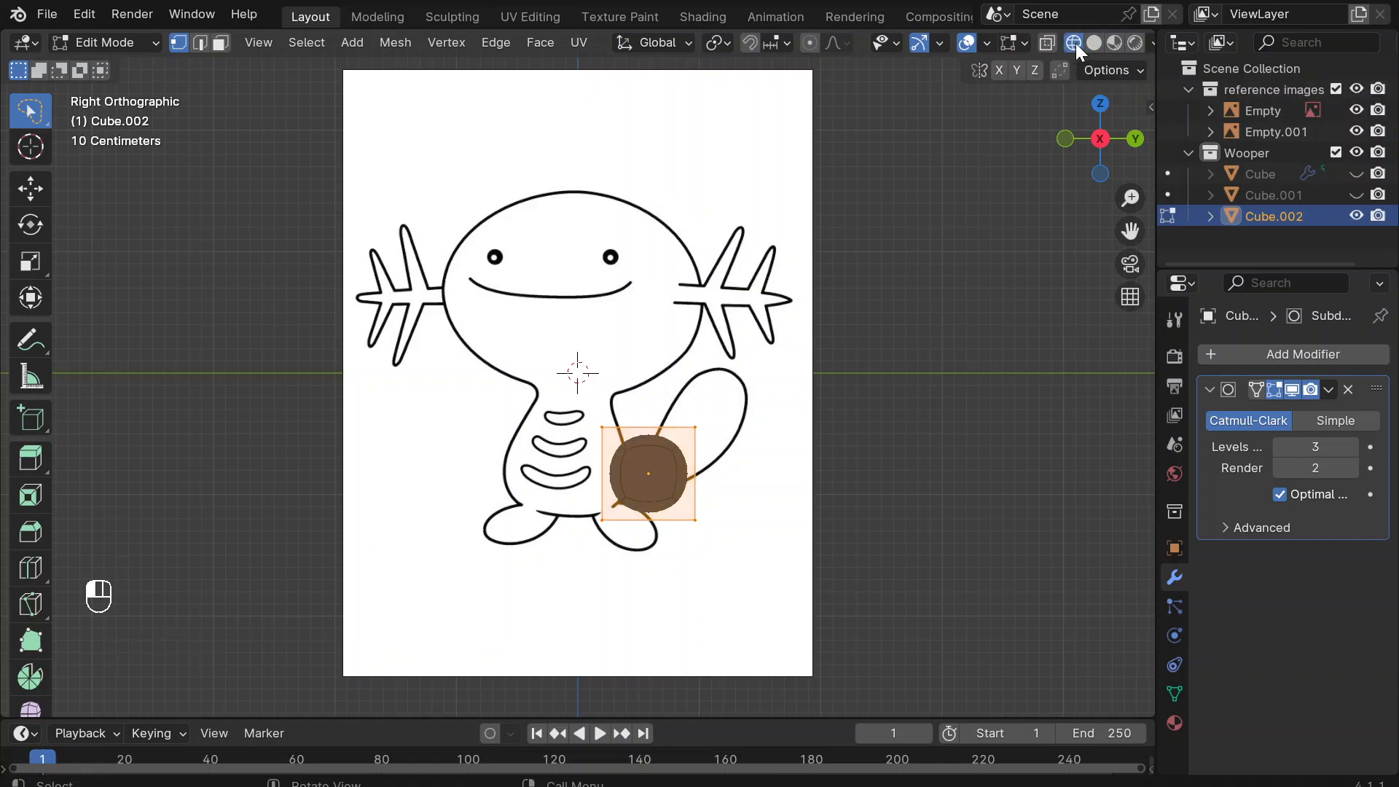
Turn on X-ray display and disable Optimal Display in the tail's Subdivision modifier to expose its full wireframe.
{"action": "left_click", "coordinate": [1046, 41]}
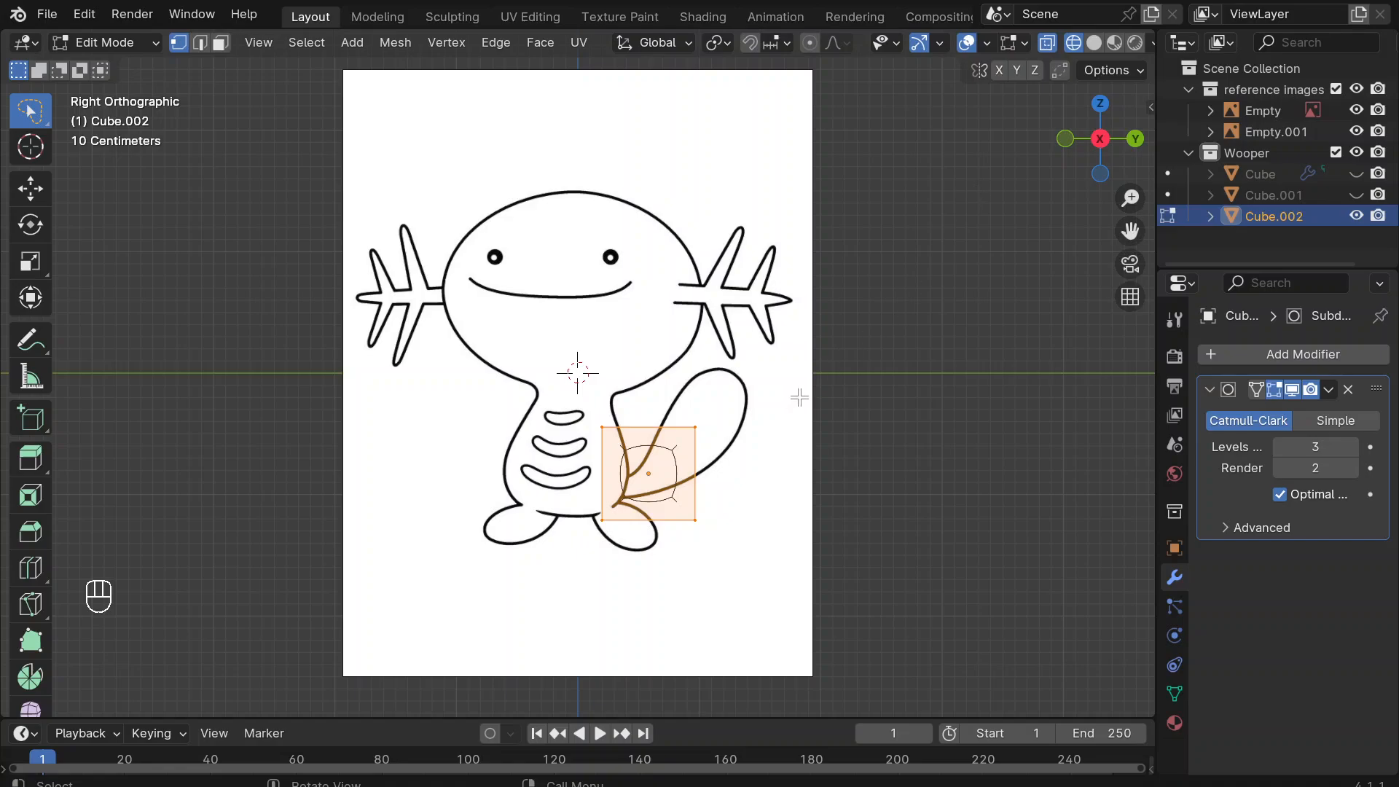
{"action": "left_click", "coordinate": [1280, 493]}
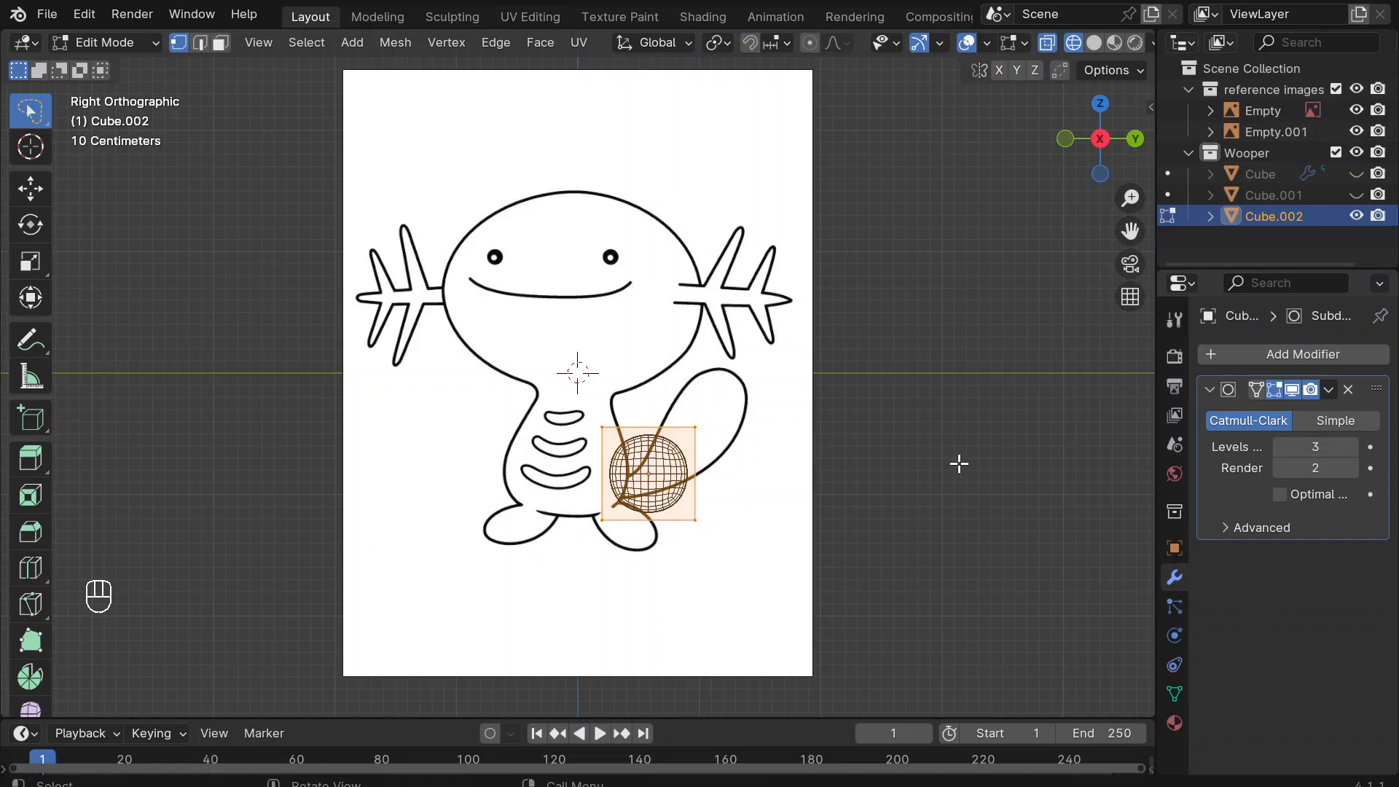
Scale the whole tail mesh down and move it to the drawn tail's root, overlapping the body's rear outline.
{"action": "key", "text": "s"}
{"action": "left_click", "coordinate": [795, 452]}
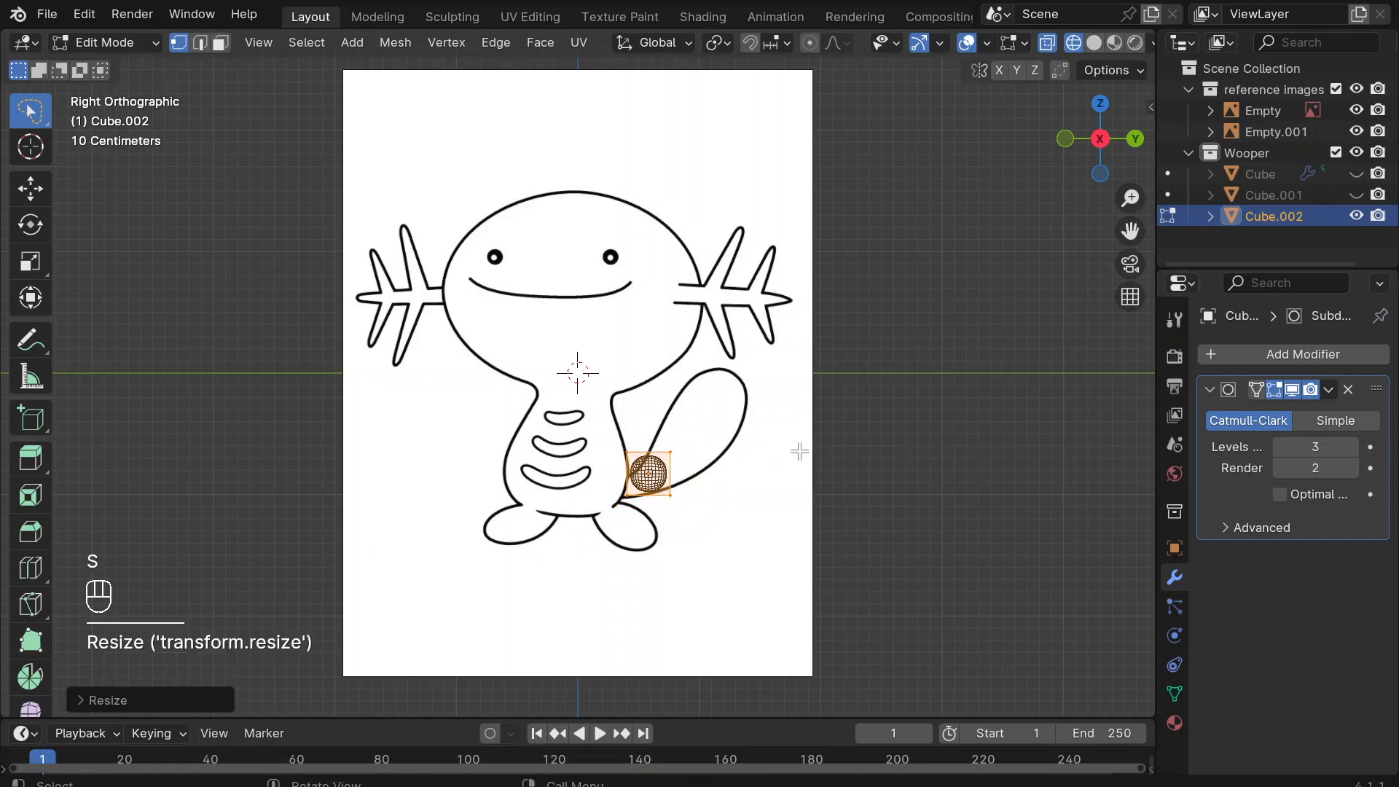
{"action": "scroll", "coordinate": [834, 421], "scroll_direction": "up", "scroll_amount": 5}
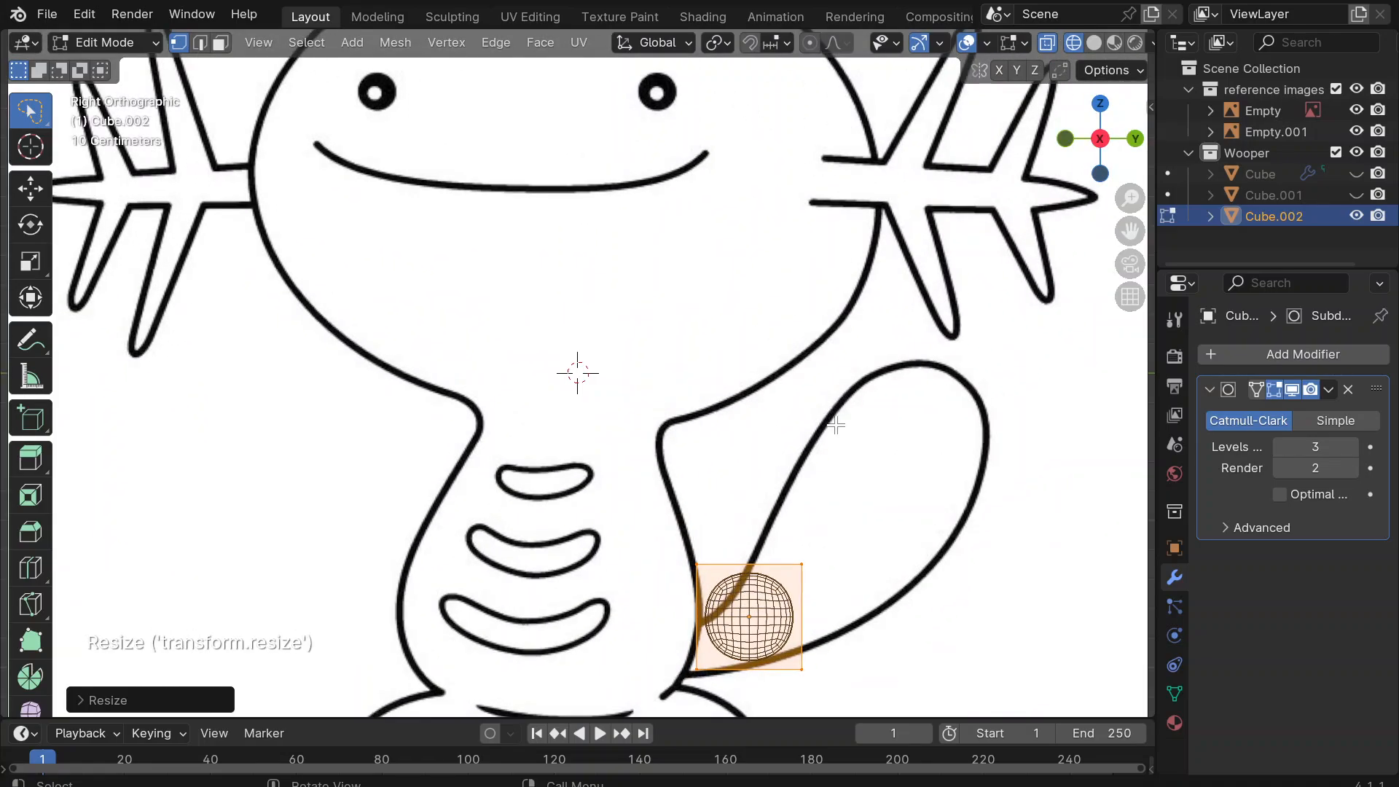
{"action": "middle_click_drag", "start_coordinate": [885, 572], "coordinate": [758, 419], "text": "shift"}
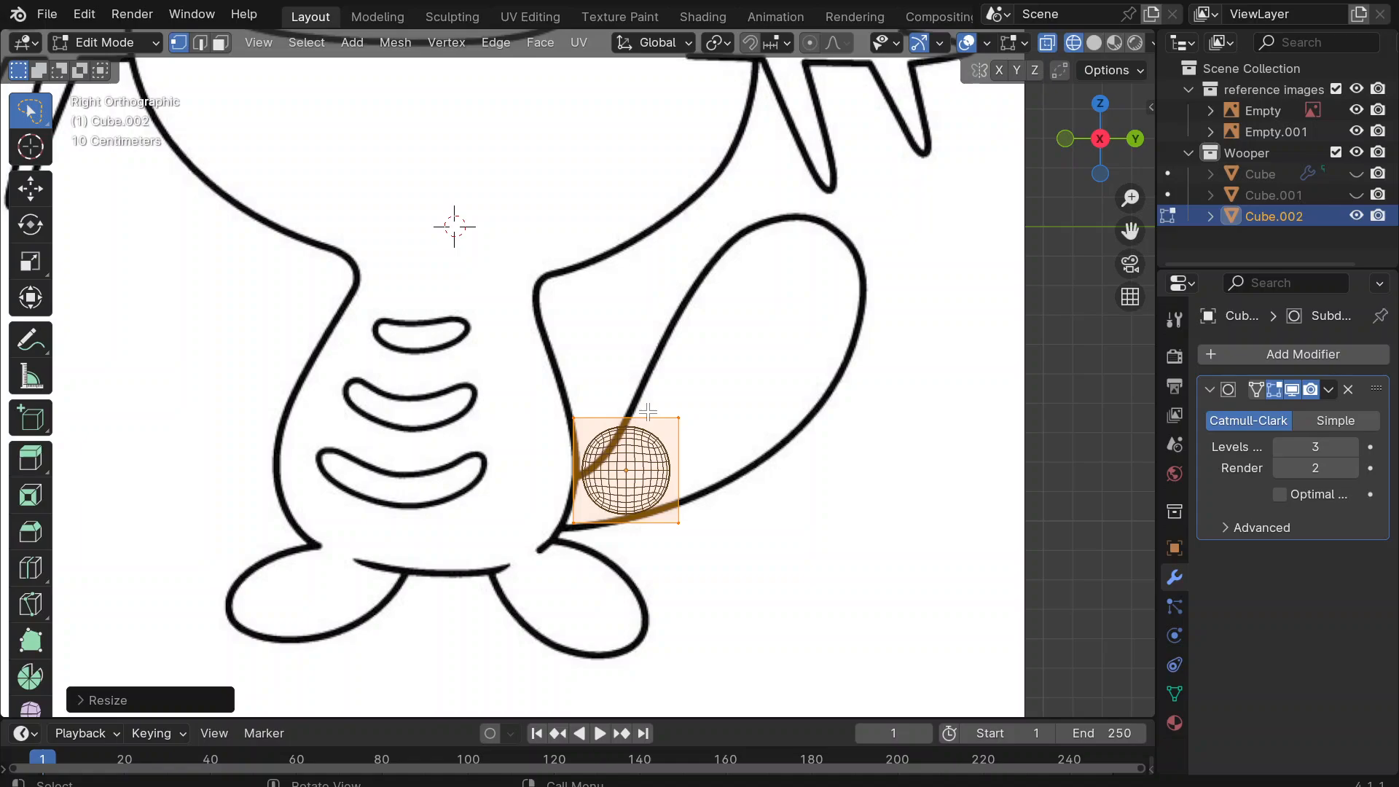
{"action": "key", "text": "g"}
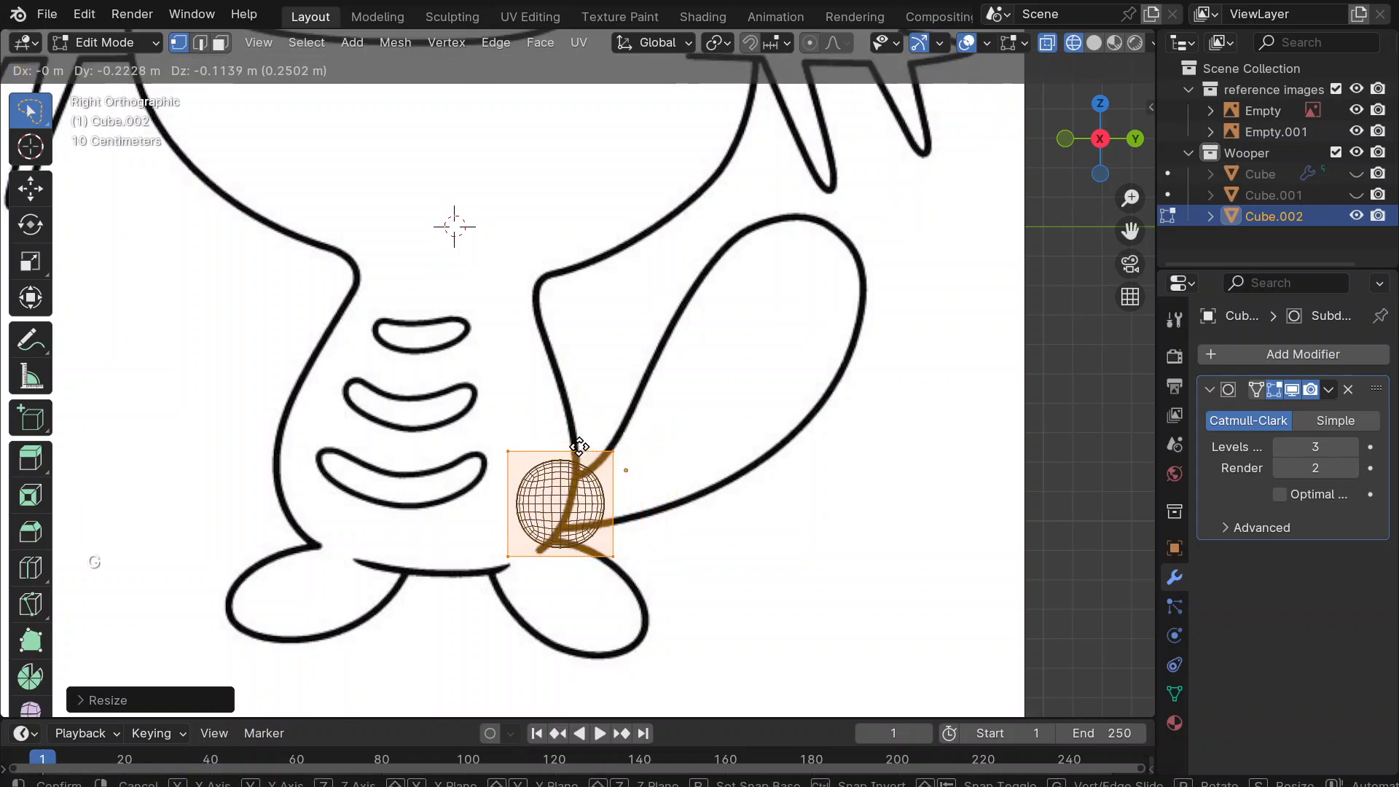
{"action": "left_click", "coordinate": [579, 446]}
{"action": "key", "text": "s"}
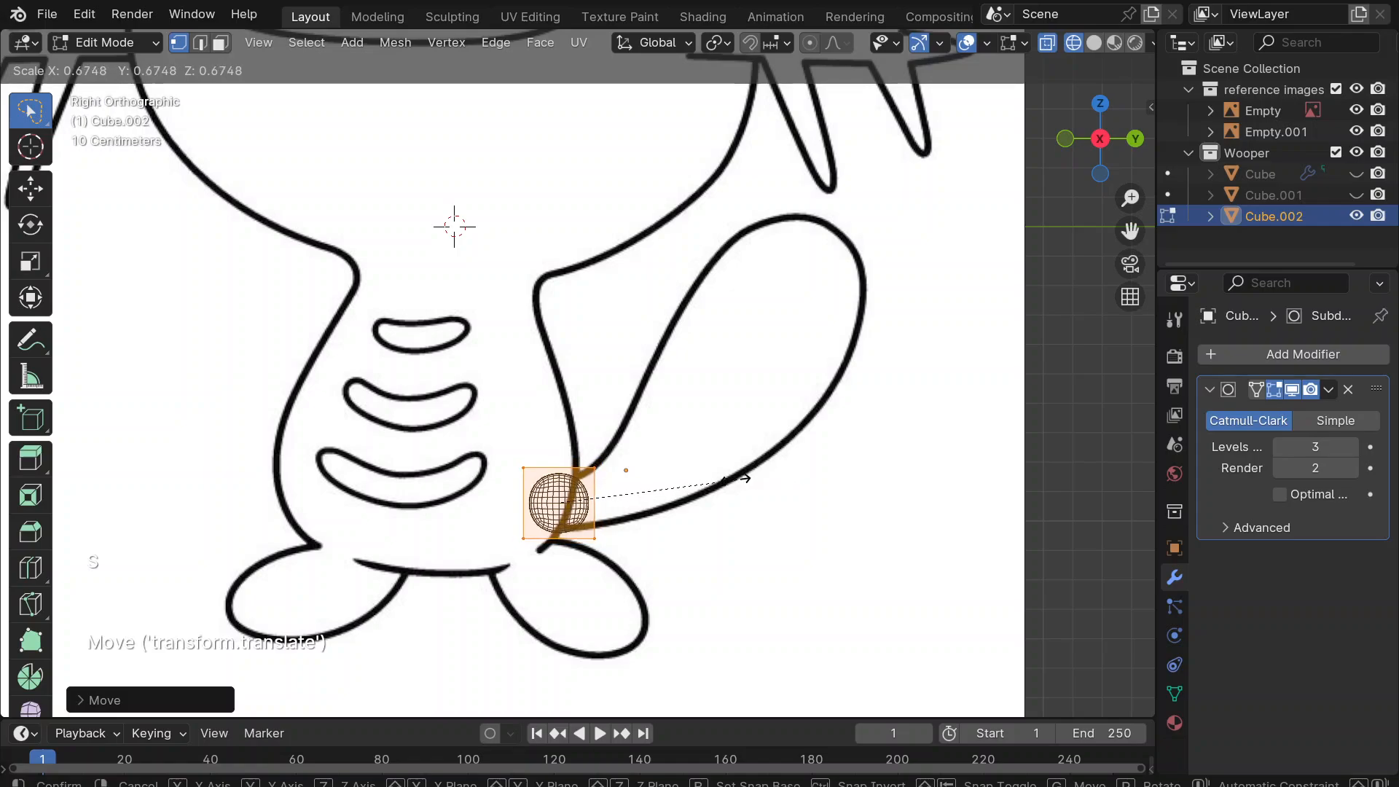
{"action": "left_click", "coordinate": [765, 475]}
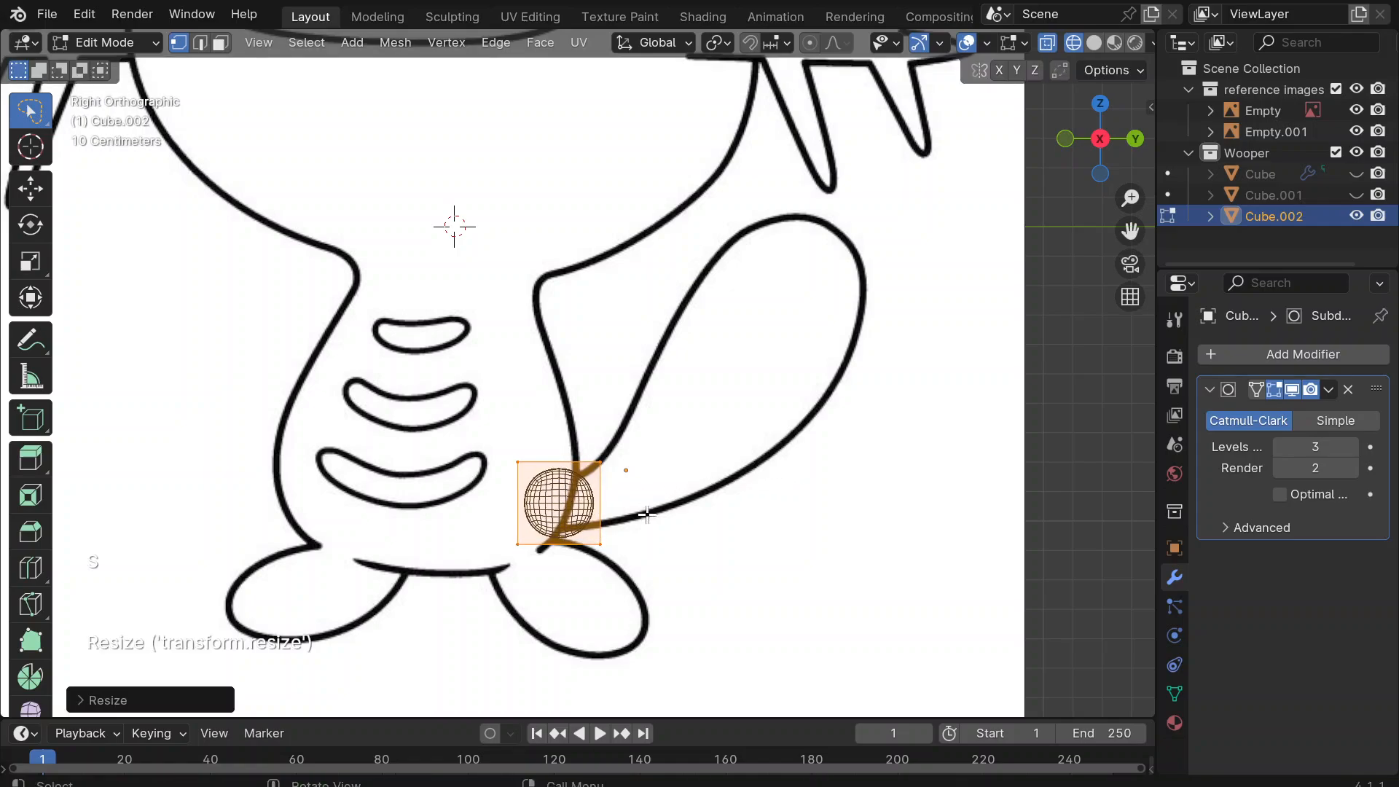
Extrude the rear face of the tail mesh straight out from the body along its normal.
{"action": "left_click", "coordinate": [646, 514]}
{"action": "mouse_move", "coordinate": [646, 513]}
{"action": "right_mouse_down", "text": "ctrl"}
{"action": "mouse_move", "coordinate": [674, 593]}
{"action": "mouse_move", "coordinate": [558, 419]}
{"action": "mouse_move", "coordinate": [638, 420]}
{"action": "right_mouse_up", "text": "ctrl"}
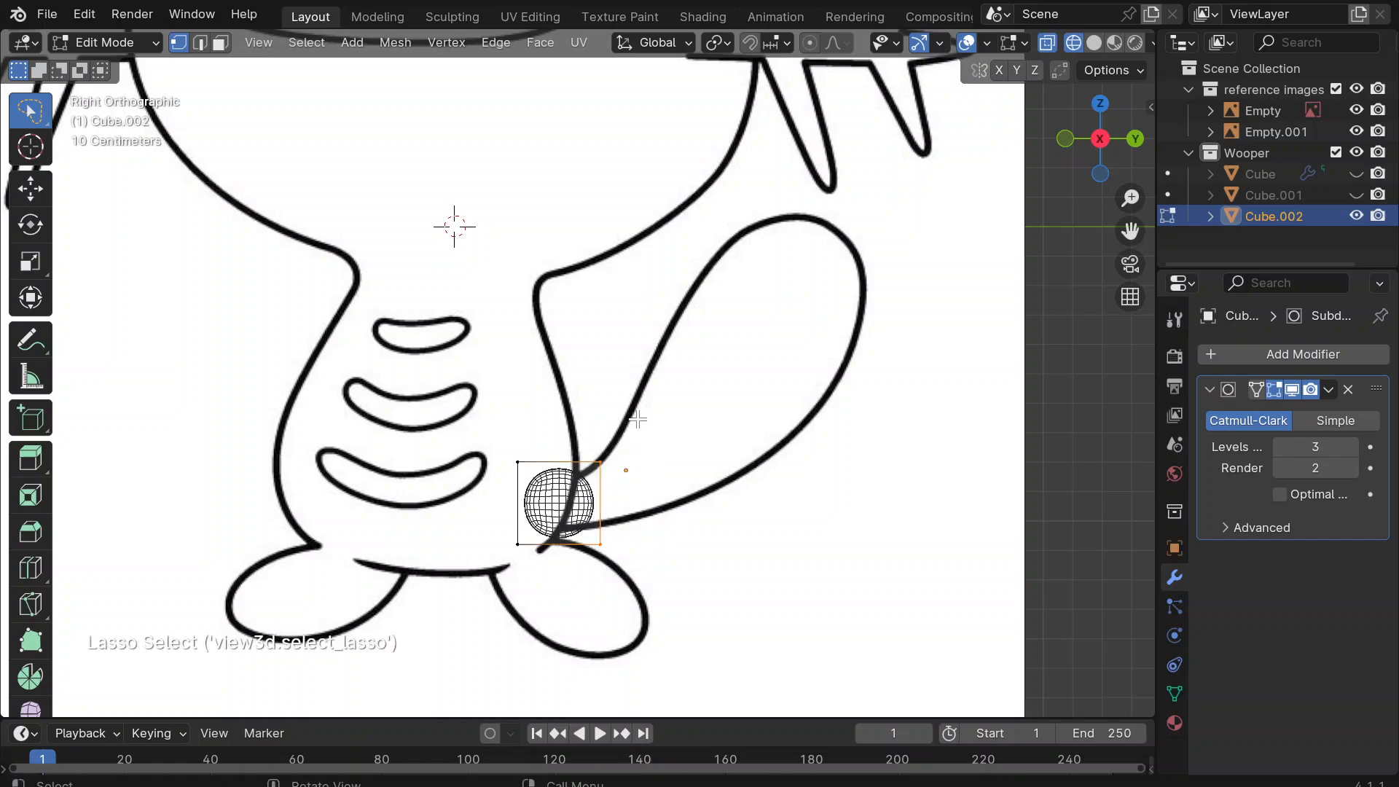
{"action": "key", "text": "e"}
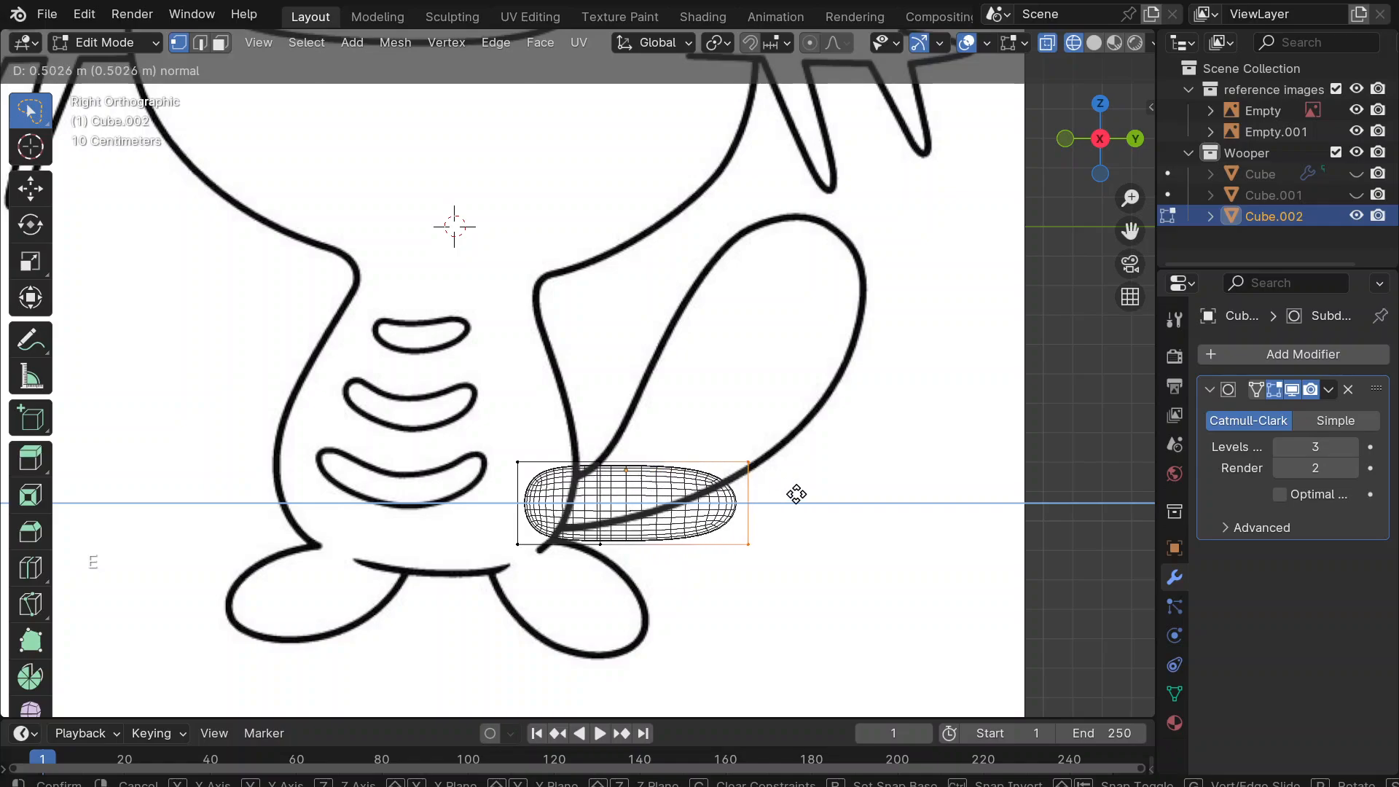
{"action": "left_click", "coordinate": [771, 494]}
{"action": "left_click", "coordinate": [767, 513]}
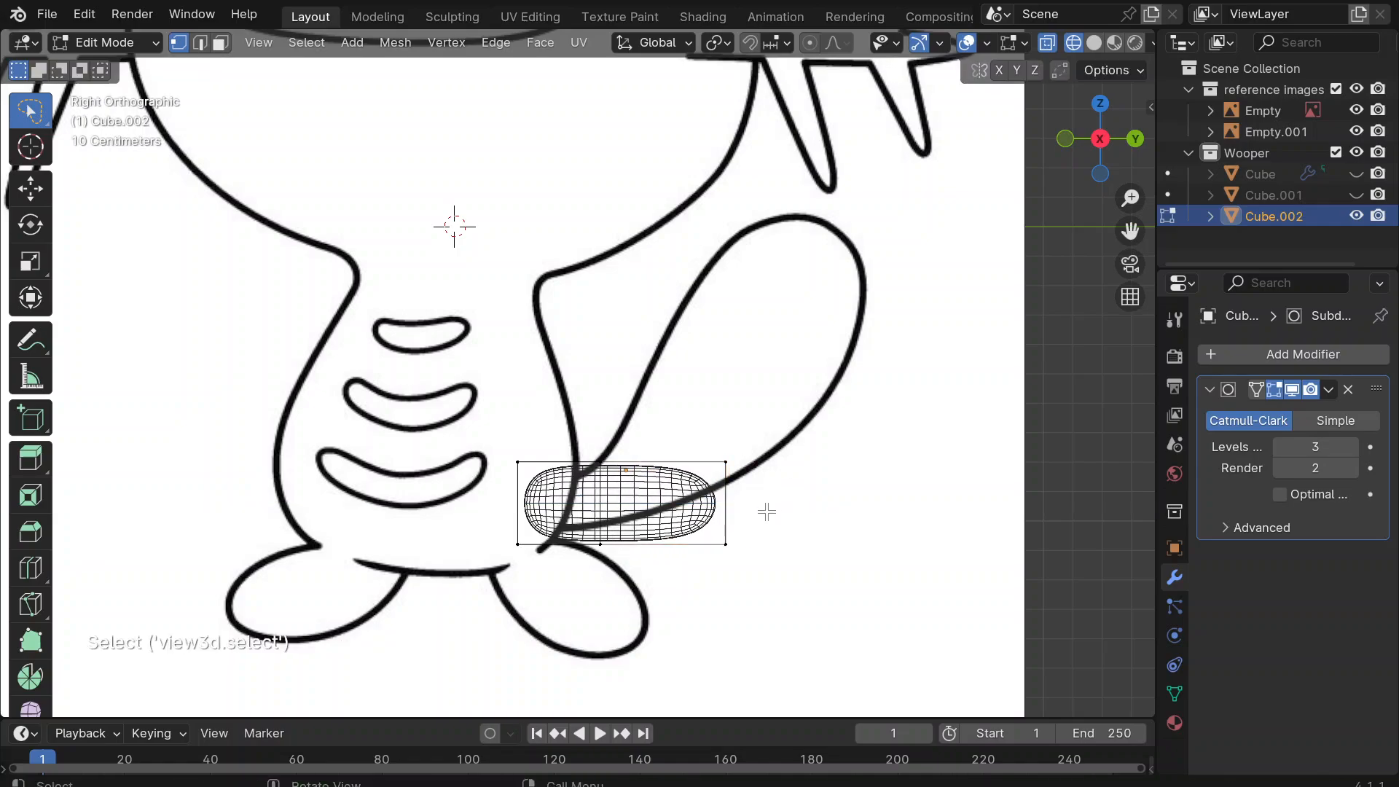
Move the extruded end's lower vertices onto the tail's lower outline and its upper vertices up along the upper outline.
{"action": "mouse_move", "coordinate": [802, 535]}
{"action": "right_mouse_down", "text": "ctrl"}
{"action": "mouse_move", "coordinate": [729, 537]}
{"action": "mouse_move", "coordinate": [737, 584]}
{"action": "right_mouse_up", "text": "ctrl"}
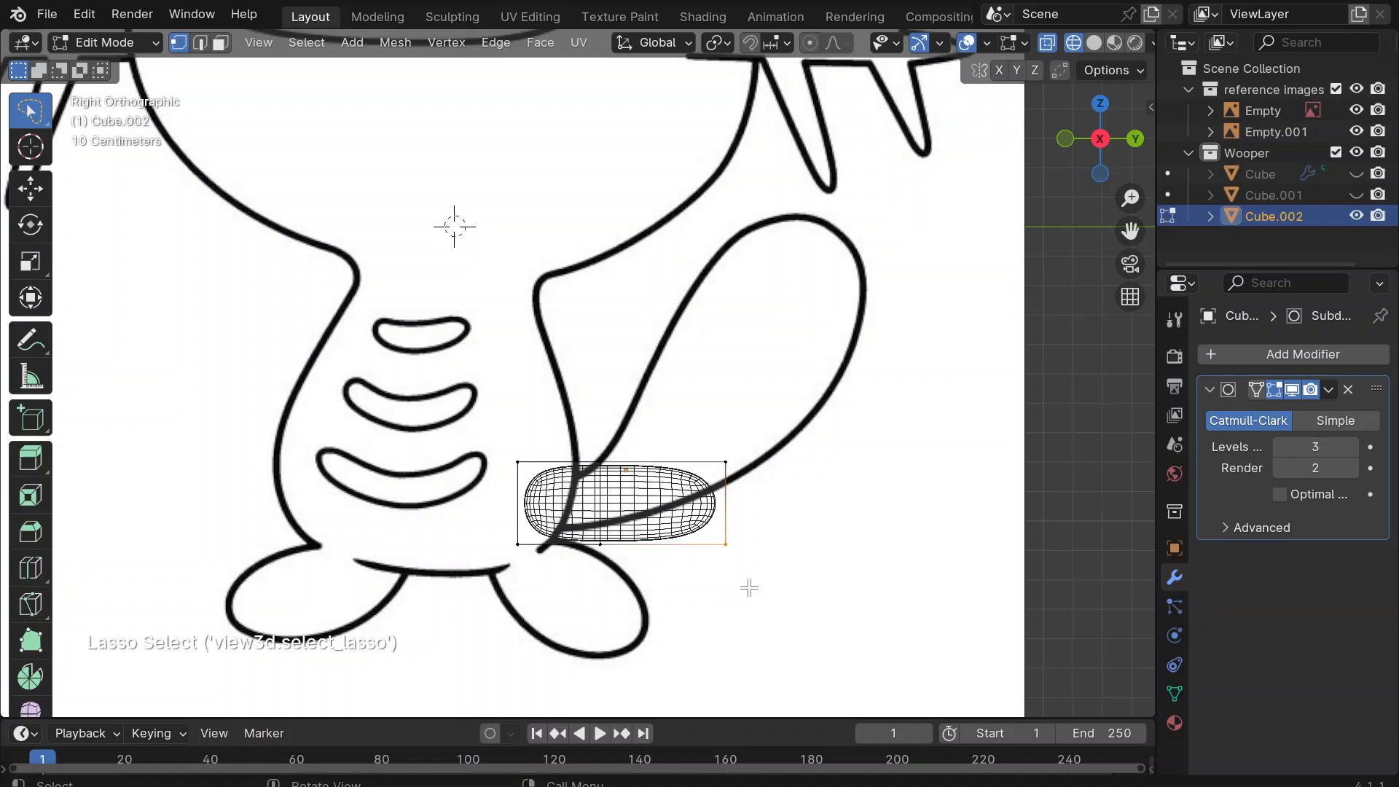
{"action": "key", "text": "g"}
{"action": "left_click", "coordinate": [775, 522]}
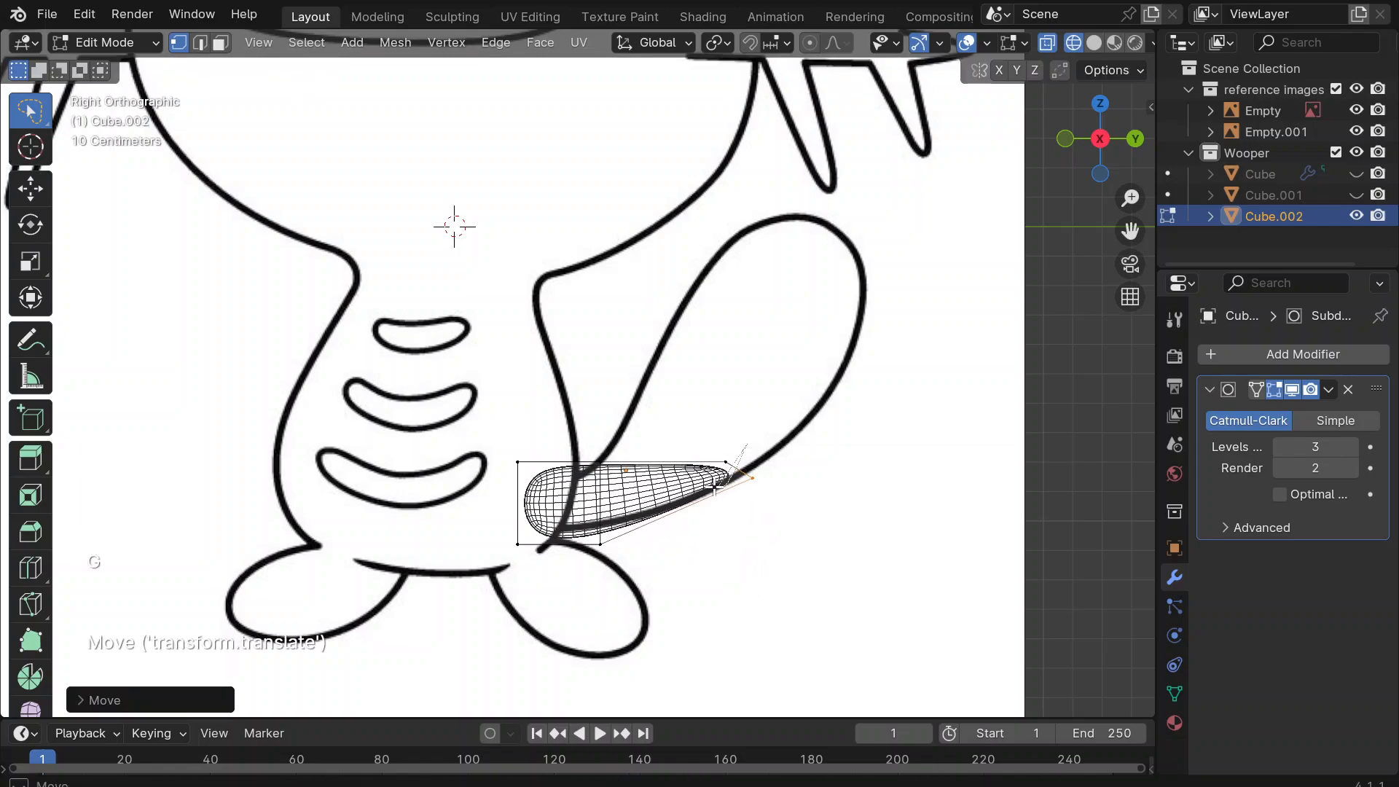
{"action": "right_click_drag", "start_coordinate": [715, 489], "coordinate": [678, 456], "text": "ctrl"}
{"action": "key", "text": "g"}
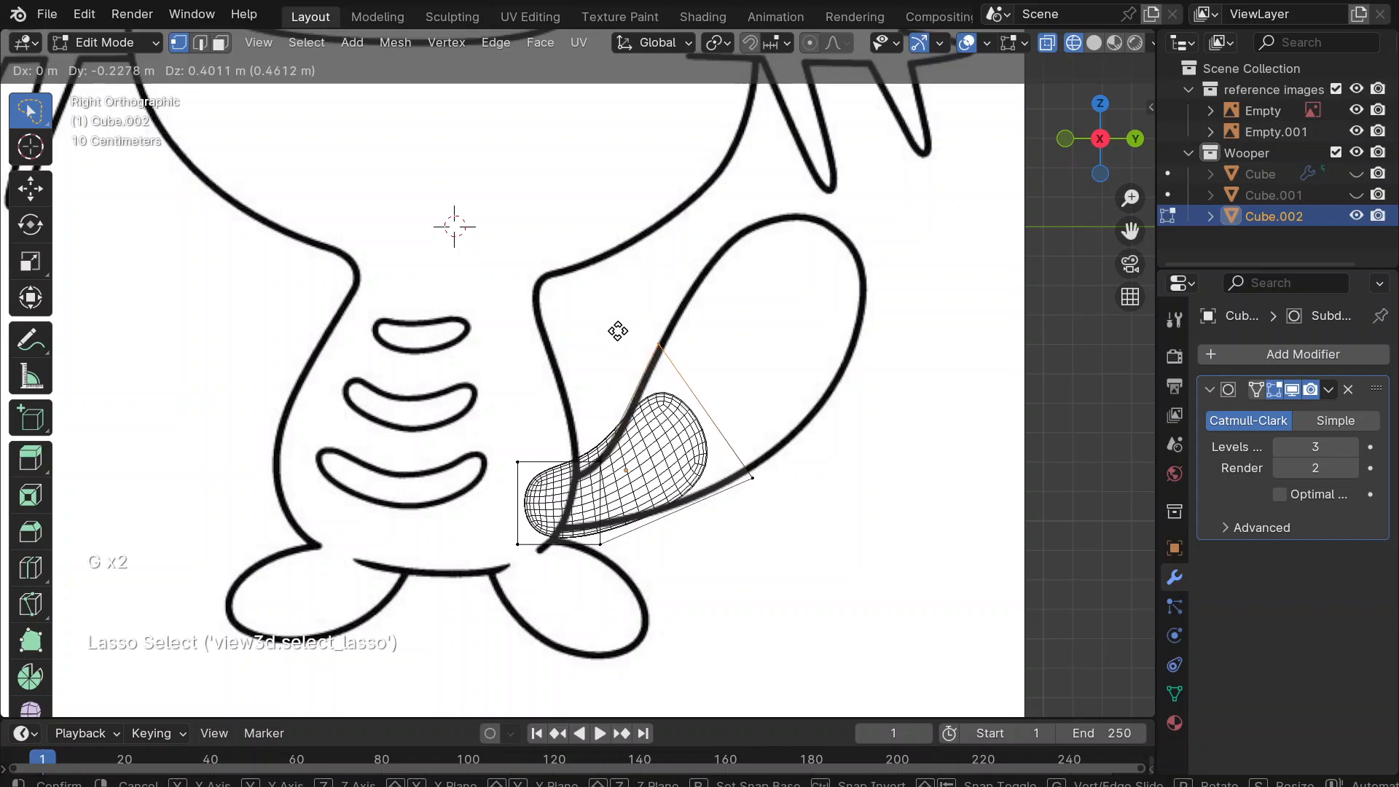
{"action": "left_click", "coordinate": [666, 298]}
Adjust the upper and lower vertices of the loop near the body and the root's lower vertices to fit the narrow tail base.
{"action": "right_click_drag", "start_coordinate": [619, 467], "coordinate": [594, 423], "text": "ctrl"}
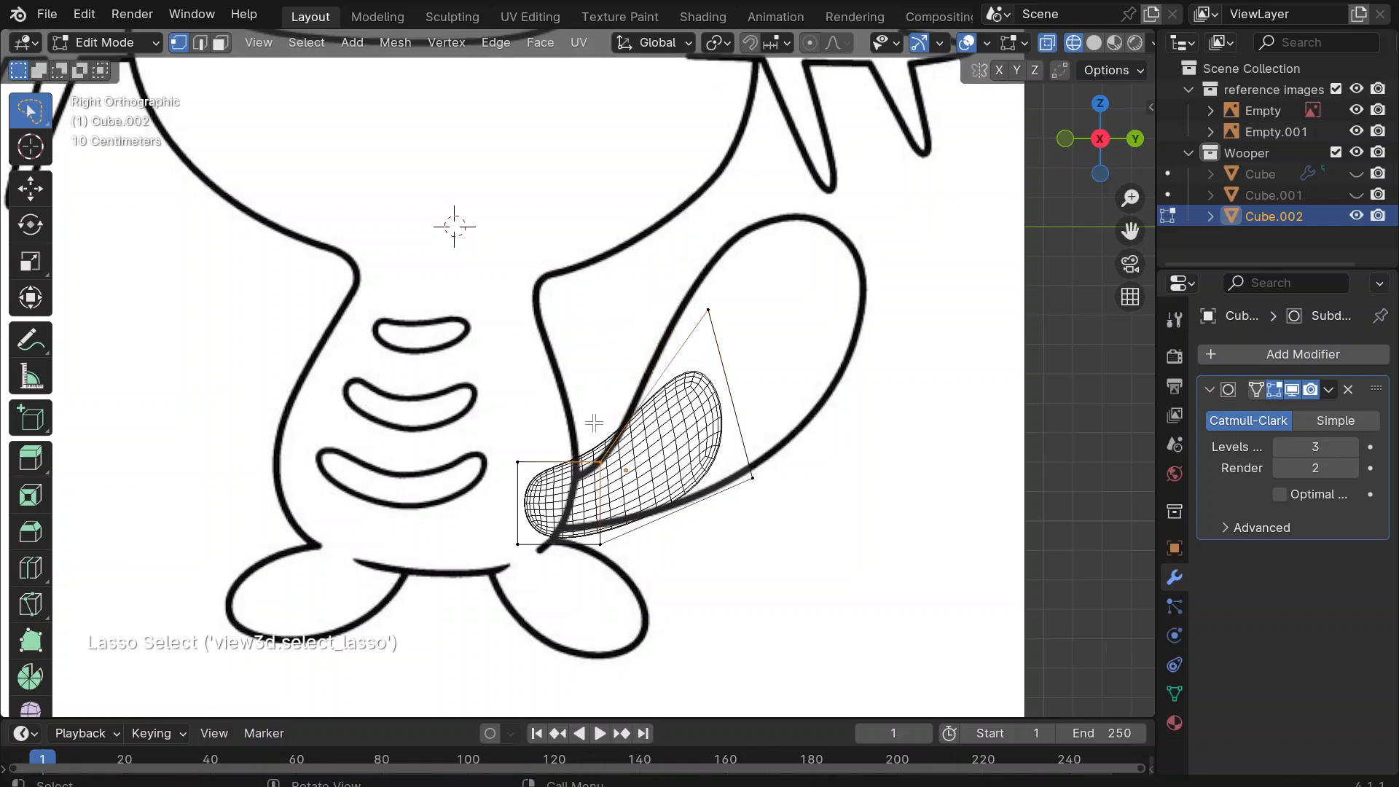
{"action": "key", "text": "g"}
{"action": "mouse_move", "coordinate": [639, 554]}
{"action": "left_mouse_down"}
{"action": "mouse_move", "coordinate": [600, 556]}
{"action": "mouse_move", "coordinate": [591, 581]}
{"action": "mouse_move", "coordinate": [588, 558]}
{"action": "mouse_move", "coordinate": [613, 536]}
{"action": "left_mouse_up"}
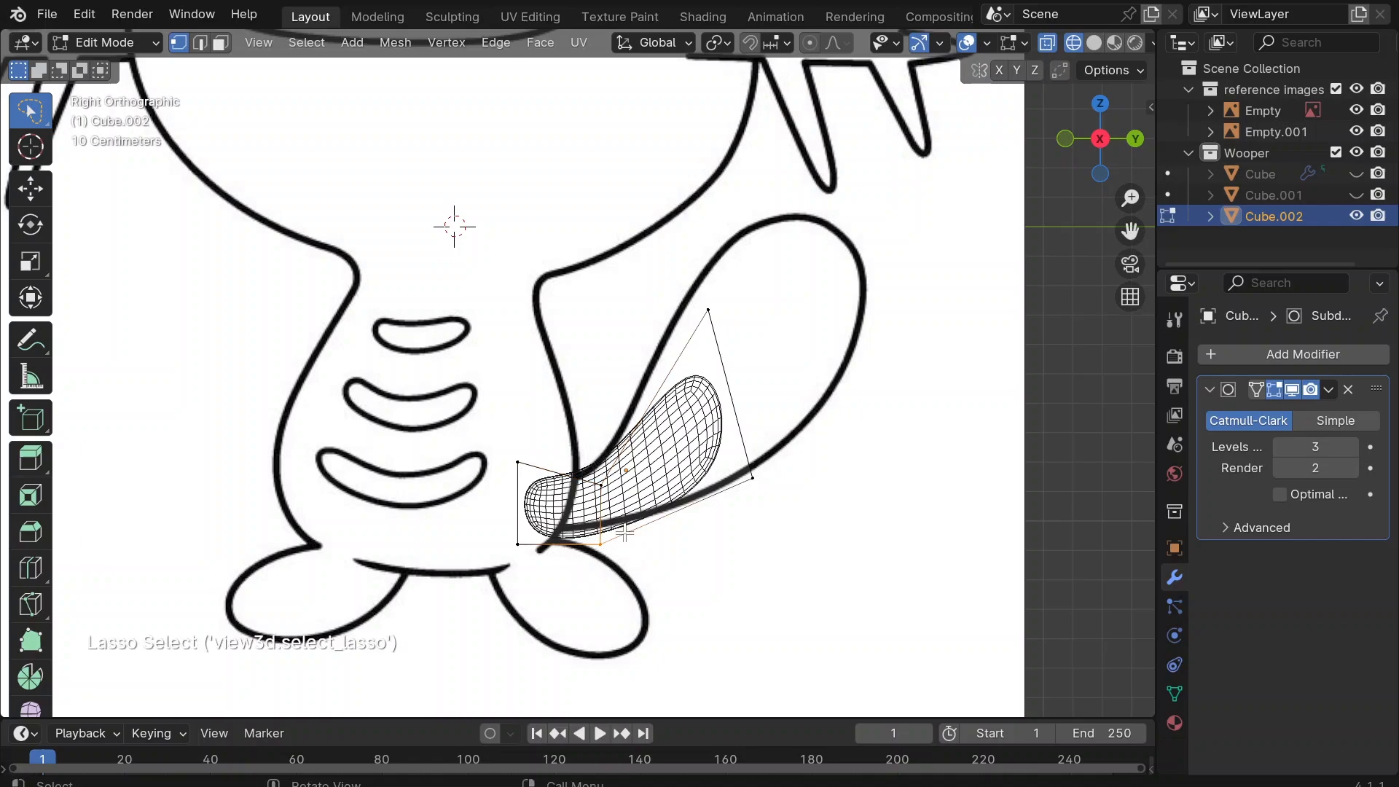
{"action": "key", "text": "g"}
{"action": "left_click", "coordinate": [605, 529]}
{"action": "left_click_drag", "start_coordinate": [535, 559], "coordinate": [498, 537]}
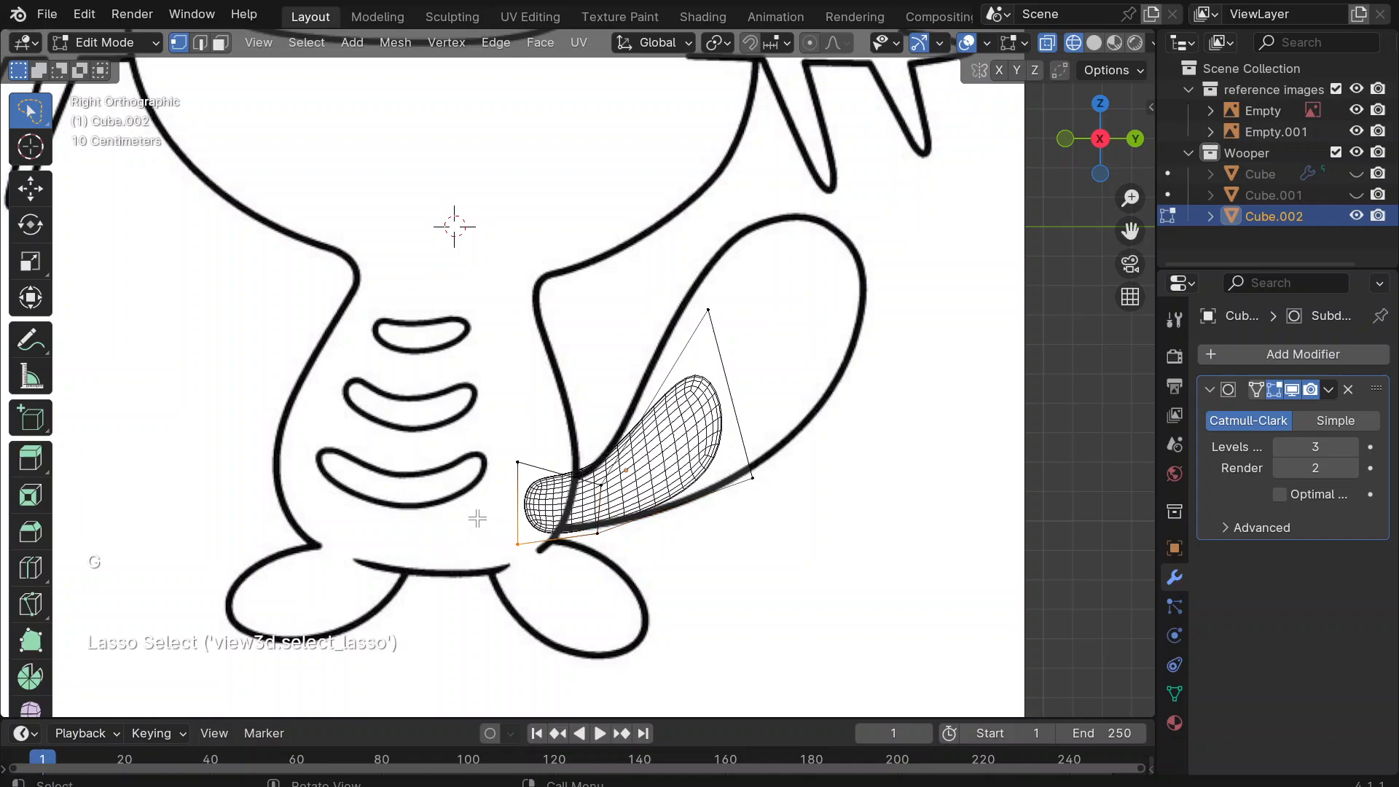
{"action": "key", "text": "g"}
{"action": "key", "text": "g"}
{"action": "left_click", "coordinate": [479, 514]}
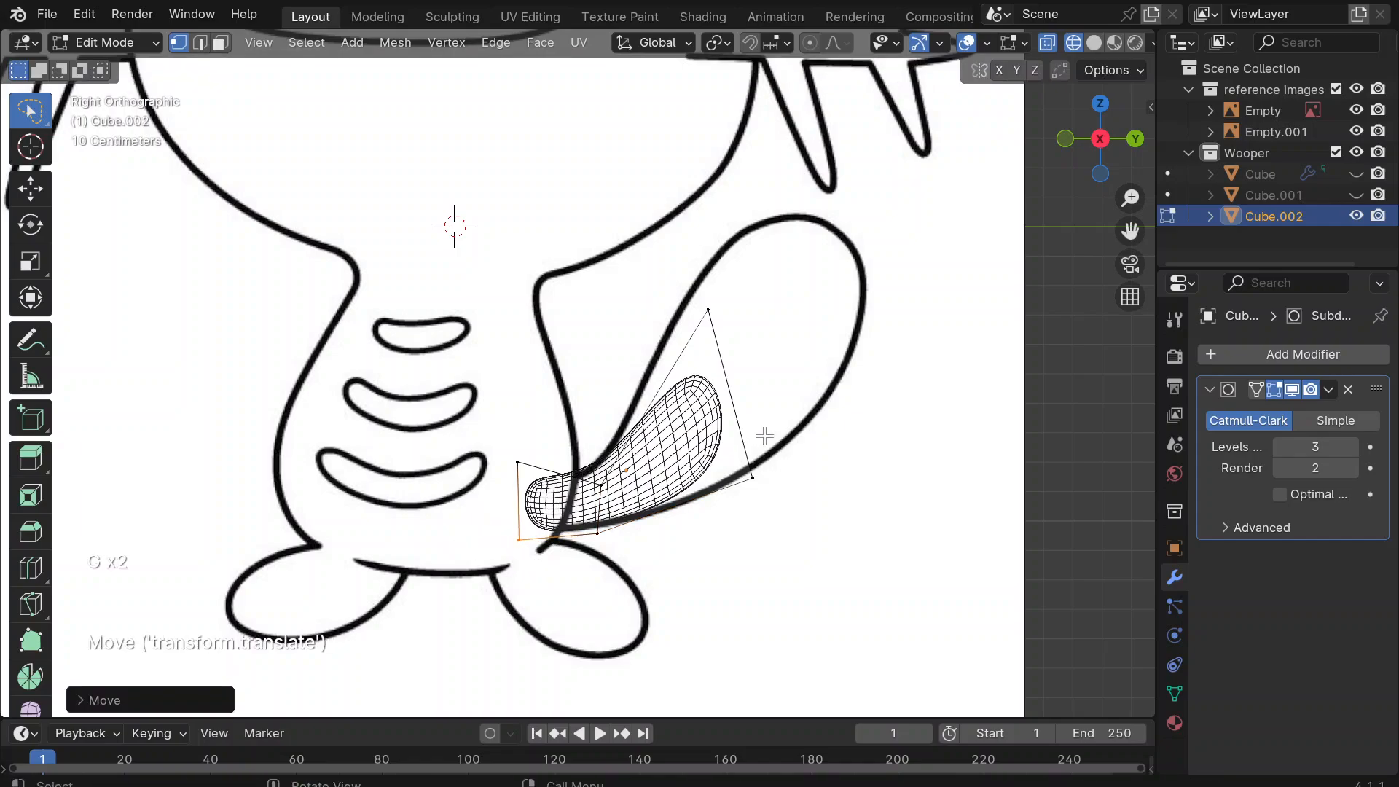
Select all the vertices of the tail's free end and extrude them about 0.43 m along their normal.
{"action": "left_click_drag", "start_coordinate": [764, 436], "coordinate": [656, 525]}
{"action": "mouse_move", "coordinate": [808, 478]}
{"action": "left_mouse_down", "text": "shift"}
{"action": "mouse_move", "coordinate": [671, 510]}
{"action": "mouse_move", "coordinate": [753, 297]}
{"action": "left_mouse_up", "text": "shift"}
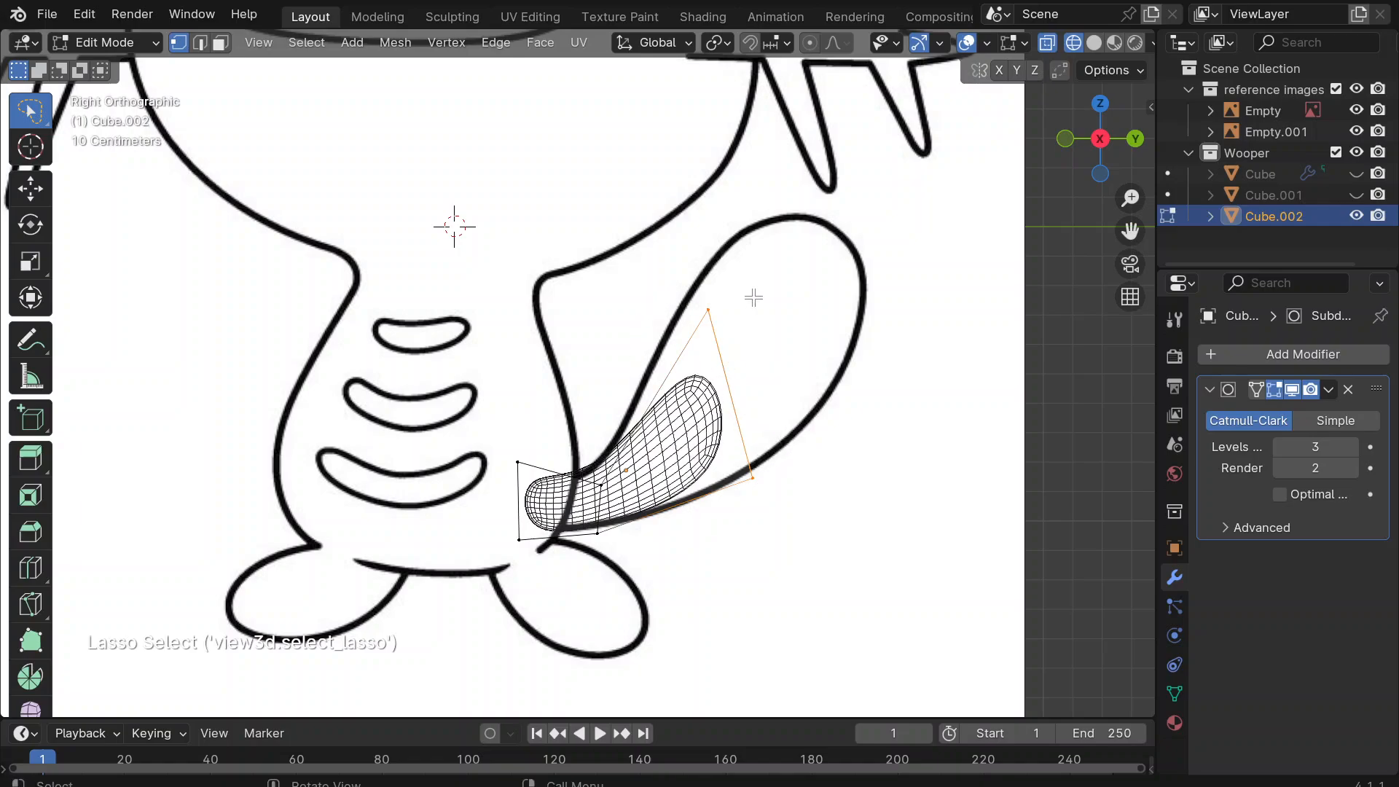
{"action": "scroll", "coordinate": [594, 455], "scroll_direction": "up", "scroll_amount": 1}
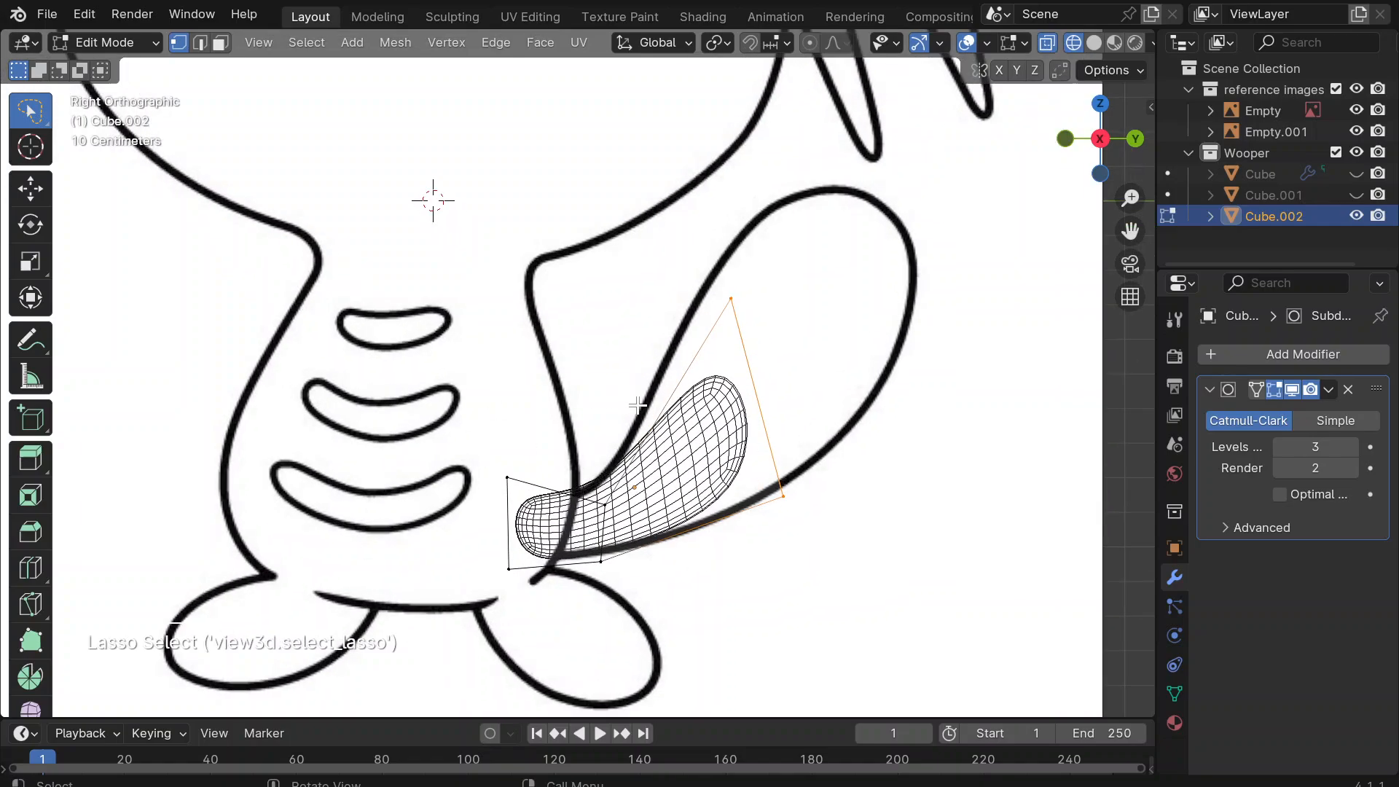
{"action": "key", "text": "e"}
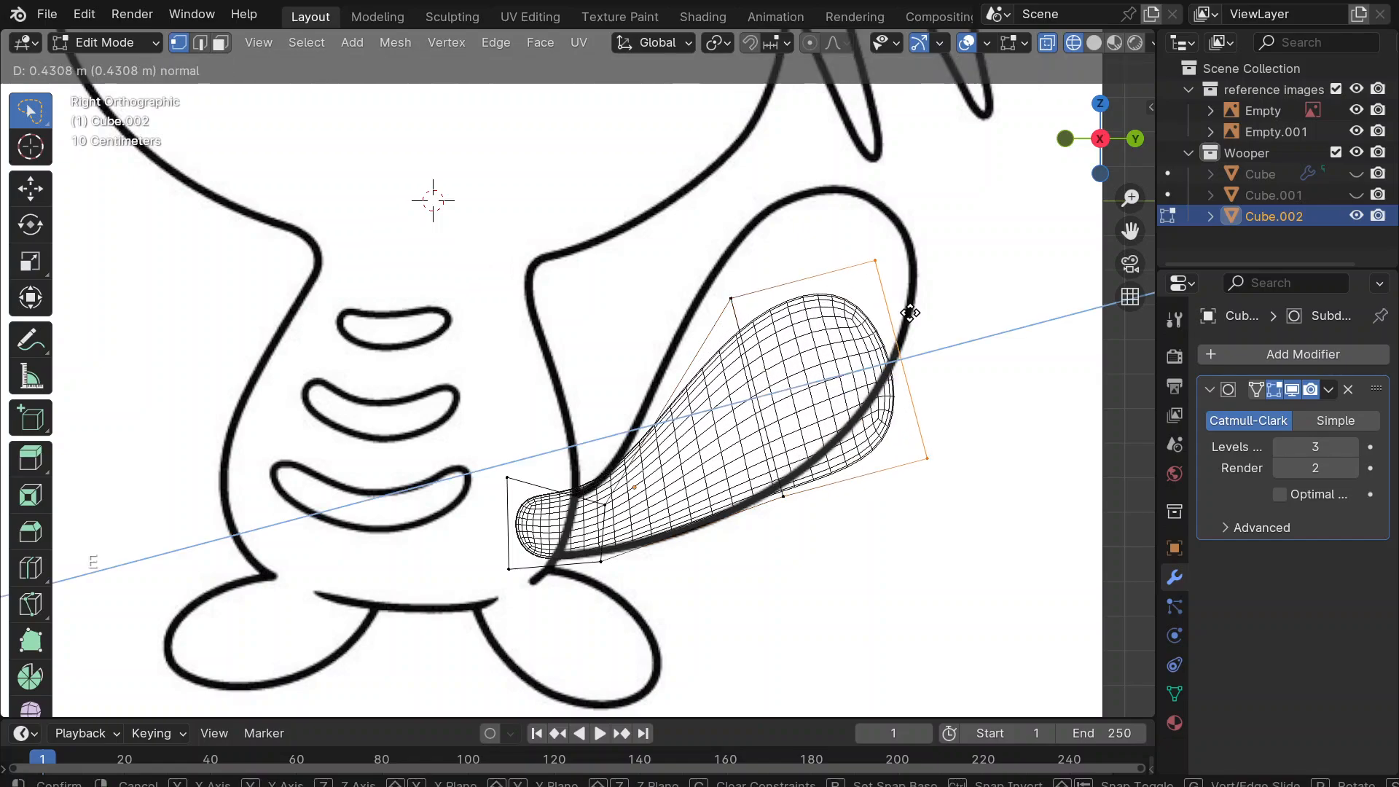
{"action": "left_click", "coordinate": [910, 312]}
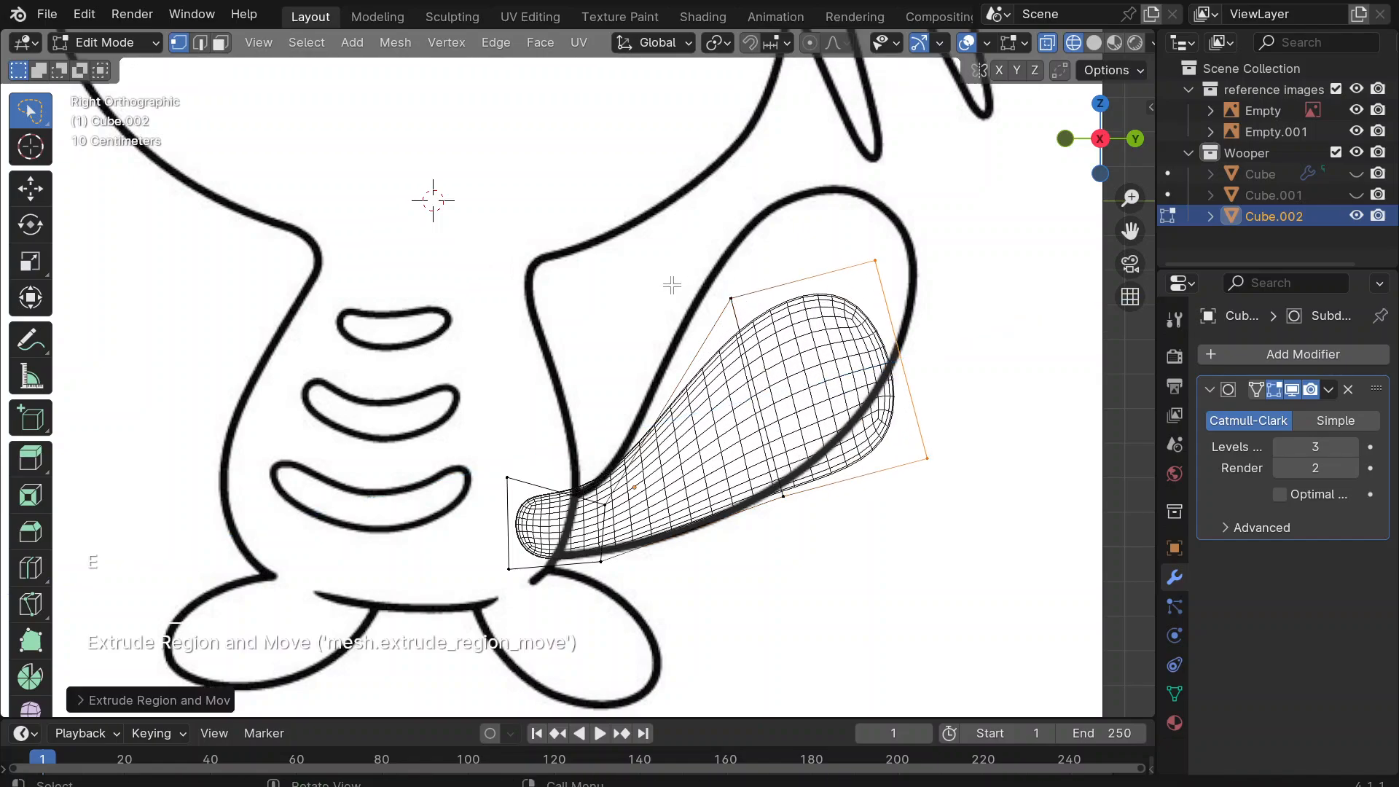
Move the upper vertices of the loop just before the new end outward to the tail's upper outline.
{"action": "mouse_move", "coordinate": [672, 285]}
{"action": "right_mouse_down", "text": "ctrl"}
{"action": "mouse_move", "coordinate": [795, 292]}
{"action": "mouse_move", "coordinate": [703, 379]}
{"action": "right_mouse_up", "text": "ctrl"}
{"action": "key", "text": "g"}
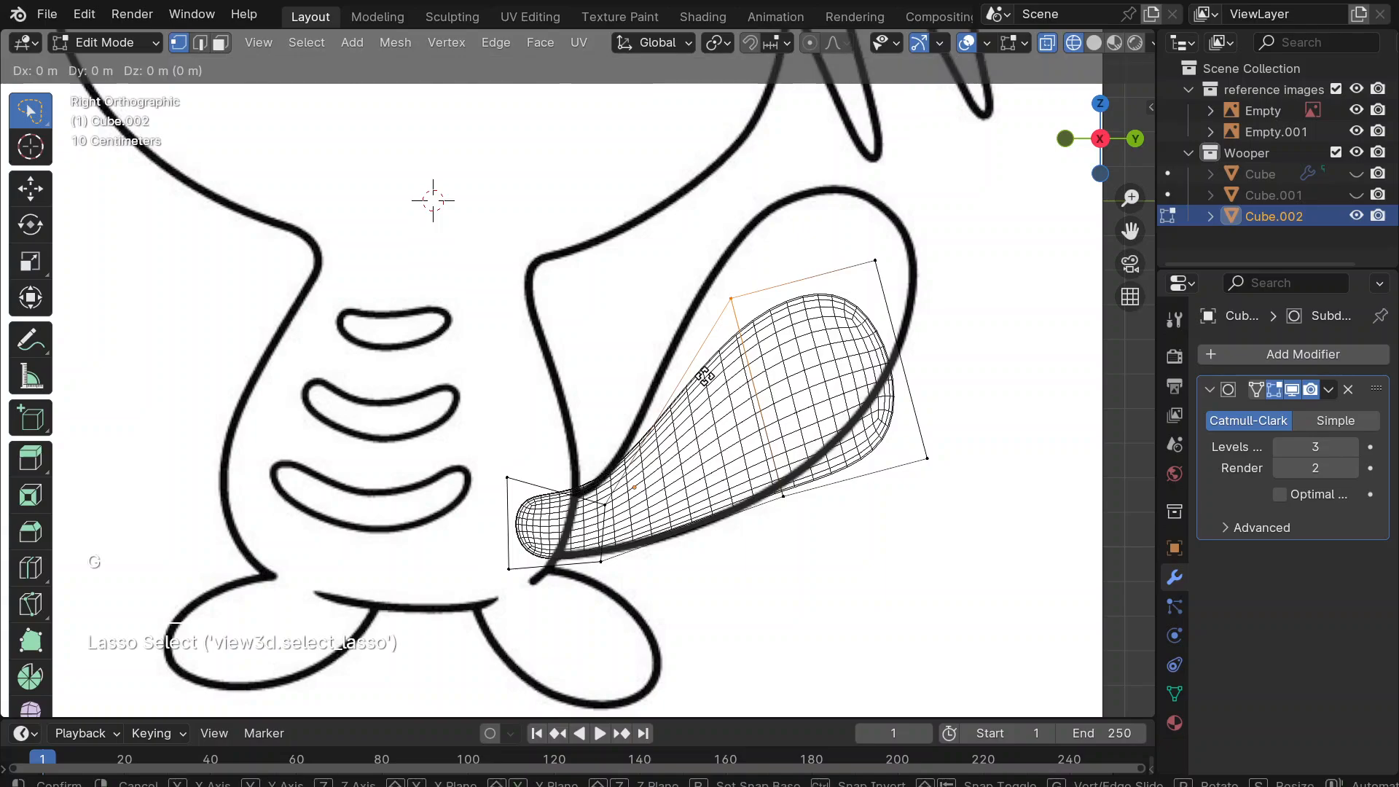
{"action": "left_click", "coordinate": [724, 354]}
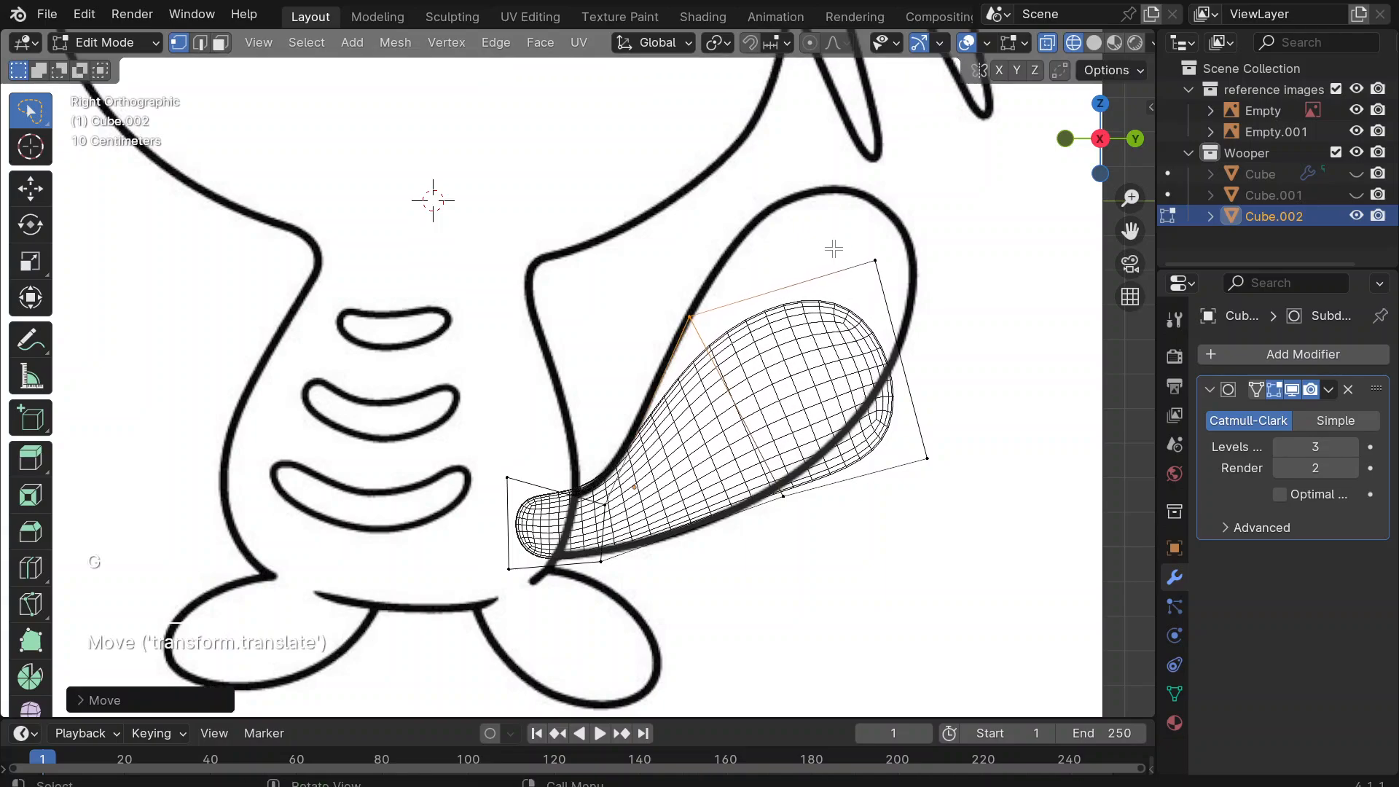
Raise the new end's upper and lower vertices so the mesh tilts upward and follows both sides of the drawn tail.
{"action": "right_click_drag", "start_coordinate": [834, 249], "coordinate": [821, 329], "text": "ctrl"}
{"action": "key", "text": "g"}
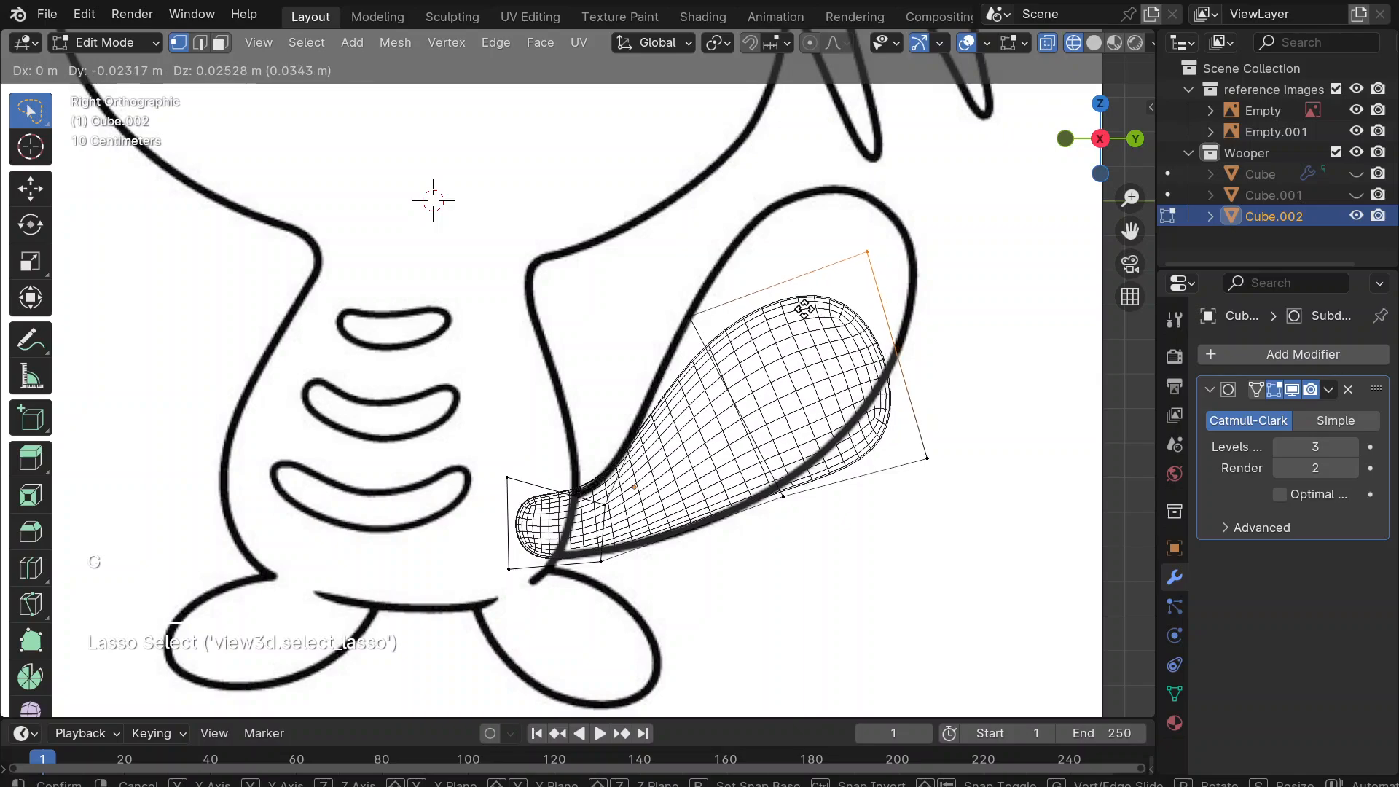
{"action": "left_click", "coordinate": [716, 209]}
{"action": "mouse_move", "coordinate": [950, 432]}
{"action": "right_mouse_down", "text": "ctrl"}
{"action": "mouse_move", "coordinate": [907, 485]}
{"action": "mouse_move", "coordinate": [984, 495]}
{"action": "right_mouse_up", "text": "ctrl"}
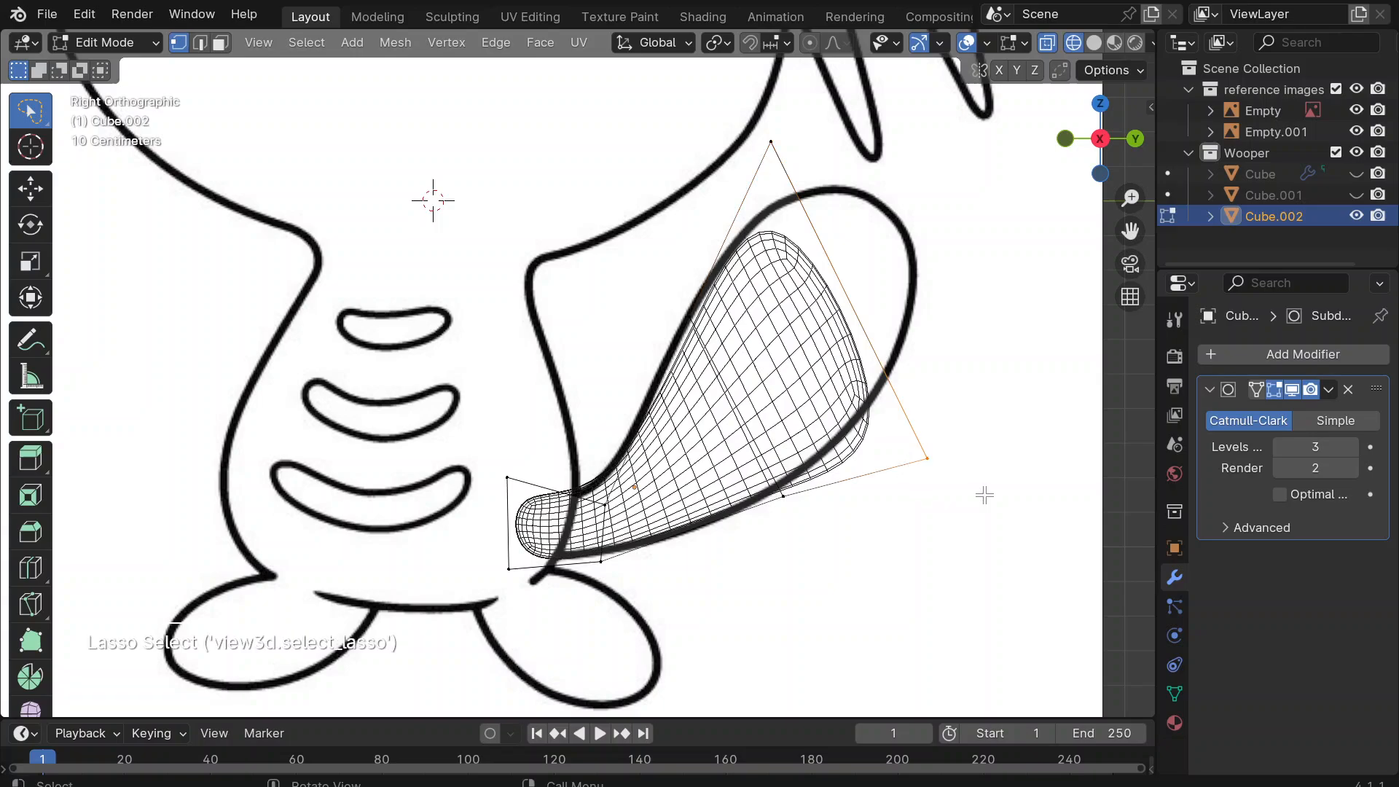
{"action": "key", "text": "g"}
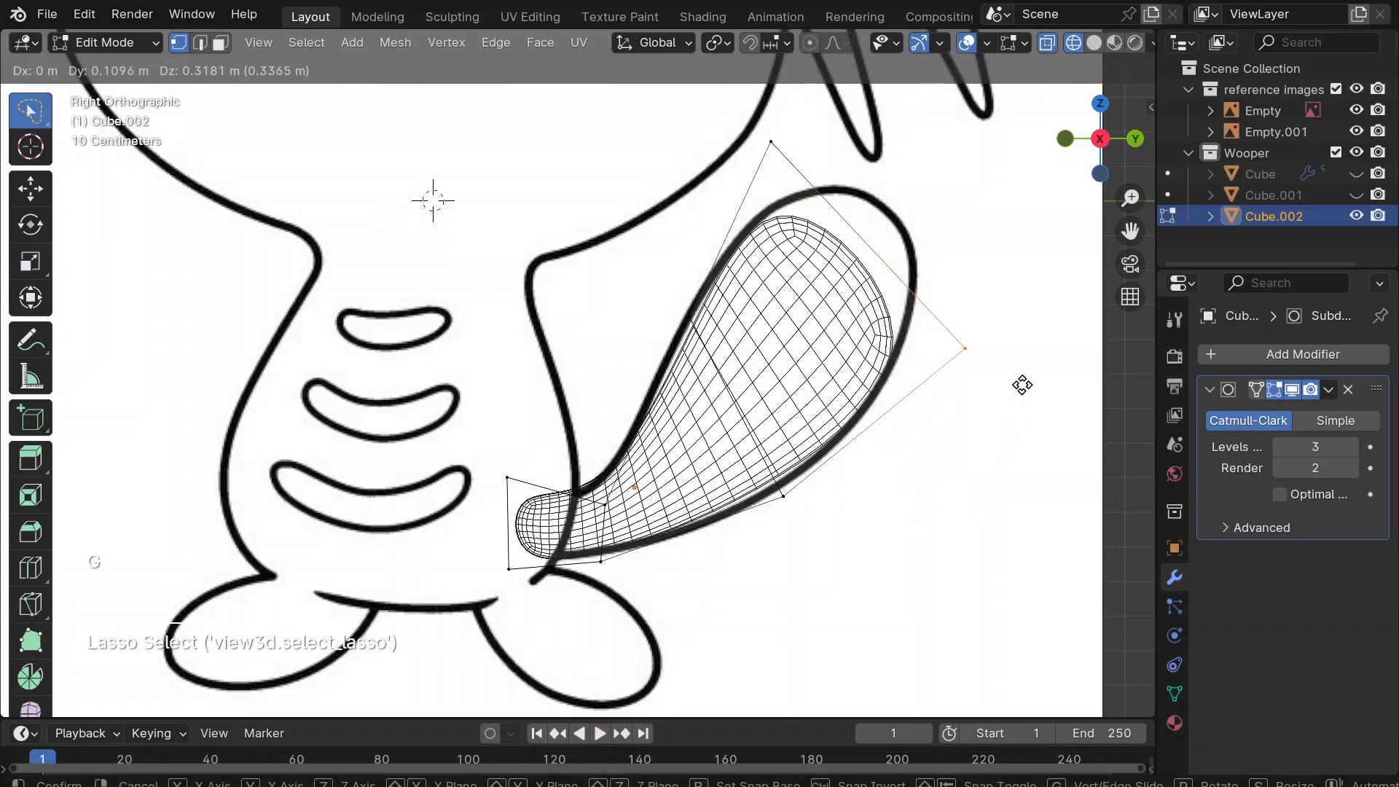
{"action": "left_click", "coordinate": [1026, 384]}
Nudge the mid-tail loop's upper vertices and the end's lower vertices slightly outward to fit the reference outline more closely.
{"action": "mouse_move", "coordinate": [696, 379]}
{"action": "right_mouse_down", "text": "ctrl"}
{"action": "mouse_move", "coordinate": [773, 279]}
{"action": "mouse_move", "coordinate": [770, 310]}
{"action": "right_mouse_up", "text": "ctrl"}
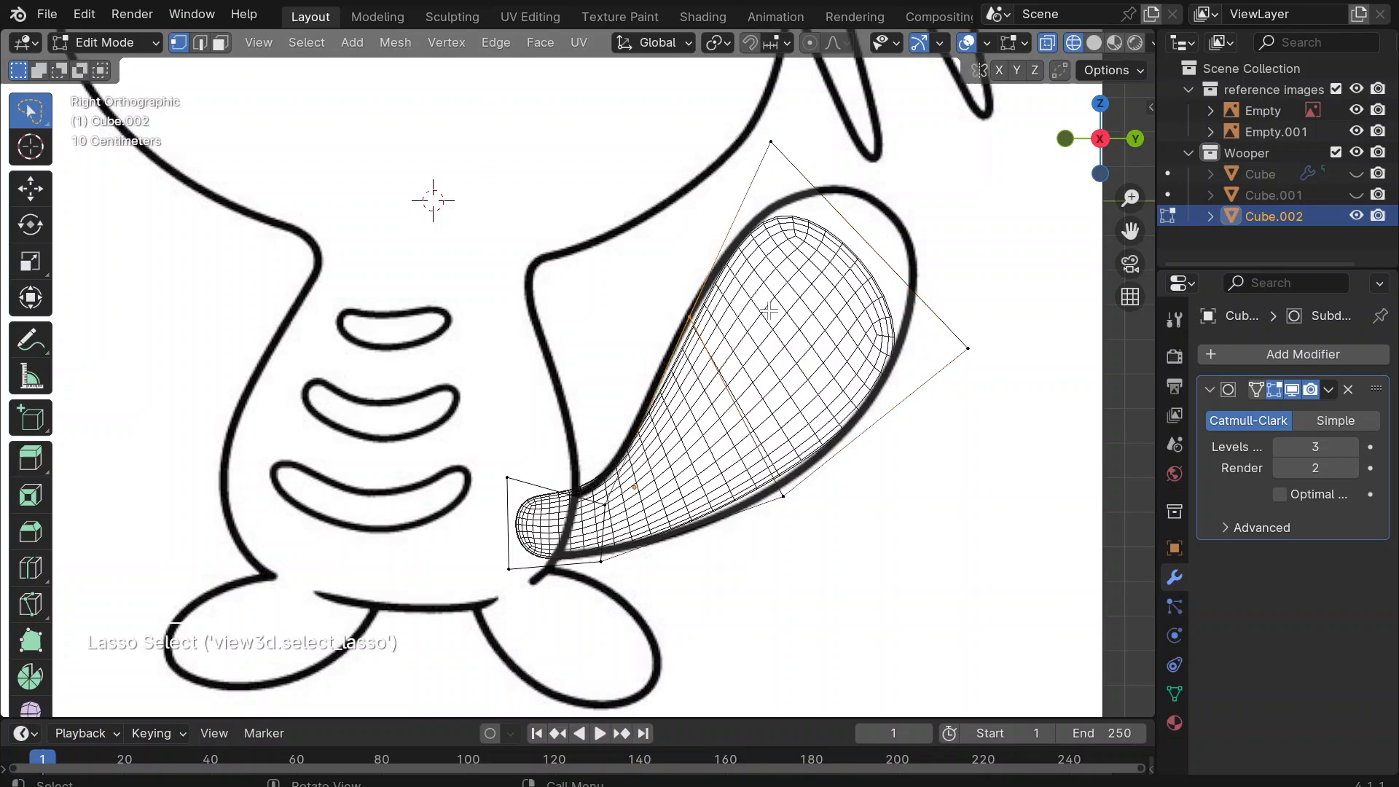
{"action": "key", "text": "g"}
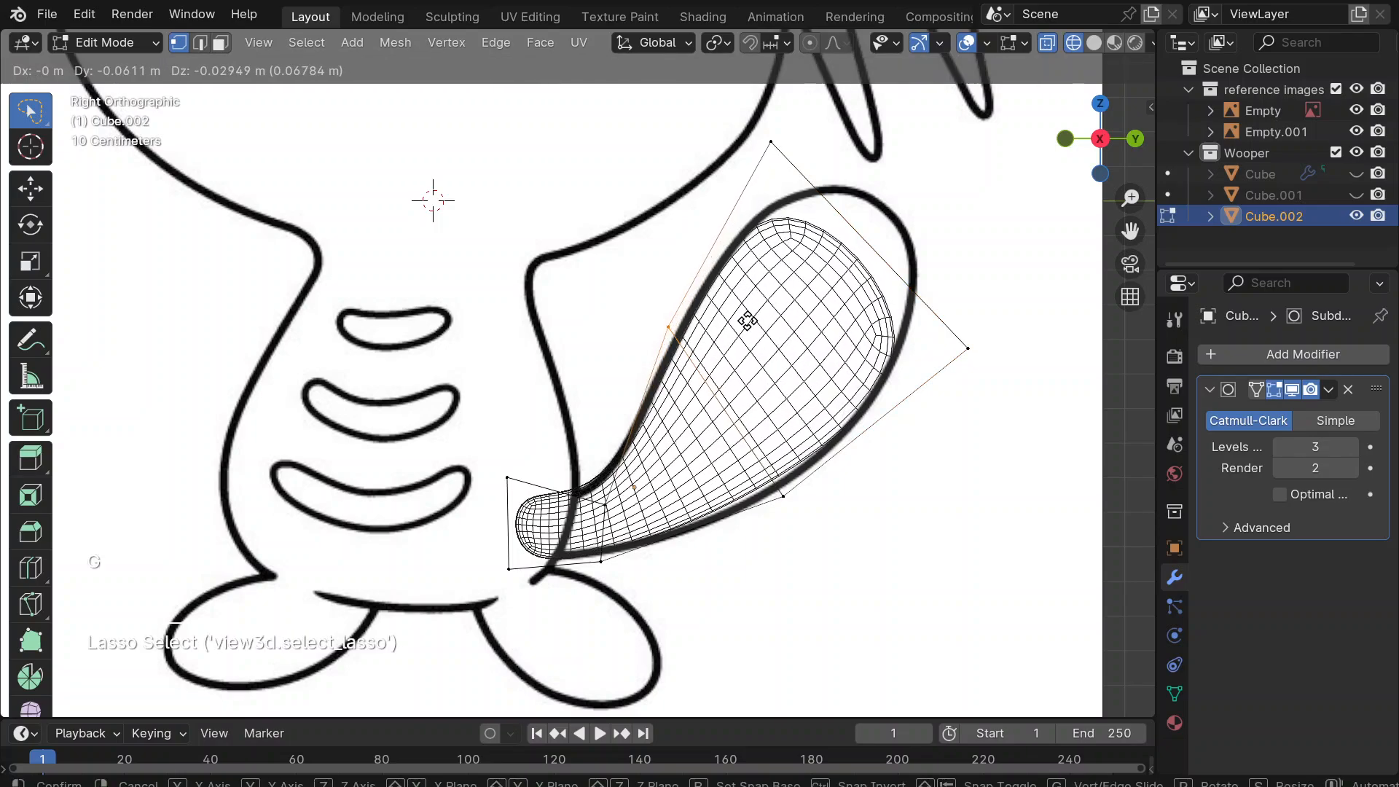
{"action": "left_click", "coordinate": [747, 321]}
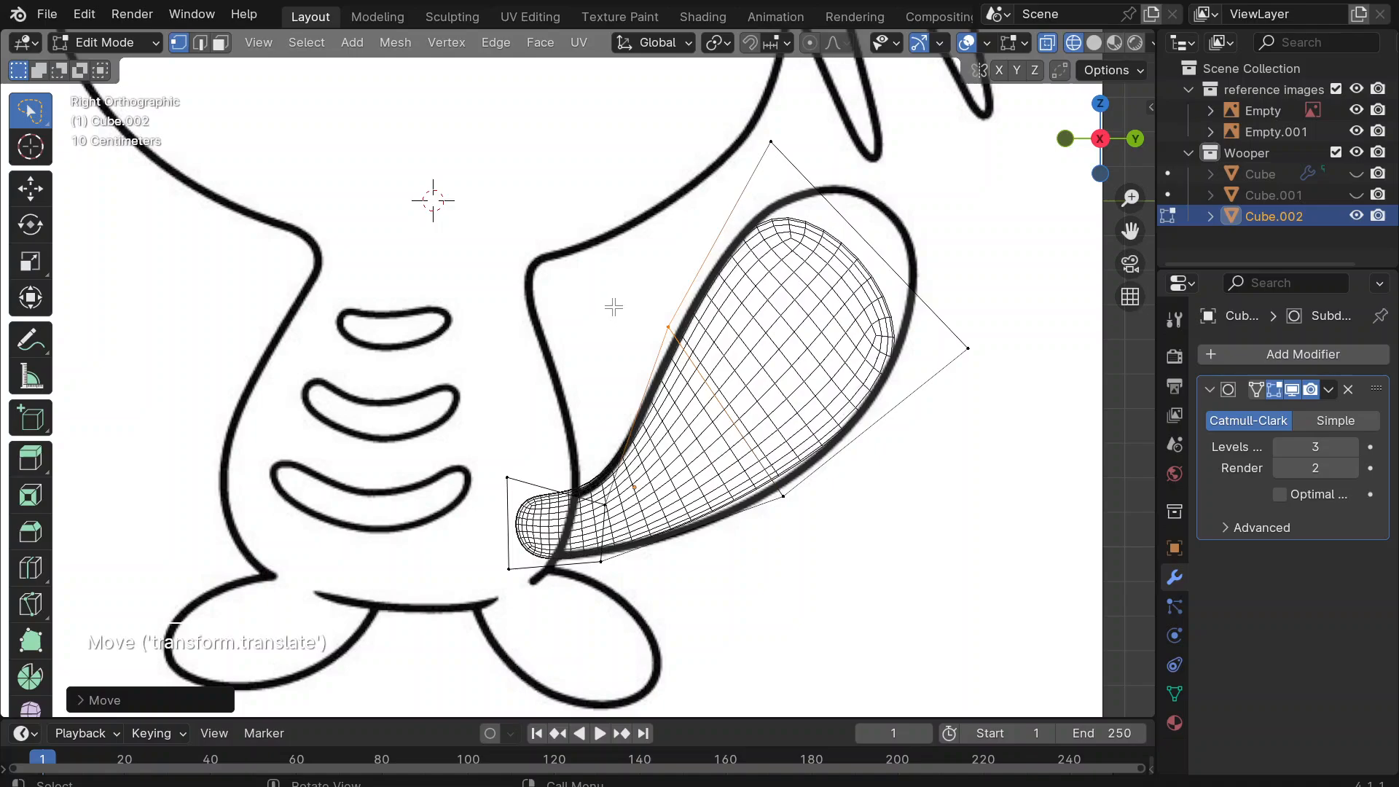
{"action": "right_click_drag", "start_coordinate": [1022, 231], "coordinate": [1006, 406], "text": "ctrl"}
{"action": "key", "text": "g"}
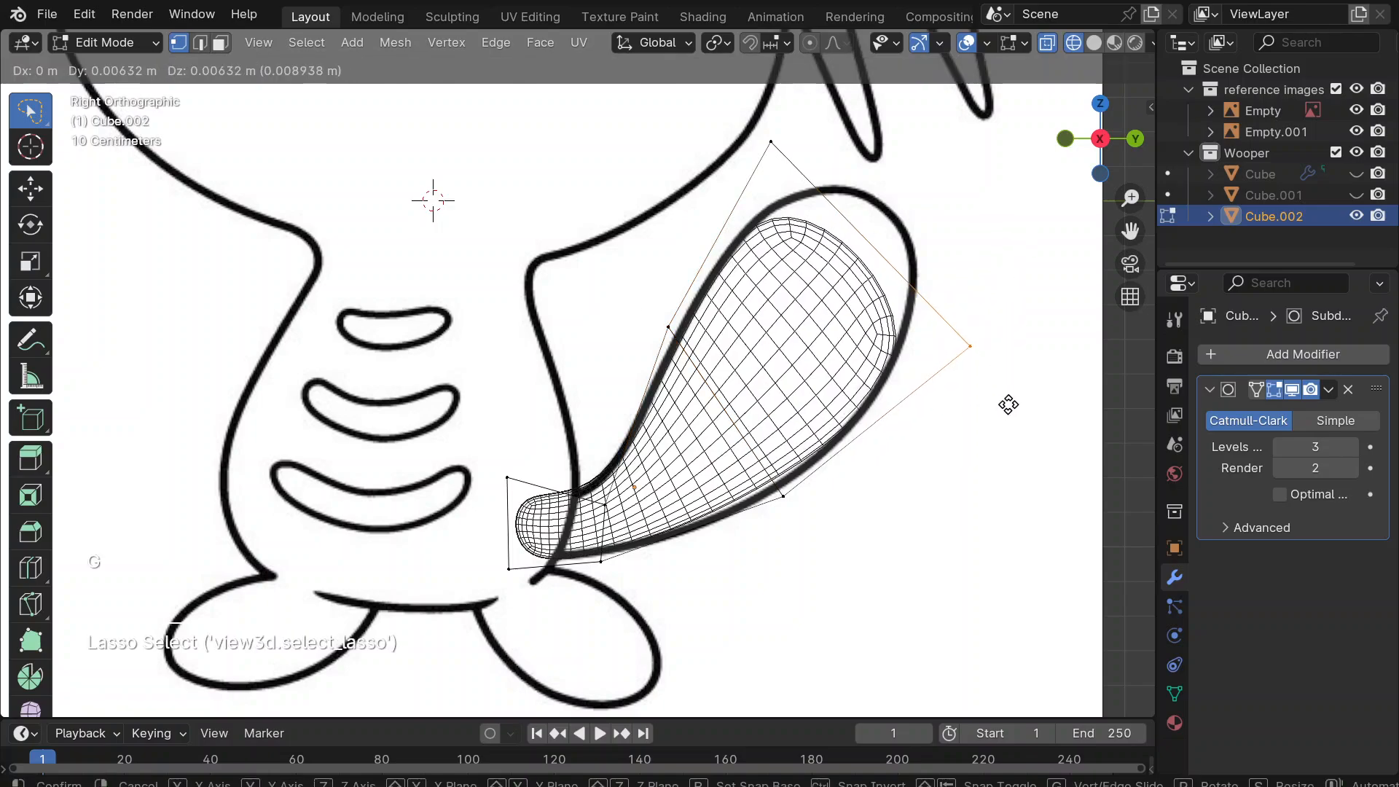
{"action": "left_click", "coordinate": [1012, 399]}
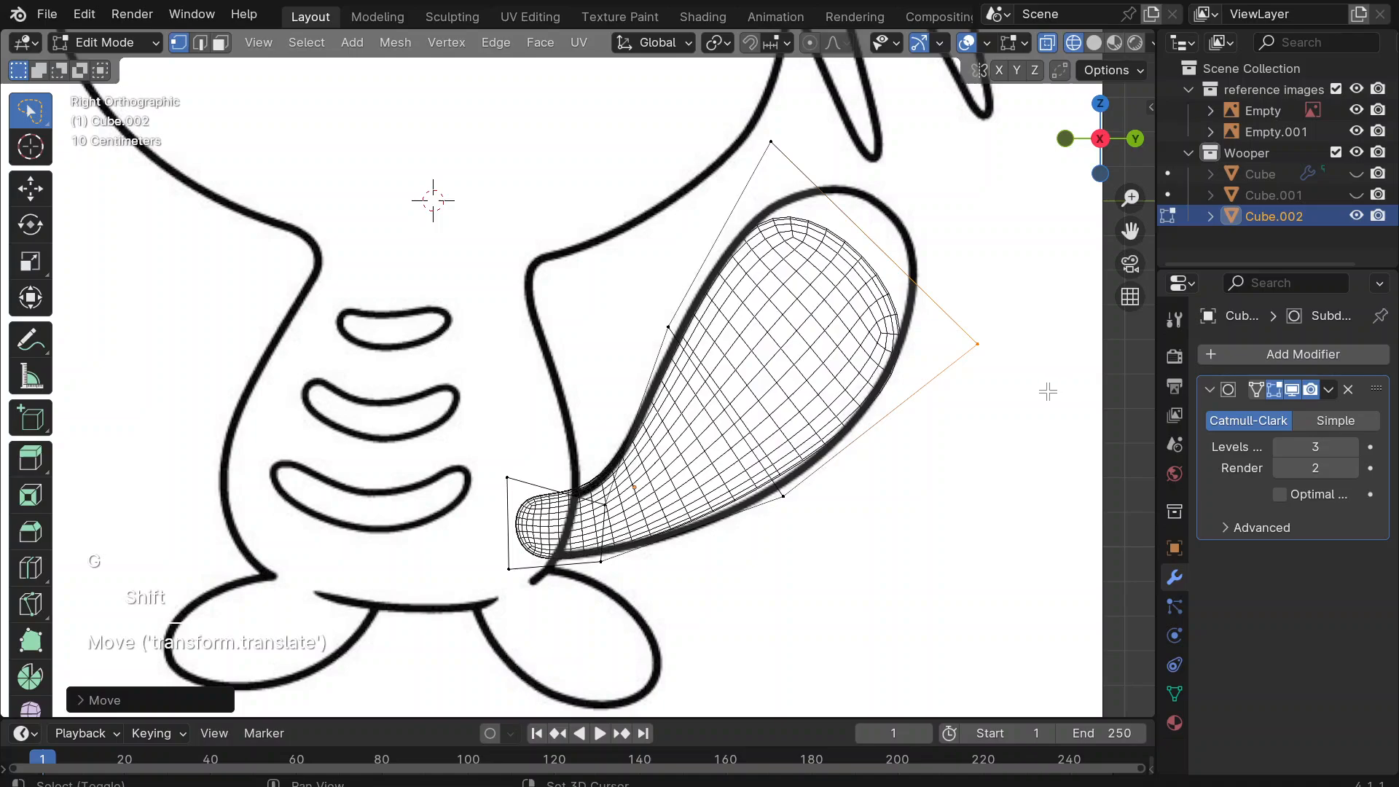
Extrude the vertices of the tail's free end outward, scale the new end down slightly, and move it back toward the drawn tip.
{"action": "mouse_move", "coordinate": [1061, 390]}
{"action": "right_mouse_down", "text": "ctrl"}
{"action": "mouse_move", "coordinate": [729, 168]}
{"action": "mouse_move", "coordinate": [809, 117]}
{"action": "mouse_move", "coordinate": [869, 385]}
{"action": "right_mouse_up", "text": "ctrl"}
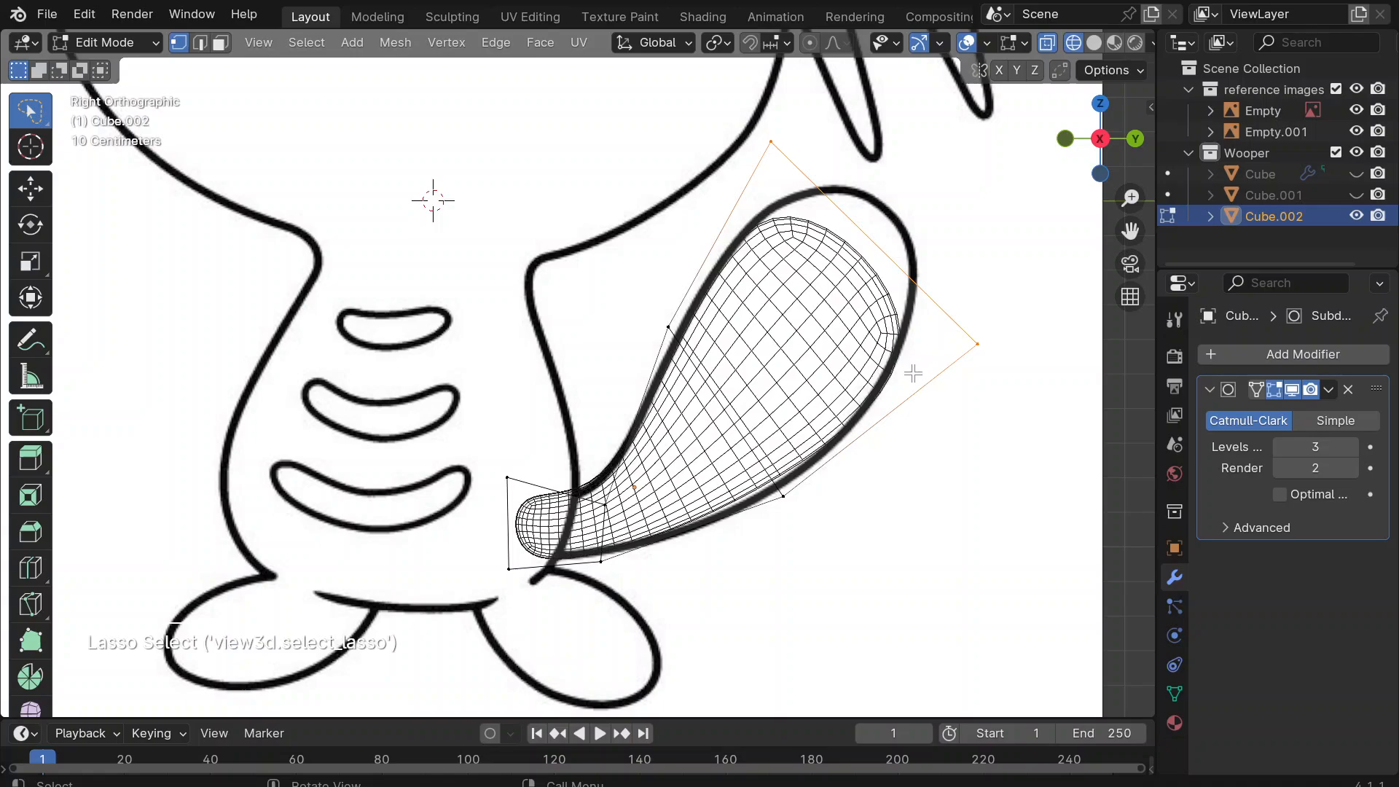
{"action": "key", "text": "e"}
{"action": "left_click", "coordinate": [1035, 288]}
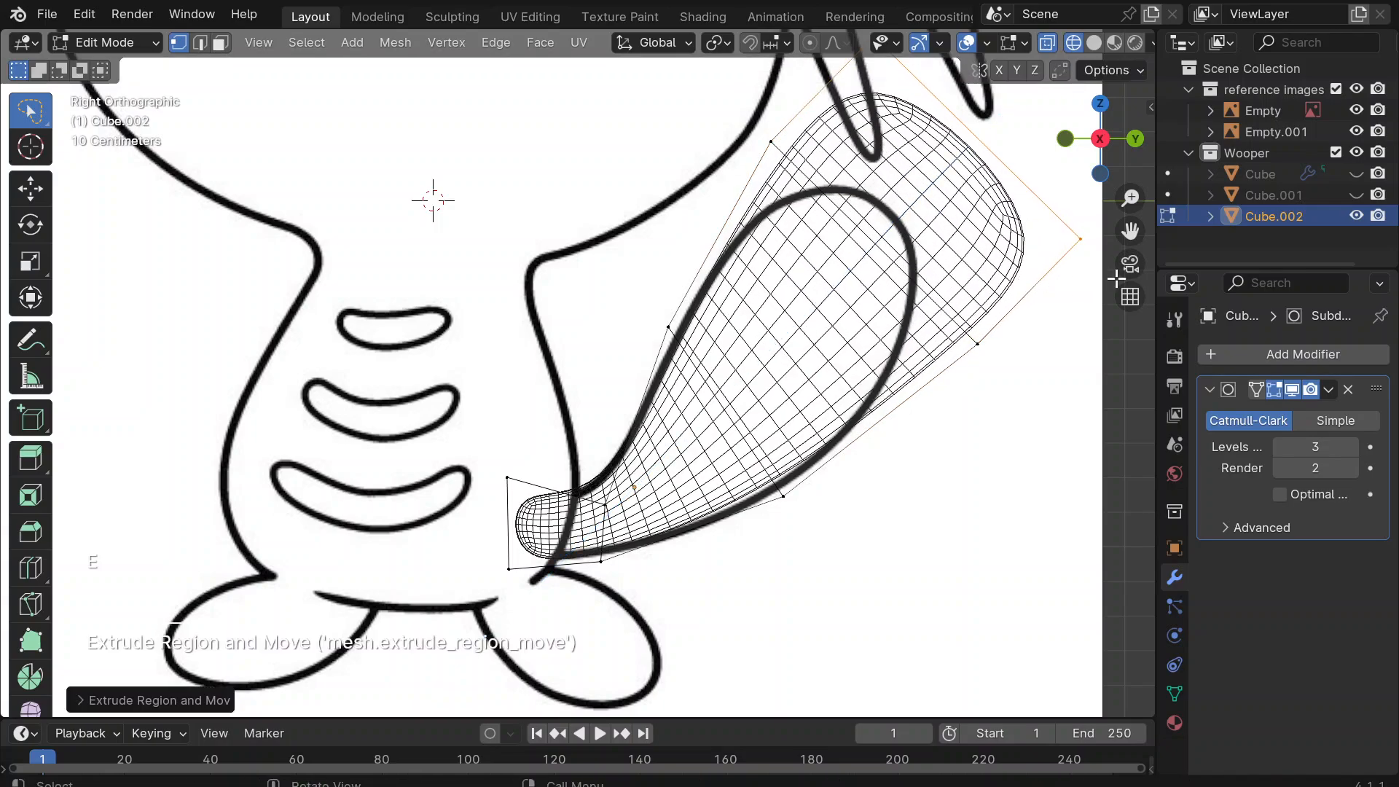
{"action": "key", "text": "s"}
{"action": "left_click", "coordinate": [1034, 244]}
{"action": "key", "text": "g"}
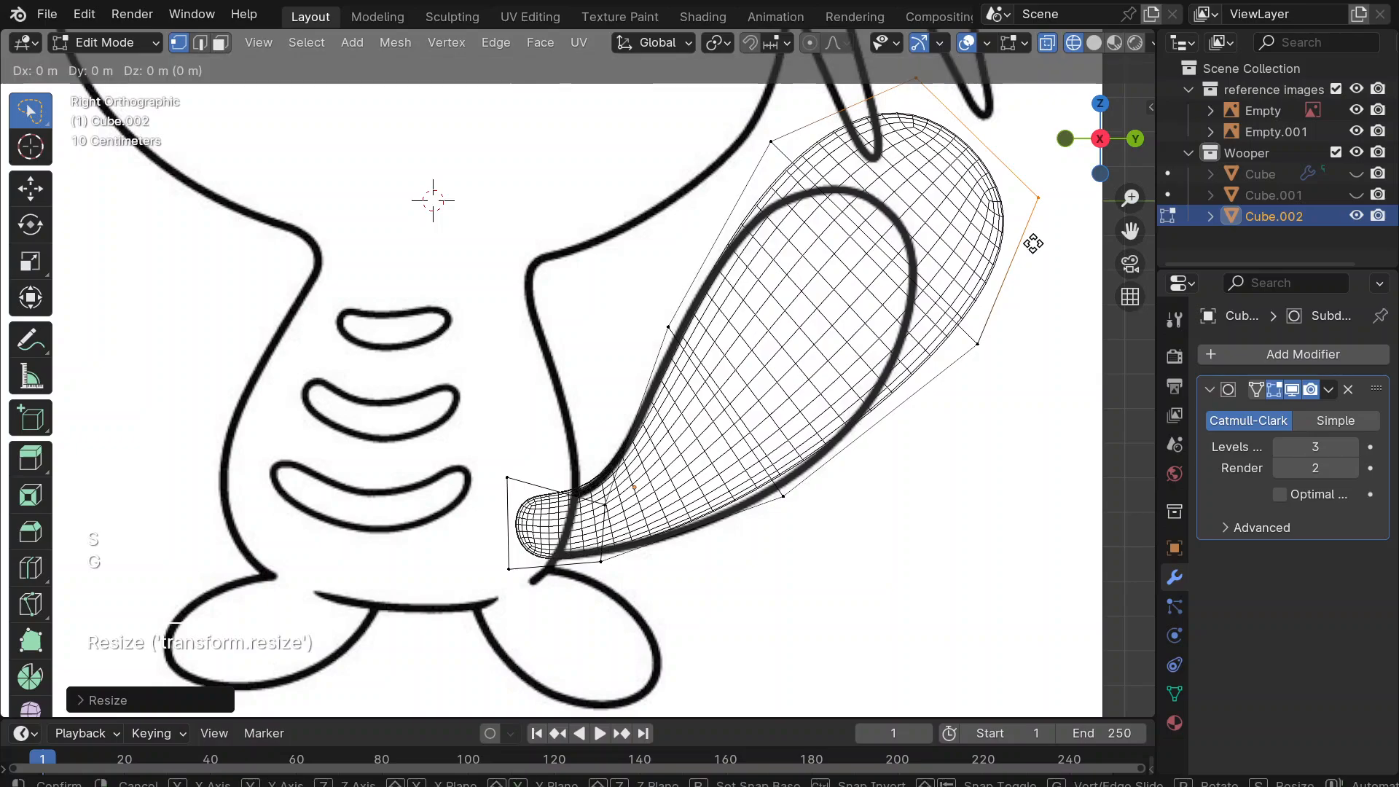
{"action": "left_click", "coordinate": [987, 271]}
Move the previous end loop's lower vertices and the new end's outer vertices inward to the tail's drawn outer edge.
{"action": "mouse_move", "coordinate": [1013, 337]}
{"action": "left_mouse_down"}
{"action": "mouse_move", "coordinate": [962, 362]}
{"action": "mouse_move", "coordinate": [1008, 377]}
{"action": "left_mouse_up"}
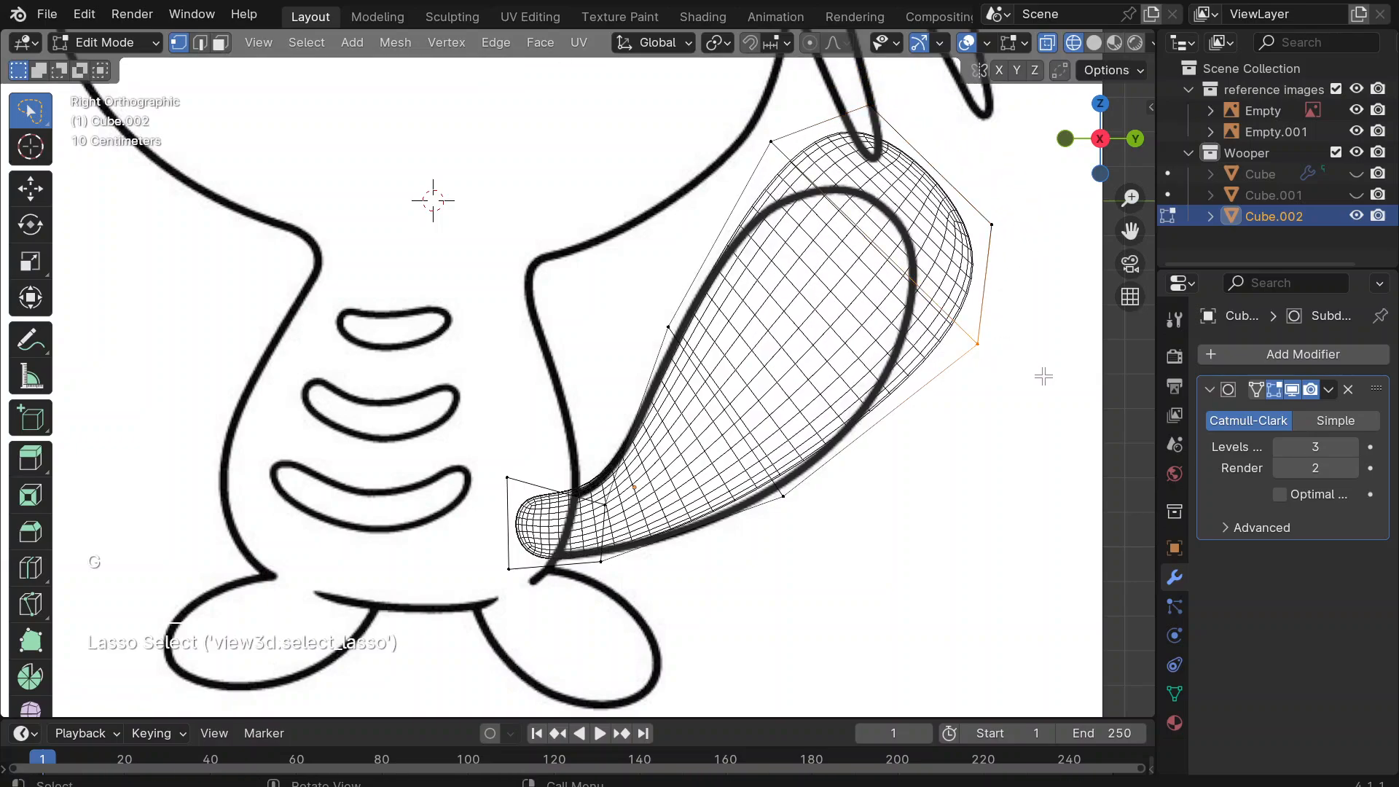
{"action": "key", "text": "g"}
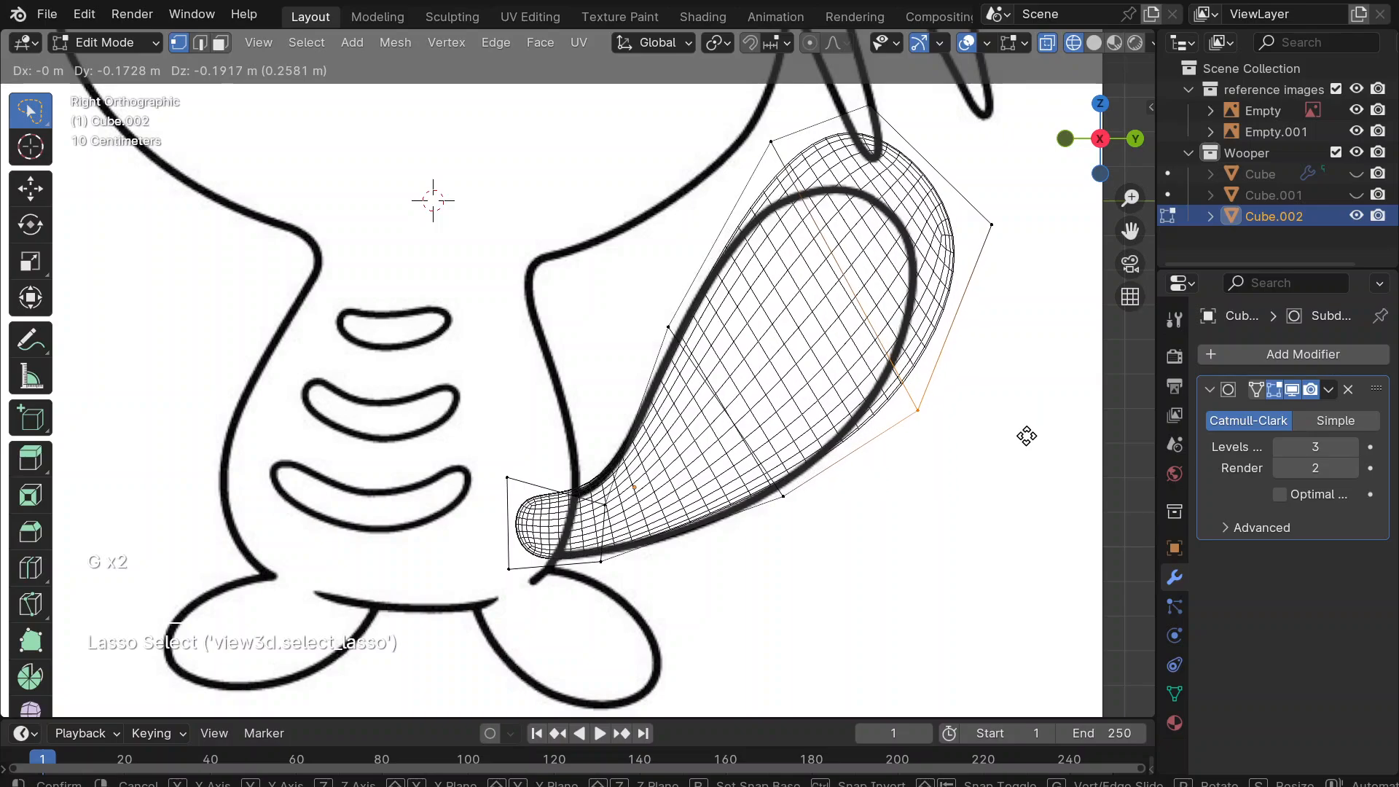
{"action": "left_click", "coordinate": [1027, 436]}
{"action": "mouse_move", "coordinate": [1046, 346]}
{"action": "left_mouse_down"}
{"action": "mouse_move", "coordinate": [1050, 248]}
{"action": "mouse_move", "coordinate": [1018, 157]}
{"action": "left_mouse_up"}
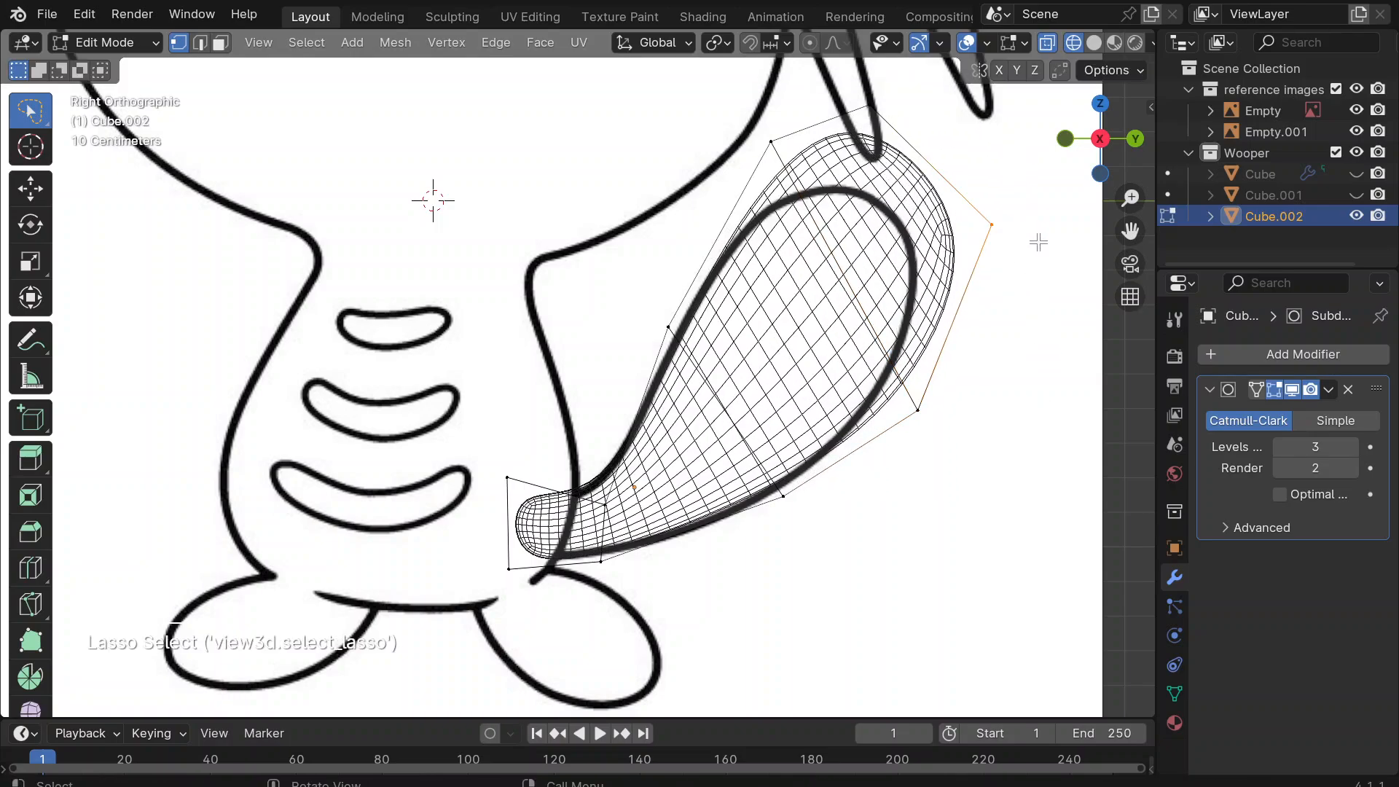
{"action": "key", "text": "g"}
{"action": "left_click", "coordinate": [977, 236]}
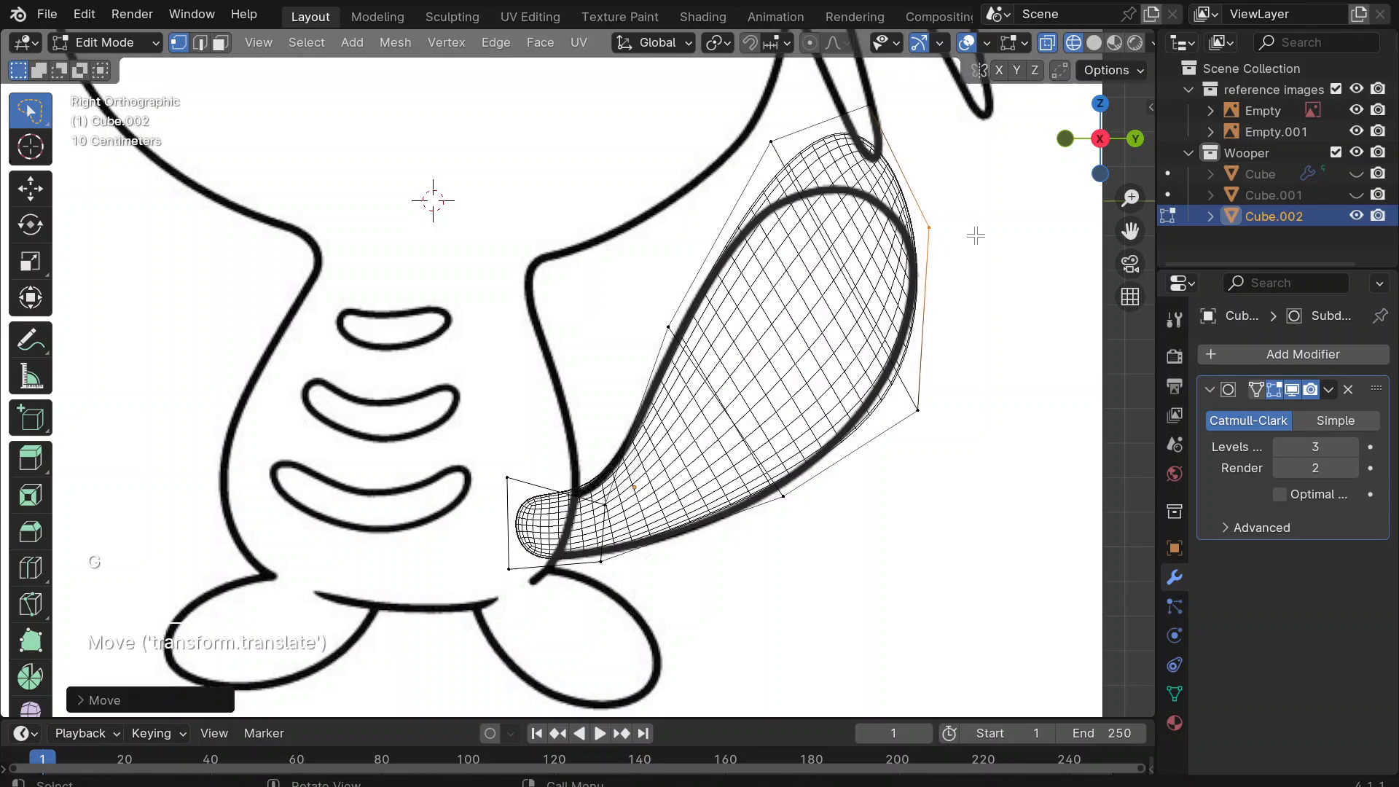
Refine the previous end loop's lower and upper vertices, and lower the tip's upper vertices to follow the rounded drawn tip.
{"action": "left_click_drag", "start_coordinate": [924, 351], "coordinate": [938, 483]}
{"action": "key", "text": "g"}
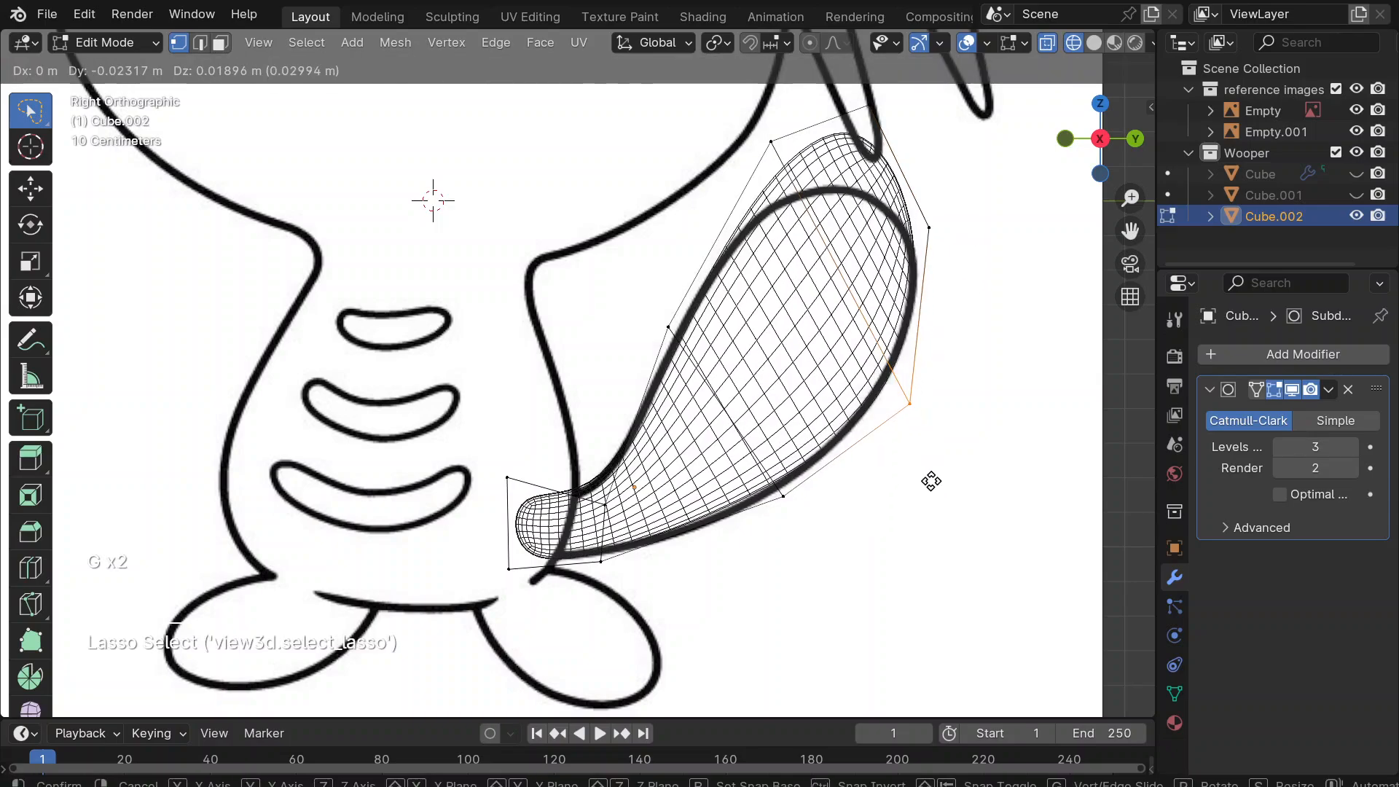
{"action": "left_click", "coordinate": [931, 479]}
{"action": "mouse_move", "coordinate": [824, 212]}
{"action": "left_mouse_down"}
{"action": "mouse_move", "coordinate": [736, 164]}
{"action": "mouse_move", "coordinate": [802, 182]}
{"action": "left_mouse_up"}
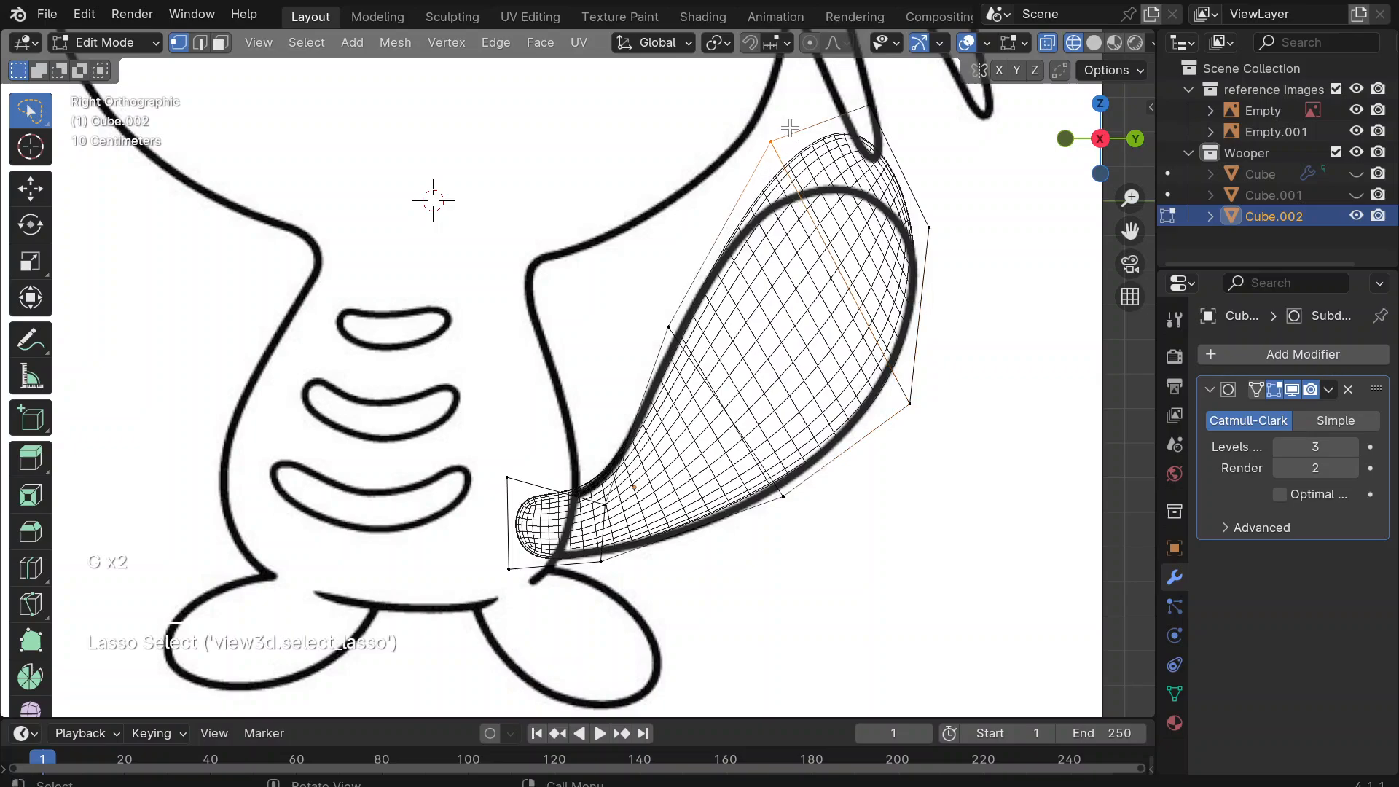
{"action": "key", "text": "g"}
{"action": "left_click", "coordinate": [888, 101]}
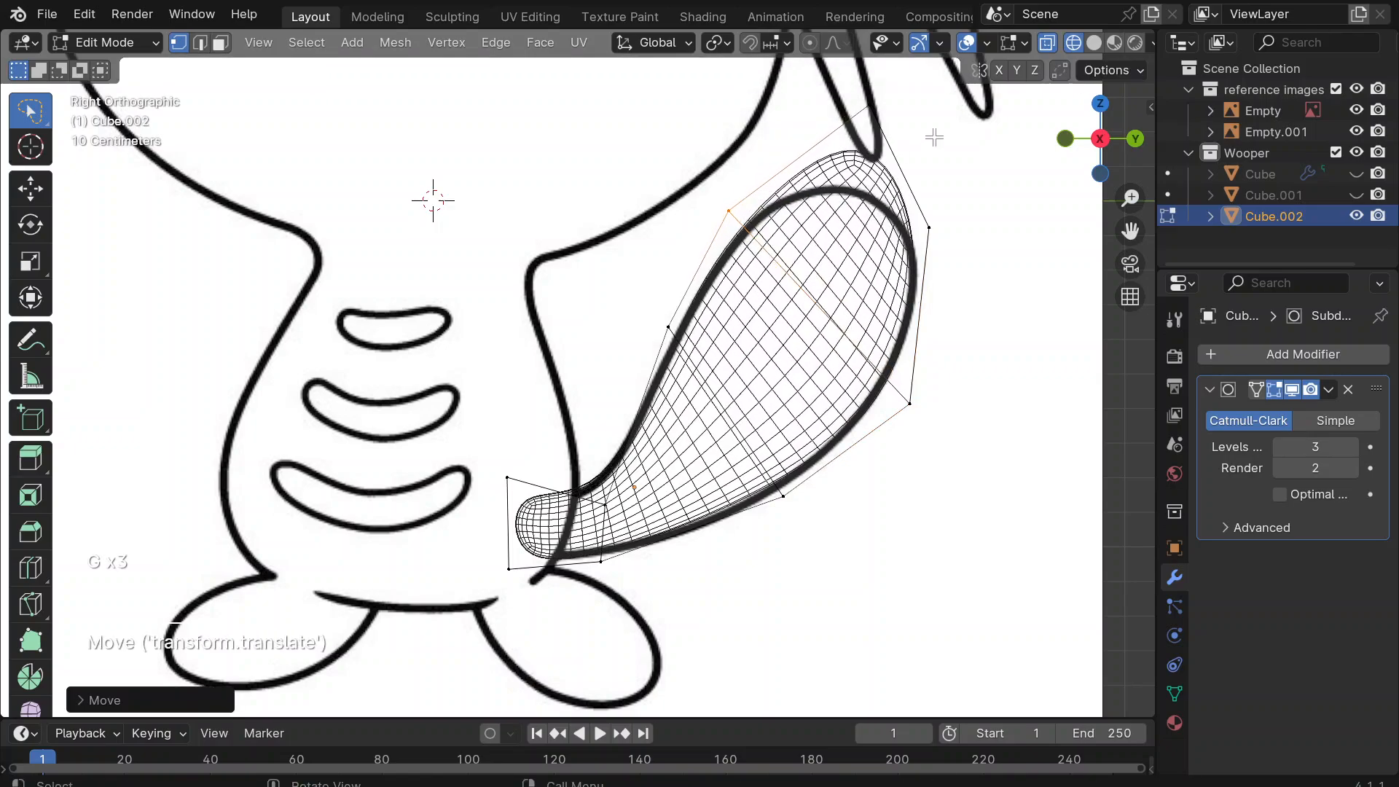
{"action": "key", "text": "g"}
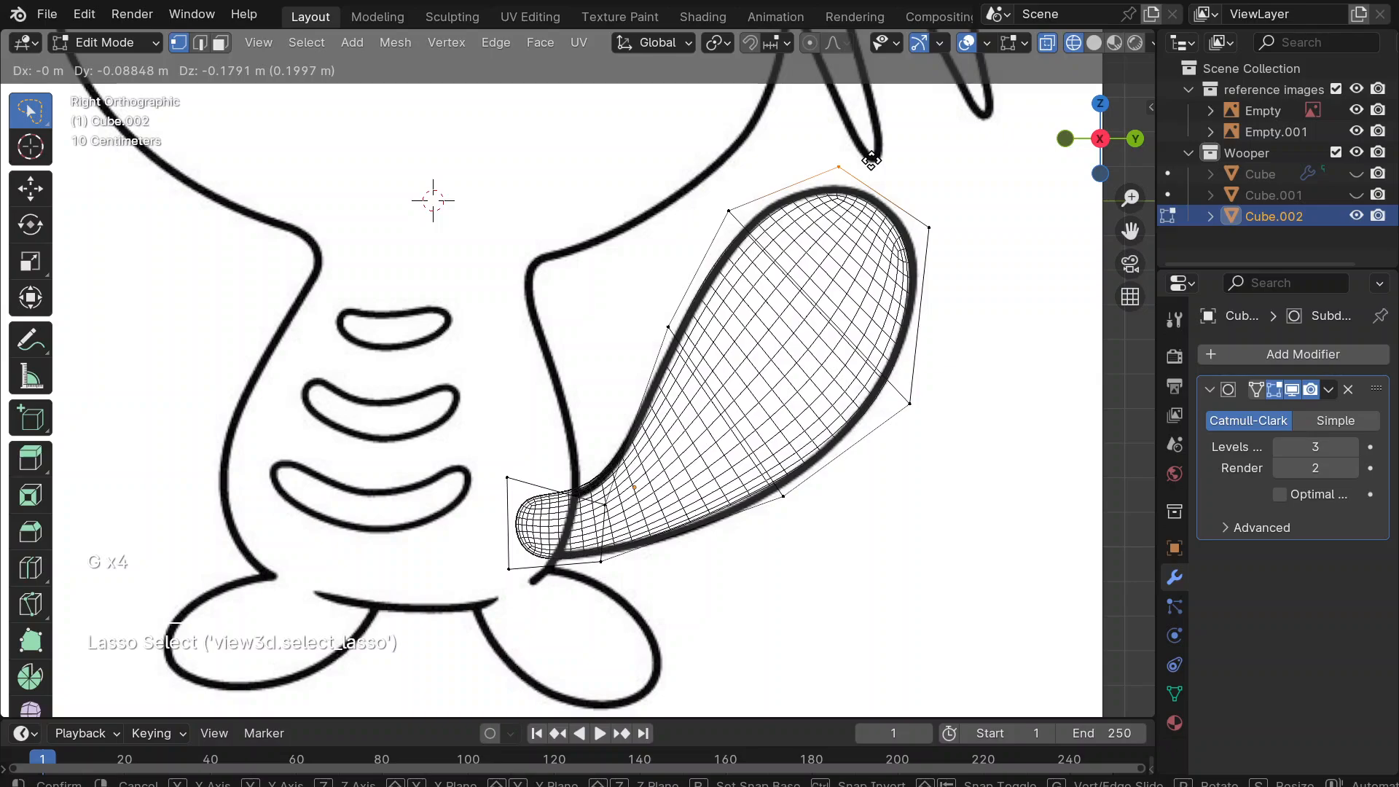
{"action": "left_click", "coordinate": [872, 160]}
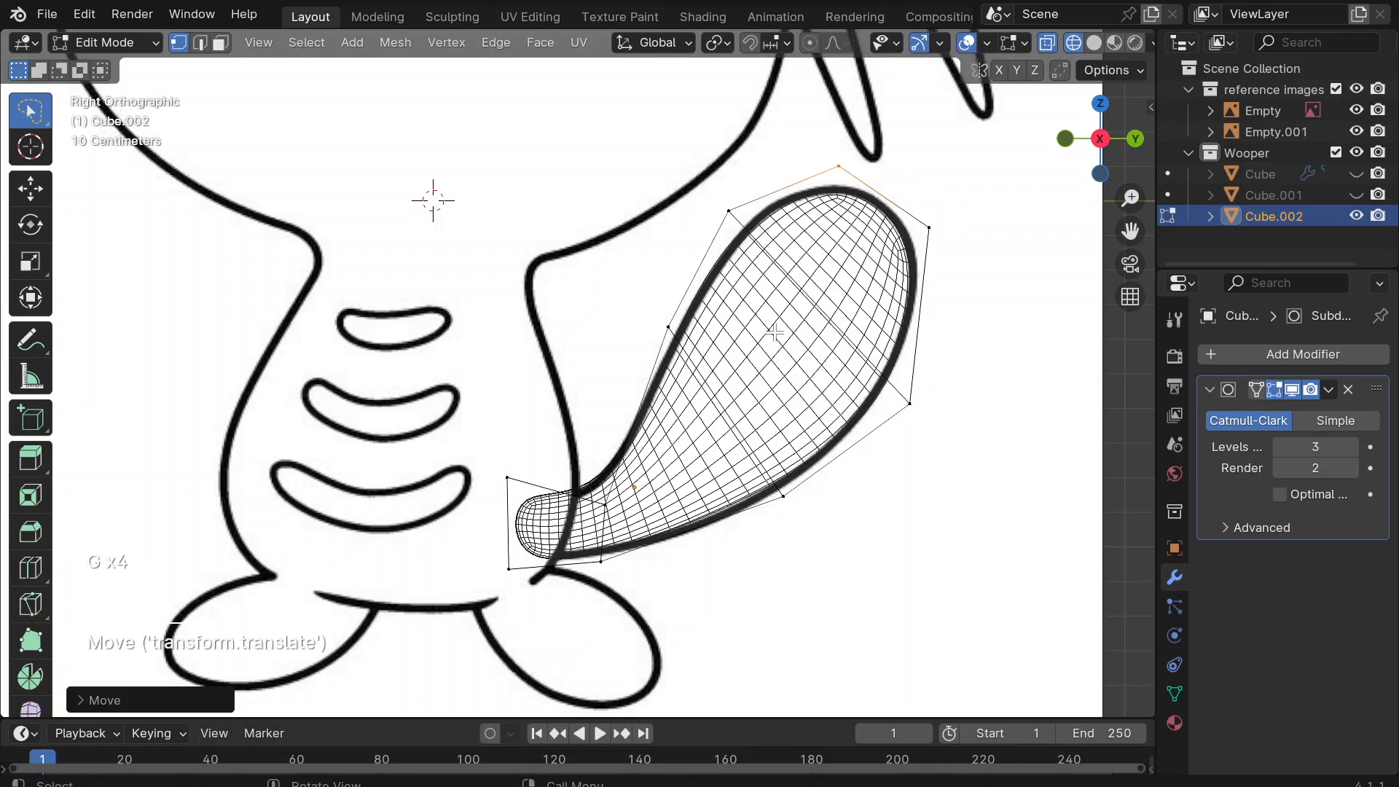
Turn off X-ray, display the tail in solid shading, and return to Object Mode.
{"action": "middle_click_drag", "start_coordinate": [775, 332], "coordinate": [775, 331]}
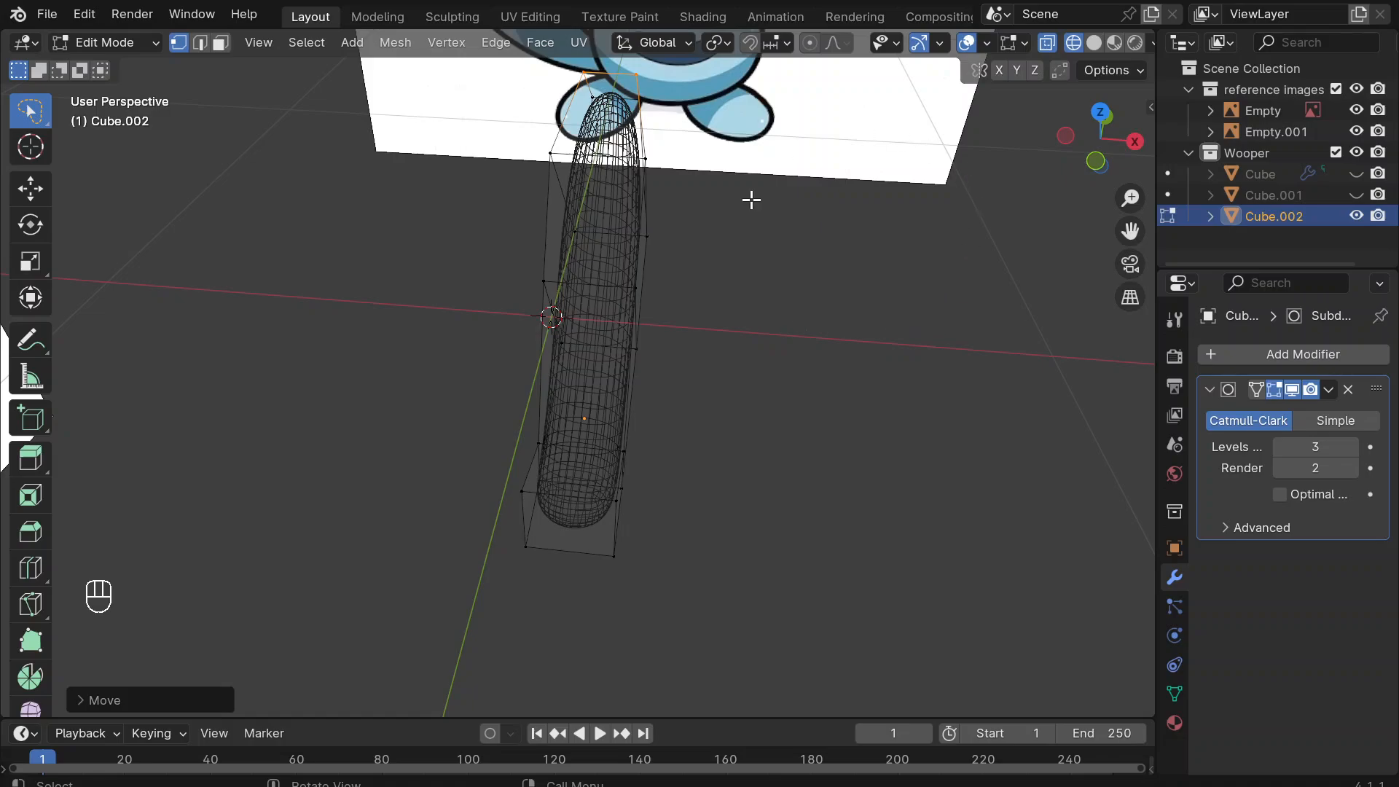
{"action": "middle_click_drag", "start_coordinate": [764, 262], "coordinate": [782, 254]}
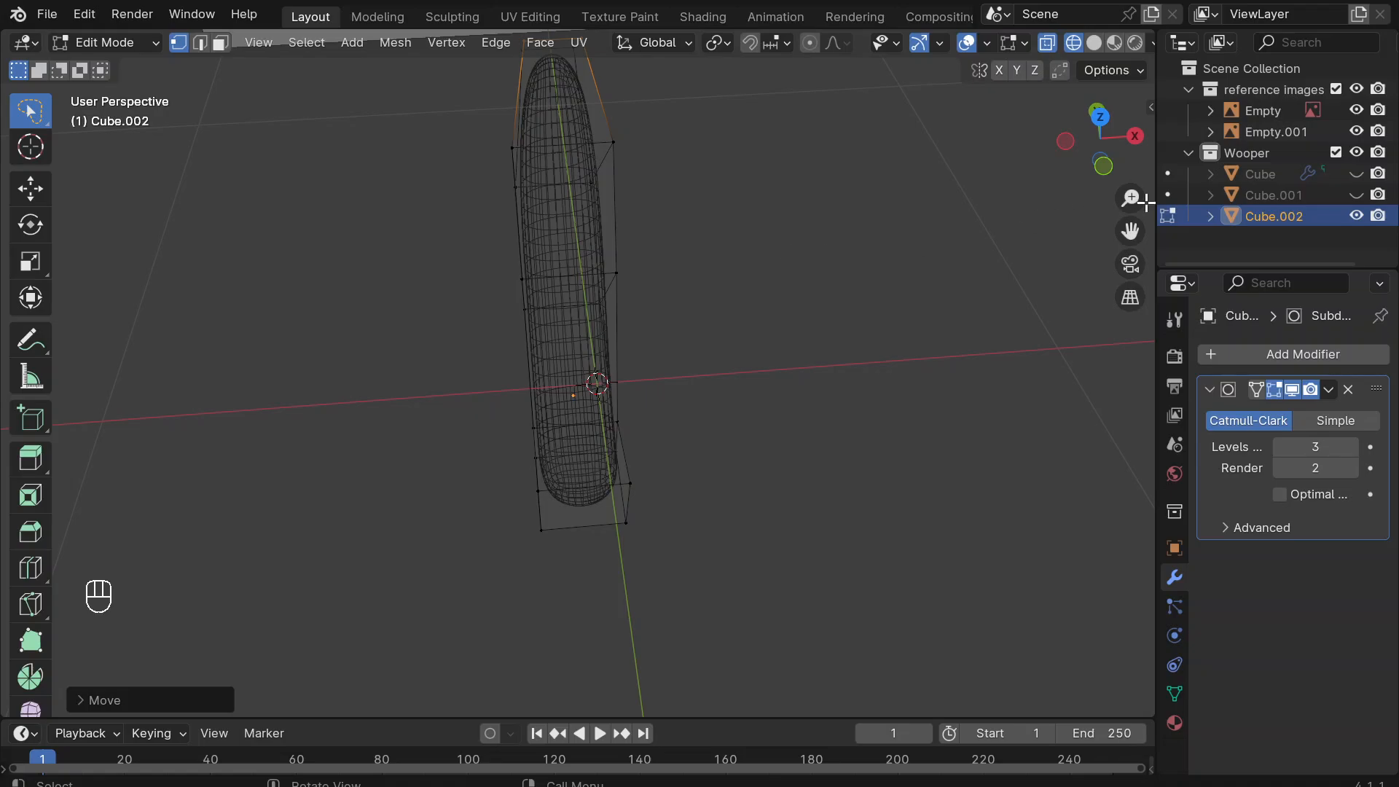
{"action": "left_click", "coordinate": [1047, 45]}
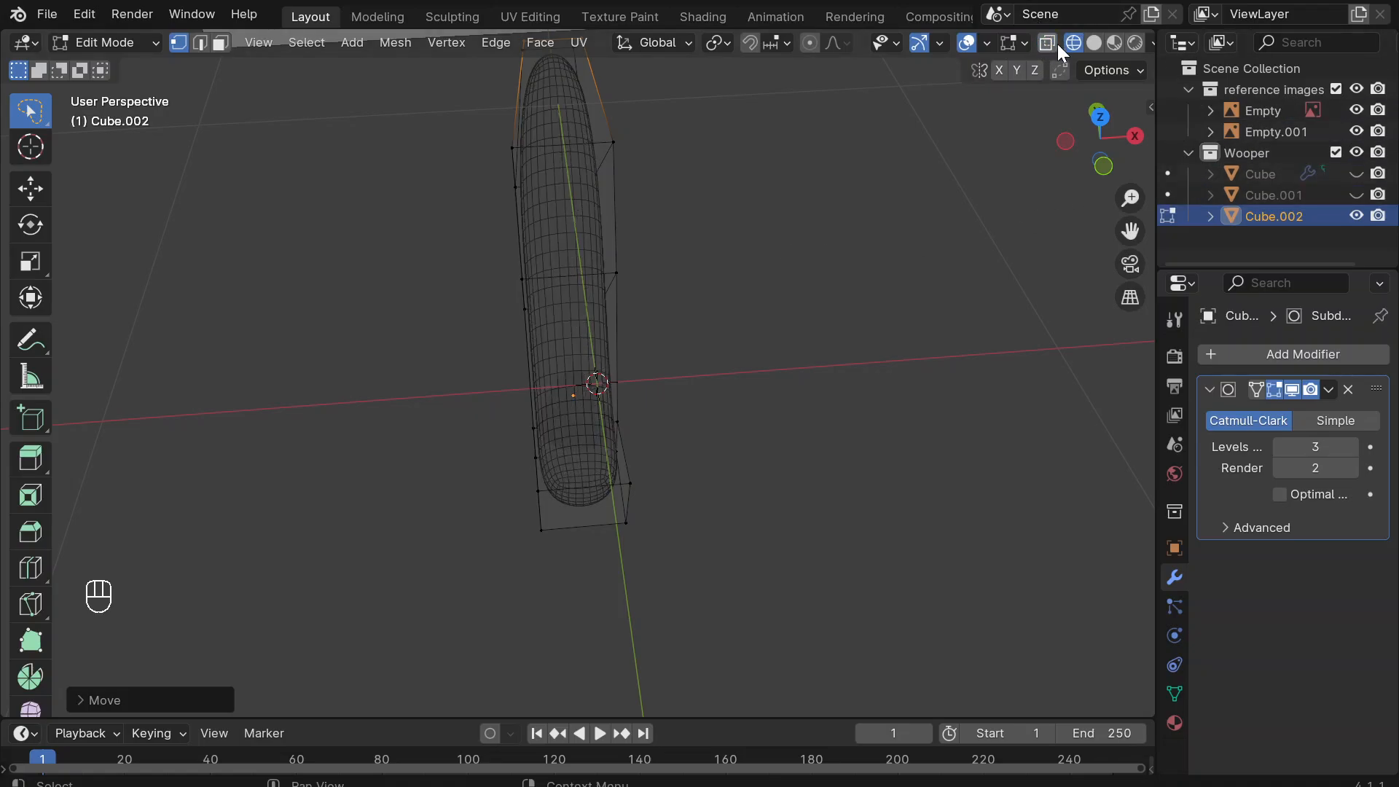
{"action": "left_click", "coordinate": [1095, 45]}
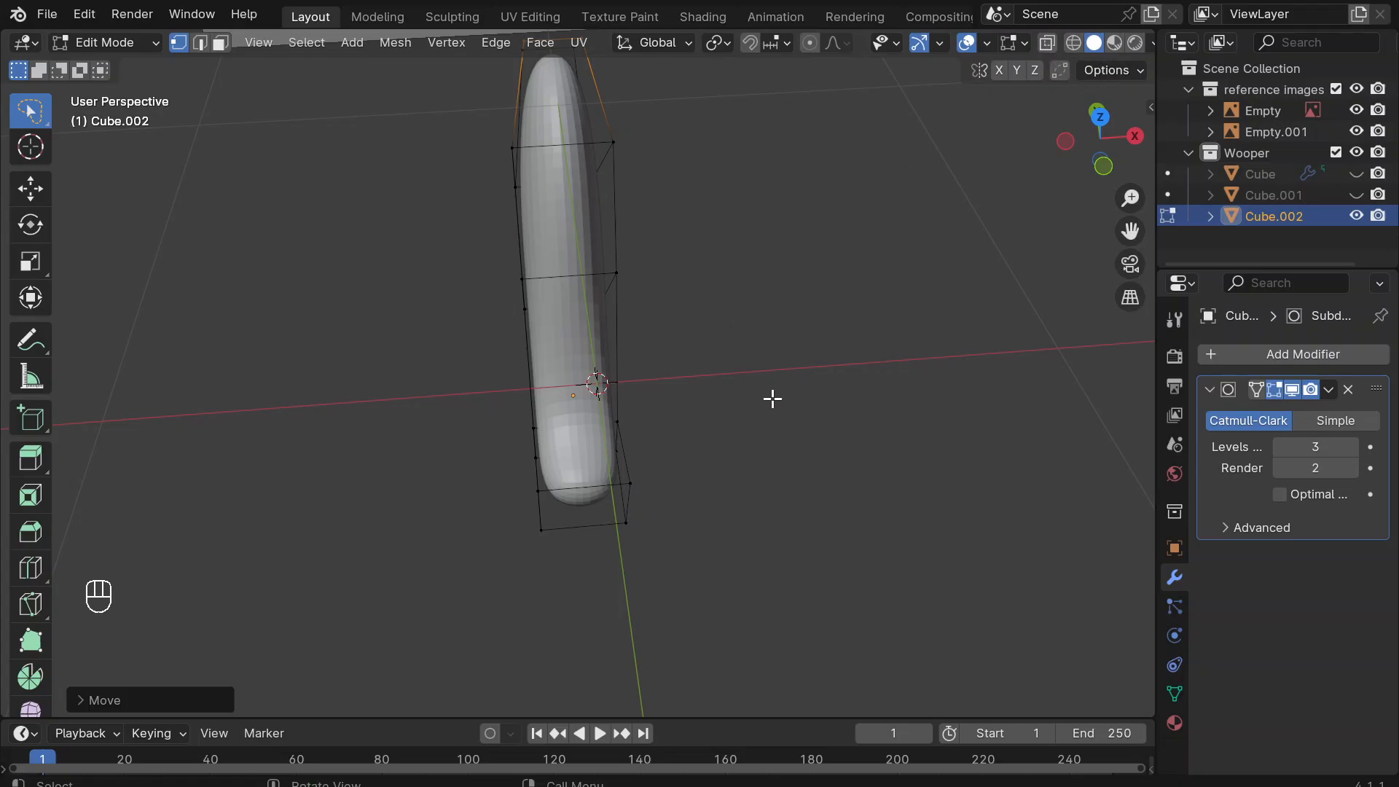
{"action": "key", "text": "Tab"}
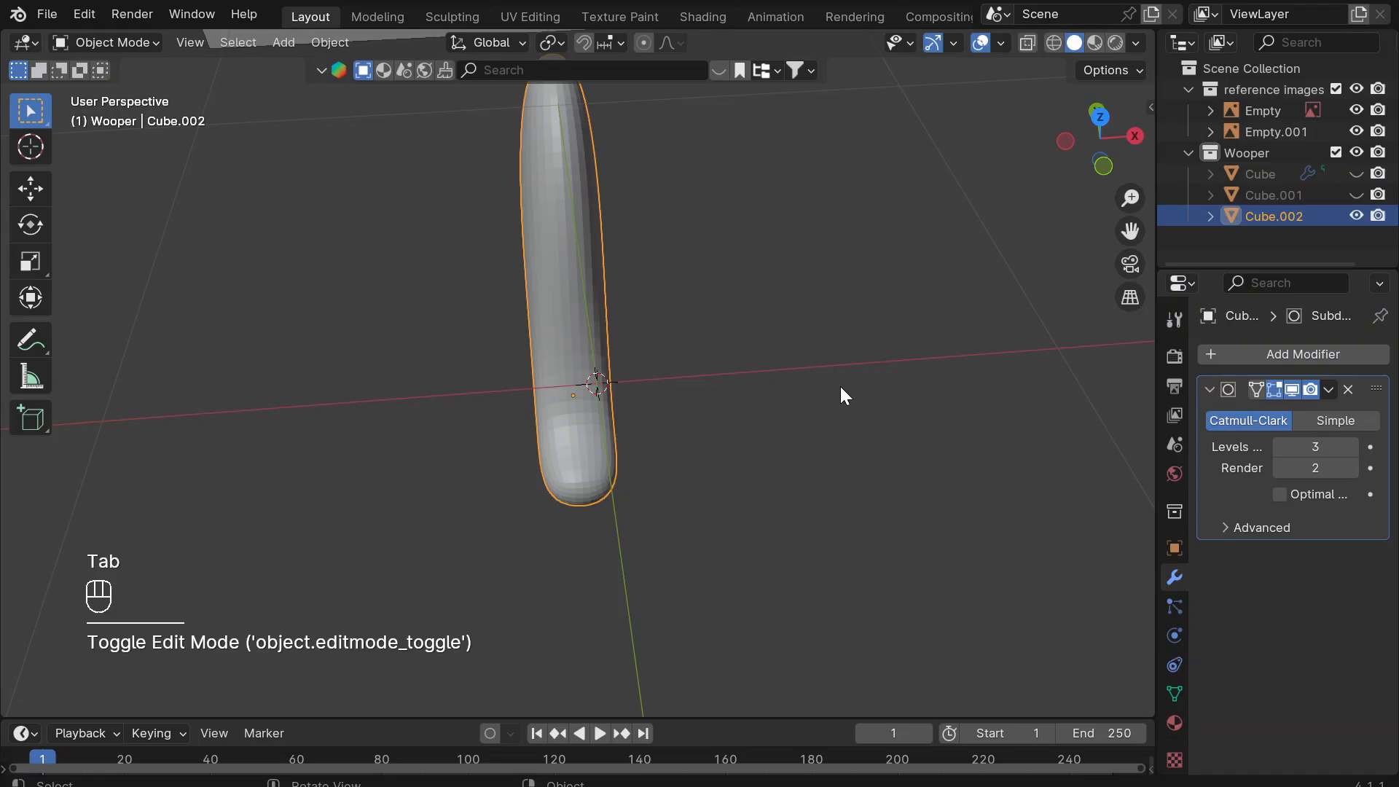
Show the hidden body and feet together with the tail, hide both again, and reselect the tail.
{"action": "left_click", "coordinate": [1356, 173]}
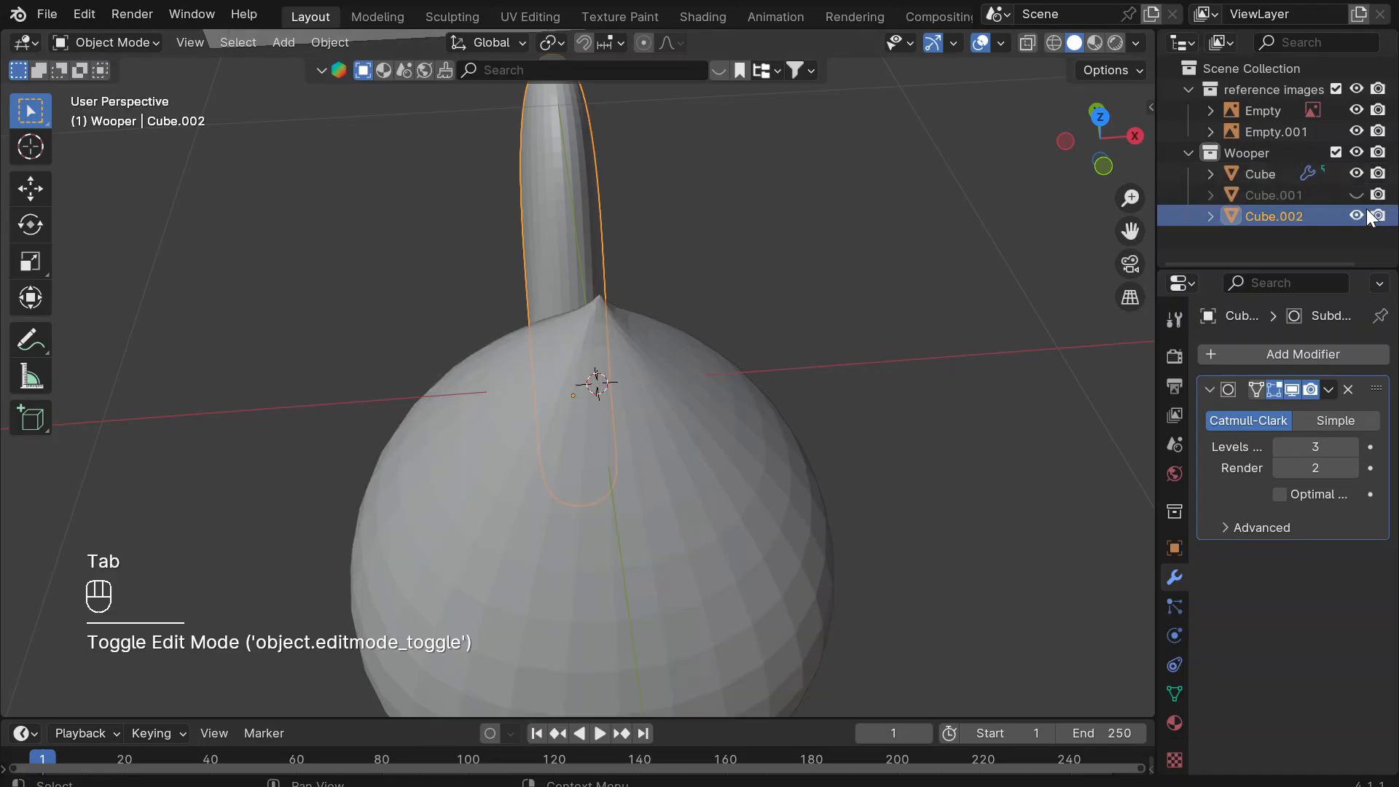
{"action": "left_click", "coordinate": [1356, 196]}
{"action": "middle_click_drag", "start_coordinate": [764, 386], "coordinate": [764, 386]}
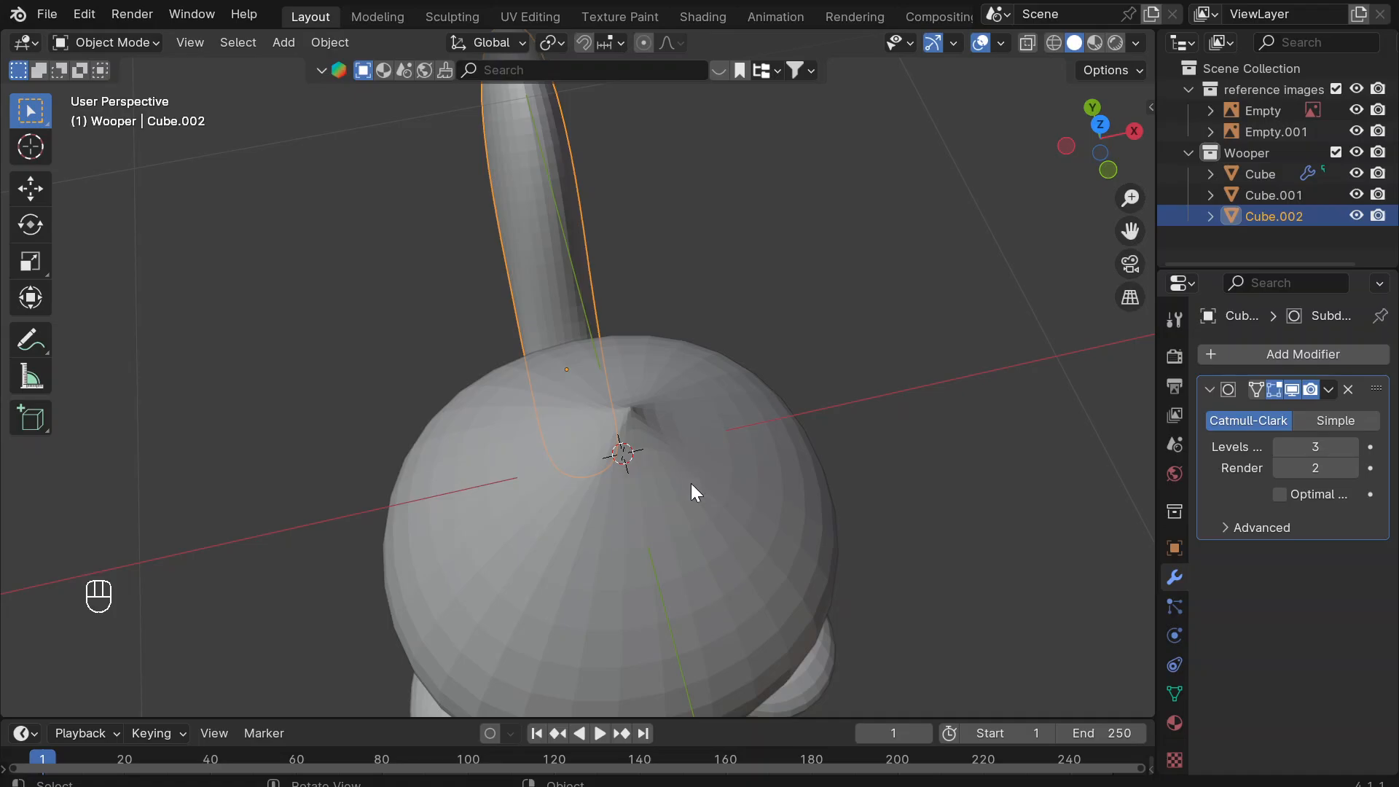
{"action": "left_click", "coordinate": [808, 622]}
{"action": "key", "text": "h"}
{"action": "left_click", "coordinate": [812, 627]}
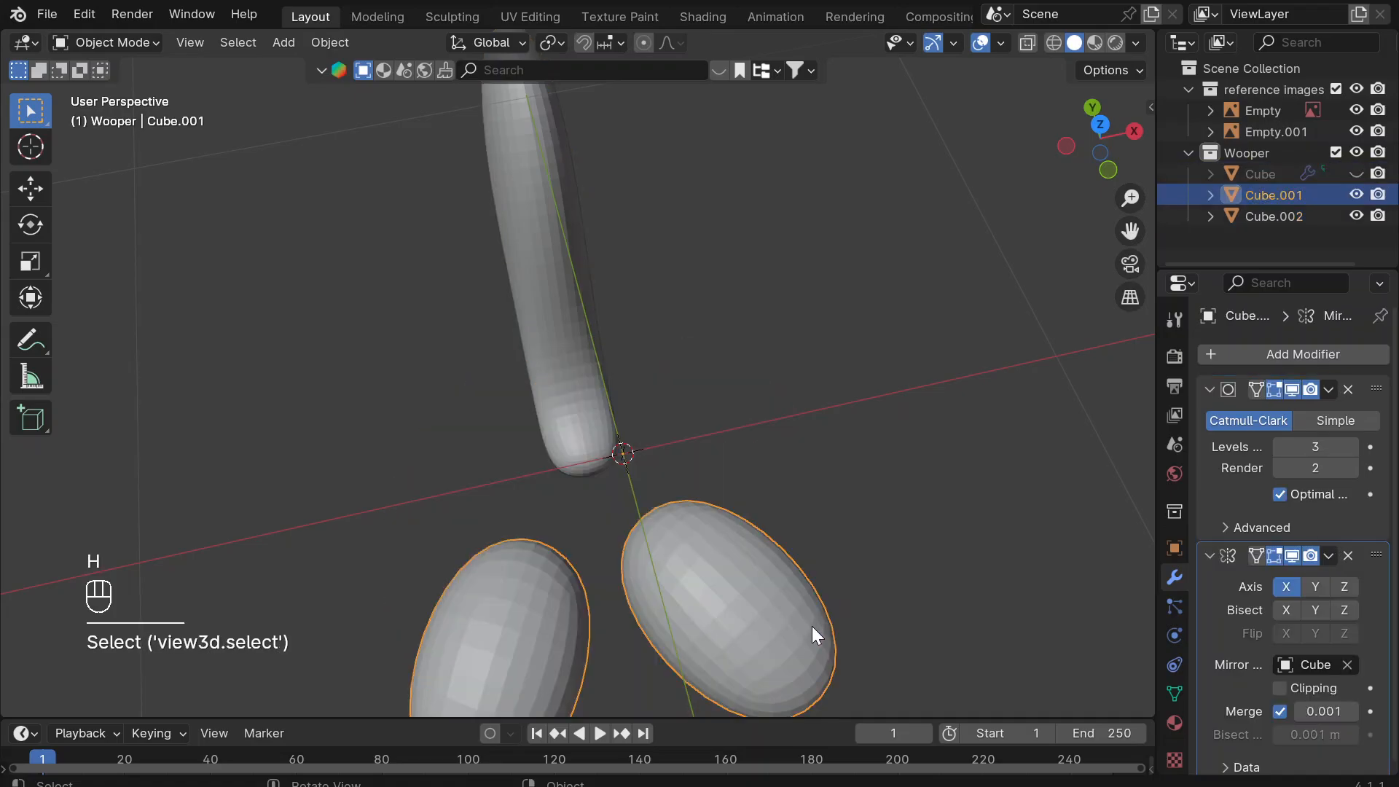
{"action": "key", "text": "h"}
{"action": "left_click", "coordinate": [556, 384]}
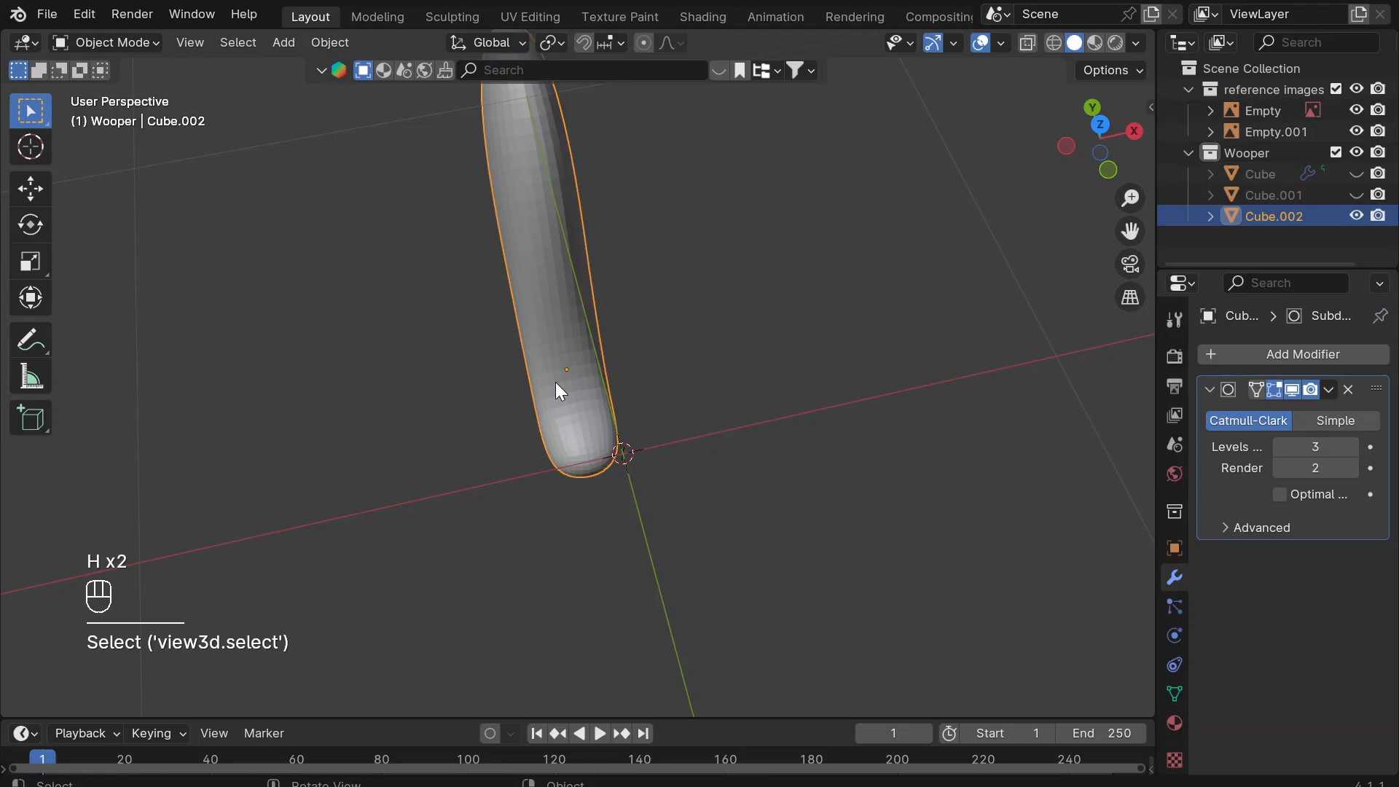
In Edit Mode, select the tail's two middle edge loops and widen them about 2.4 times along the X axis.
{"action": "key", "text": "Tab"}
{"action": "middle_click_drag", "start_coordinate": [556, 382], "coordinate": [555, 382]}
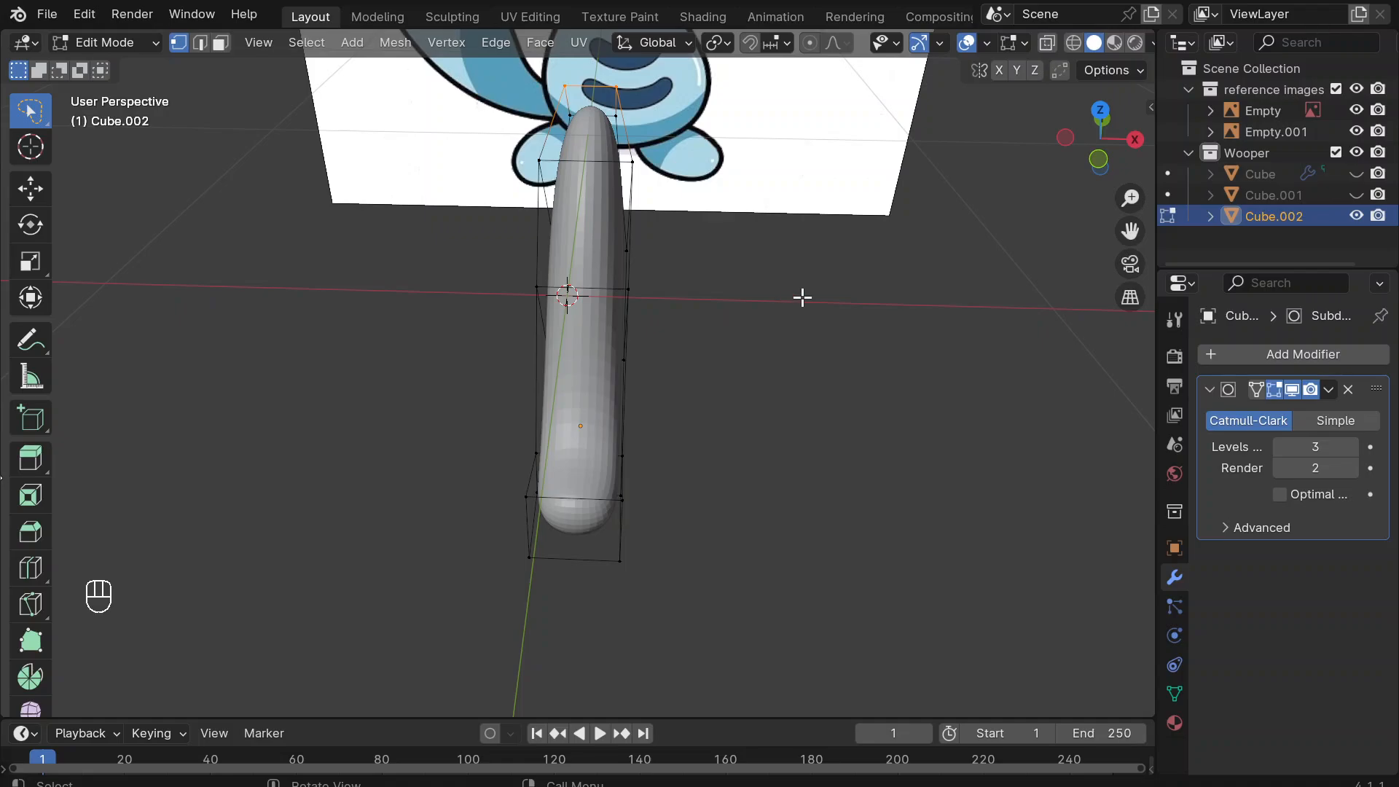
{"action": "key", "text": "2"}
{"action": "middle_click_drag", "start_coordinate": [641, 297], "coordinate": [641, 297]}
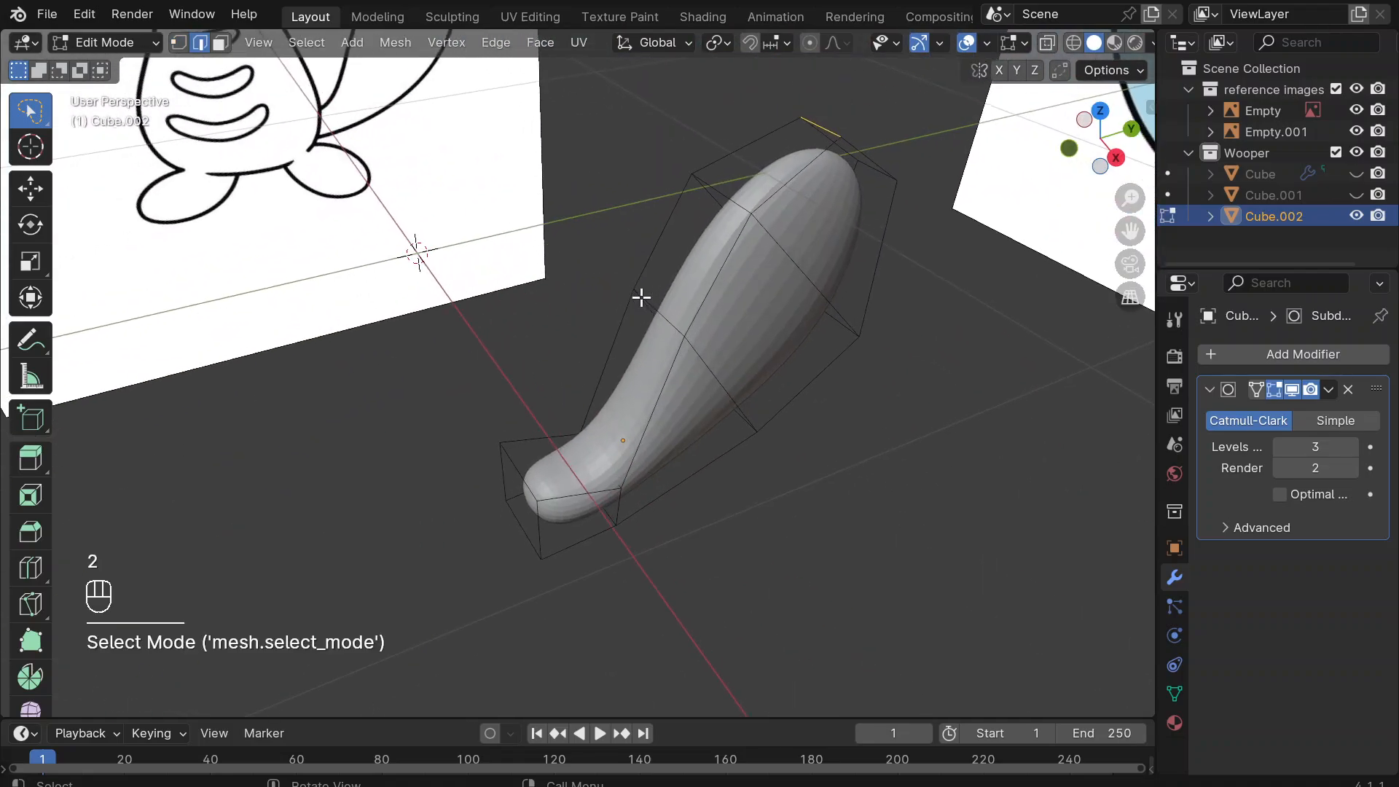
{"action": "key", "text": "shift"}
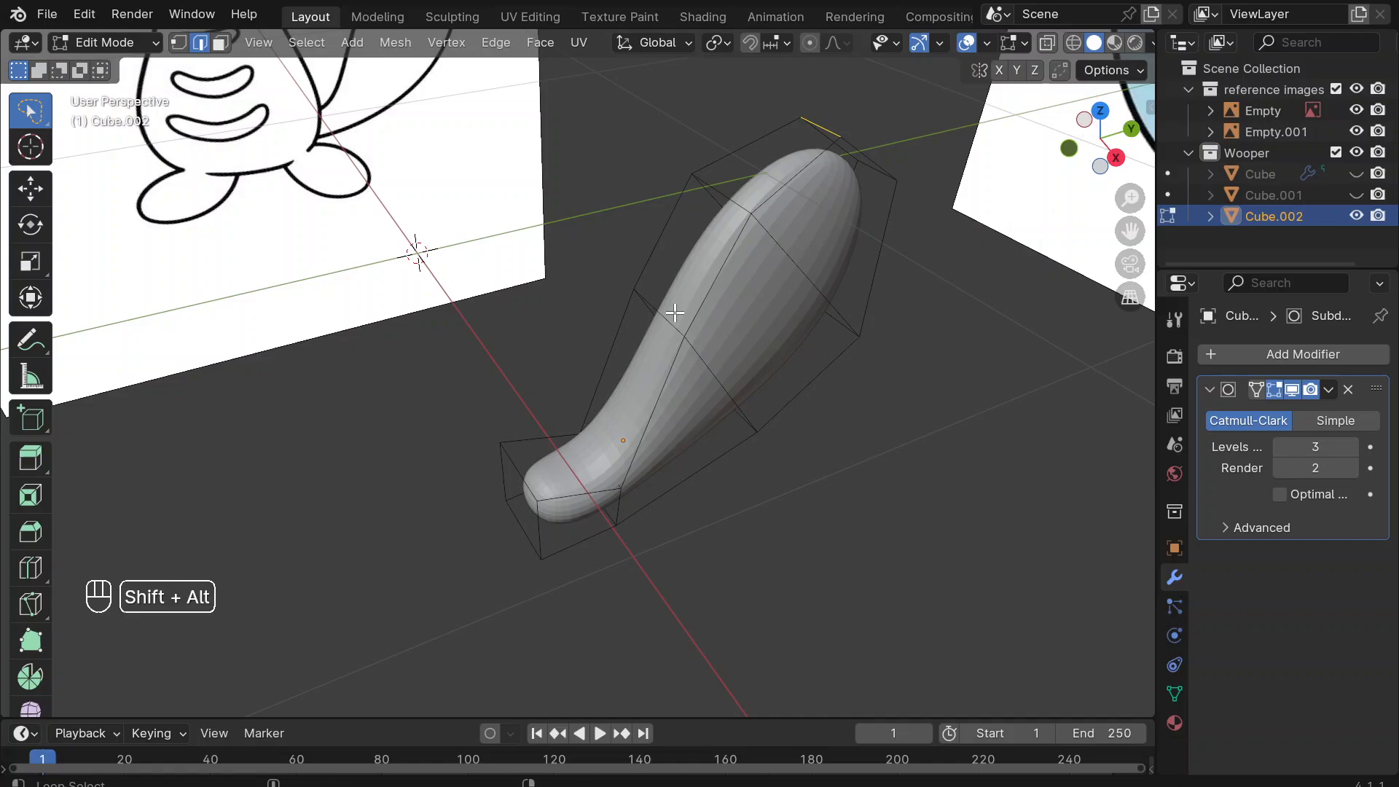
{"action": "left_click", "coordinate": [675, 313]}
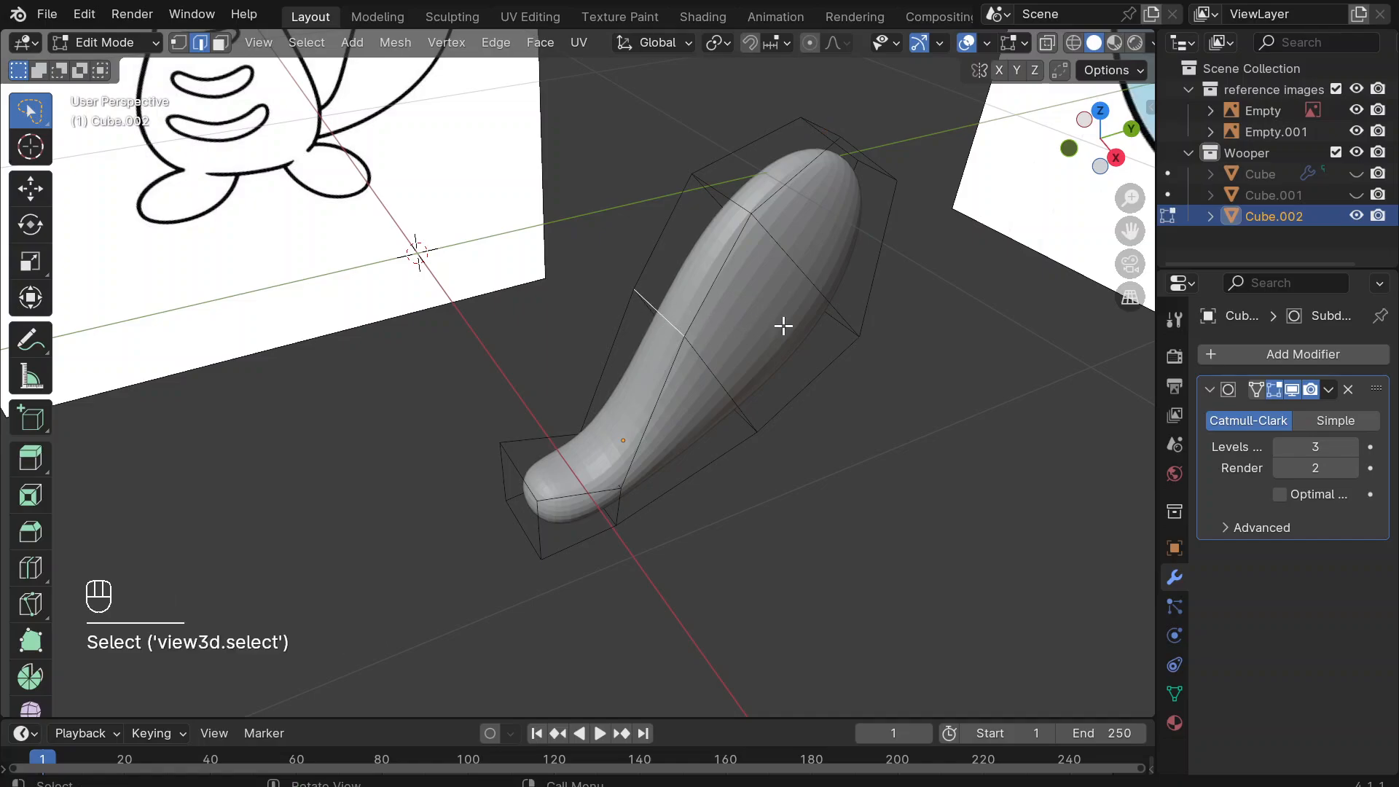
{"action": "key", "text": "shift+alt"}
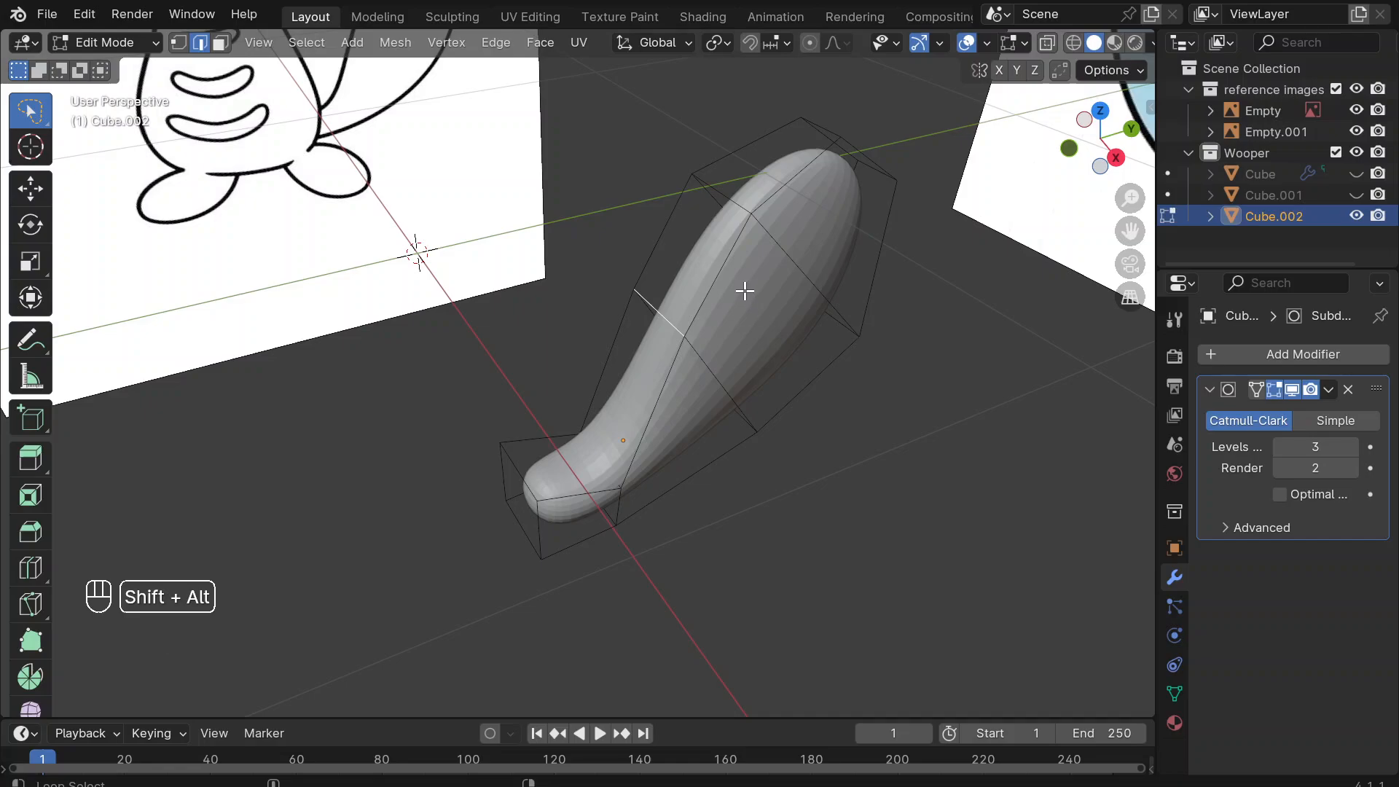
{"action": "left_click", "coordinate": [735, 202], "text": "alt+shift"}
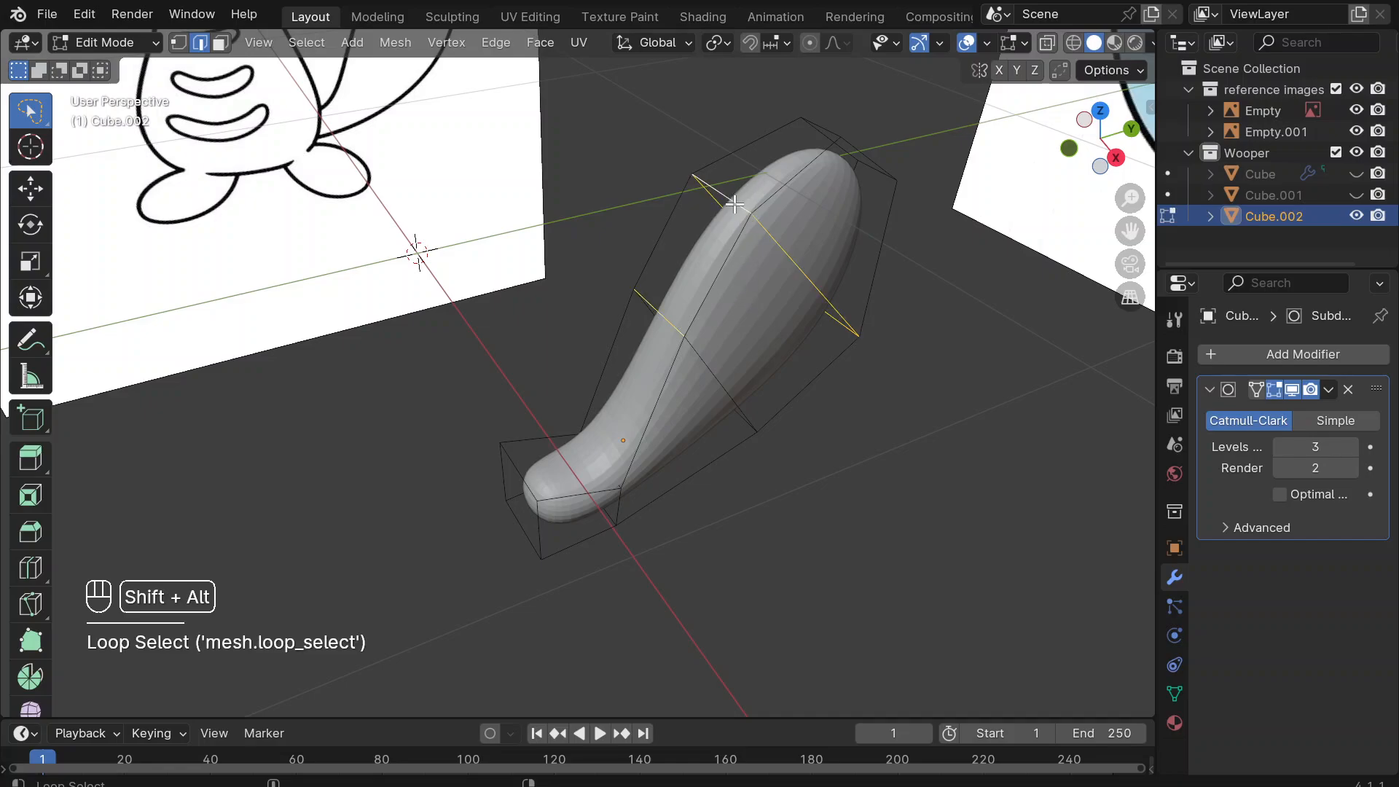
{"action": "left_click", "coordinate": [706, 365], "text": "alt+shift"}
{"action": "middle_click_drag", "start_coordinate": [709, 366], "coordinate": [709, 366]}
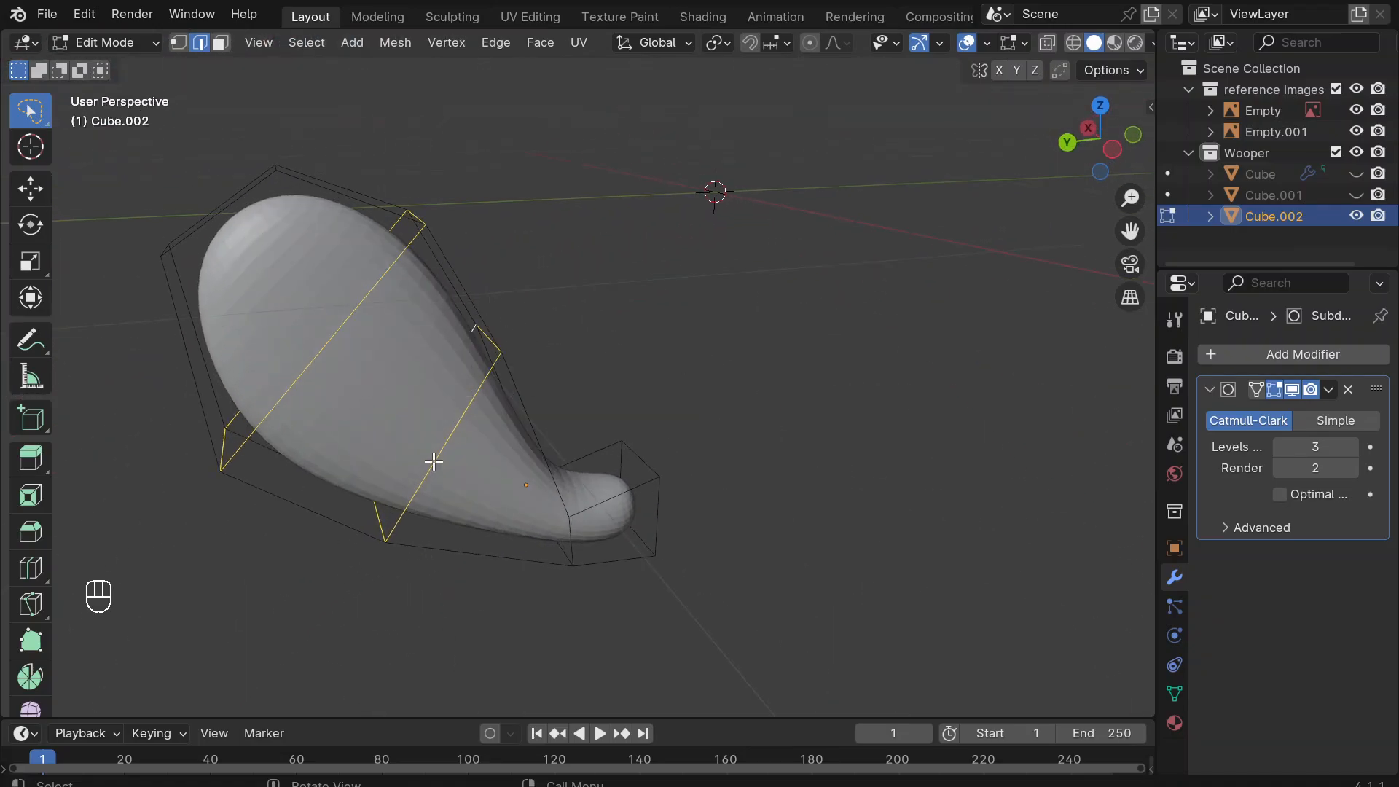
{"action": "middle_click_drag", "start_coordinate": [319, 458], "coordinate": [319, 459]}
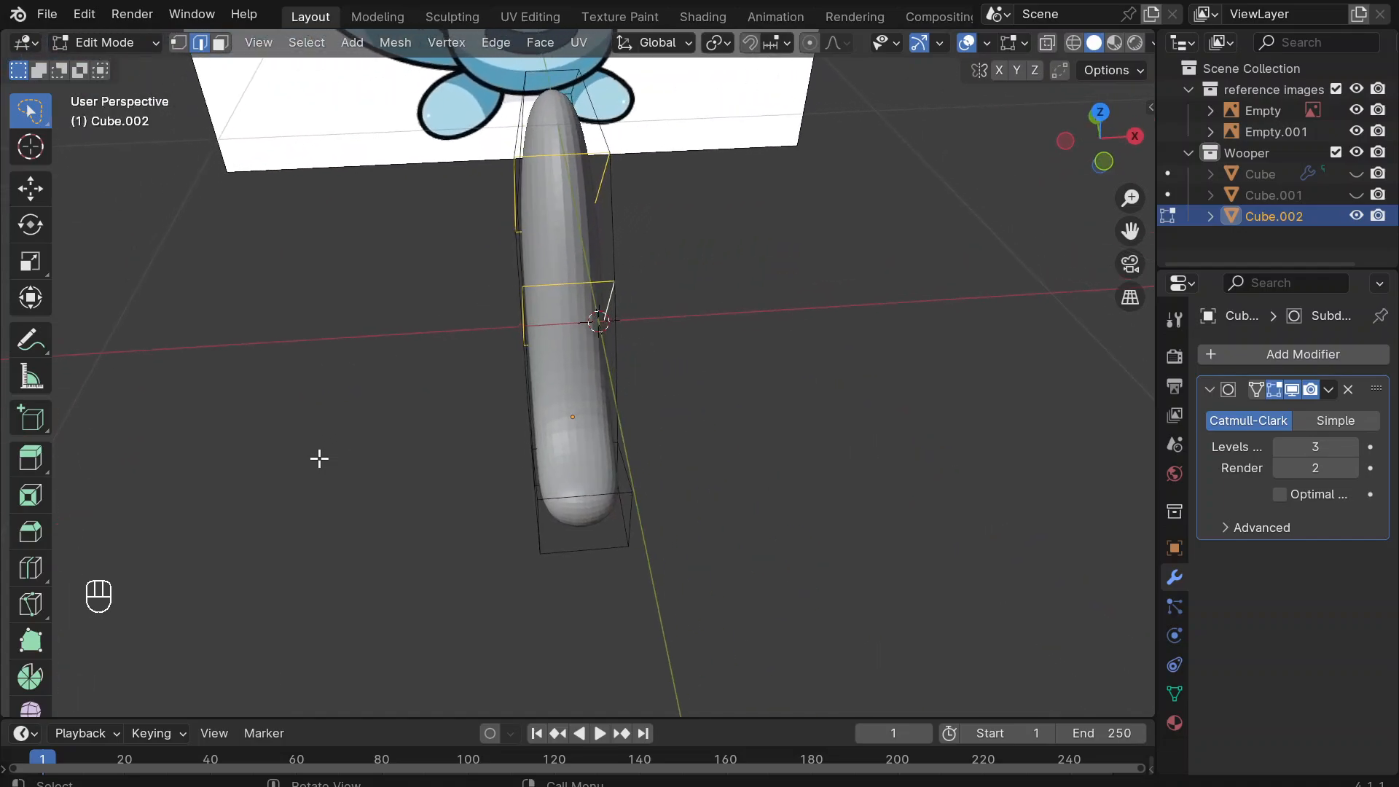
{"action": "key", "text": "s"}
{"action": "key", "text": "x"}
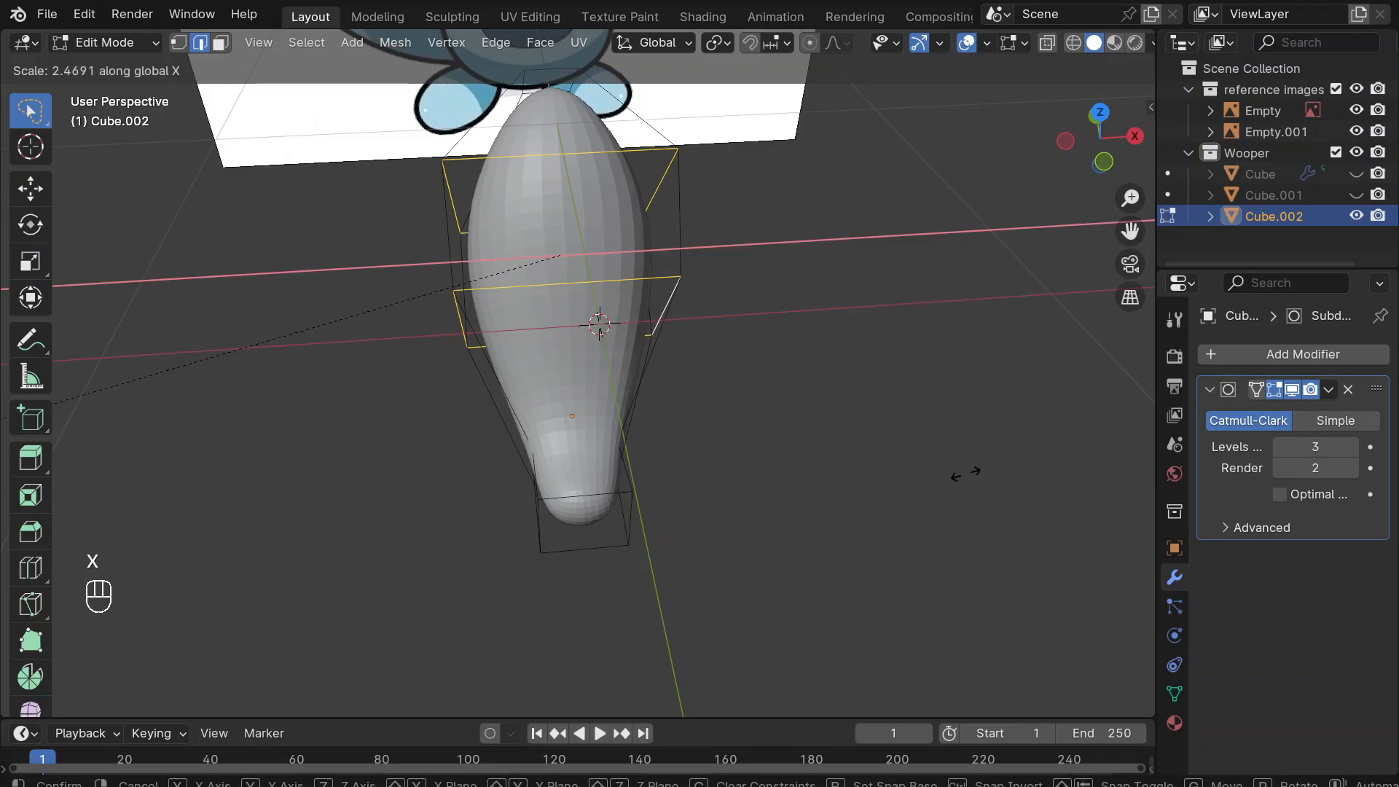
{"action": "left_click", "coordinate": [996, 469]}
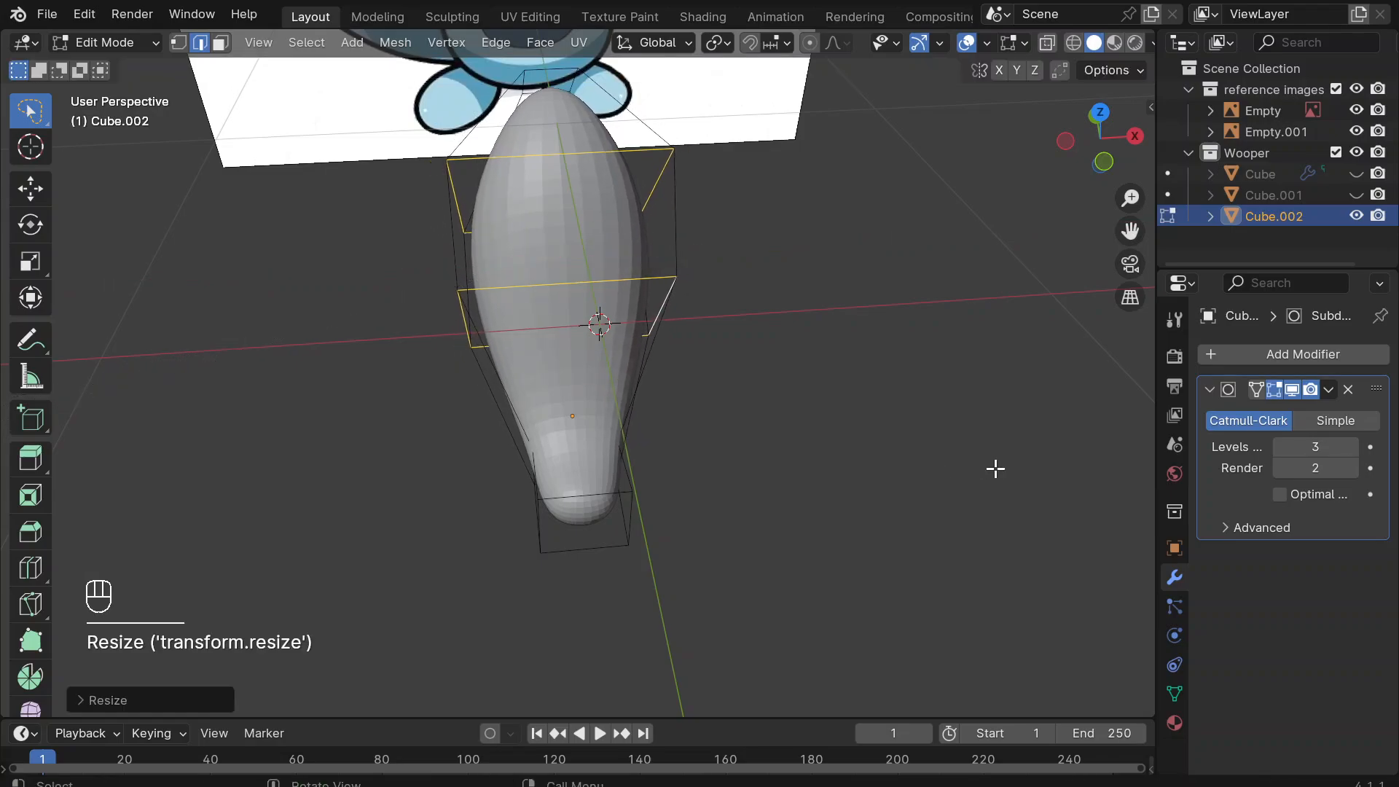
Select the end face edges at the tail's tip and scale them wider along the X axis.
{"action": "middle_click_drag", "start_coordinate": [779, 235], "coordinate": [753, 243]}
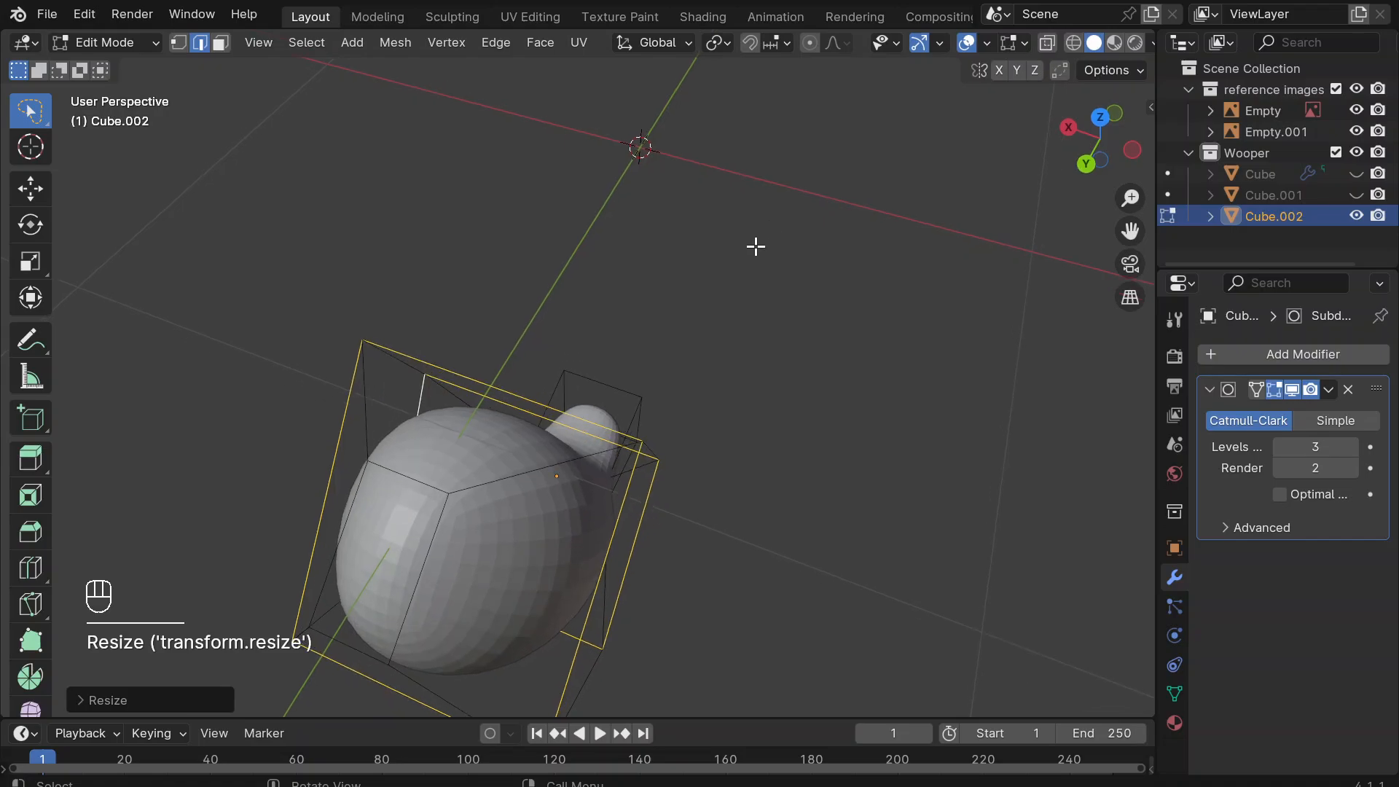
{"action": "left_click", "coordinate": [434, 549], "text": "alt"}
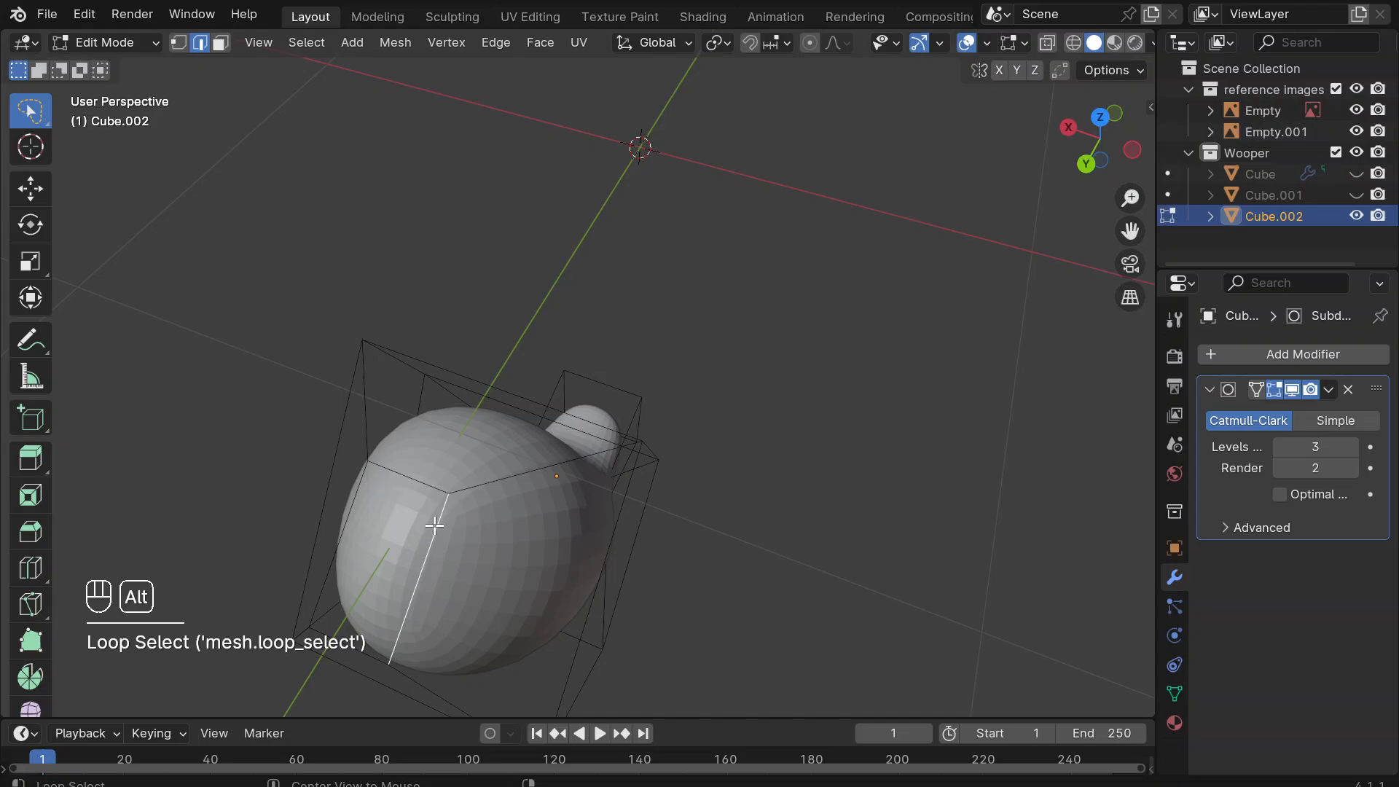
{"action": "left_click", "coordinate": [338, 516], "text": "alt+shift"}
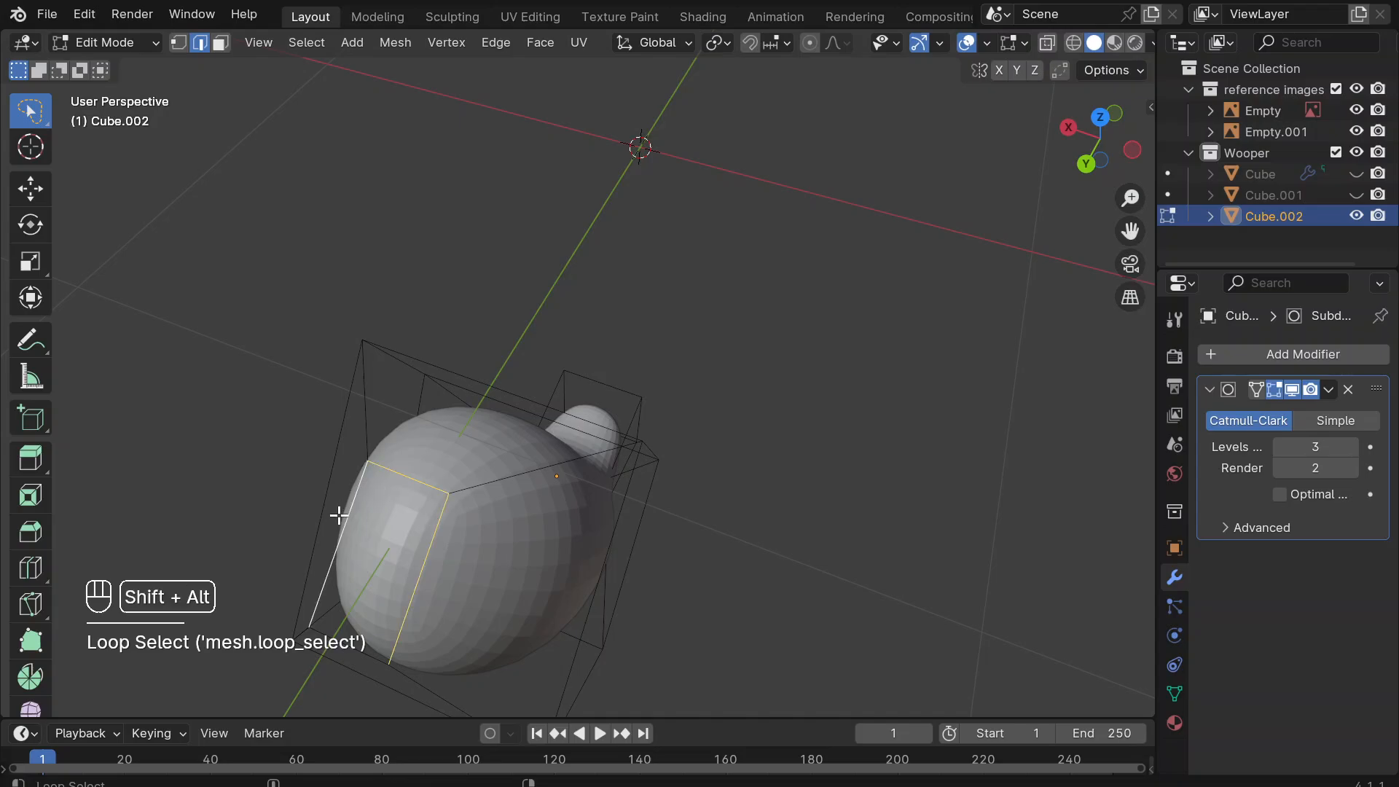
{"action": "left_click", "coordinate": [363, 643], "text": "alt+shift"}
{"action": "middle_click_drag", "start_coordinate": [459, 593], "coordinate": [459, 595]}
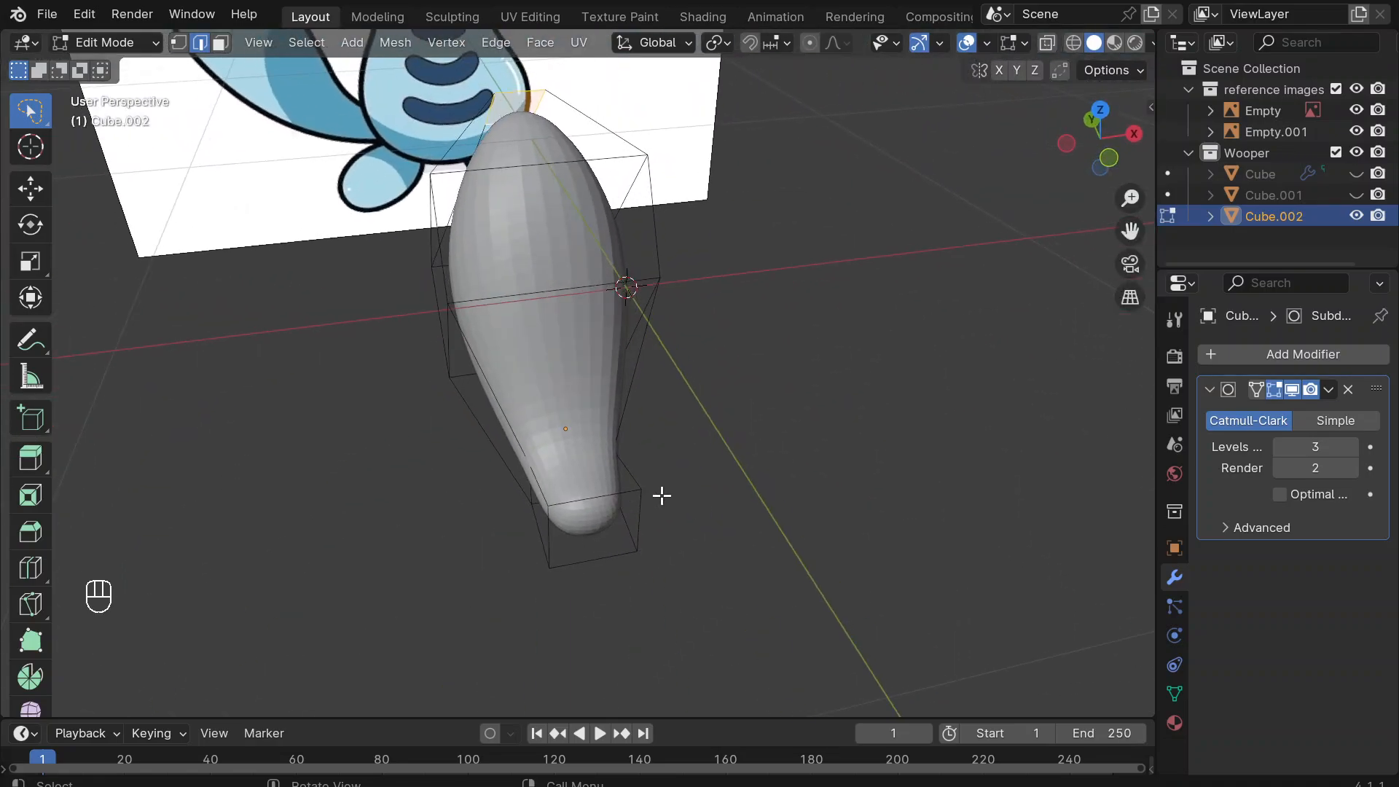
{"action": "middle_click_drag", "start_coordinate": [662, 496], "coordinate": [661, 495]}
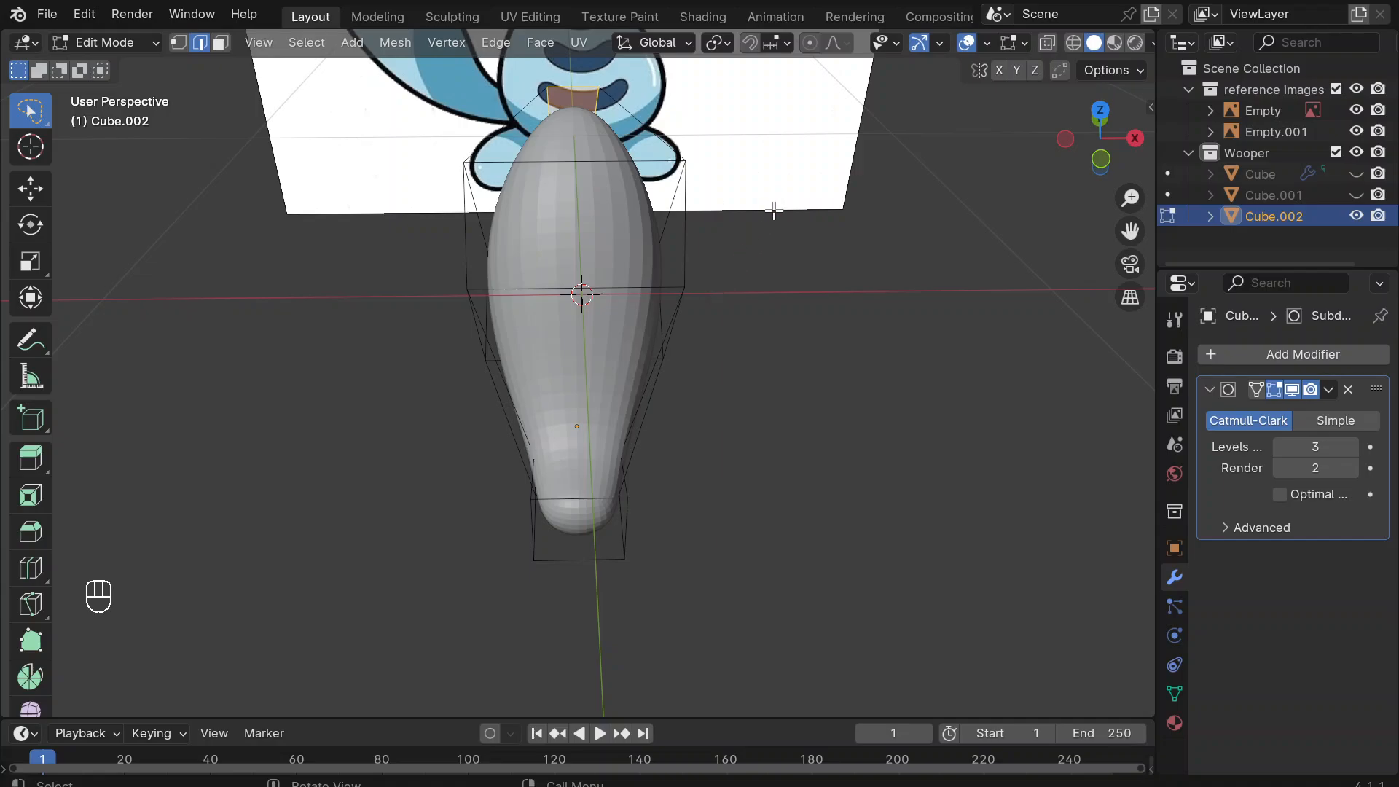
{"action": "key", "text": "s"}
{"action": "key", "text": "x"}
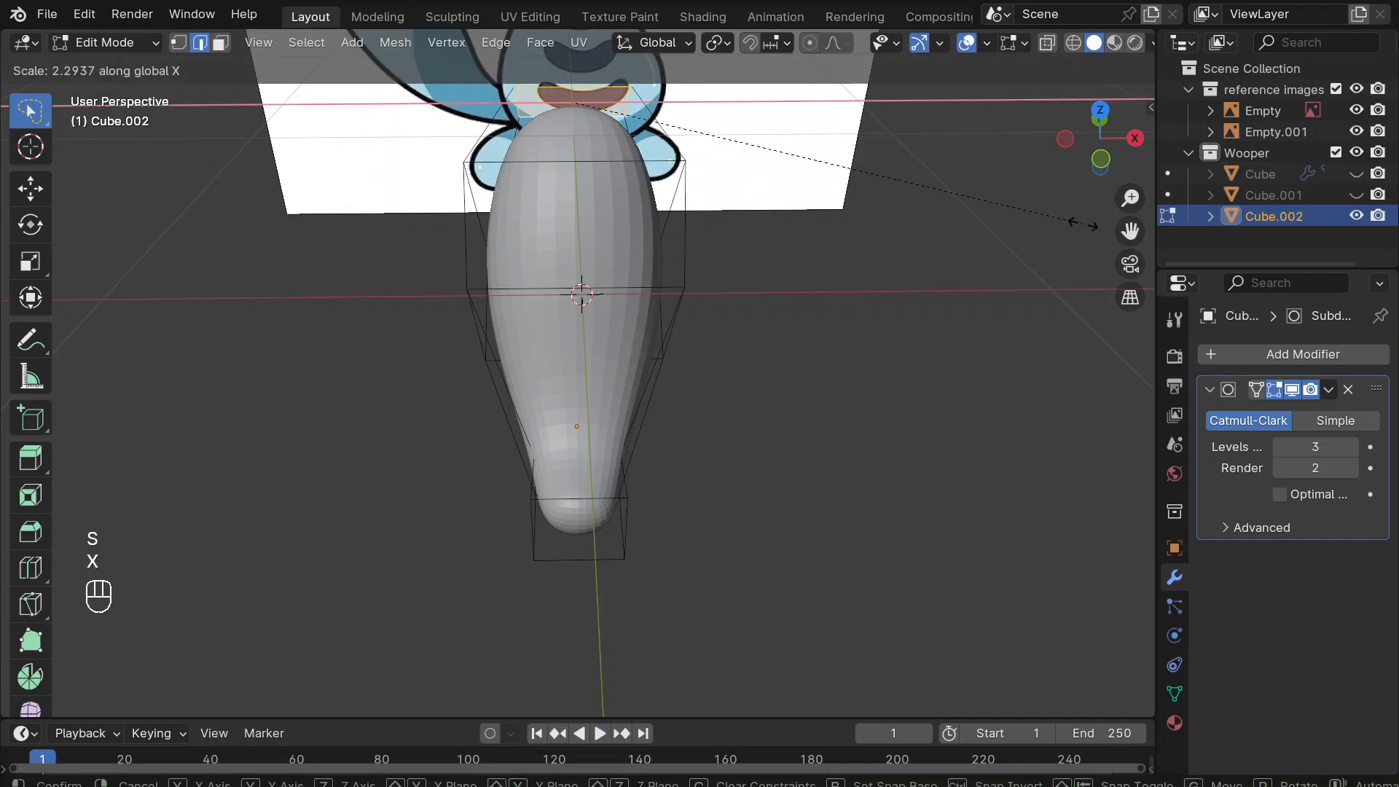
{"action": "left_click", "coordinate": [73, 260]}
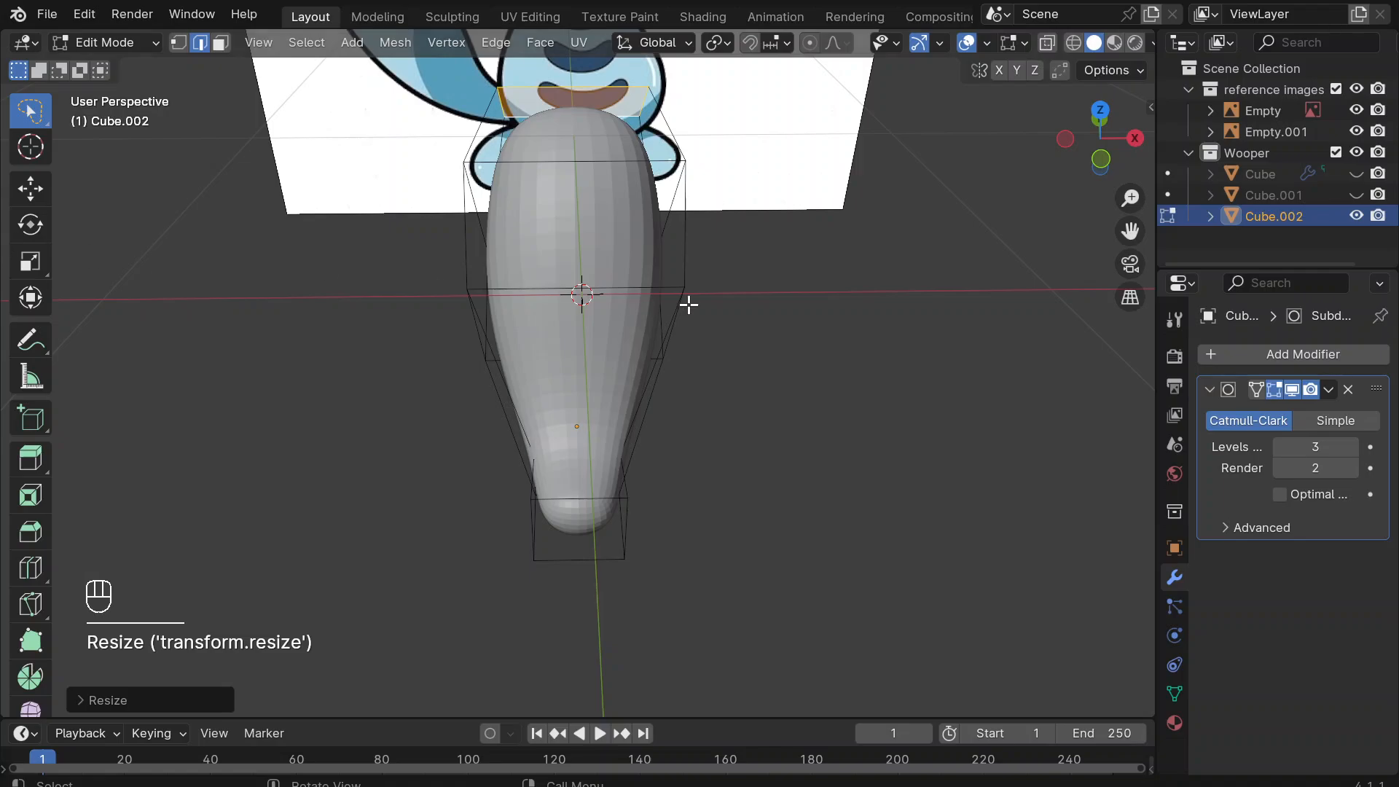
{"action": "middle_click_drag", "start_coordinate": [688, 303], "coordinate": [689, 305]}
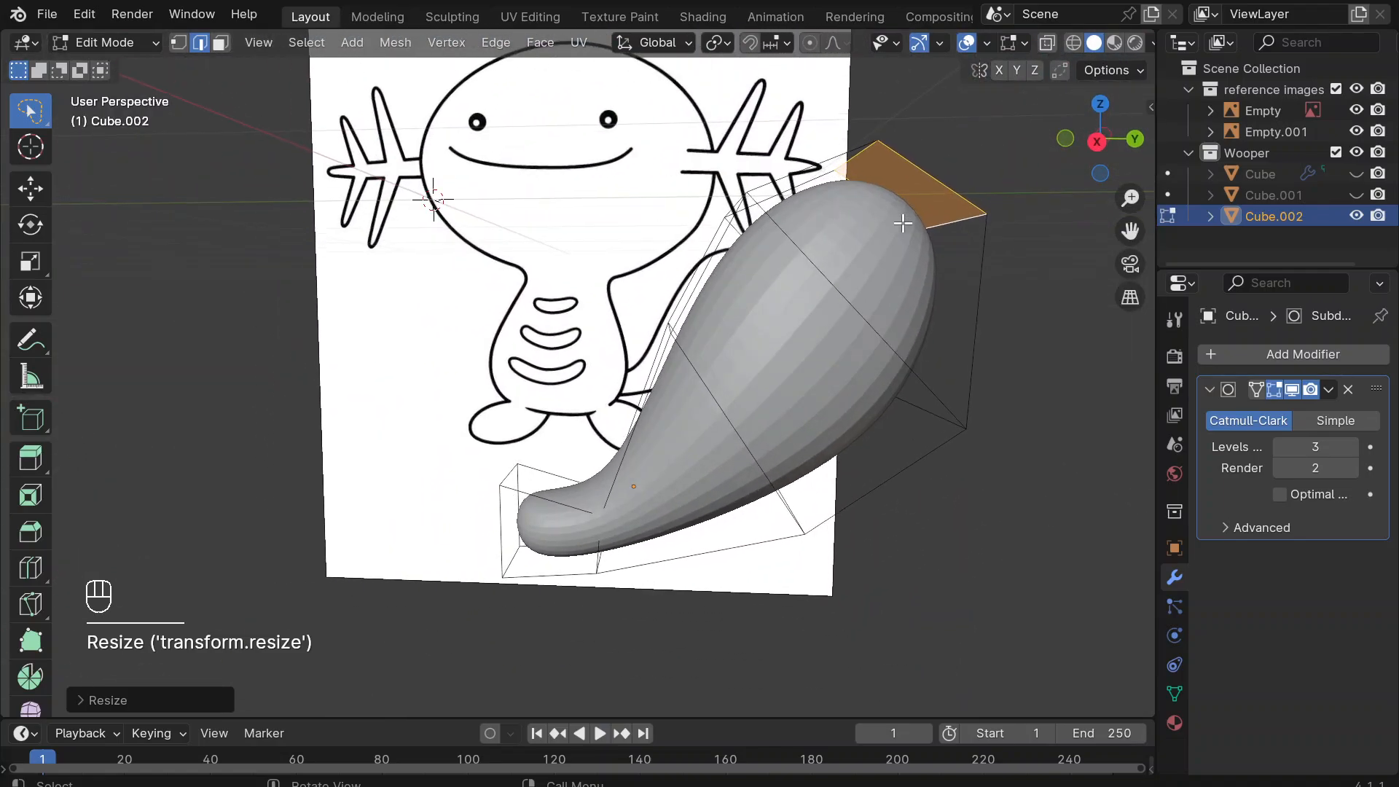
In the right side view, move the underside vertices of the tail's two middle loops slightly upward.
{"action": "left_click", "coordinate": [1093, 142]}
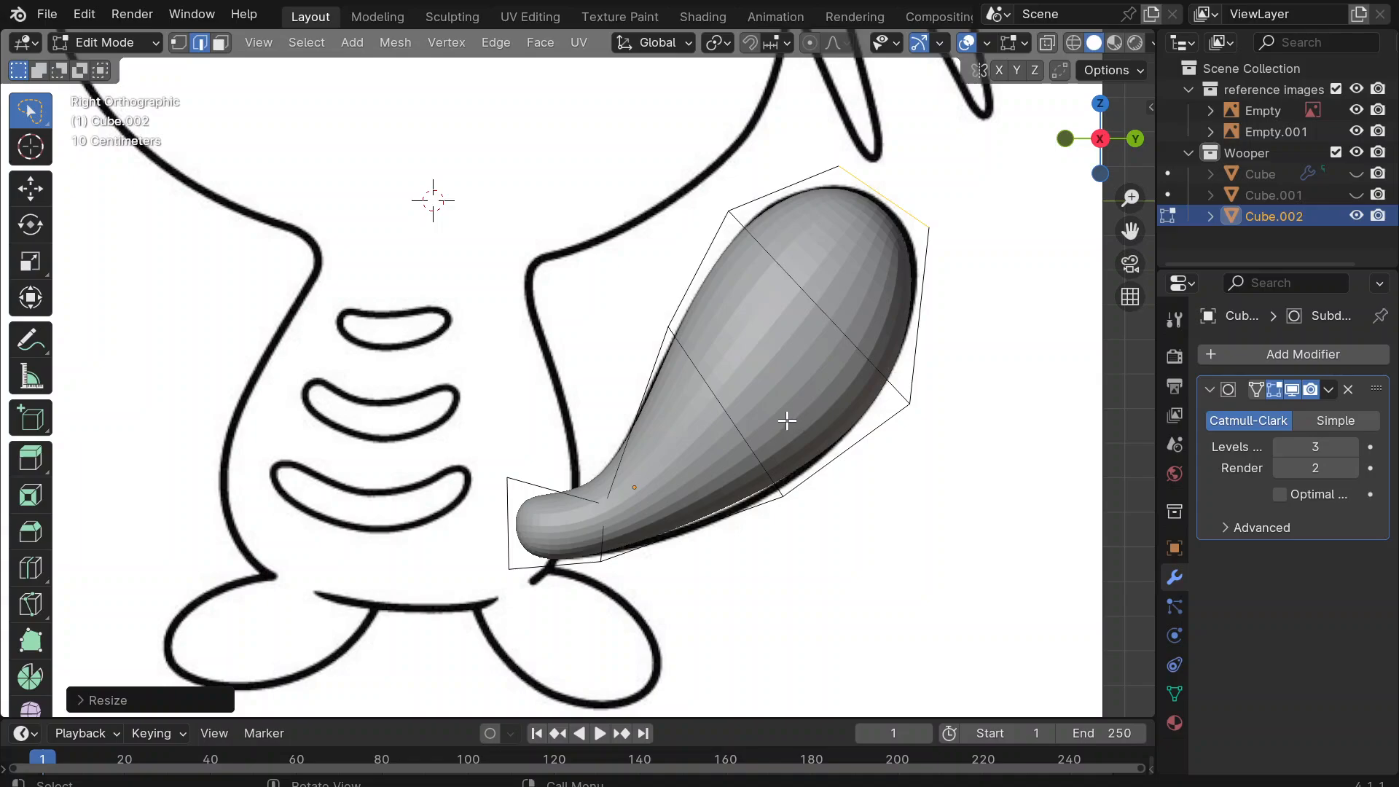
{"action": "key", "text": "1"}
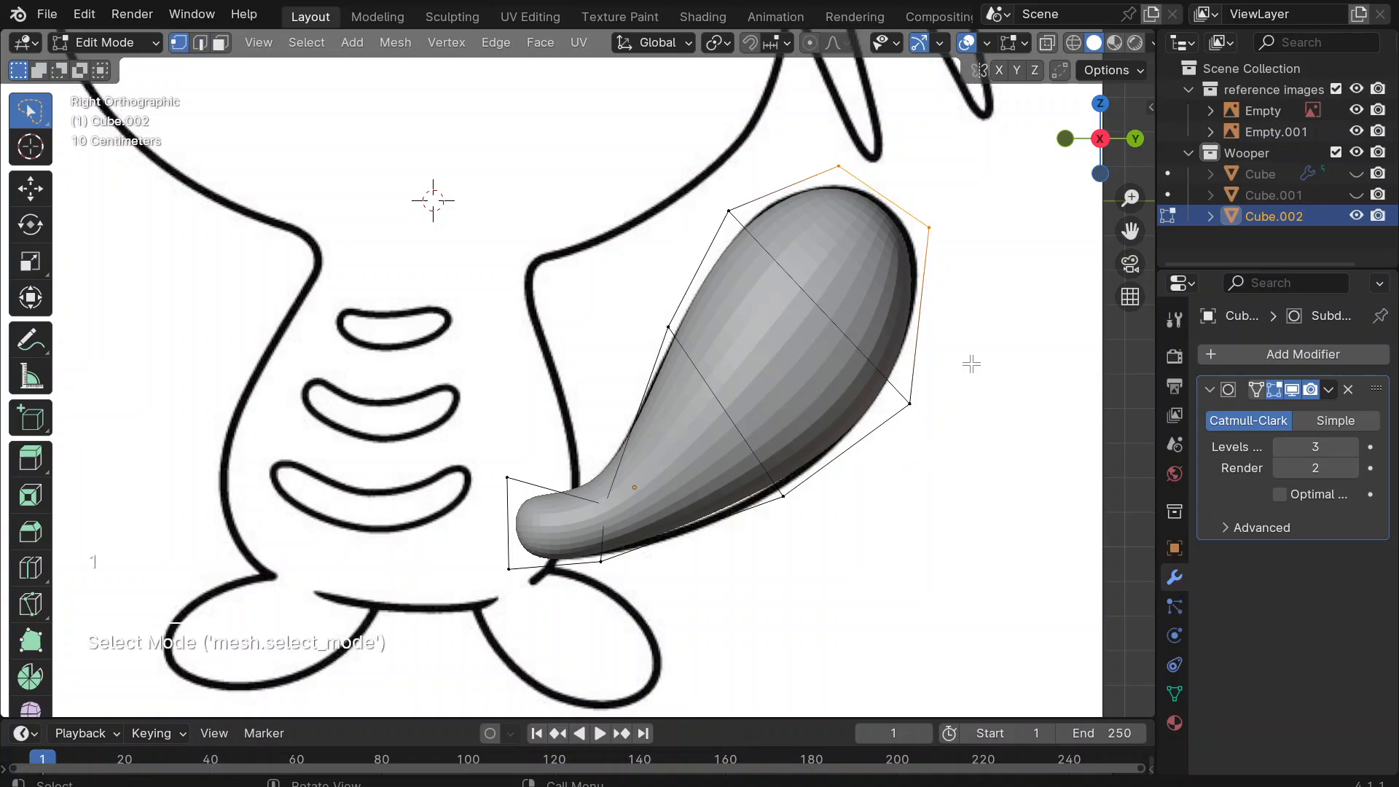
{"action": "mouse_move", "coordinate": [972, 364]}
{"action": "right_mouse_down", "text": "ctrl"}
{"action": "mouse_move", "coordinate": [741, 518]}
{"action": "mouse_move", "coordinate": [810, 531]}
{"action": "right_mouse_up", "text": "ctrl"}
{"action": "middle_click_drag", "start_coordinate": [529, 560], "coordinate": [528, 560]}
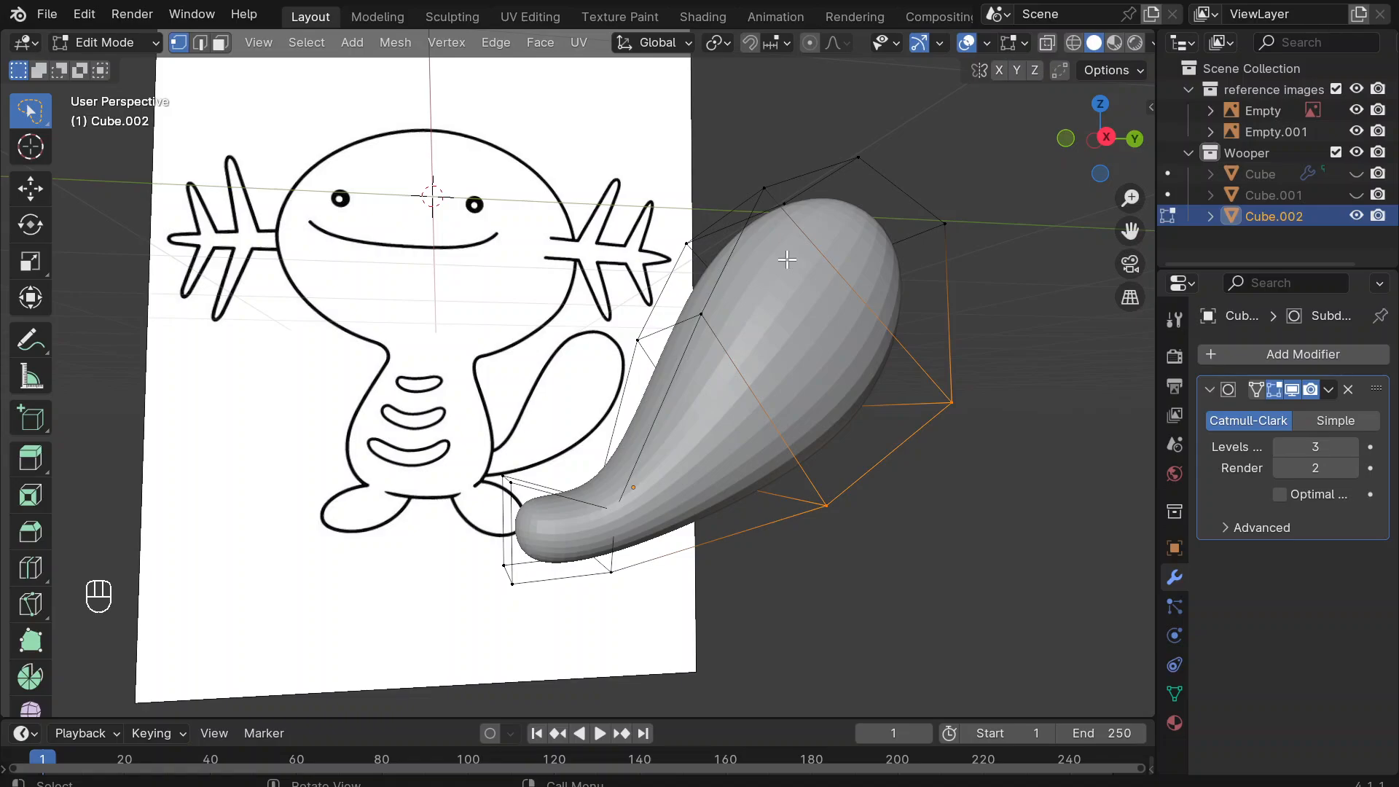
{"action": "left_click", "coordinate": [1106, 138]}
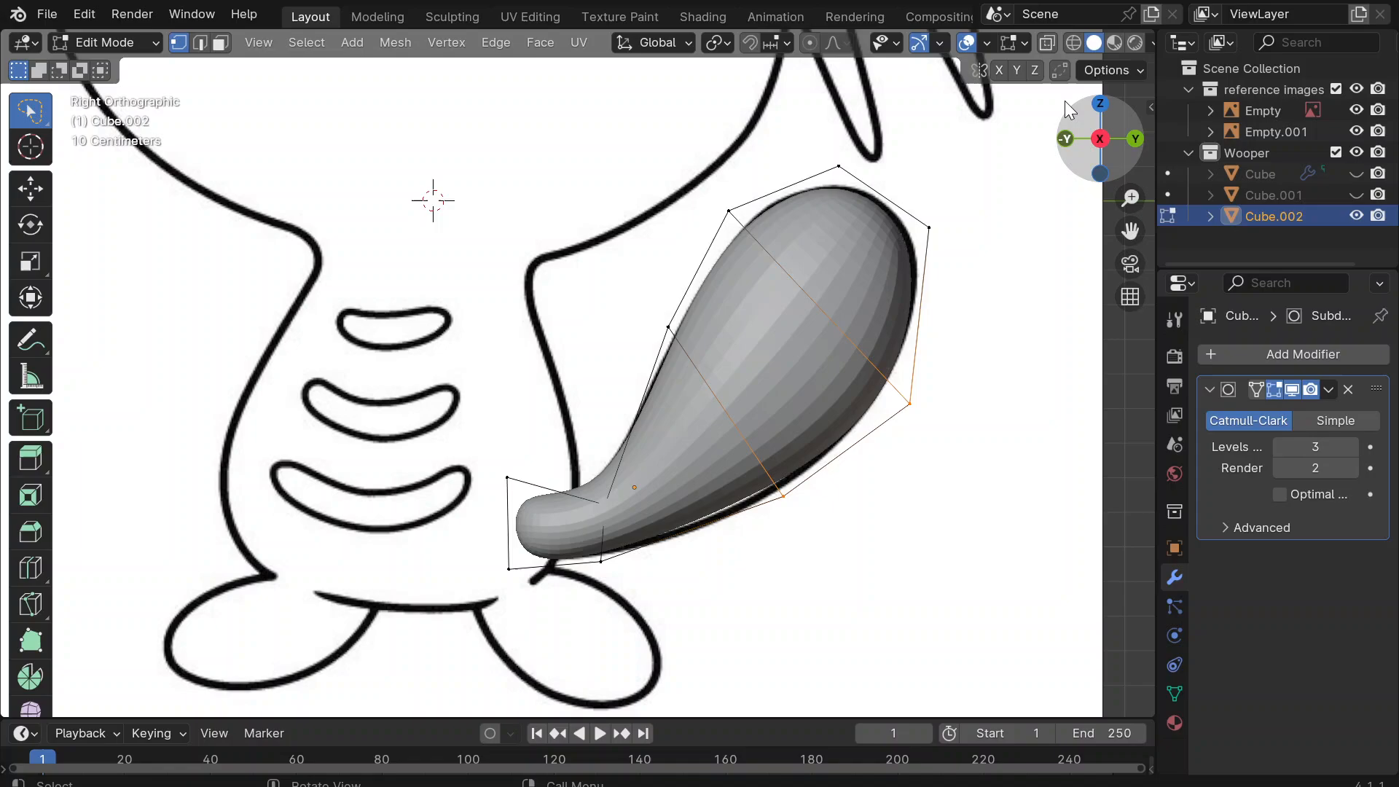
{"action": "left_click", "coordinate": [1047, 42]}
{"action": "mouse_move", "coordinate": [946, 379]}
{"action": "left_mouse_down", "text": "shift"}
{"action": "mouse_move", "coordinate": [743, 456]}
{"action": "mouse_move", "coordinate": [912, 497]}
{"action": "left_mouse_up", "text": "shift"}
{"action": "left_click", "coordinate": [1074, 42]}
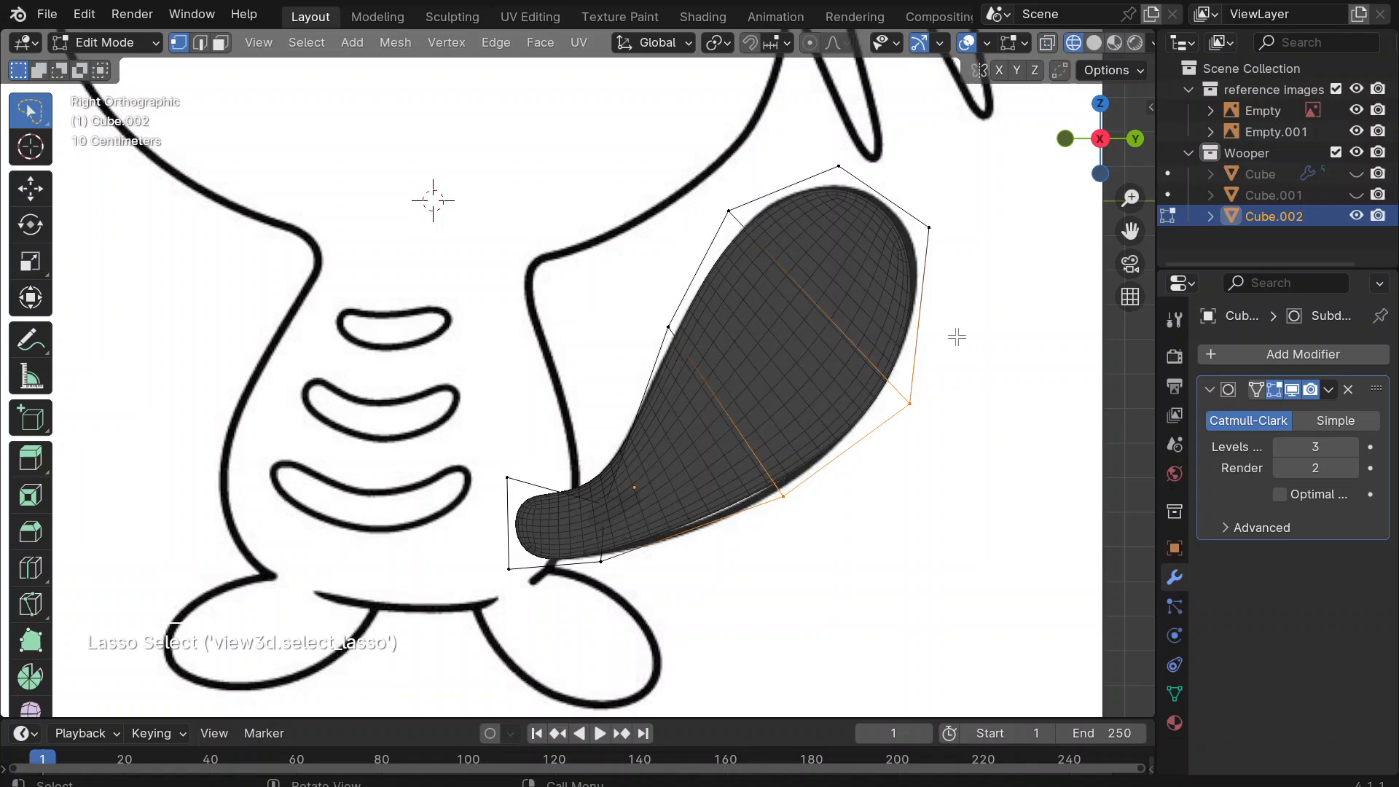
{"action": "key", "text": "g"}
{"action": "left_click", "coordinate": [937, 425]}
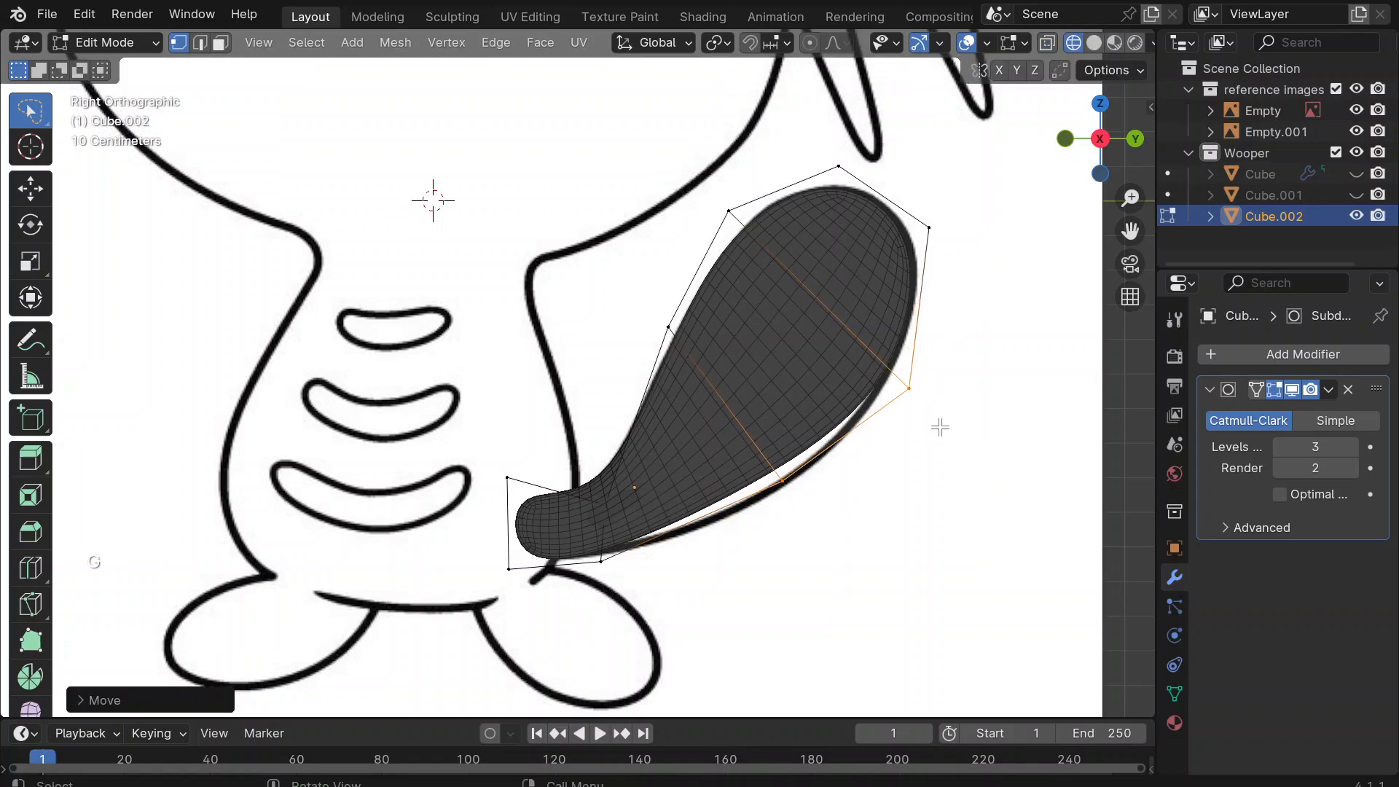
{"action": "mouse_move", "coordinate": [965, 410]}
{"action": "right_mouse_down", "text": "ctrl"}
{"action": "mouse_move", "coordinate": [891, 365]}
{"action": "mouse_move", "coordinate": [943, 359]}
{"action": "right_mouse_up", "text": "ctrl"}
{"action": "key", "text": "g"}
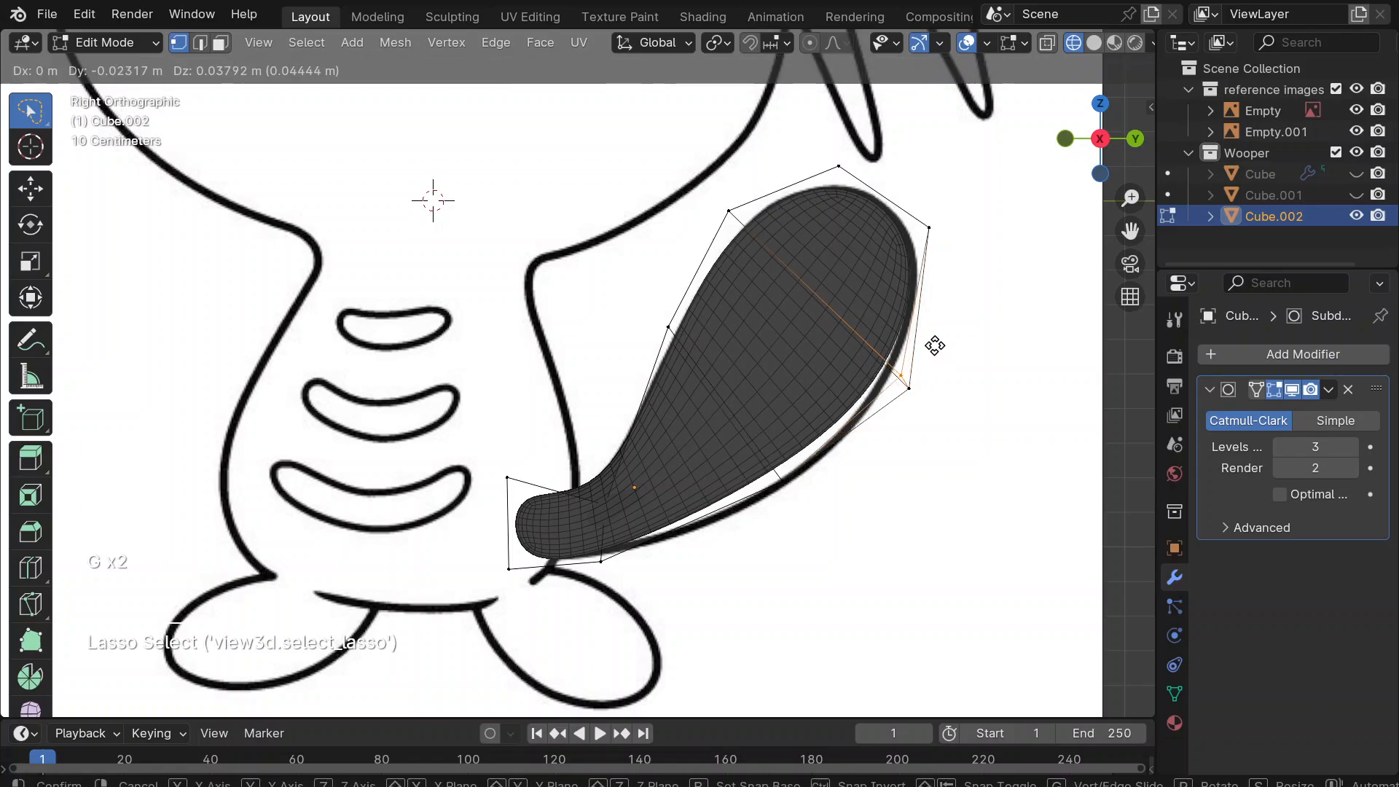
{"action": "right_click", "coordinate": [935, 341]}
{"action": "key", "text": "ctrl+z"}
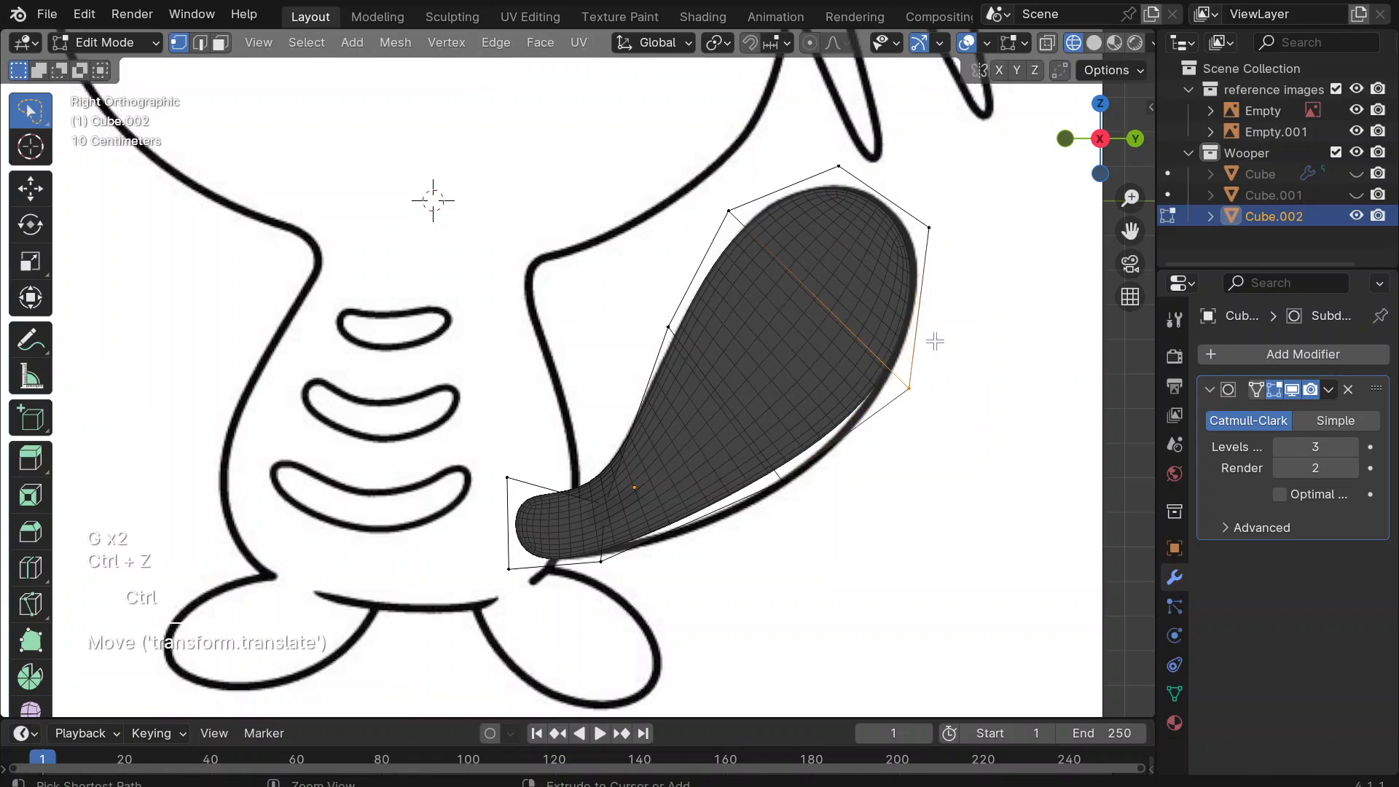
With X-ray on, move the underside vertices of the loop nearest the tail's tip up and outward to the drawn outline.
{"action": "left_click", "coordinate": [1049, 41]}
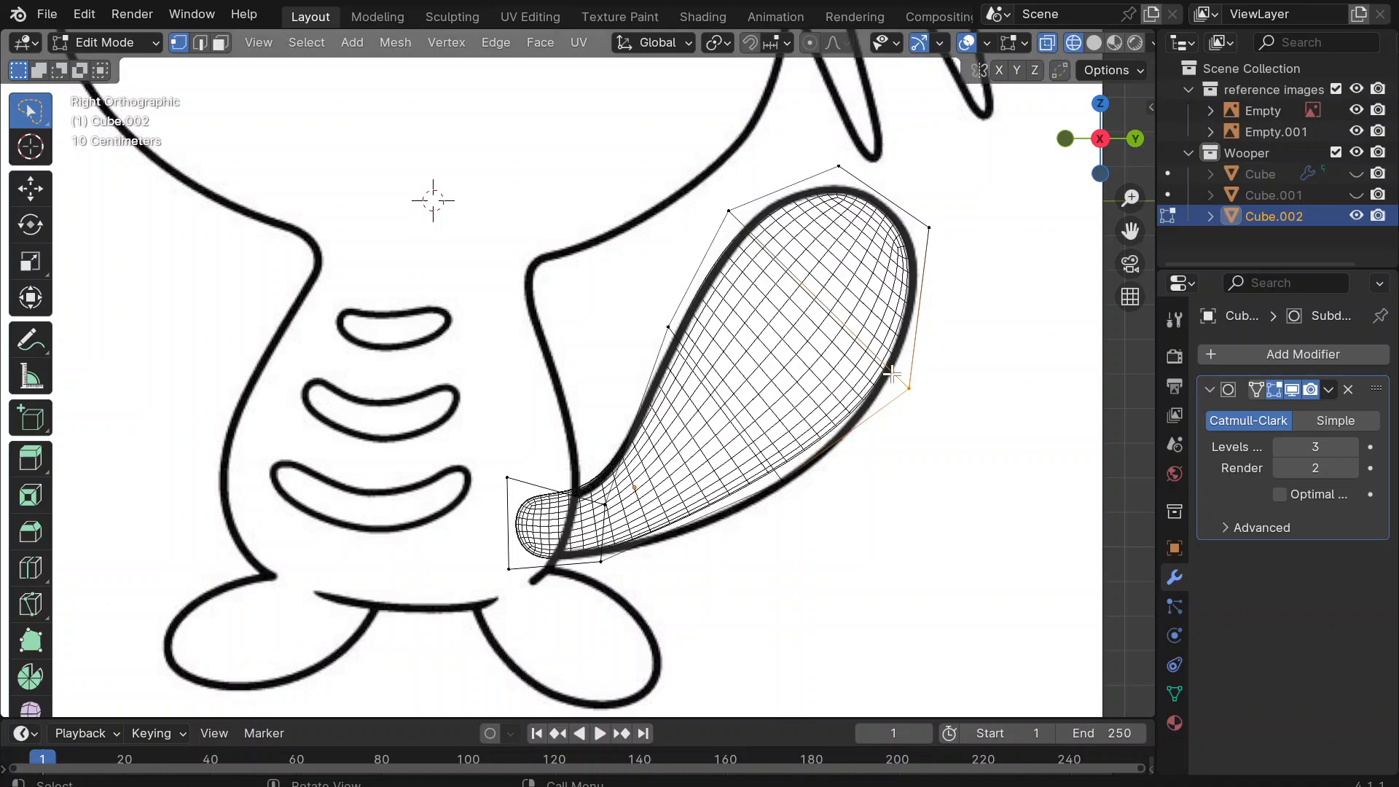
{"action": "mouse_move", "coordinate": [933, 385]}
{"action": "right_mouse_down", "text": "ctrl"}
{"action": "mouse_move", "coordinate": [906, 406]}
{"action": "mouse_move", "coordinate": [948, 364]}
{"action": "right_mouse_up", "text": "ctrl"}
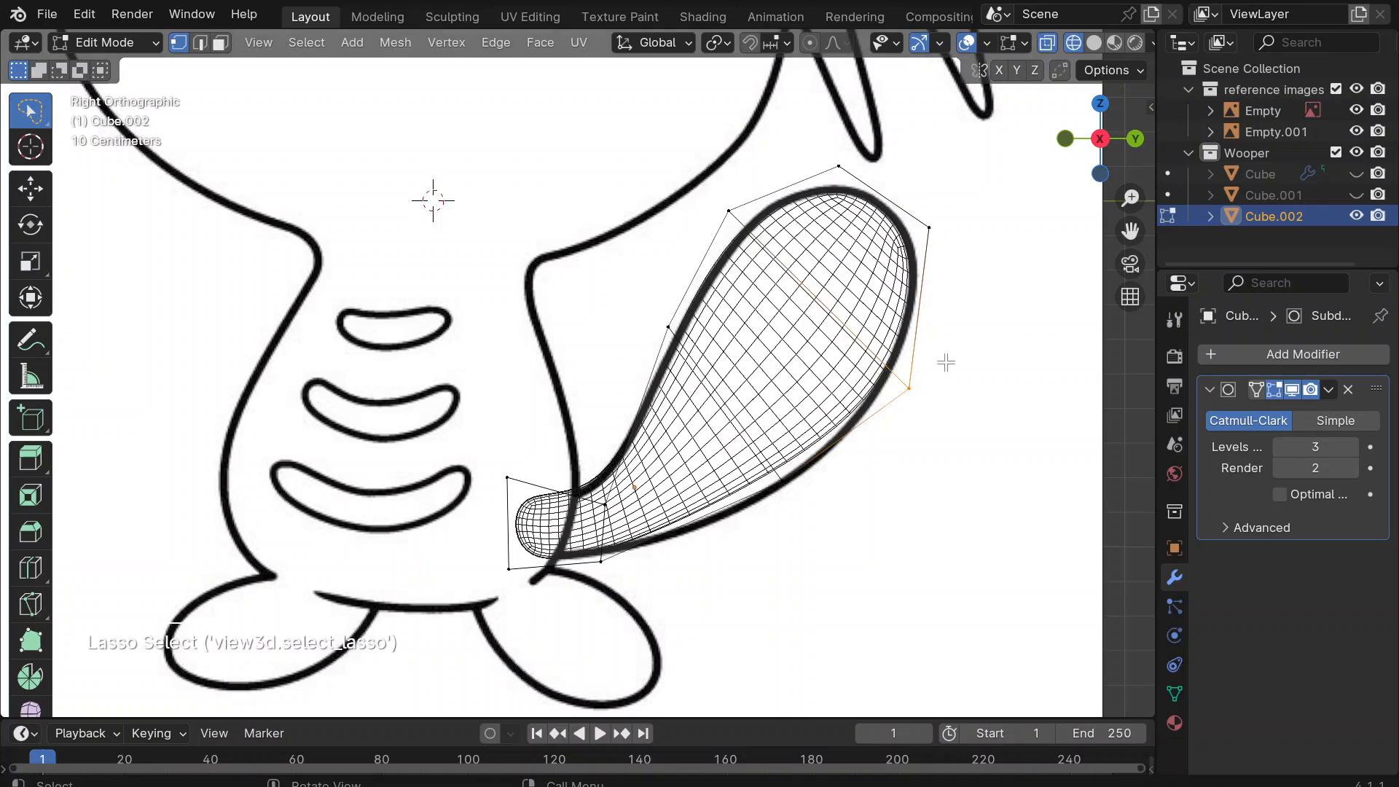
{"action": "key", "text": "g"}
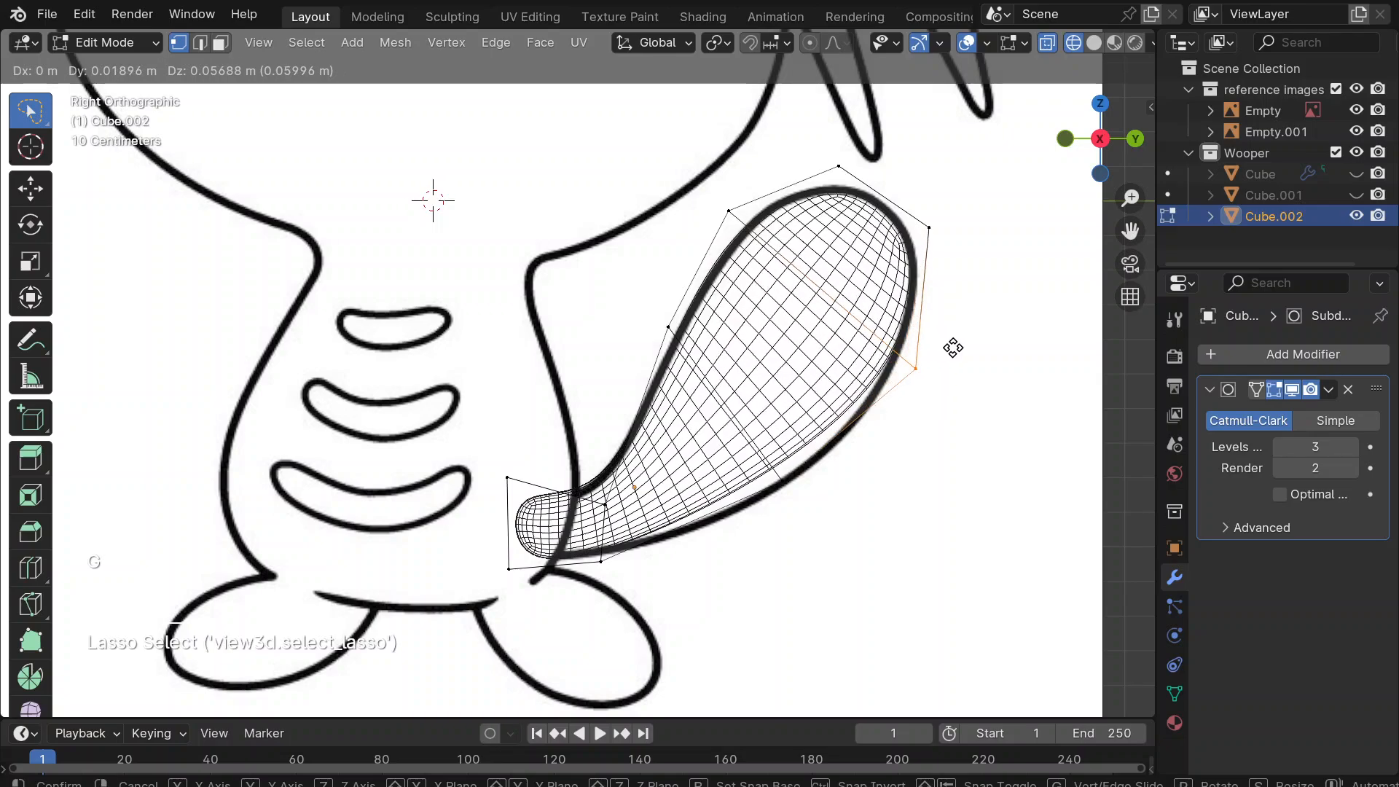
{"action": "left_click", "coordinate": [953, 355]}
Shift the upper and lower vertices of the loop near the tail's base slightly toward the body.
{"action": "mouse_move", "coordinate": [620, 512]}
{"action": "left_mouse_down"}
{"action": "mouse_move", "coordinate": [597, 478]}
{"action": "mouse_move", "coordinate": [610, 478]}
{"action": "left_mouse_up"}
{"action": "key", "text": "g"}
{"action": "left_click", "coordinate": [605, 484]}
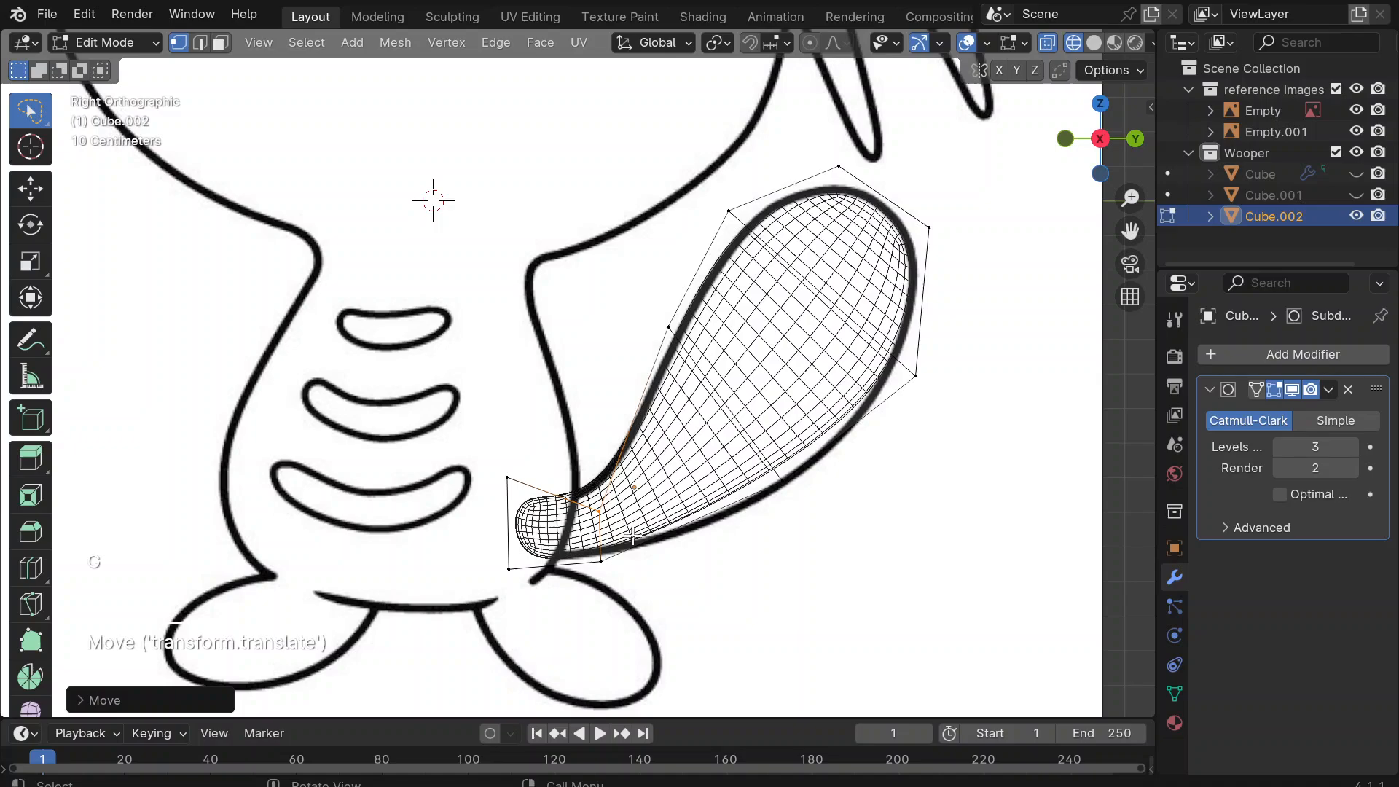
{"action": "left_click_drag", "start_coordinate": [605, 543], "coordinate": [608, 576]}
{"action": "key", "text": "g"}
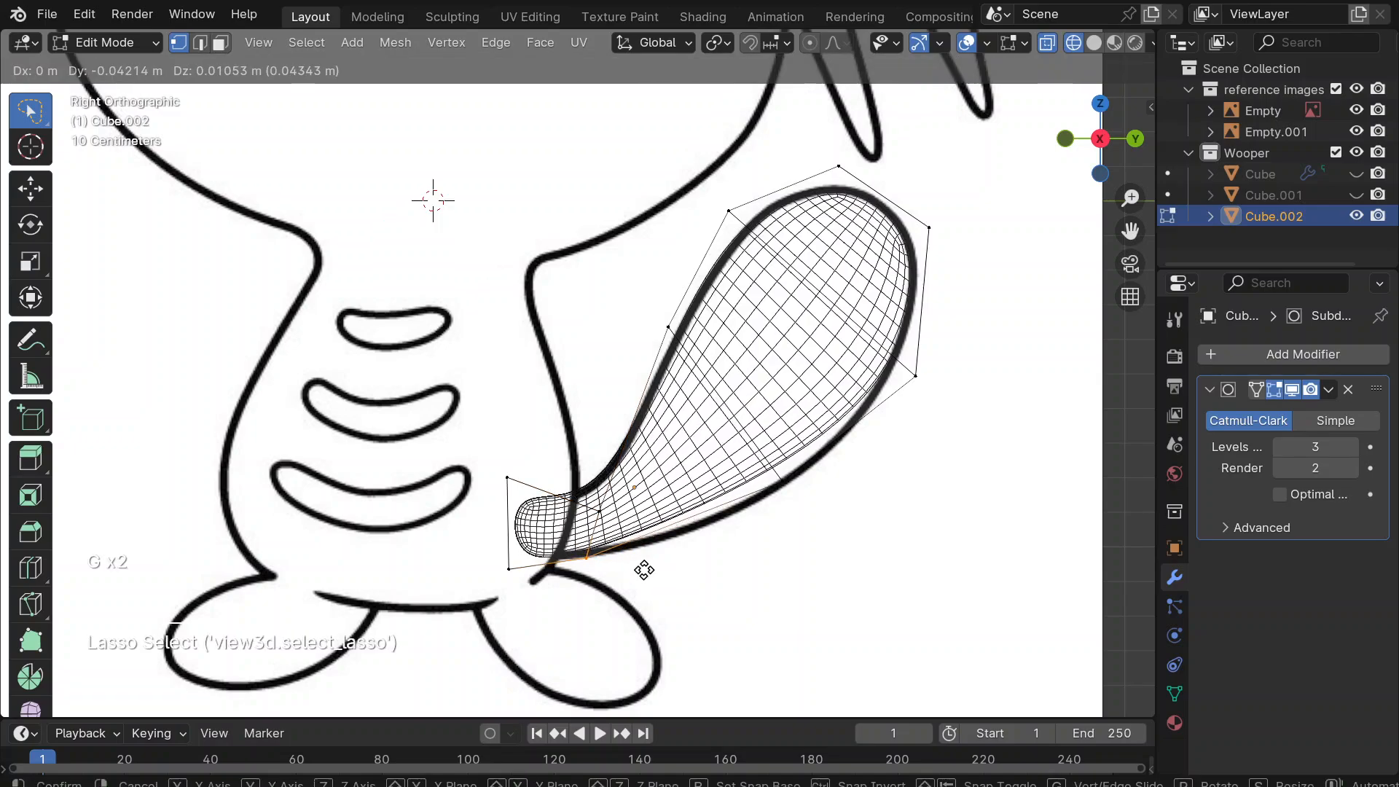
{"action": "left_click", "coordinate": [645, 570]}
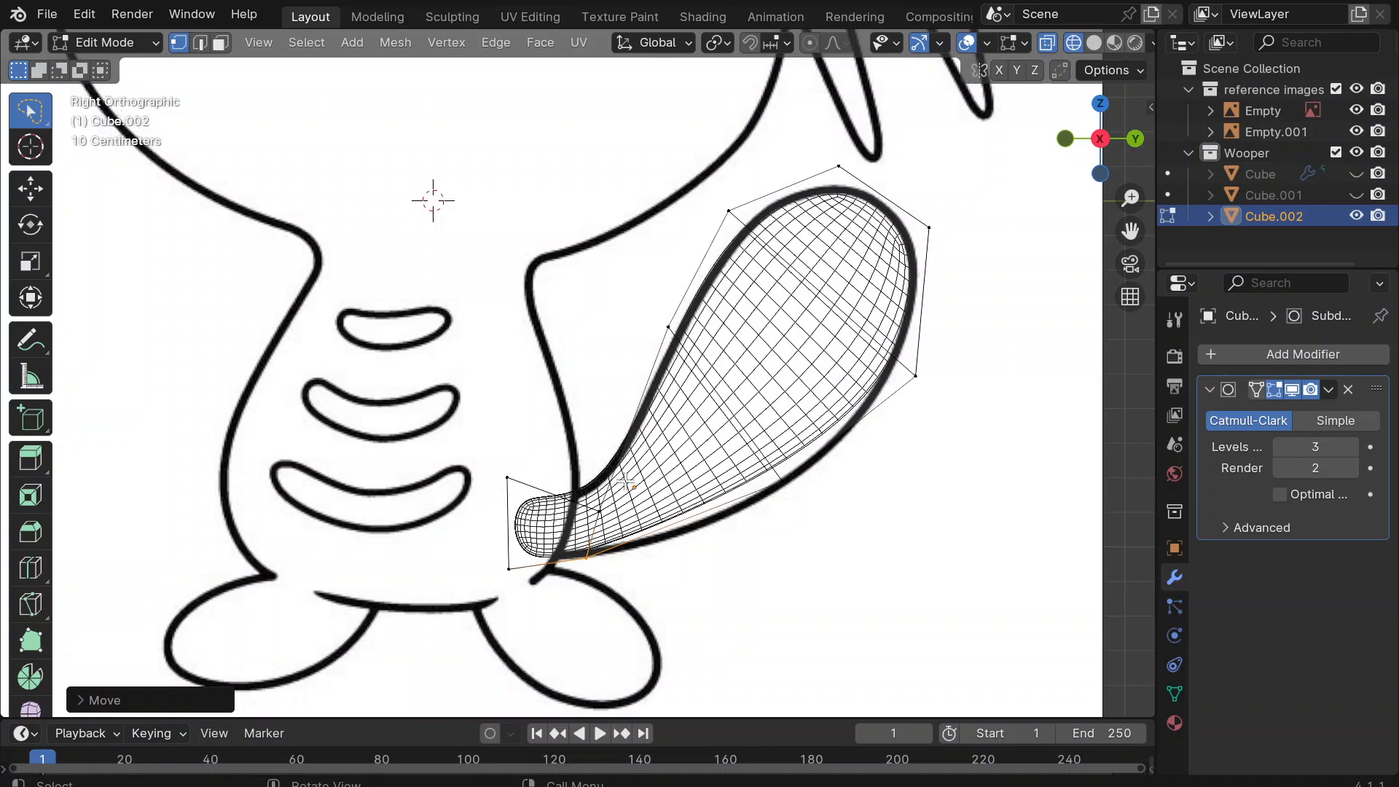
Return to Object Mode with opaque solid shading and unhide the body and feet.
{"action": "key", "text": "Tab"}
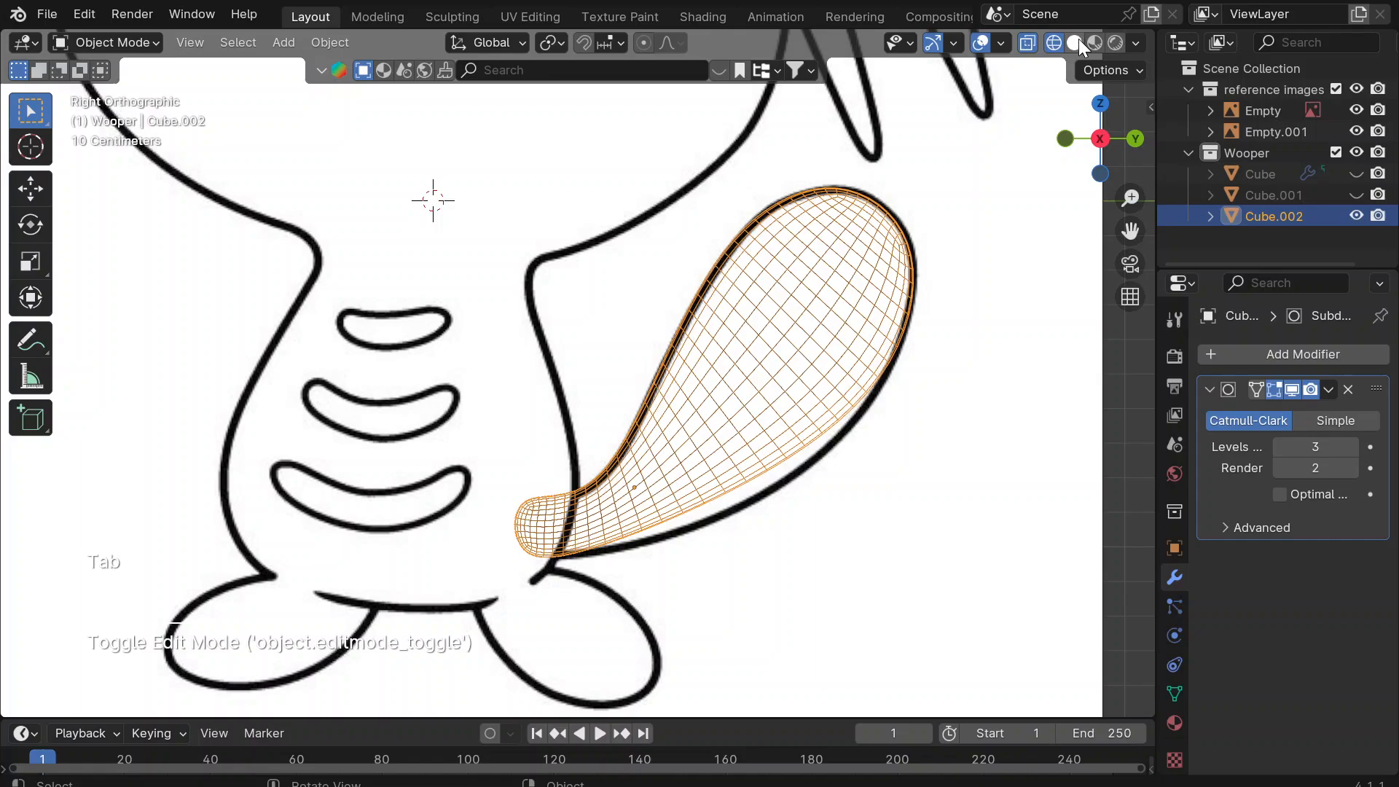
{"action": "left_click", "coordinate": [1076, 42]}
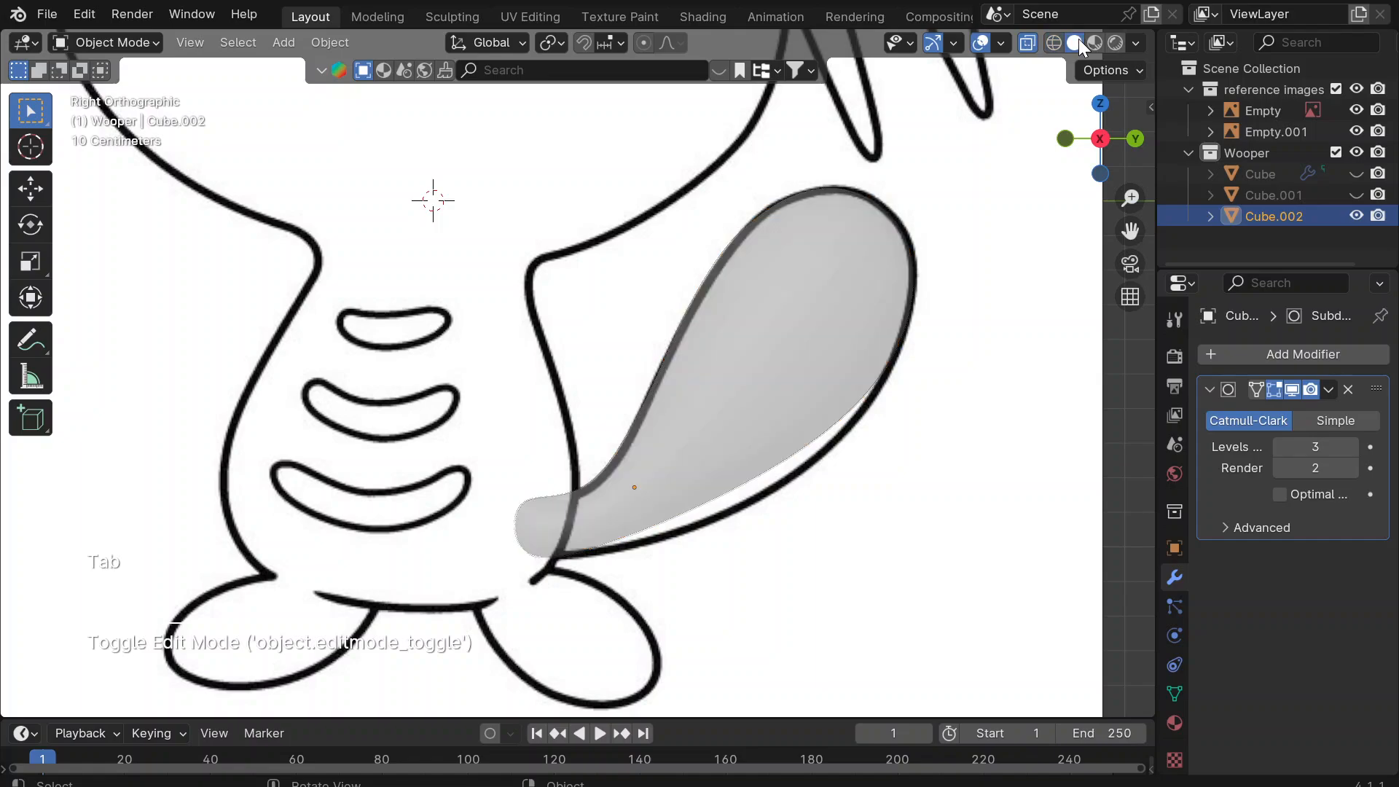
{"action": "left_click", "coordinate": [1356, 173]}
{"action": "left_click", "coordinate": [1355, 195]}
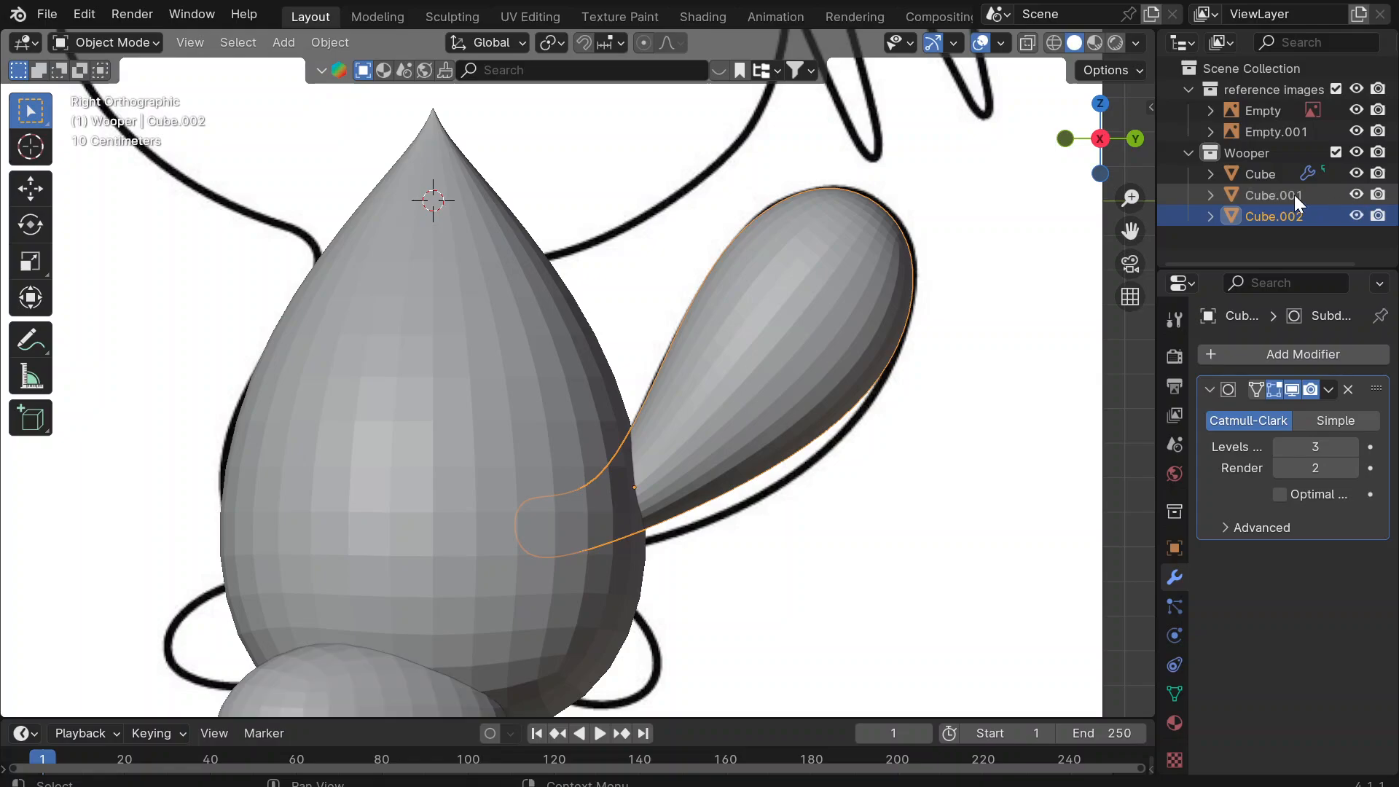
Enlarge the tail slightly and reposition it over its drawn outline in the right side view.
{"action": "middle_click_drag", "start_coordinate": [798, 306], "coordinate": [787, 315]}
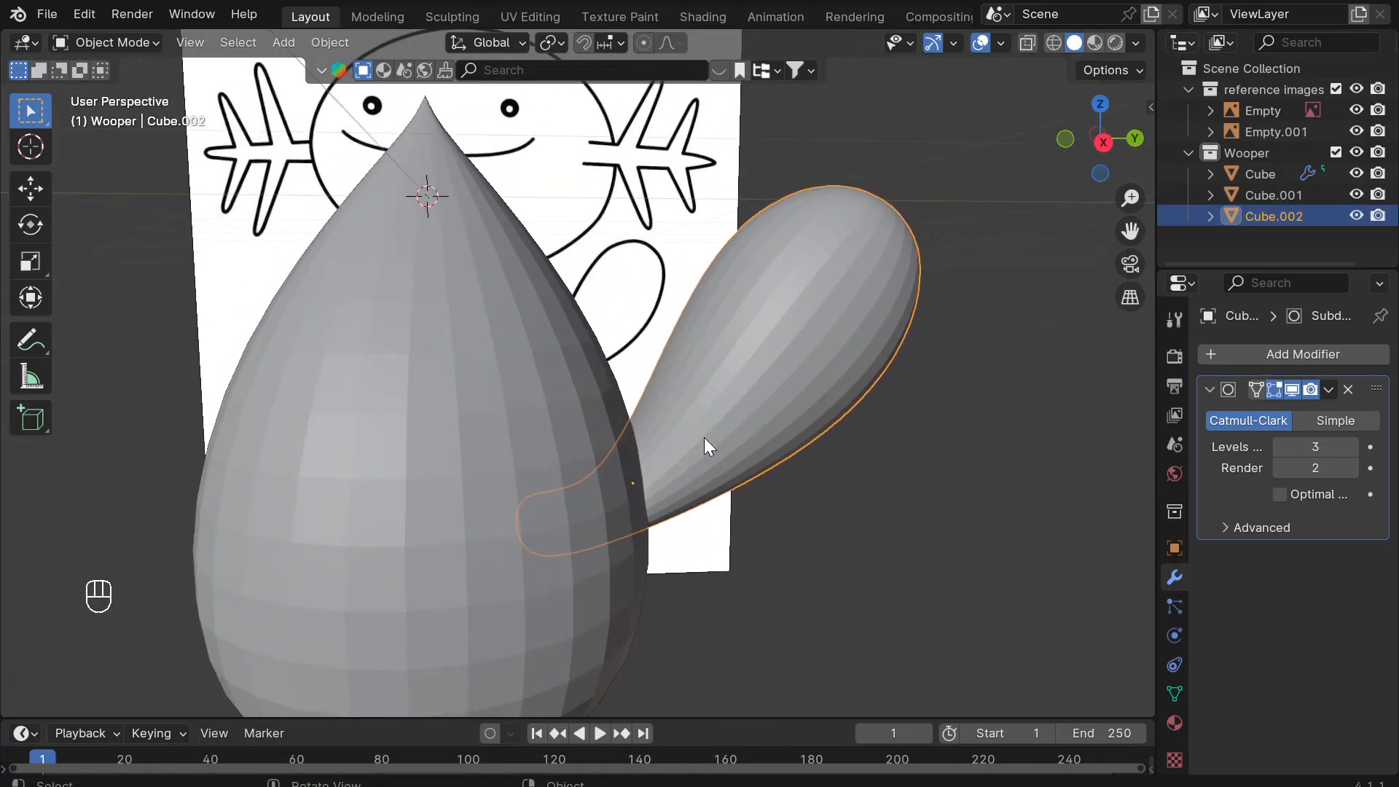
{"action": "left_click", "coordinate": [1104, 144]}
{"action": "scroll", "coordinate": [786, 288], "scroll_direction": "down", "scroll_amount": 3}
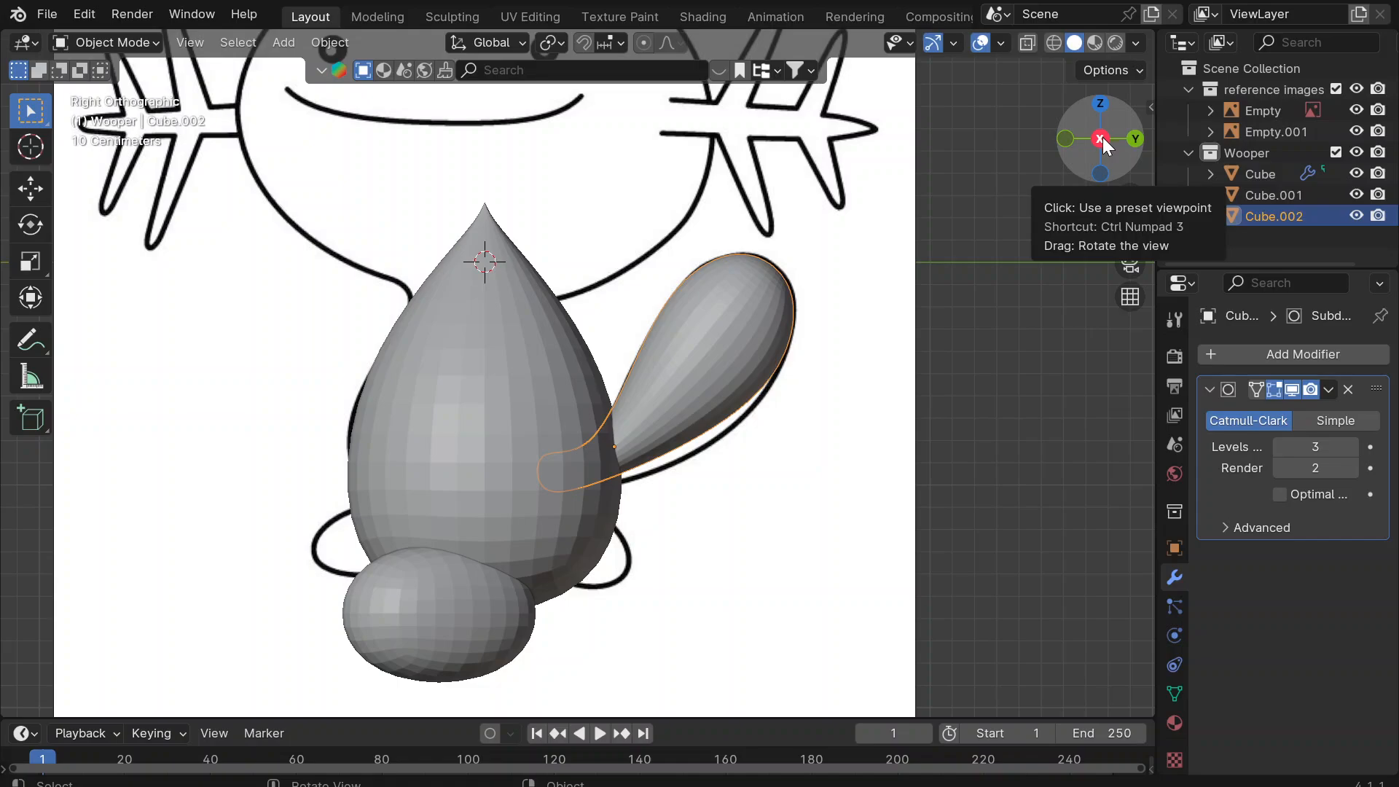
{"action": "key", "text": "g"}
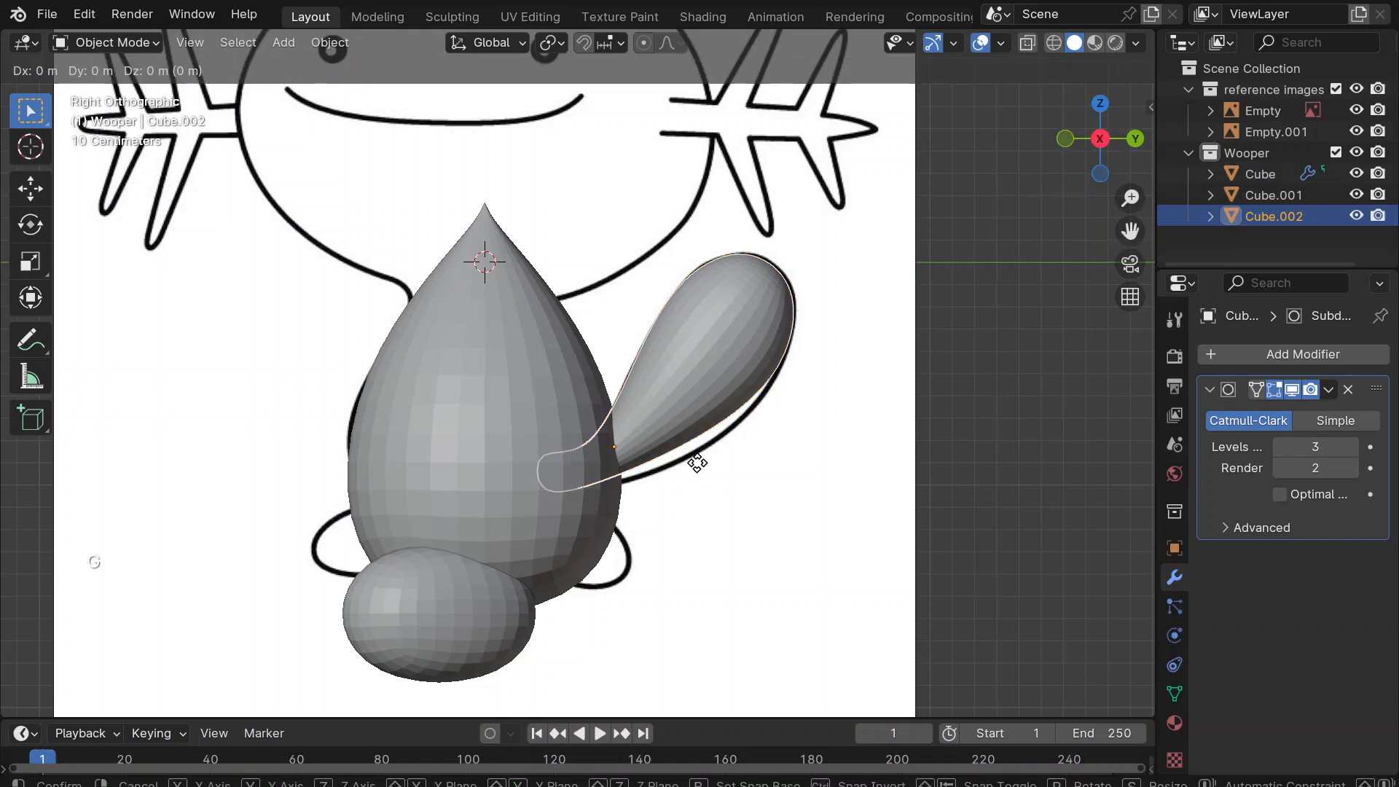
{"action": "left_click", "coordinate": [706, 470]}
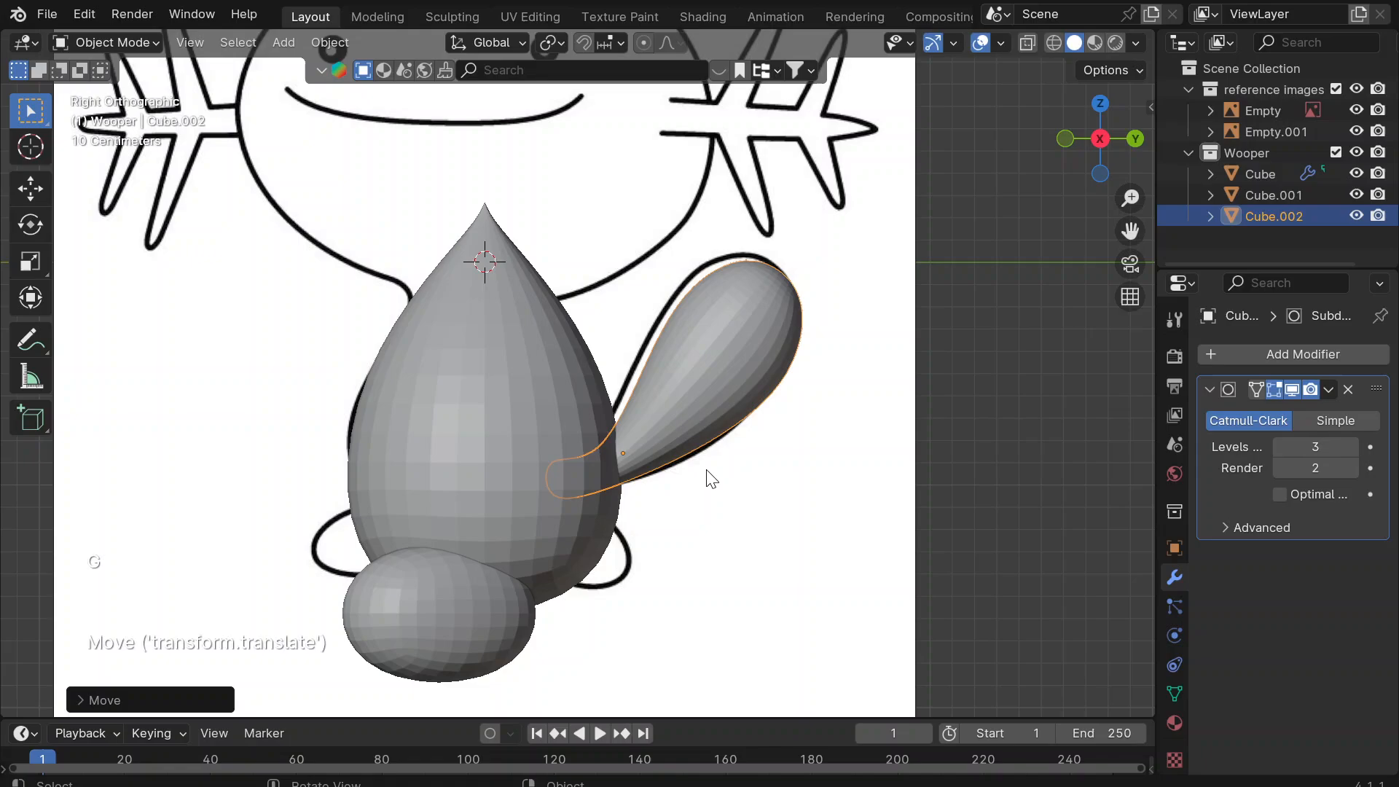
{"action": "key", "text": "s"}
{"action": "left_click", "coordinate": [799, 456]}
{"action": "key", "text": "g"}
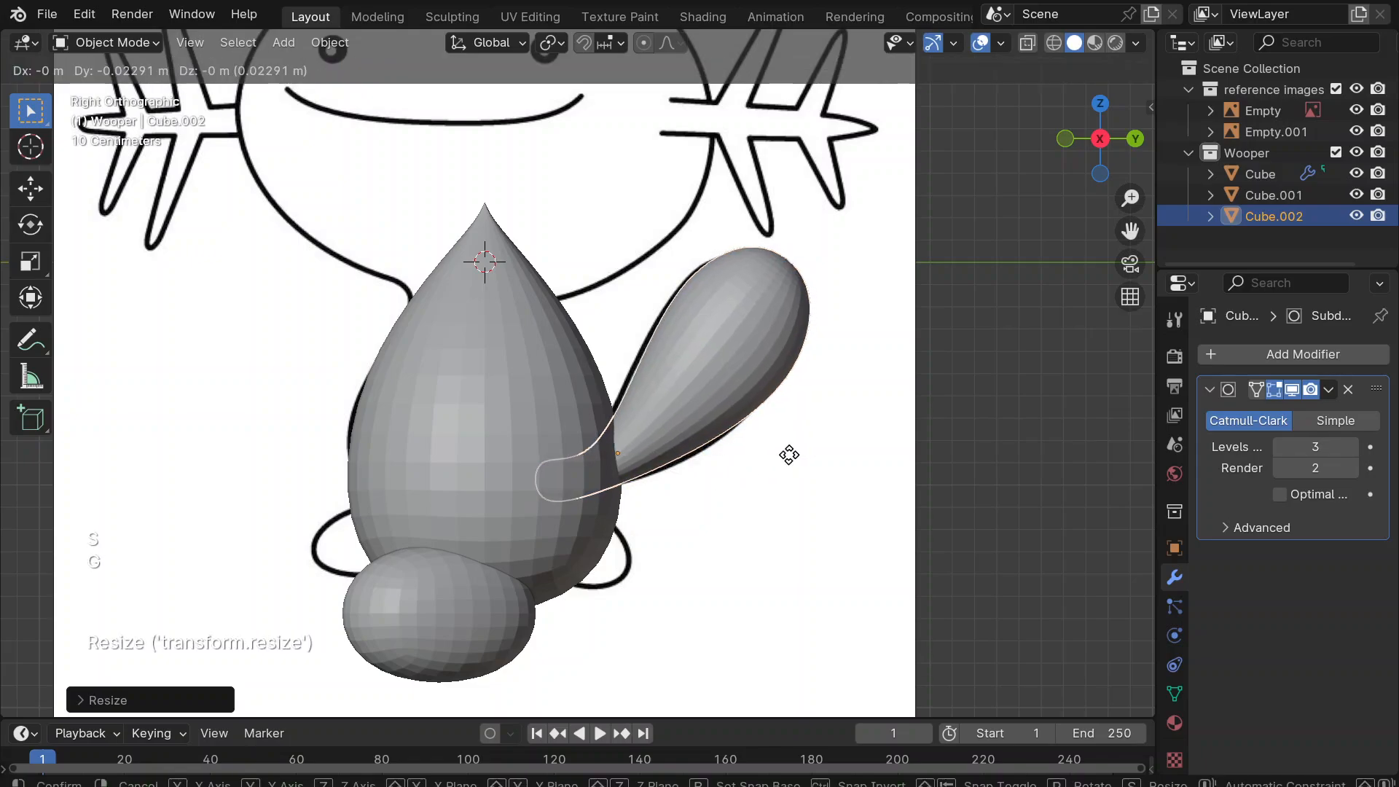
{"action": "middle_click_drag", "start_coordinate": [782, 462], "coordinate": [846, 467]}
{"action": "left_click", "coordinate": [782, 462]}
Move the tail slightly backward, away from the body, in the right side view and deselect it.
{"action": "left_click", "coordinate": [1091, 134]}
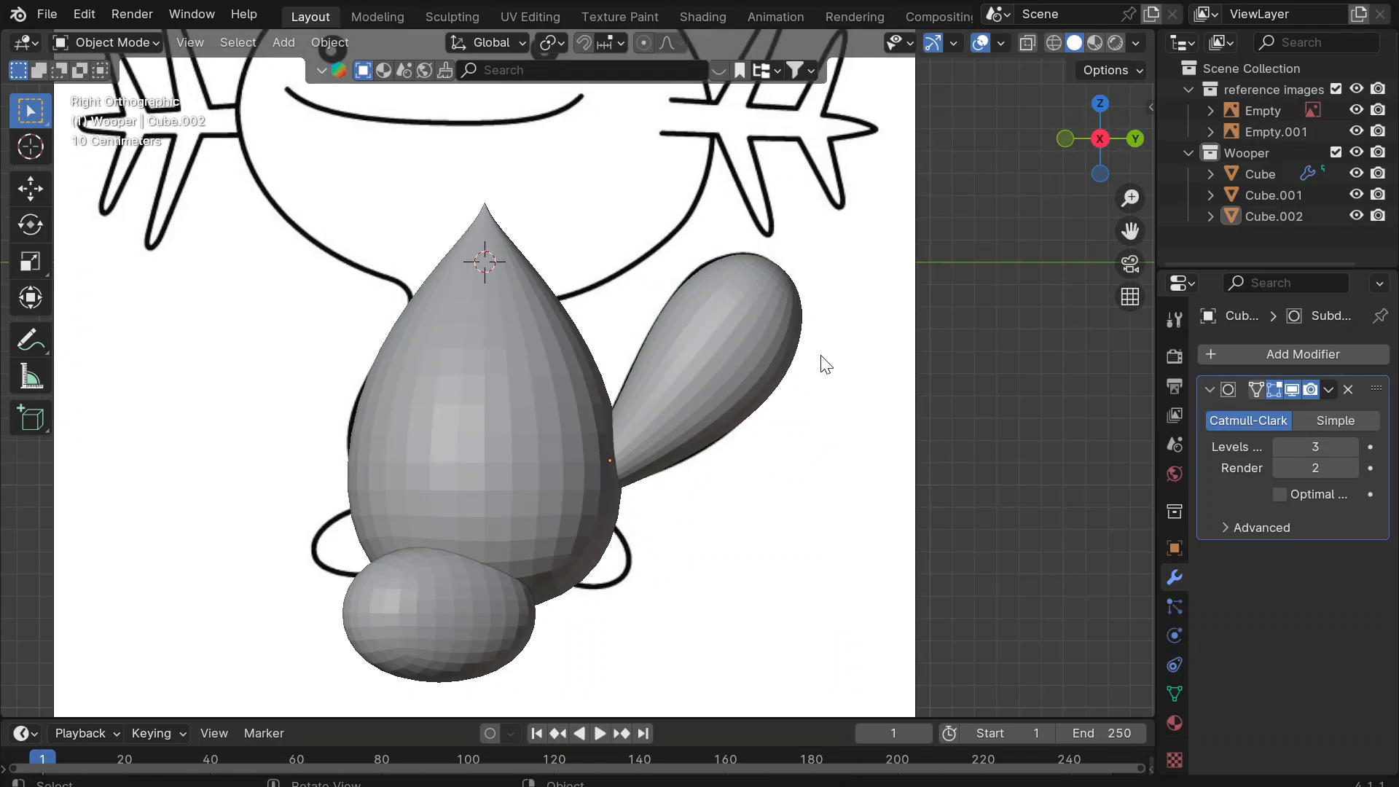
{"action": "left_click", "coordinate": [787, 379]}
{"action": "left_click", "coordinate": [735, 368]}
{"action": "key", "text": "g"}
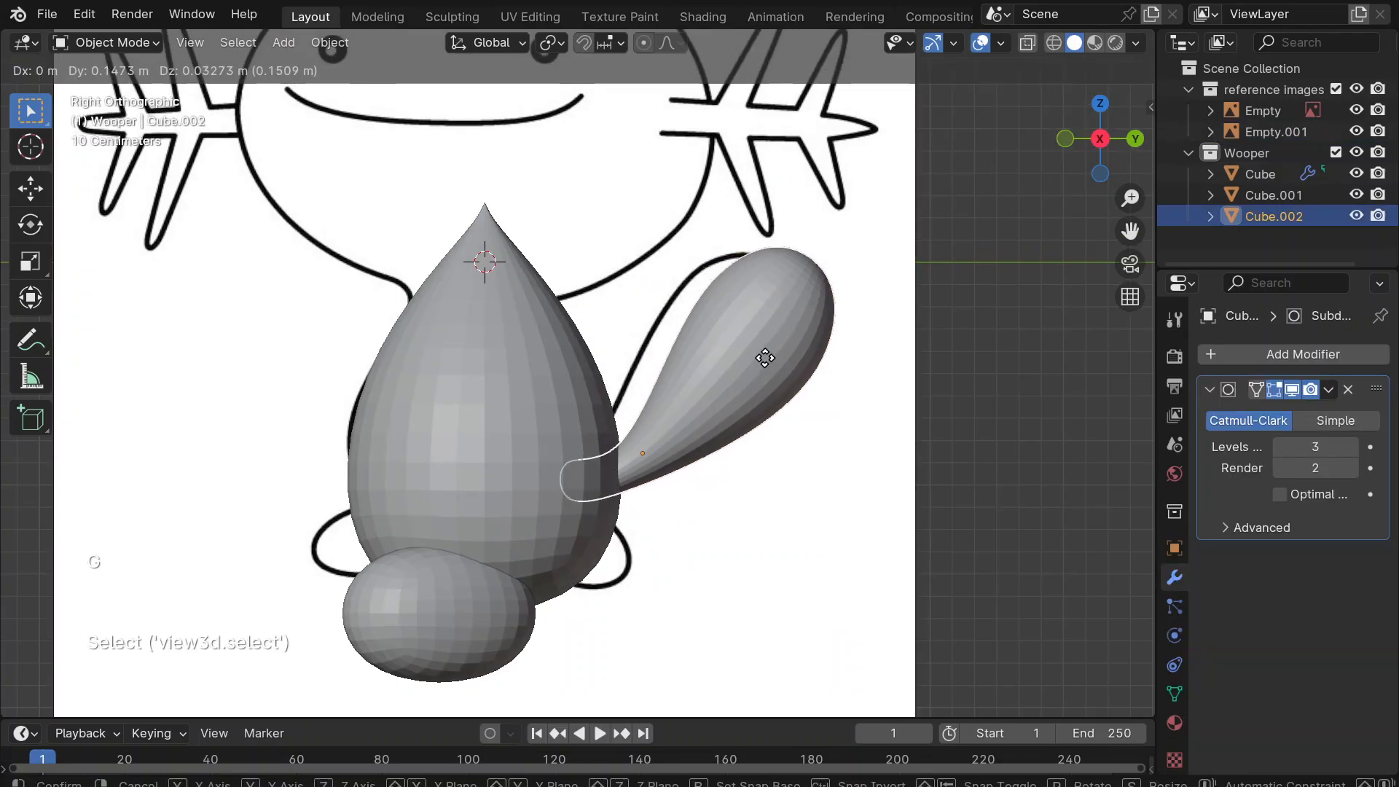
{"action": "left_click", "coordinate": [760, 359]}
{"action": "left_click", "coordinate": [1017, 404]}
Check how the tail joins the body from several angles, and frame the whole character in front view.
{"action": "middle_click_drag", "start_coordinate": [1016, 404], "coordinate": [701, 482]}
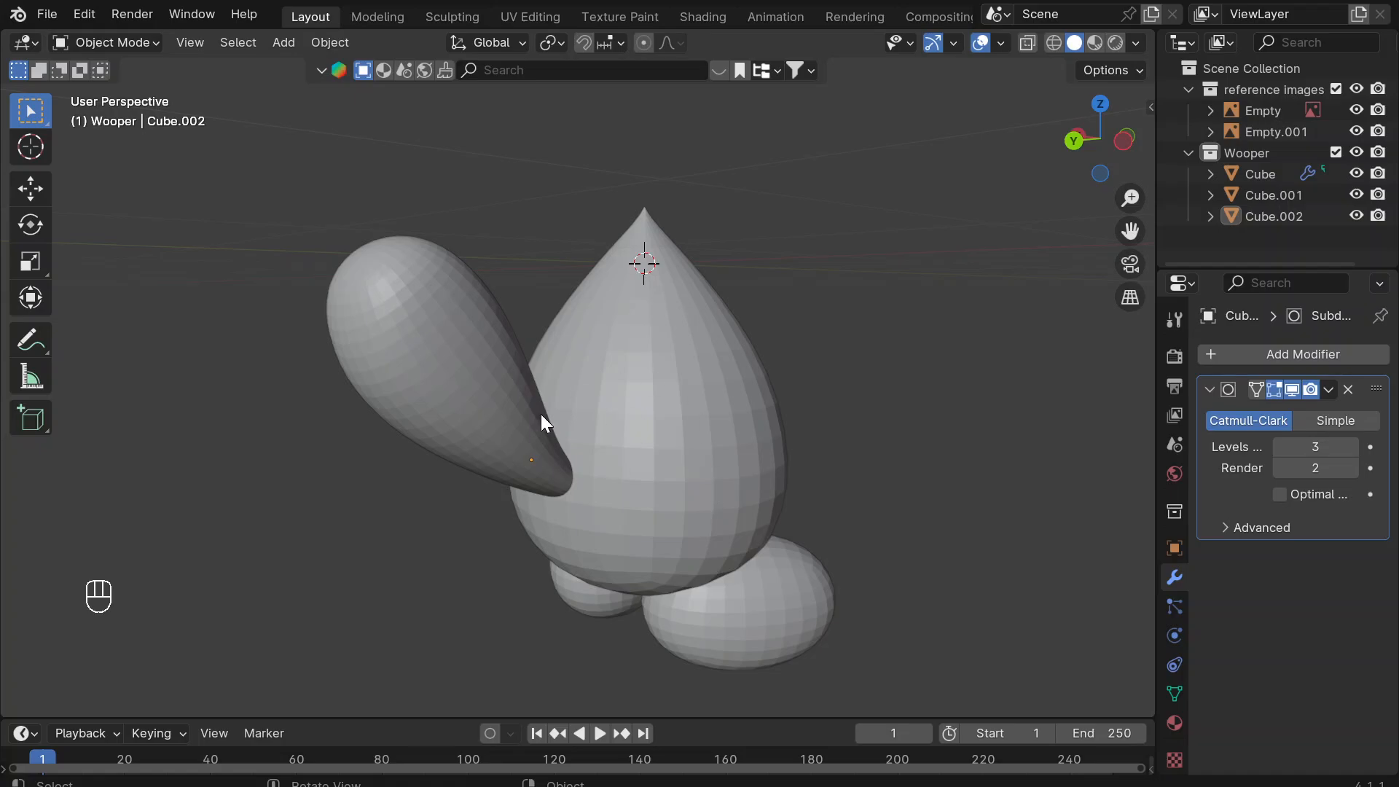
{"action": "middle_click_drag", "start_coordinate": [443, 368], "coordinate": [443, 369]}
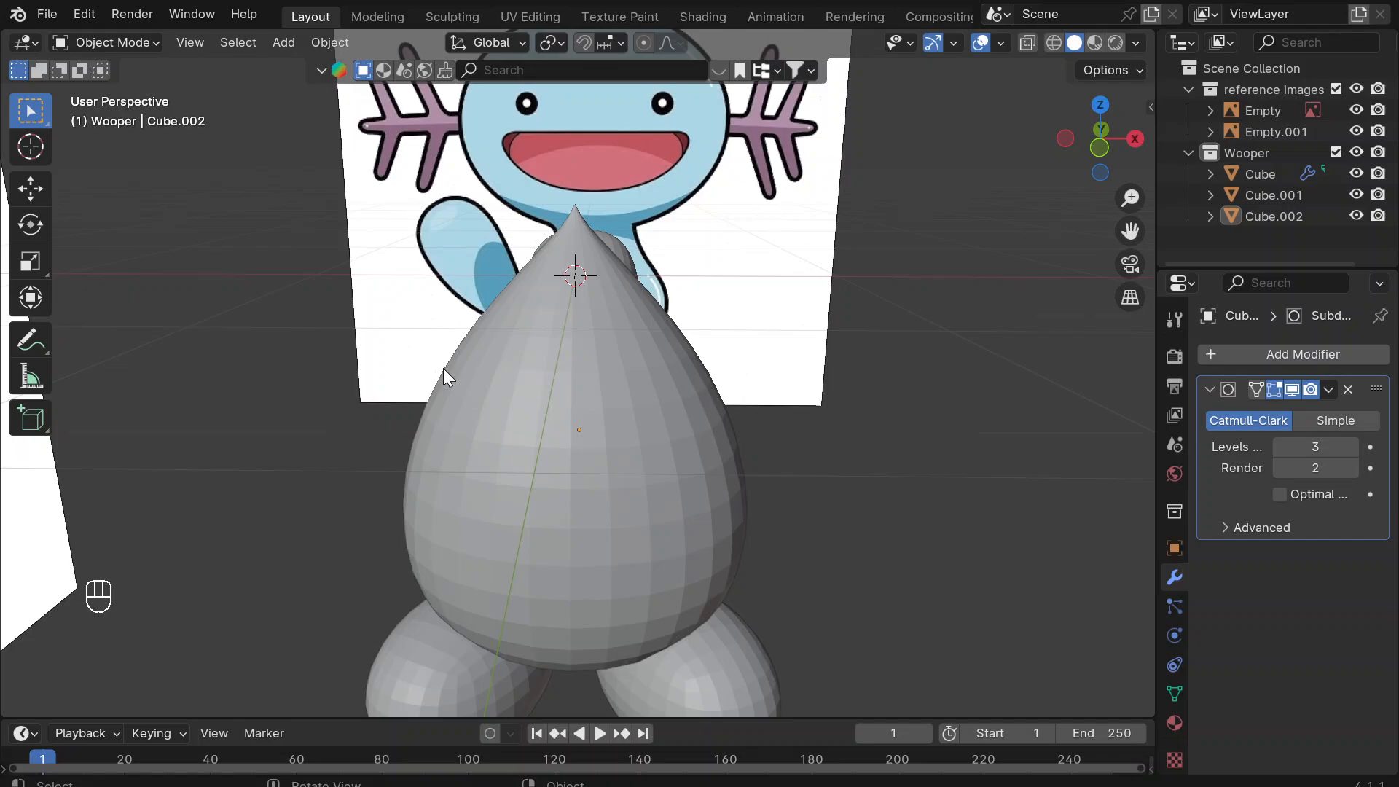
{"action": "middle_click_drag", "start_coordinate": [443, 369], "coordinate": [443, 368]}
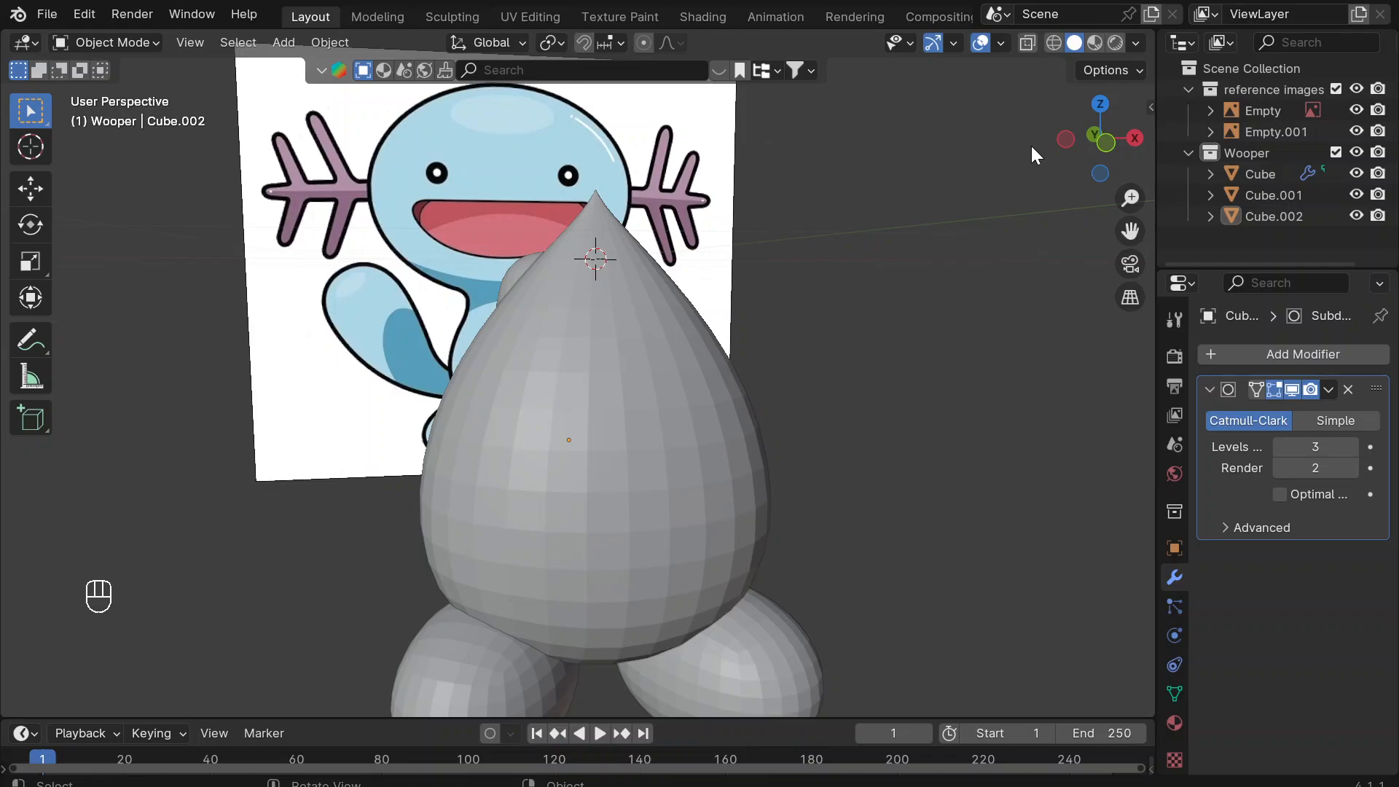
{"action": "left_click", "coordinate": [1106, 143]}
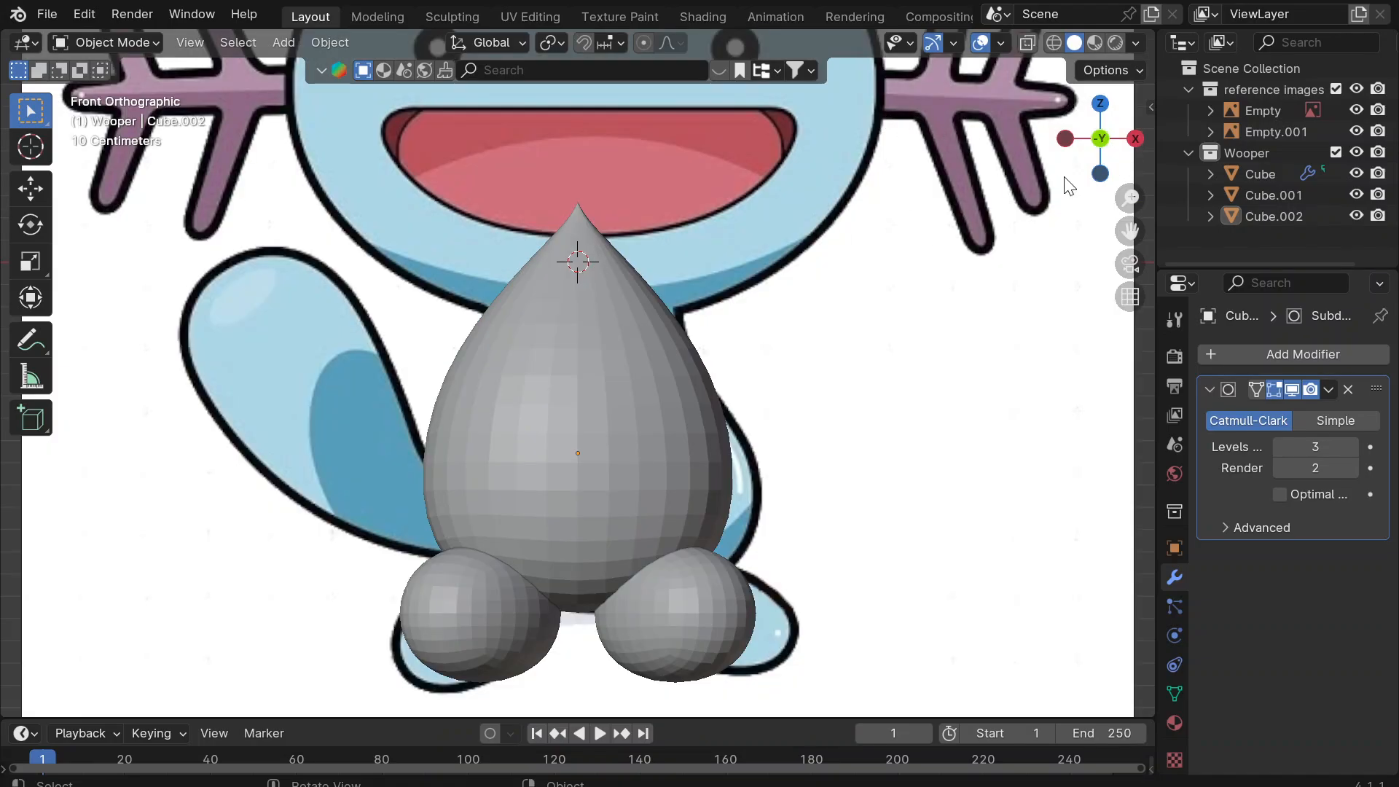
{"action": "left_click_drag", "start_coordinate": [1128, 195], "coordinate": [1127, 365]}
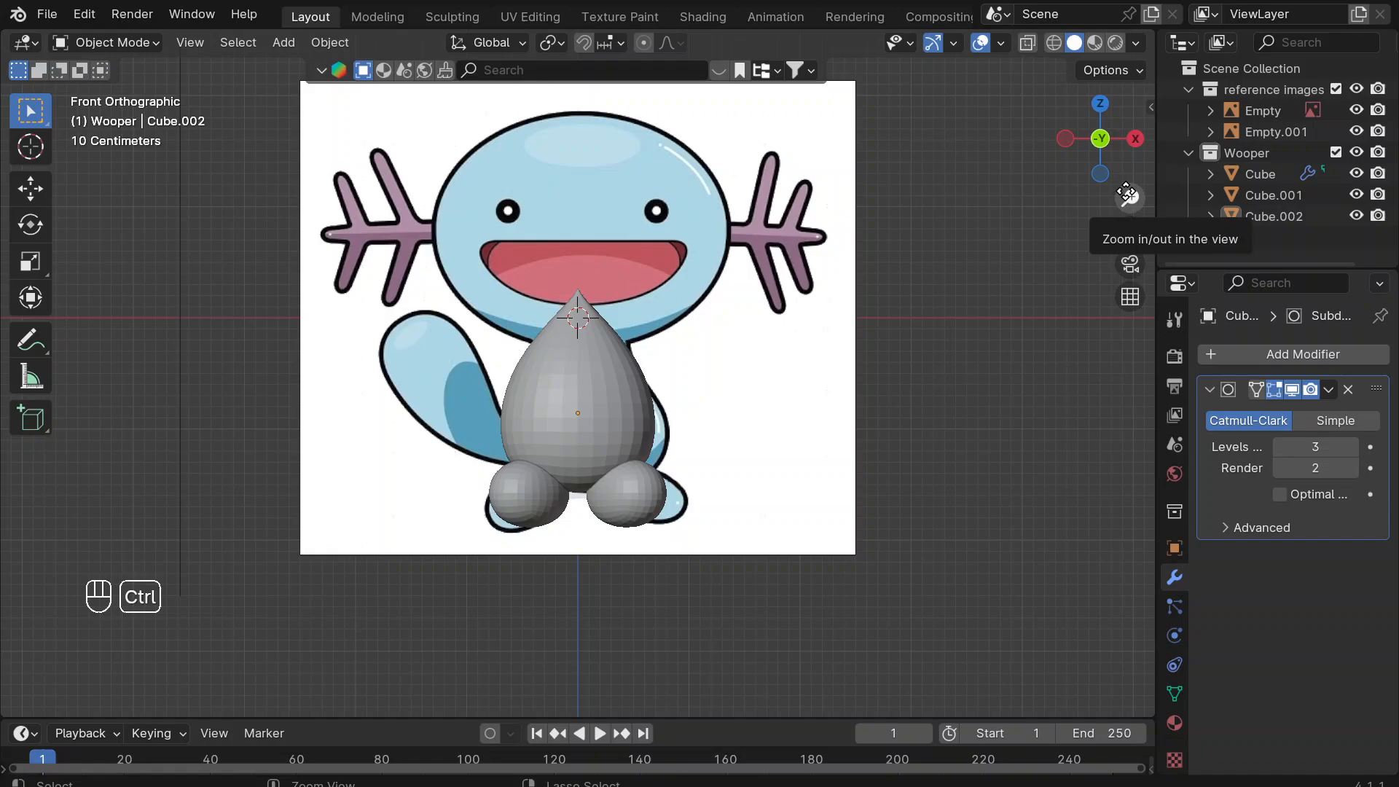